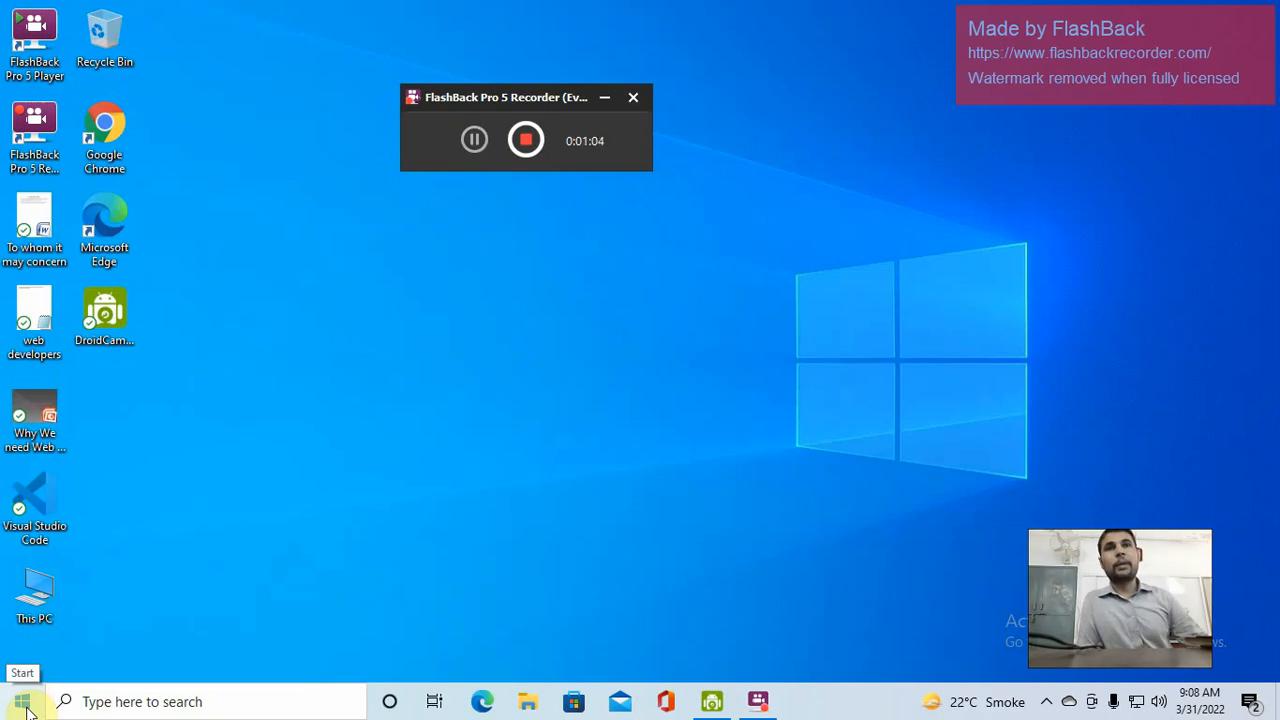
Search the Start menu for 'word' and launch Microsoft Office Word 2007
left_click(27, 708)
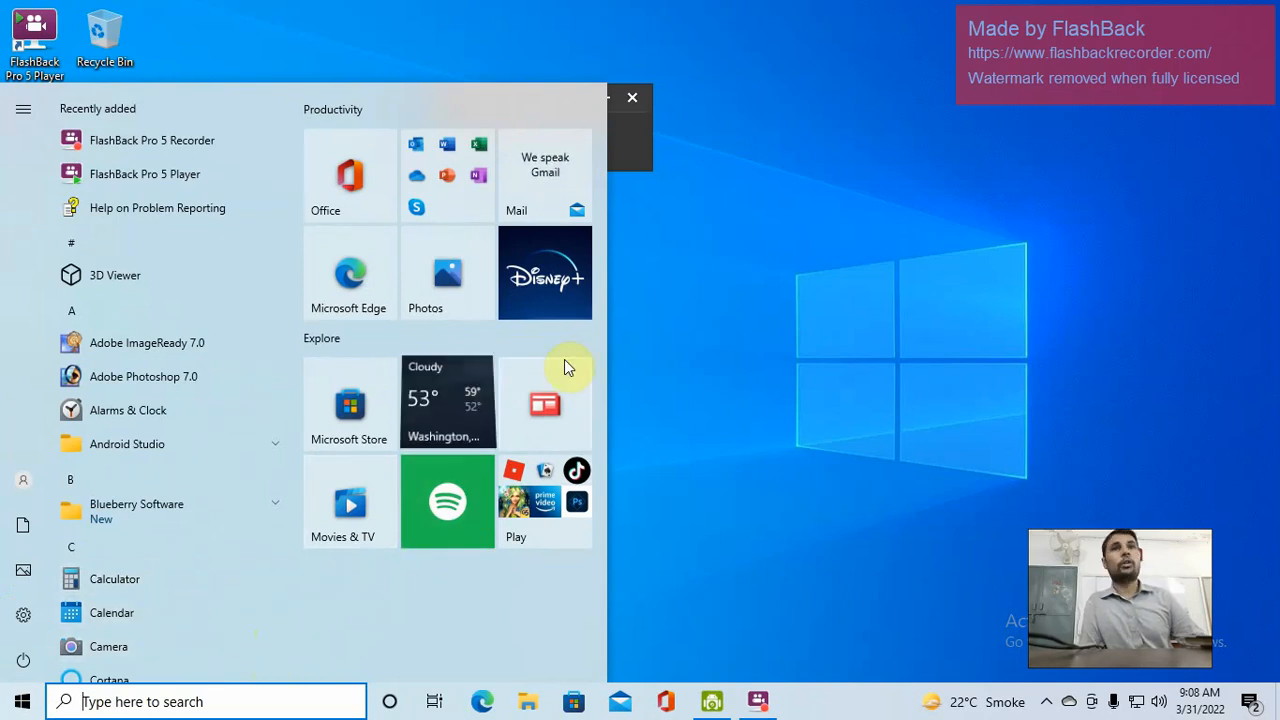
type("wo")
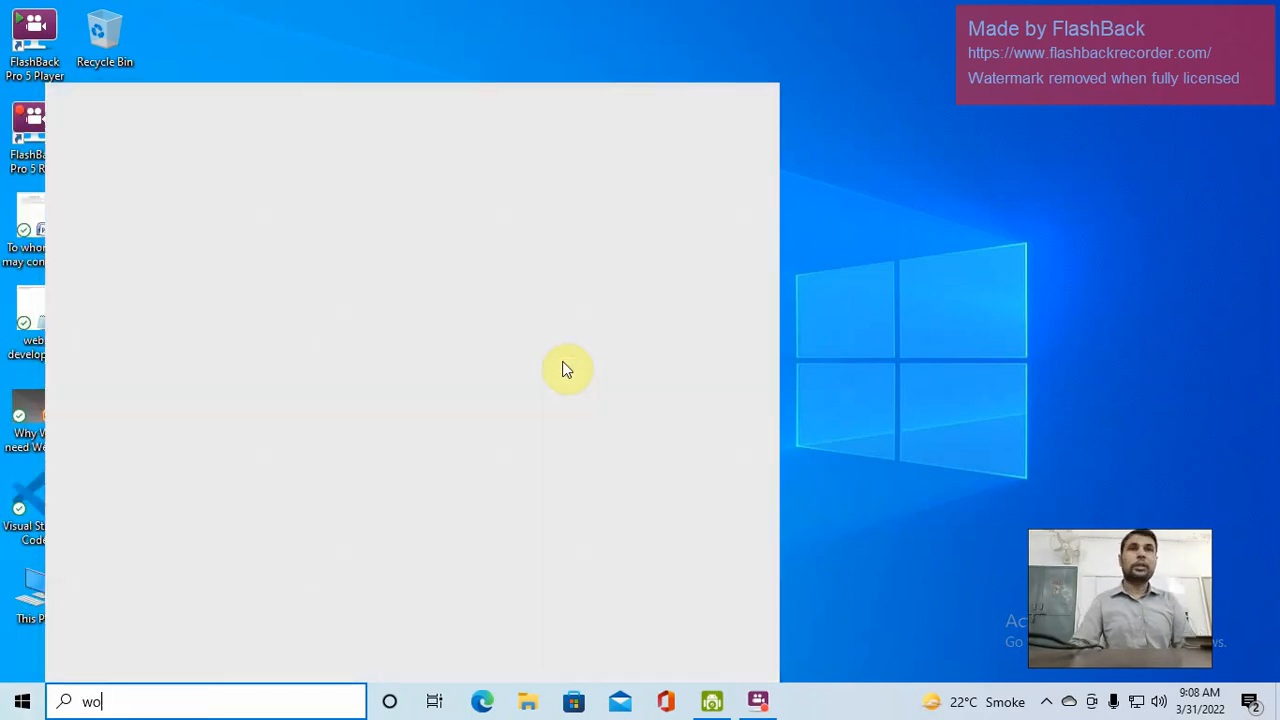
type("rd")
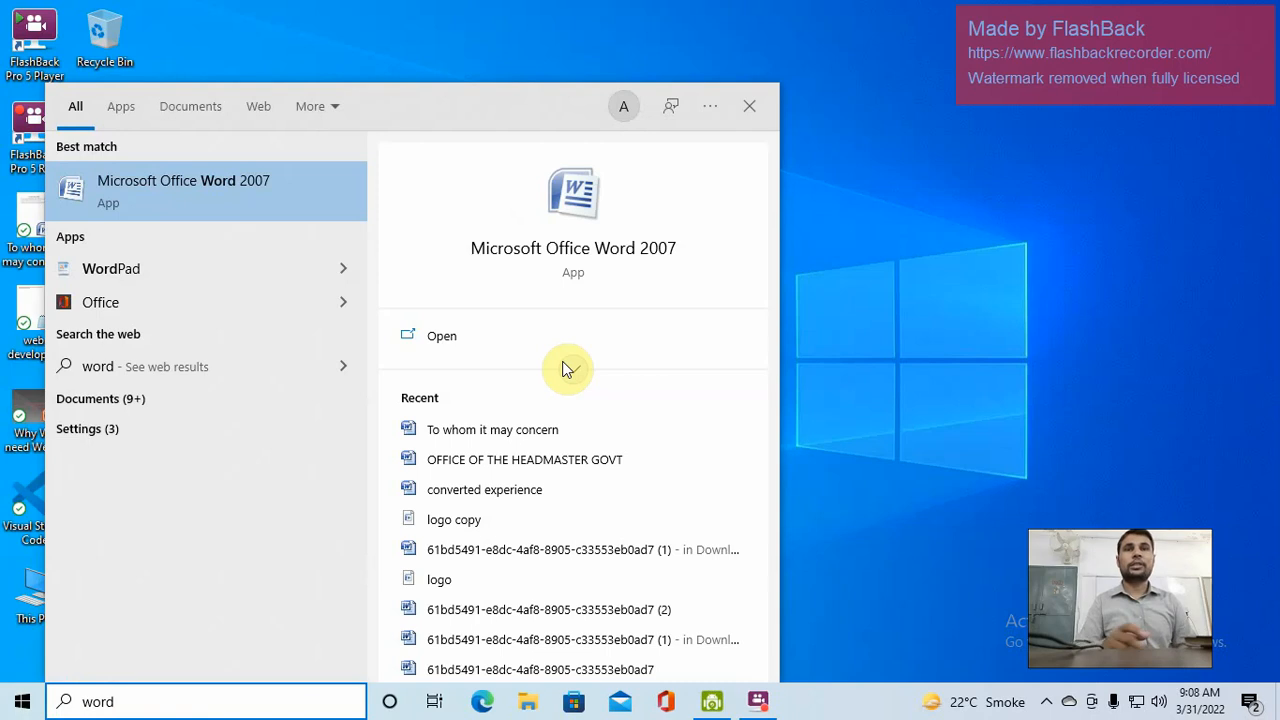
left_click(177, 190)
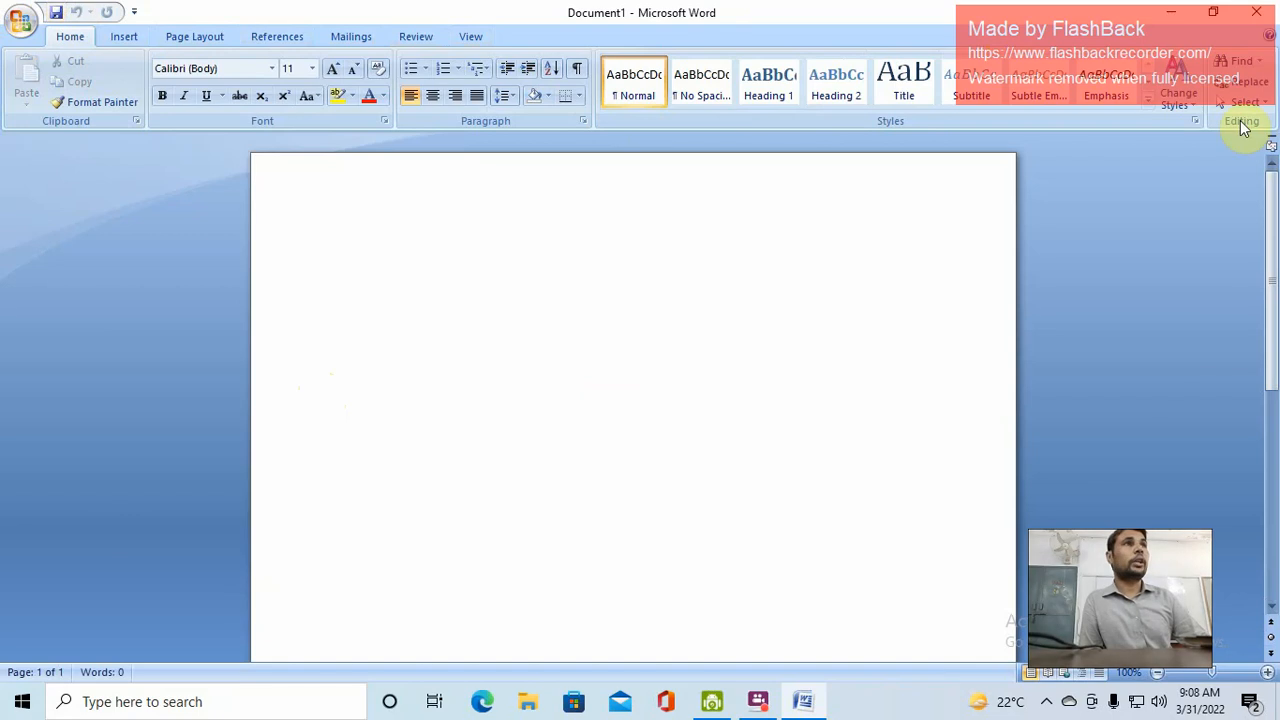
Show the Office Button menu with its Save As options and recent documents
left_click(22, 22)
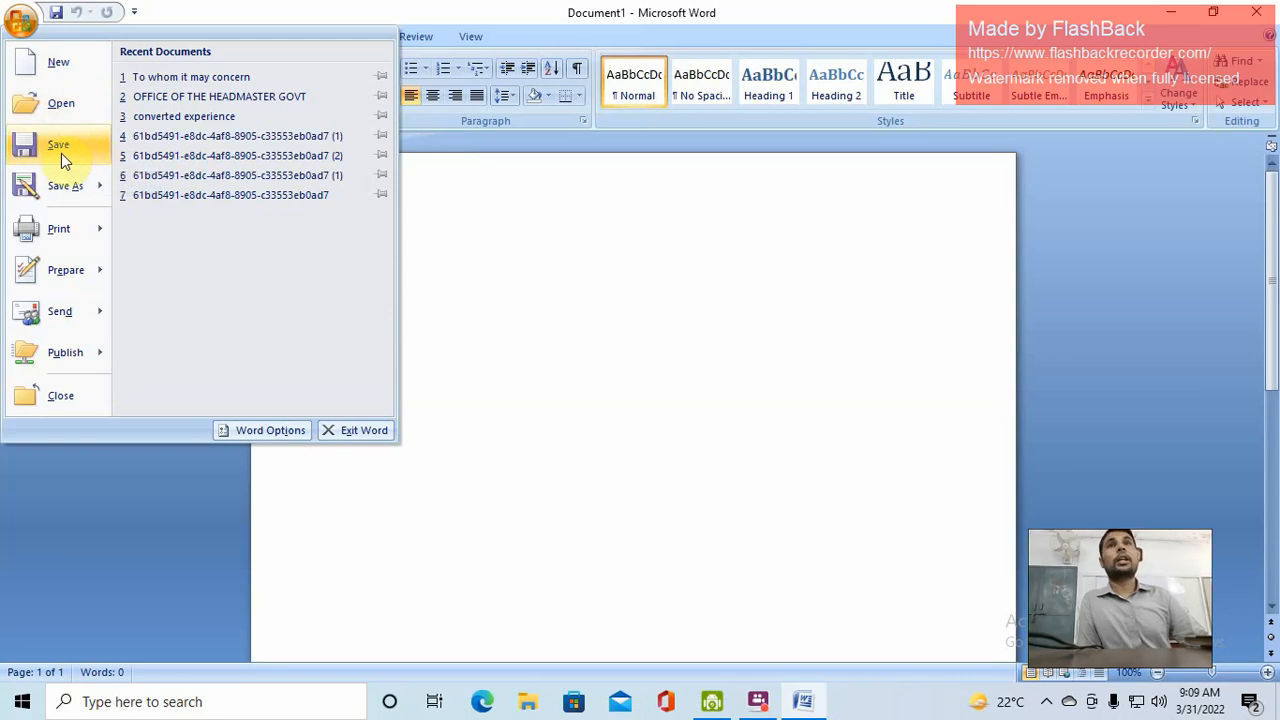
mouse_move(100, 205)
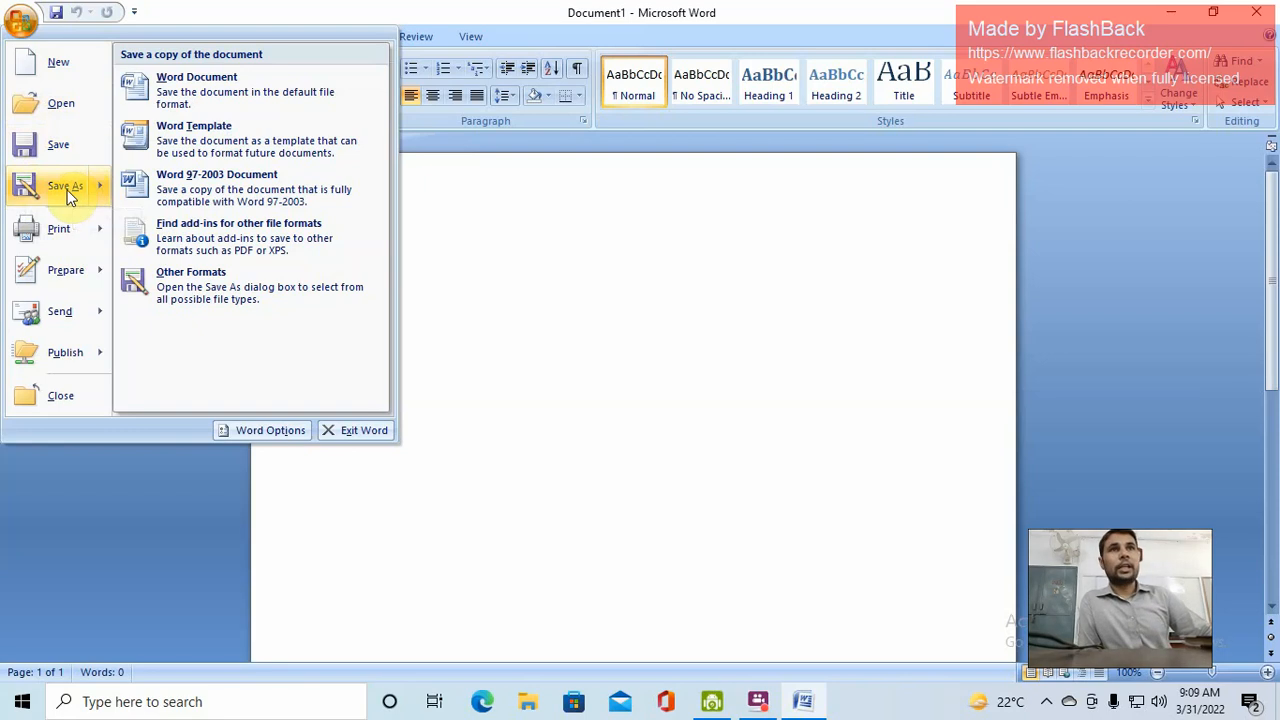
Dismiss the Office Button menu to return to the blank Document1 page
left_click(492, 260)
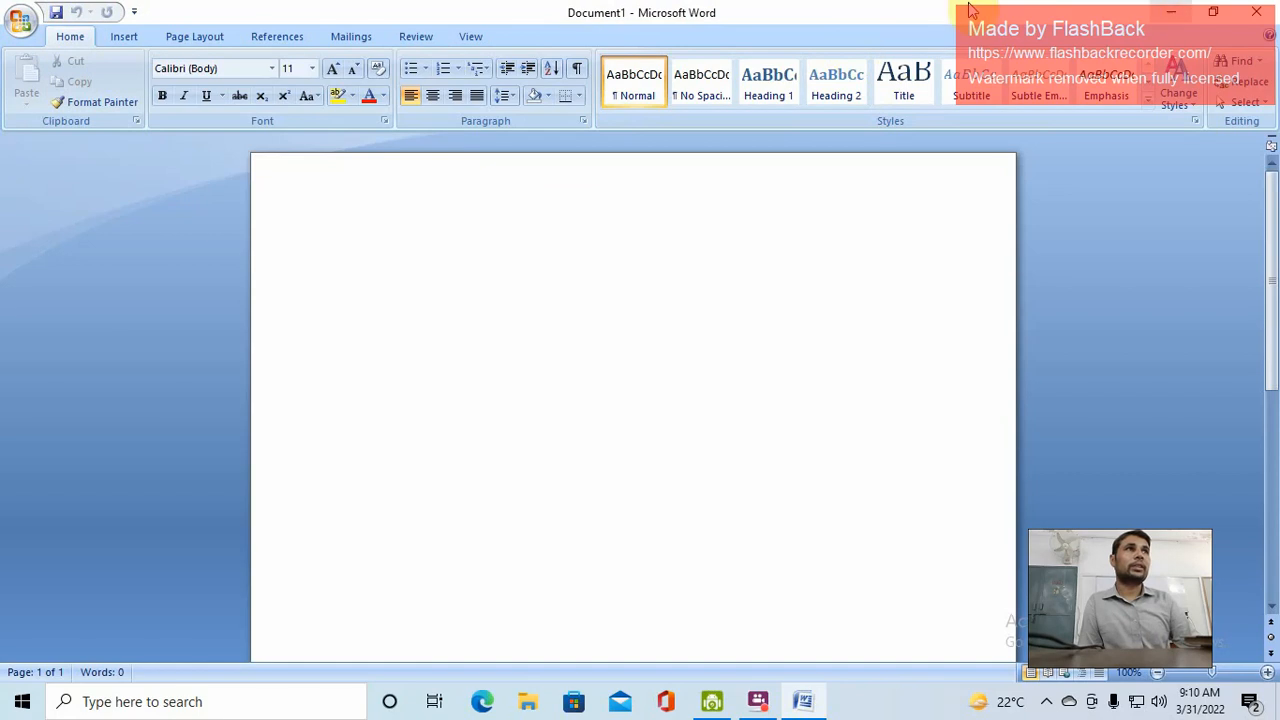
left_click(1213, 18)
left_click(1005, 207)
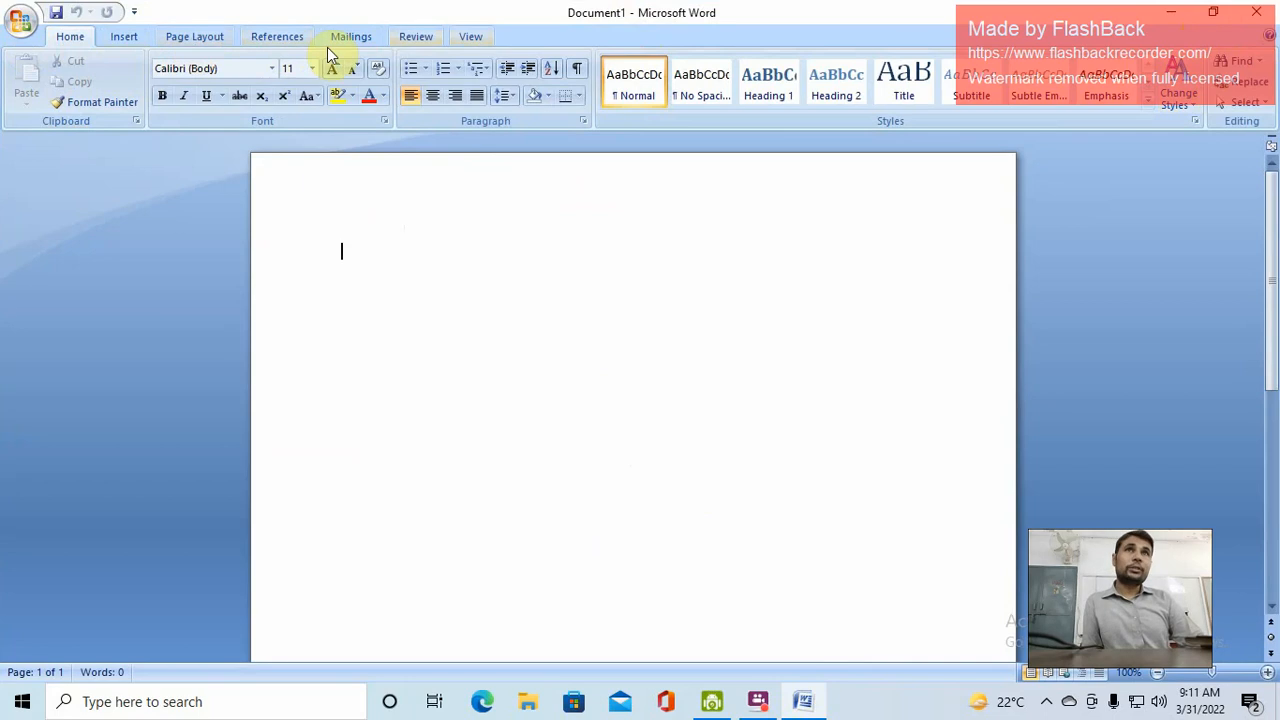
left_click(124, 41)
left_click(193, 38)
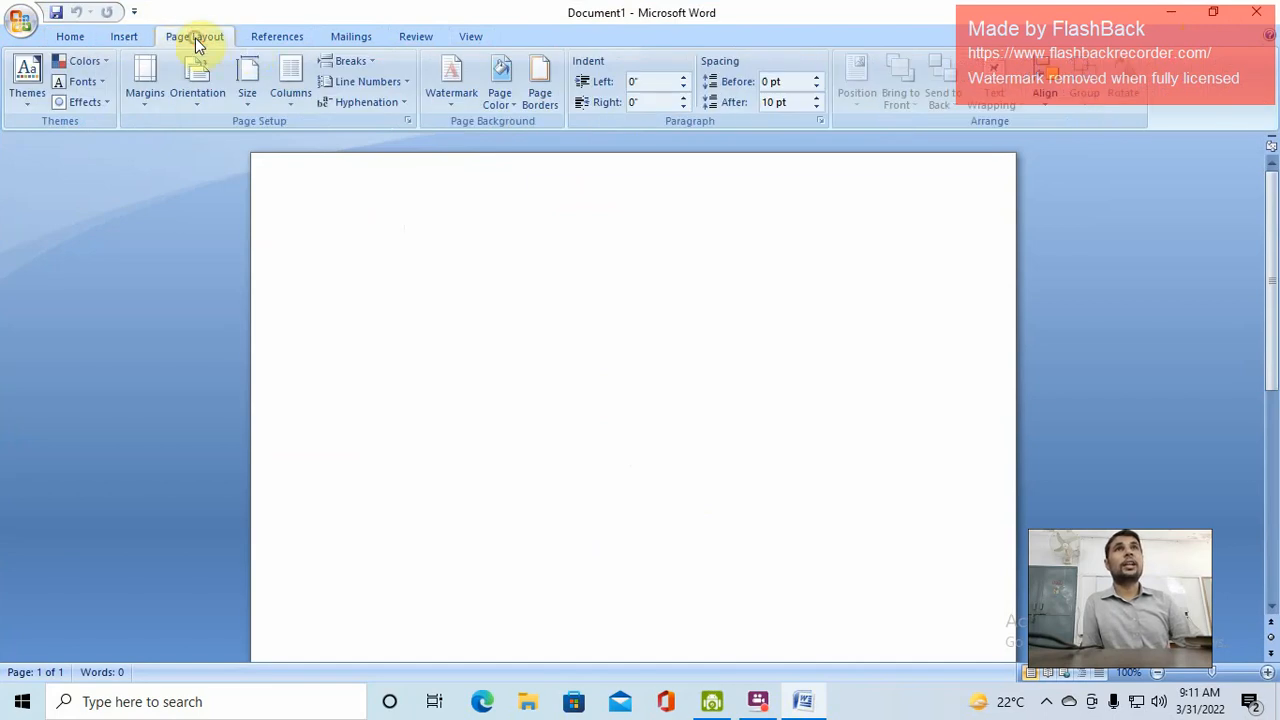
left_click(281, 38)
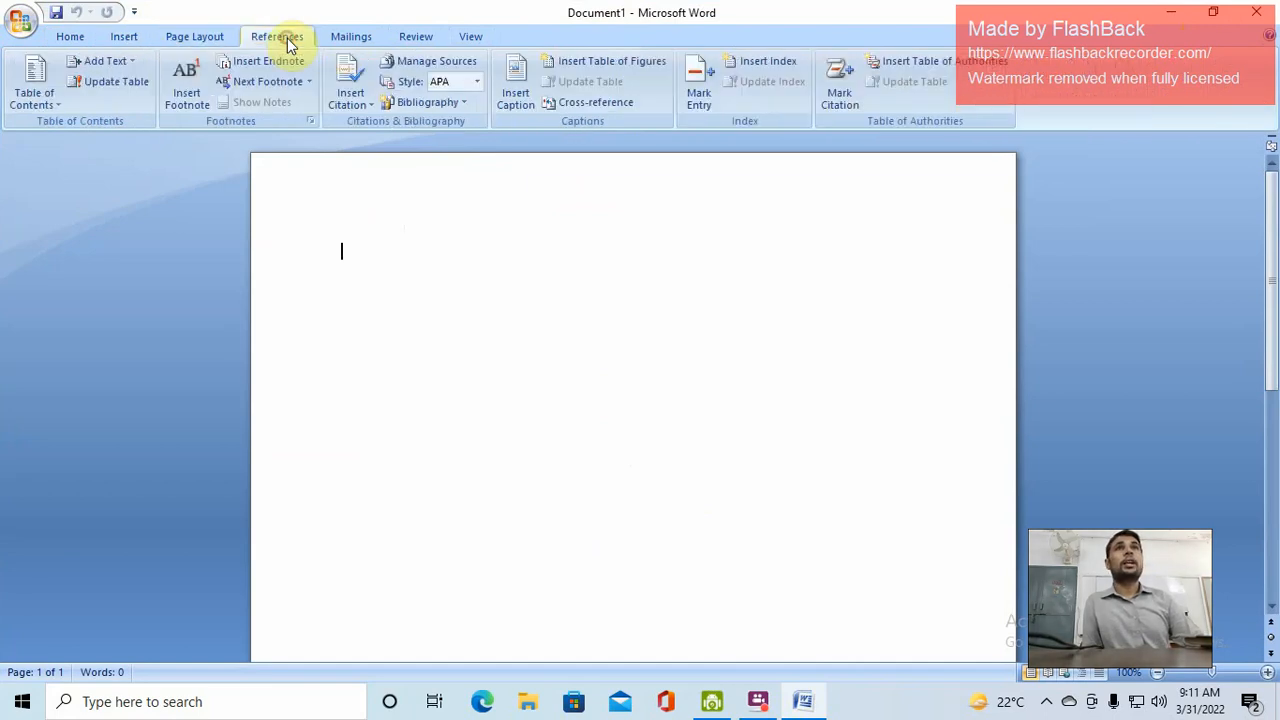
left_click(361, 39)
left_click(415, 37)
left_click(463, 39)
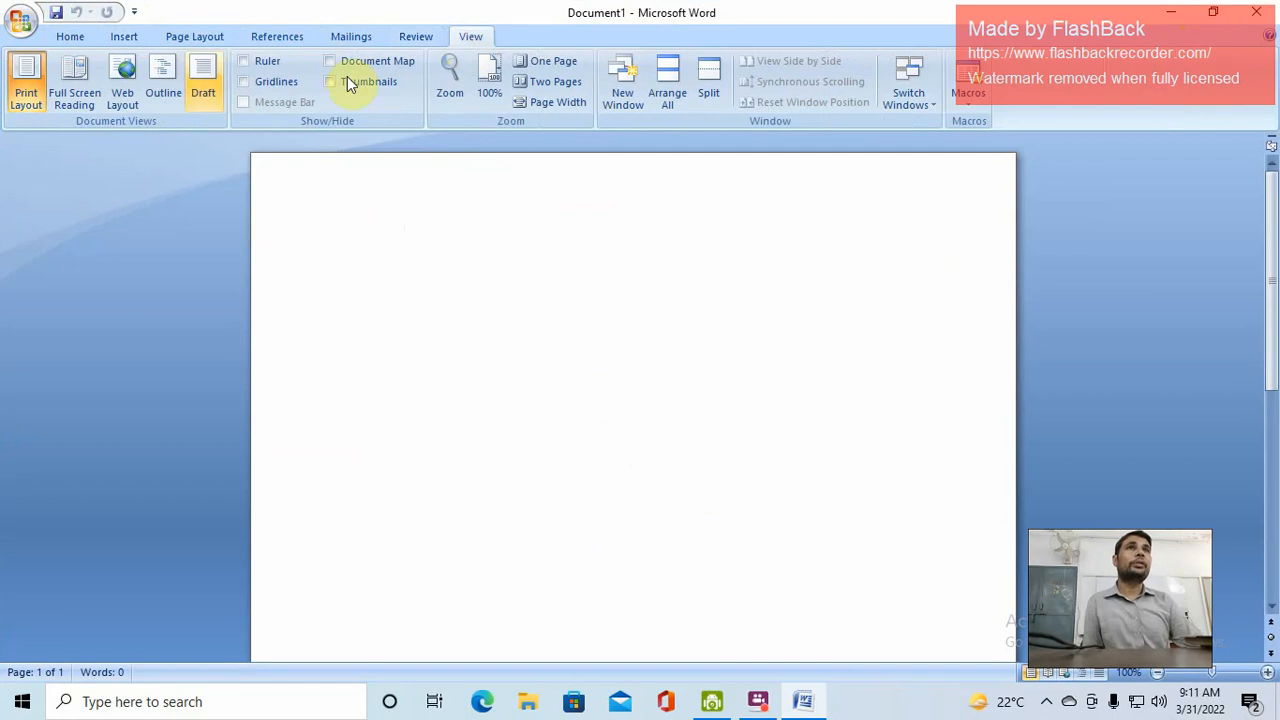
left_click(74, 39)
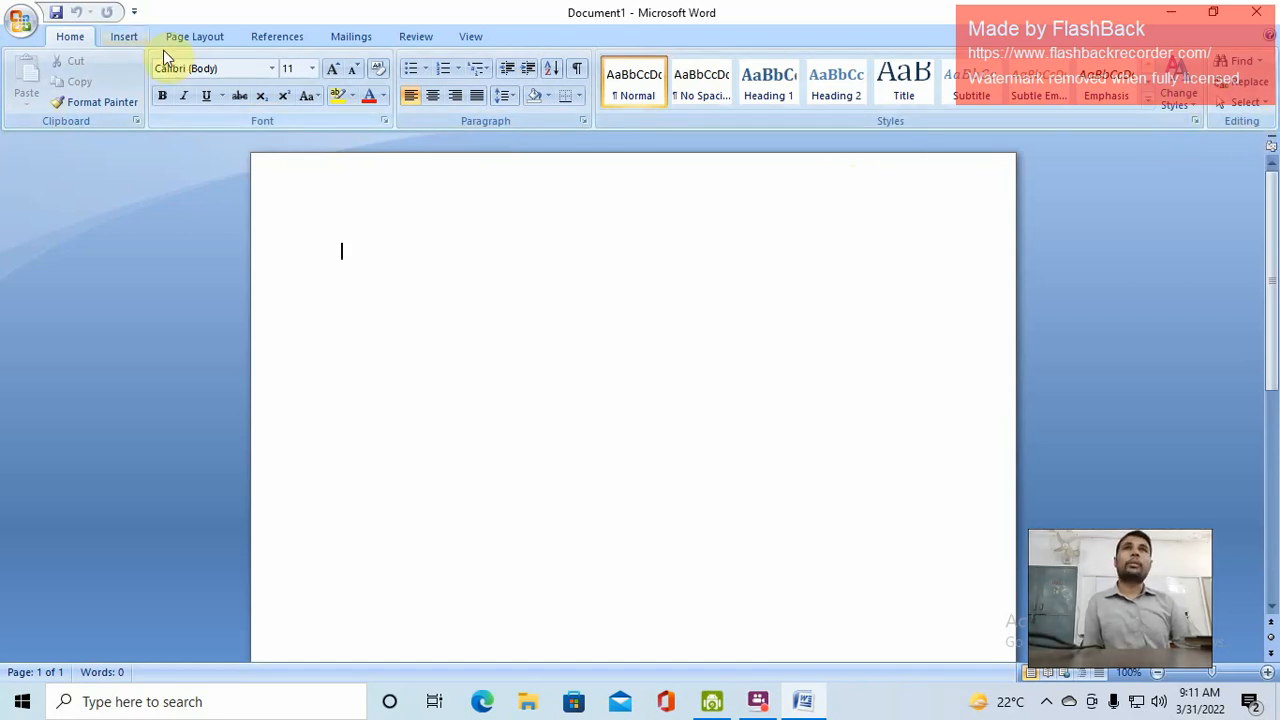
left_click(127, 40)
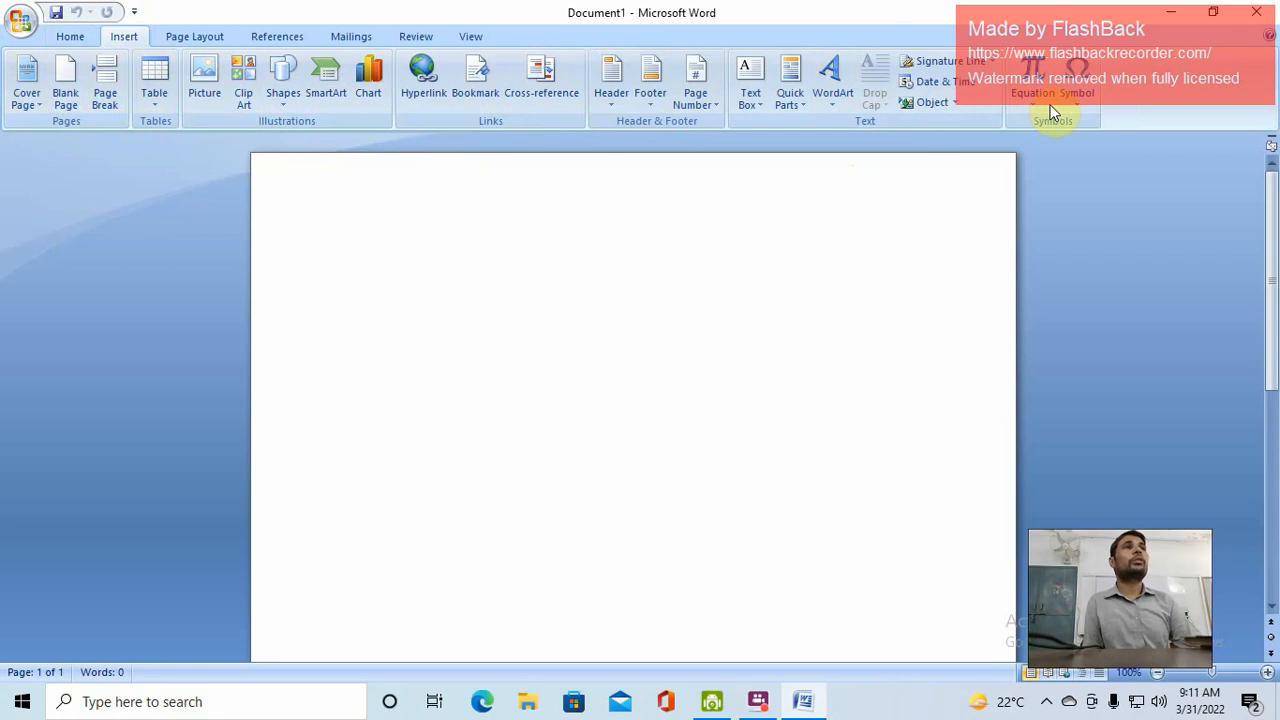
left_click(71, 37)
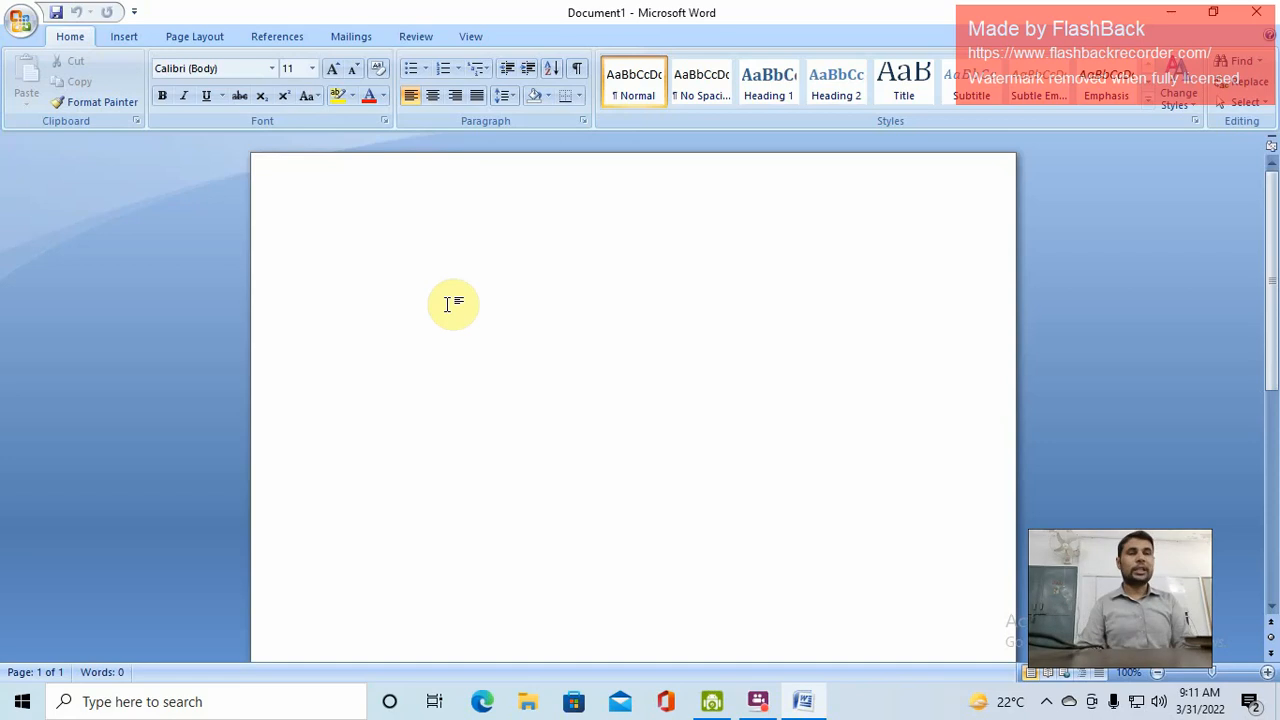
Type 'Office of the principal', 'The experts institute of computers' and 'experience certificate' on separate lines
type("office of rhe")
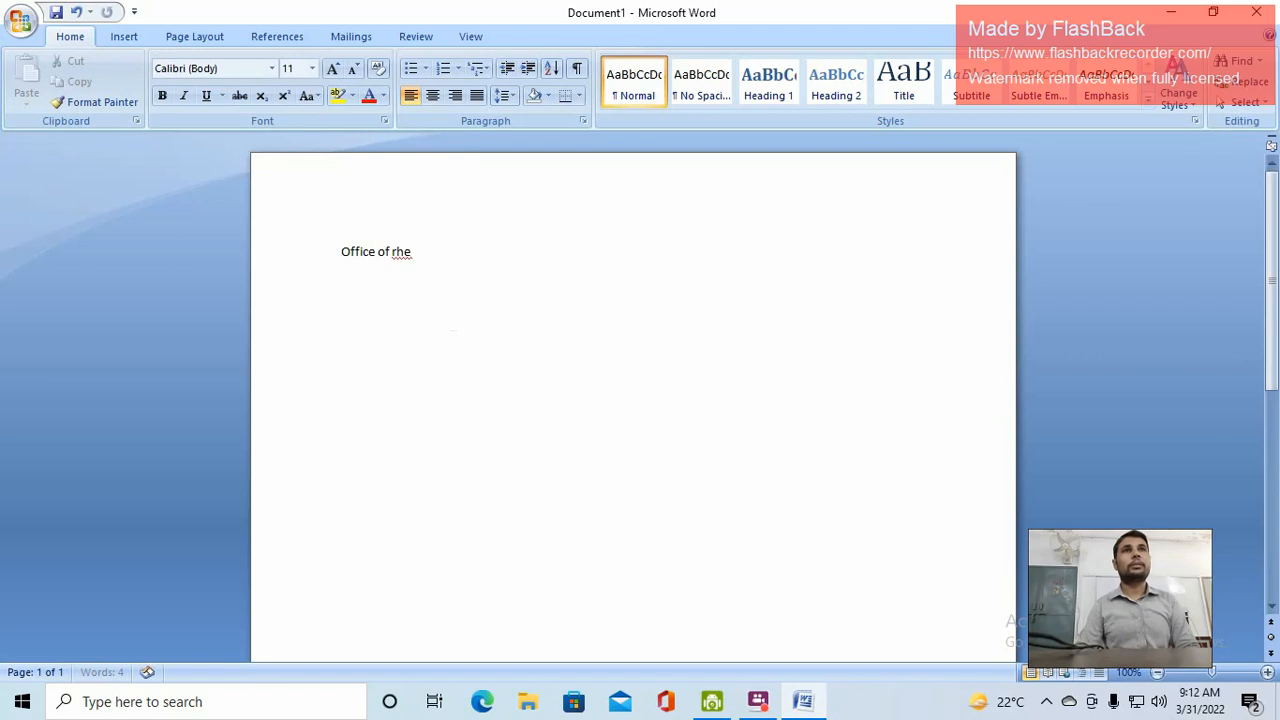
key("BackSpace")
key("BackSpace")
key("BackSpace")
type("the prin")
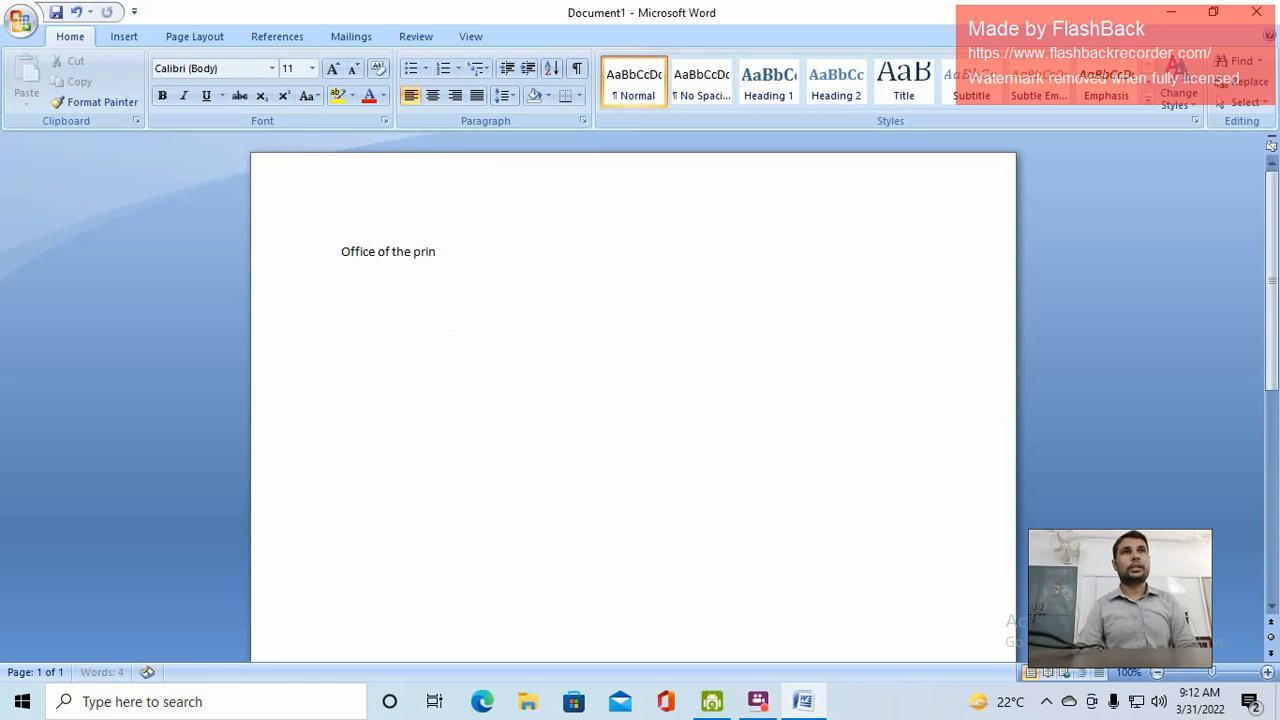
type("cipal")
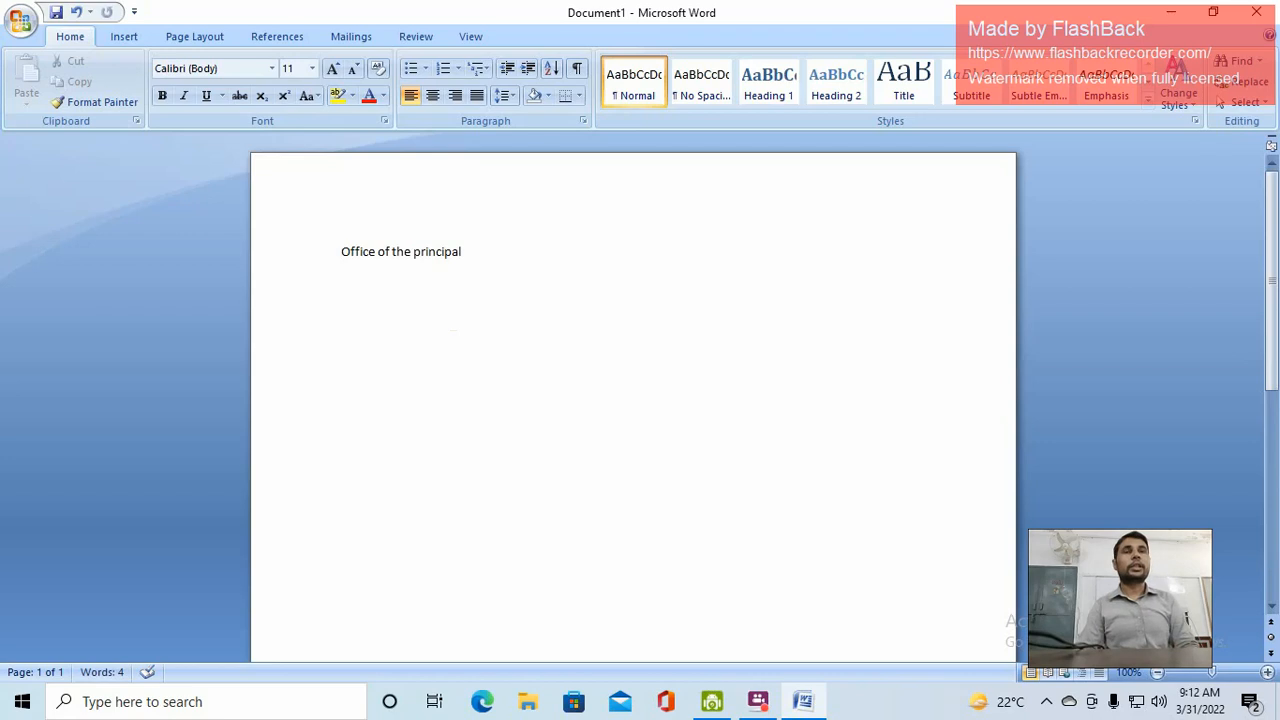
type("the experts")
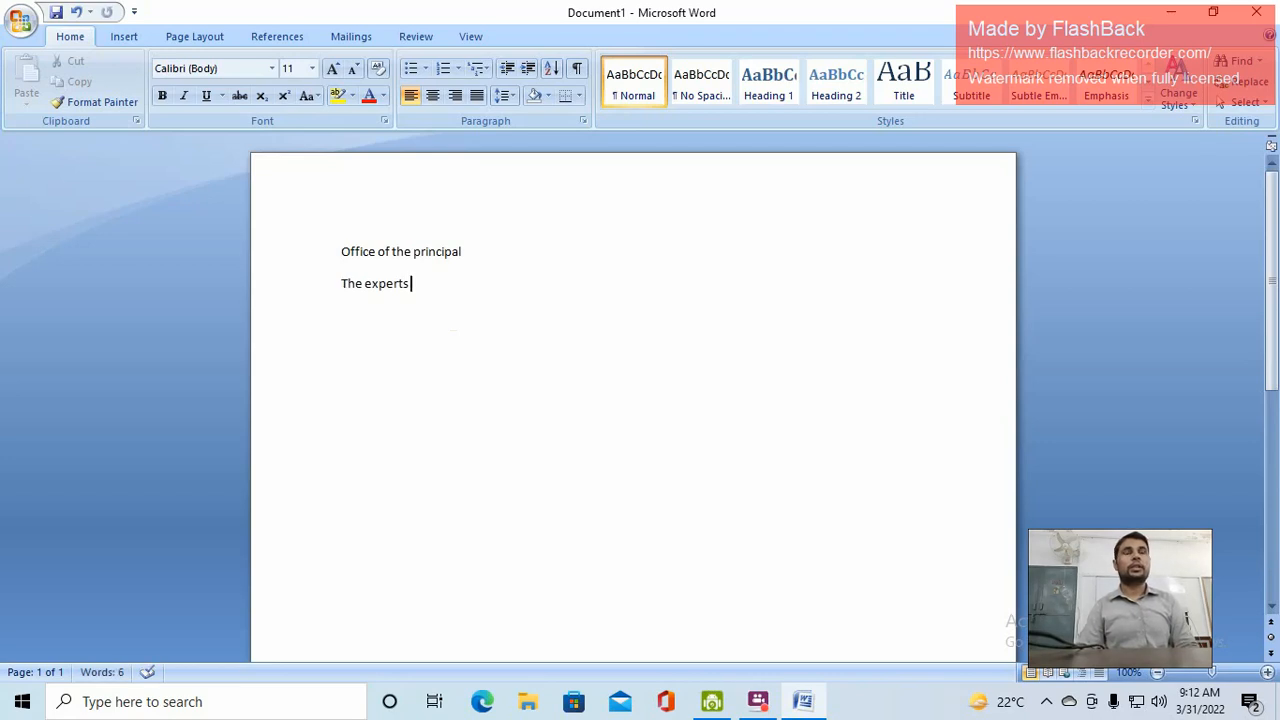
type(" in")
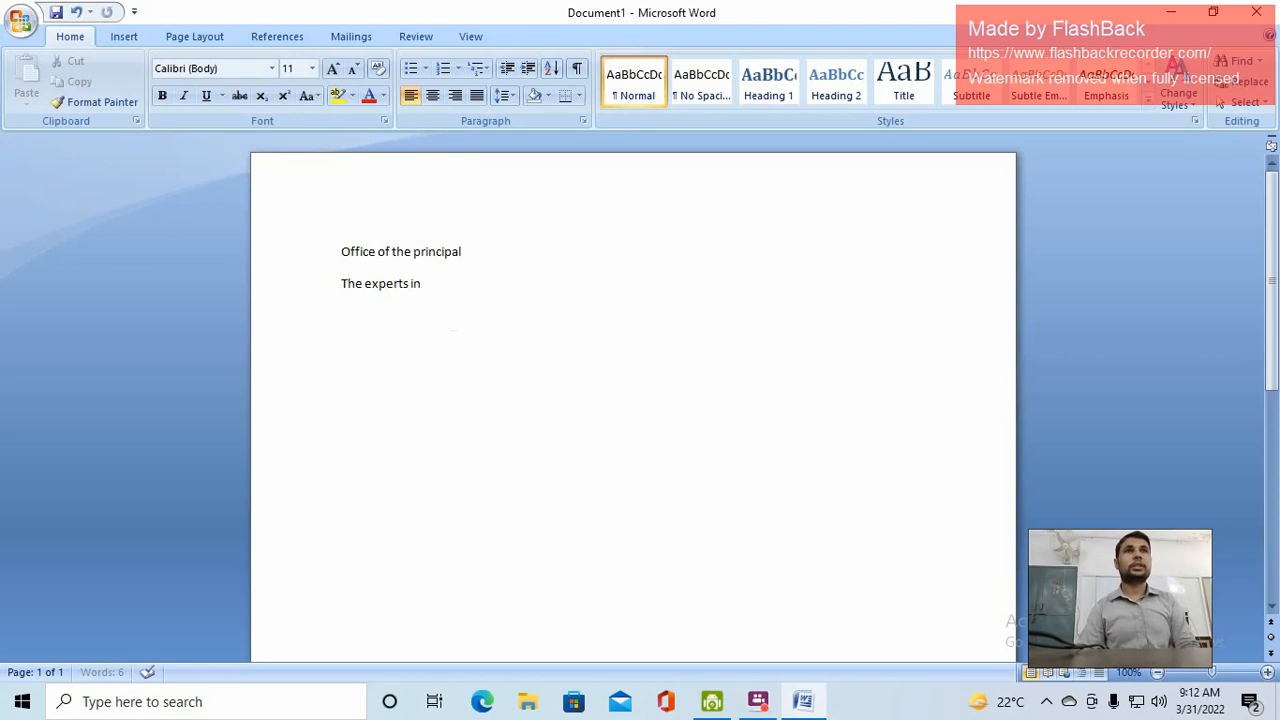
type("stitu")
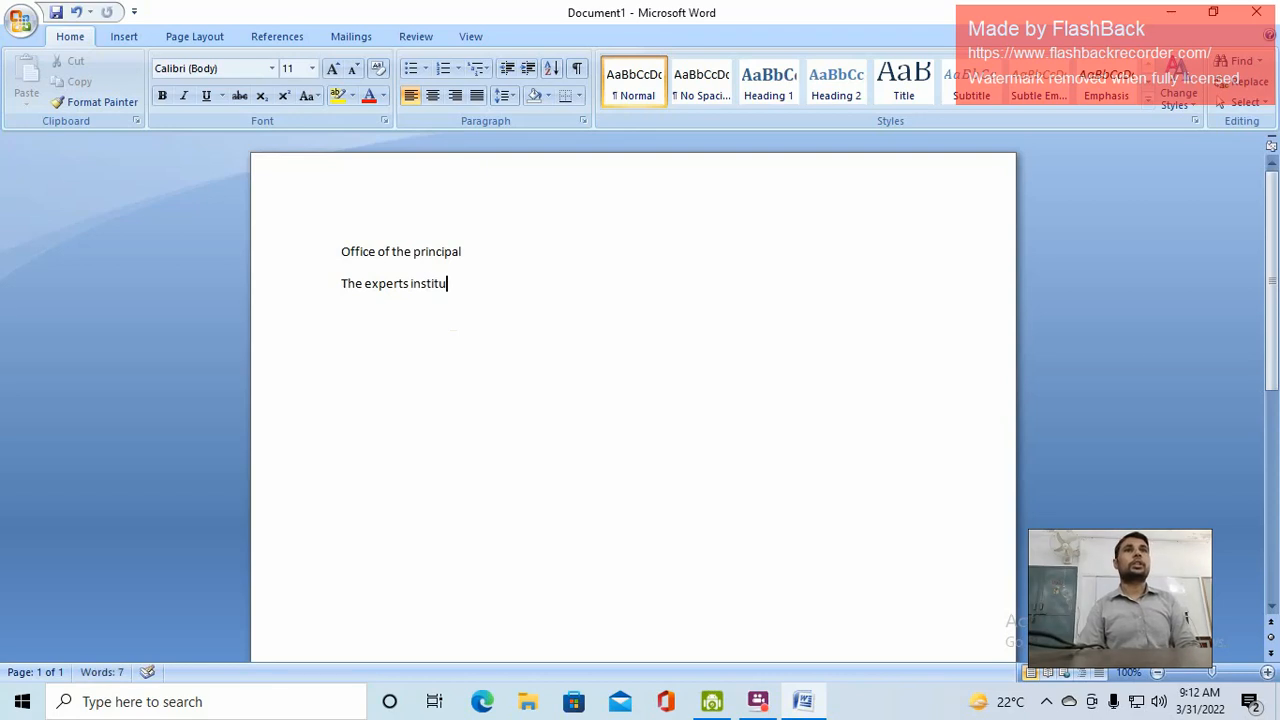
type("te of com")
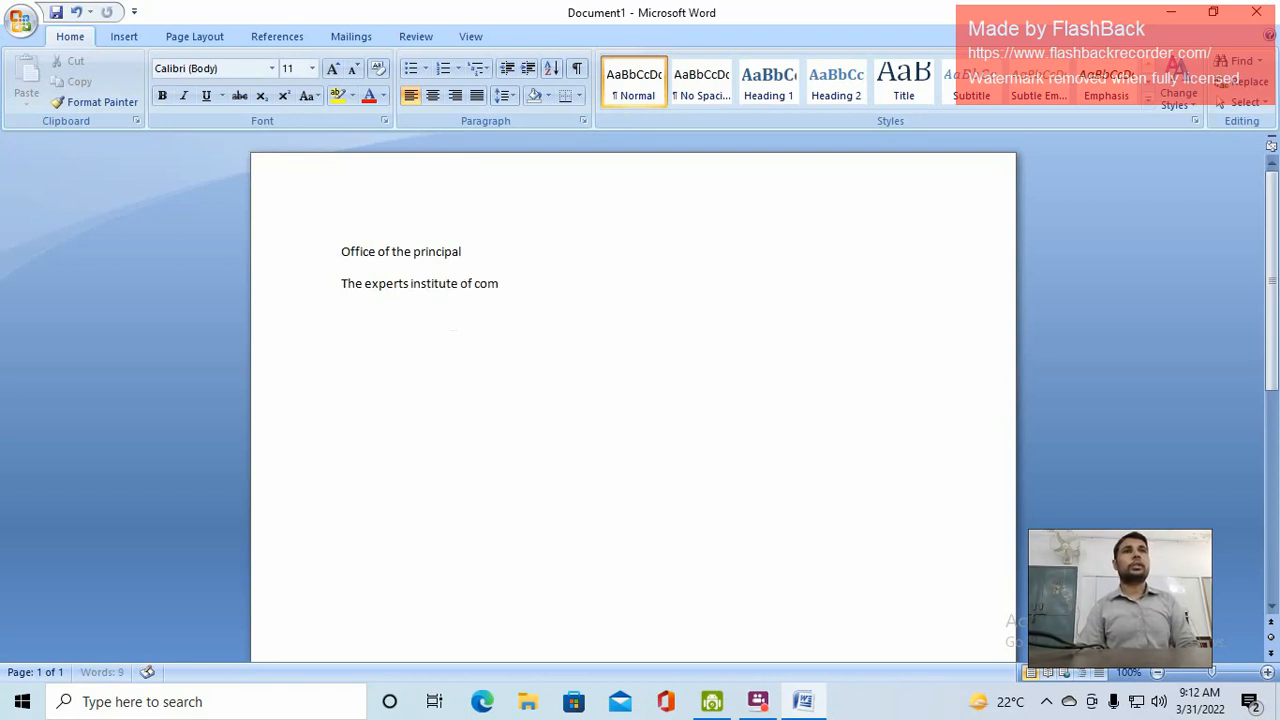
type("puters")
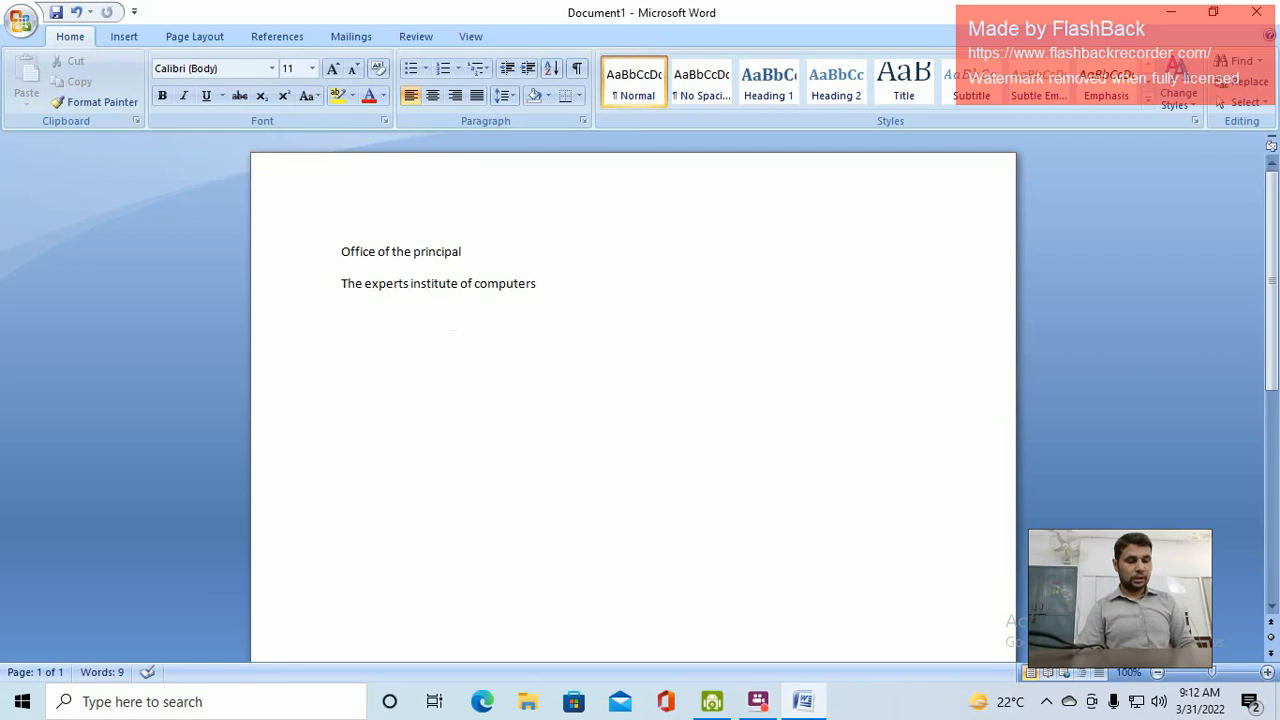
key("Return")
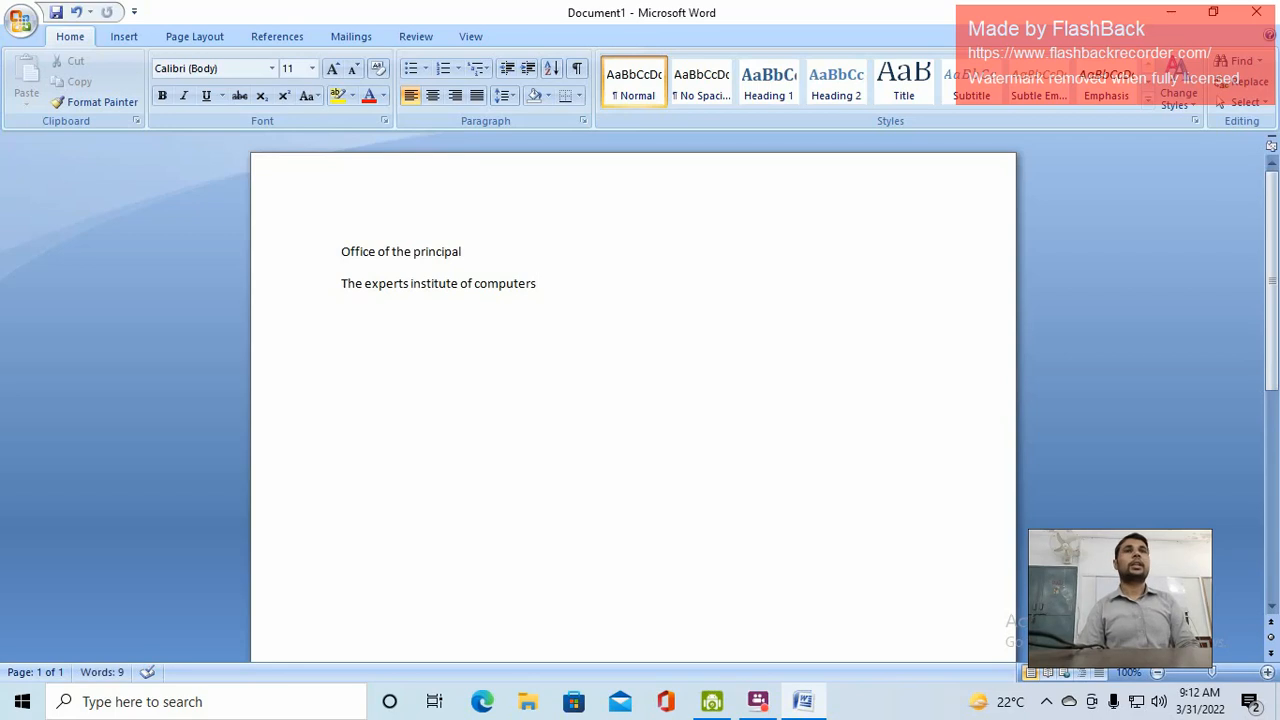
type("experie")
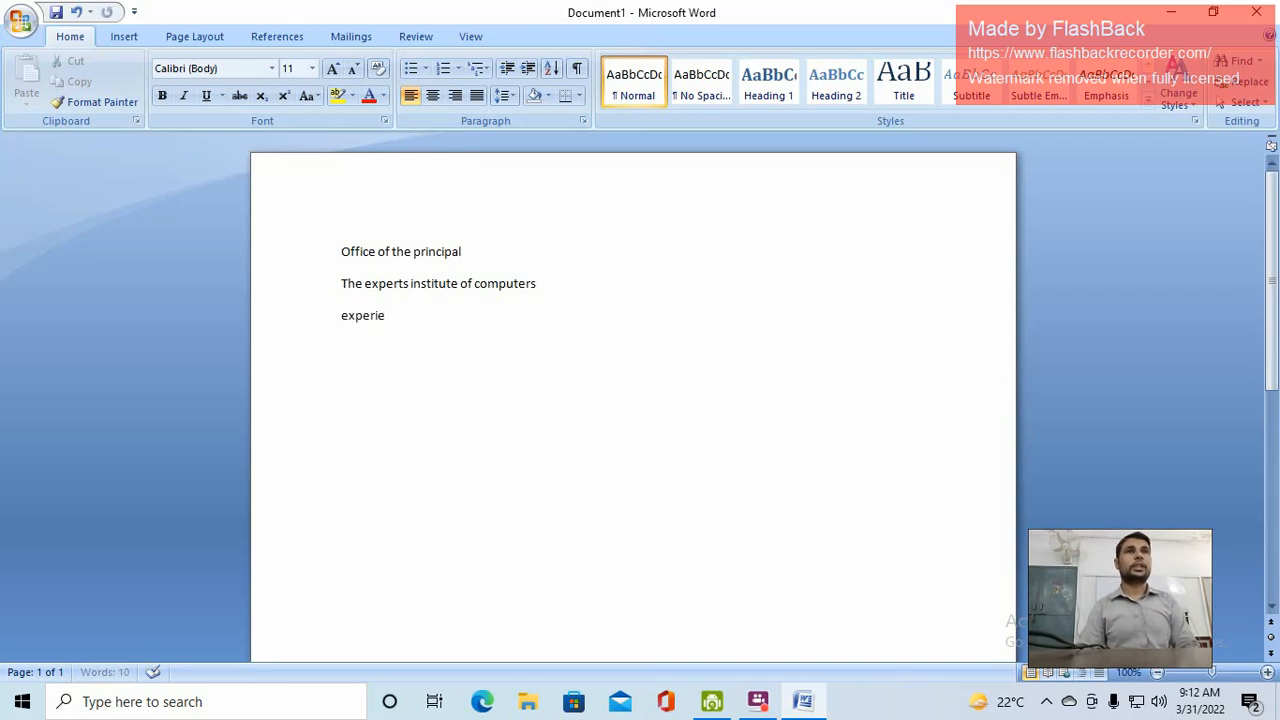
type("nce certific")
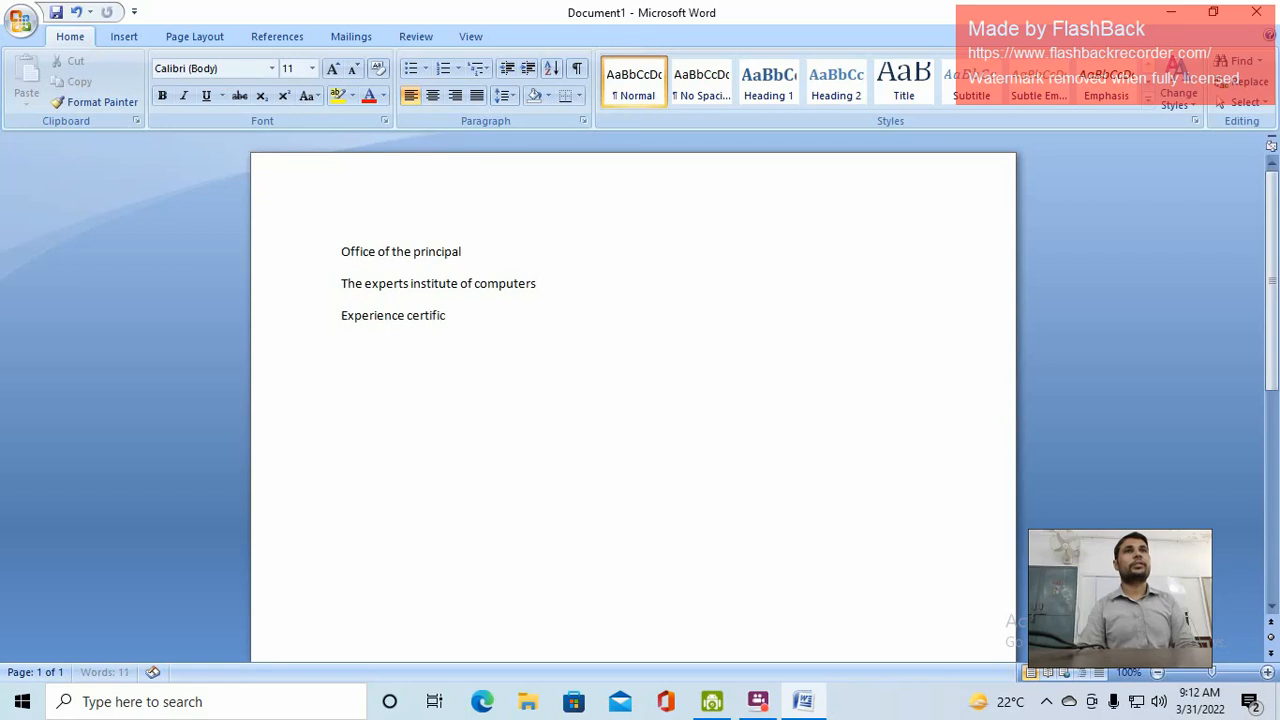
type("ate")
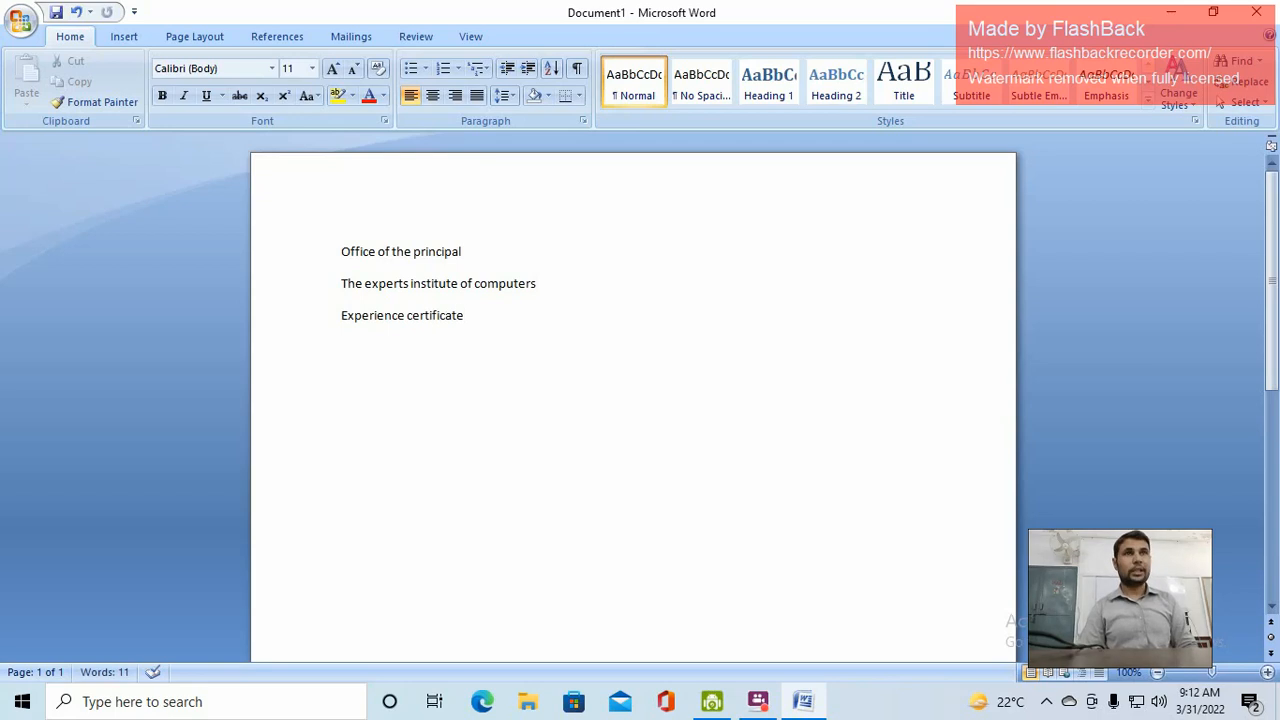
Start the body paragraph certifying the named person works as computer instructor at our institute
key("Return")
type("It is c")
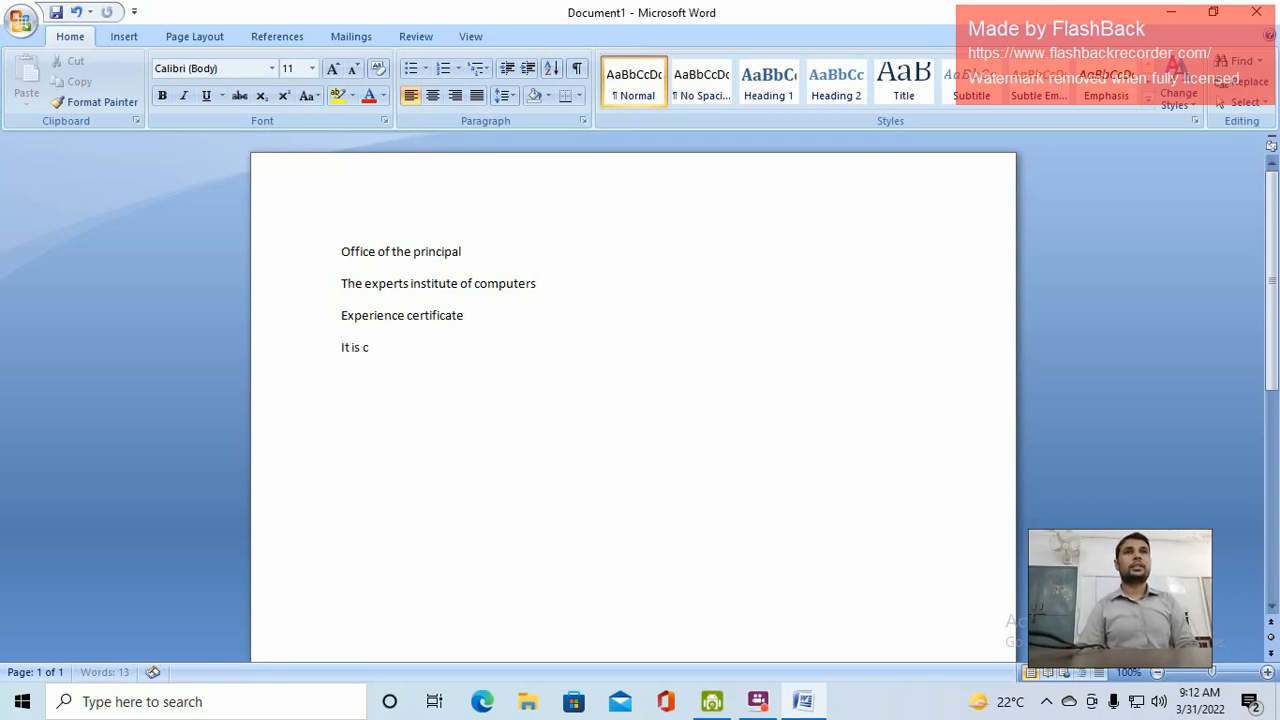
type("ertified tha")
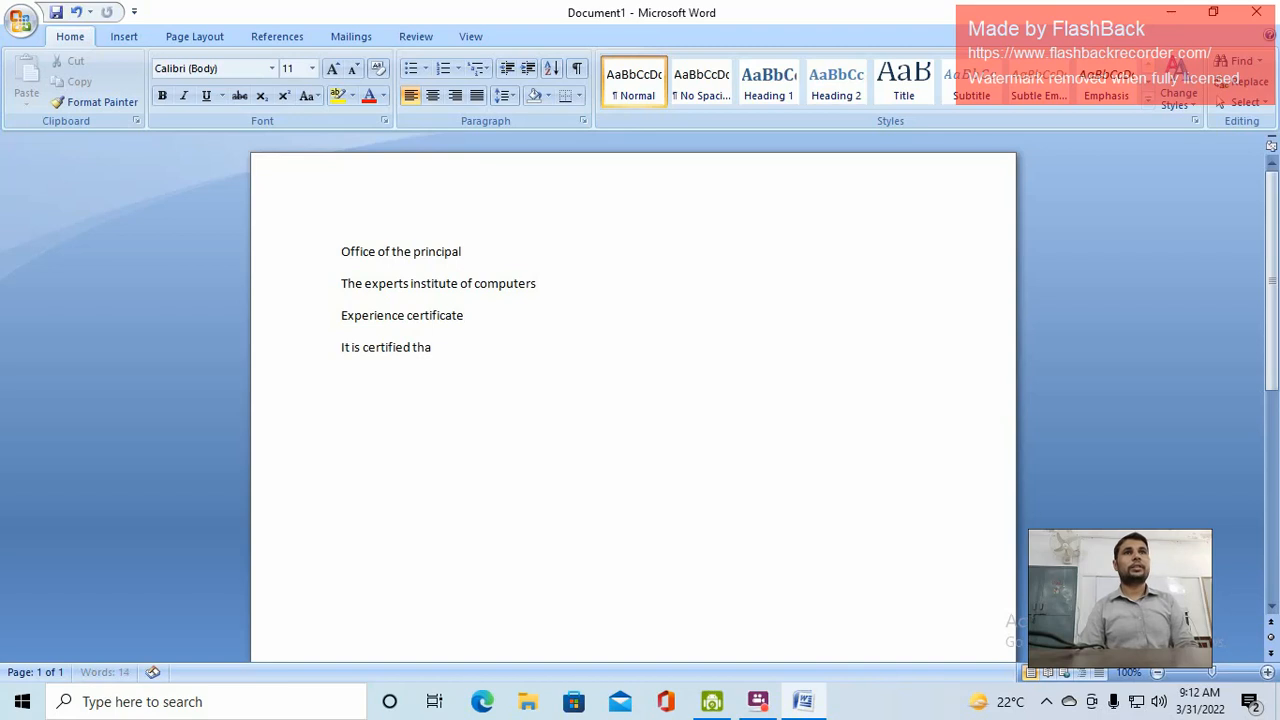
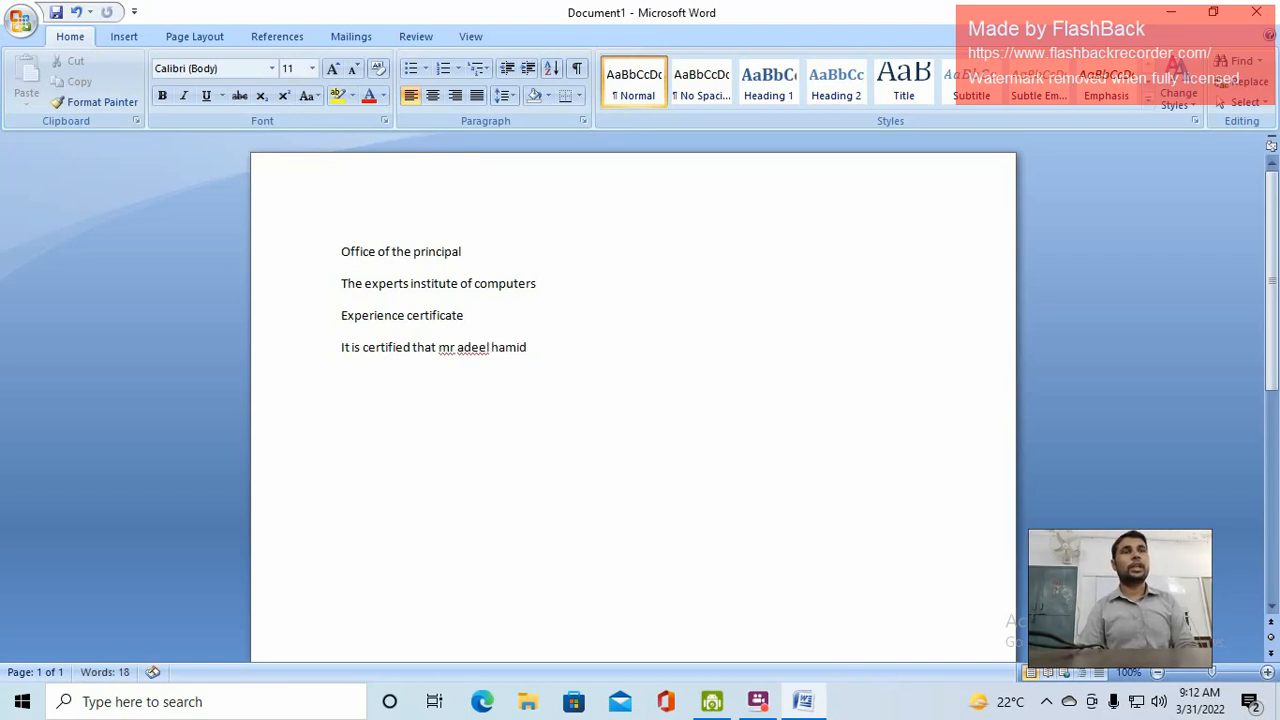
type(" is working a")
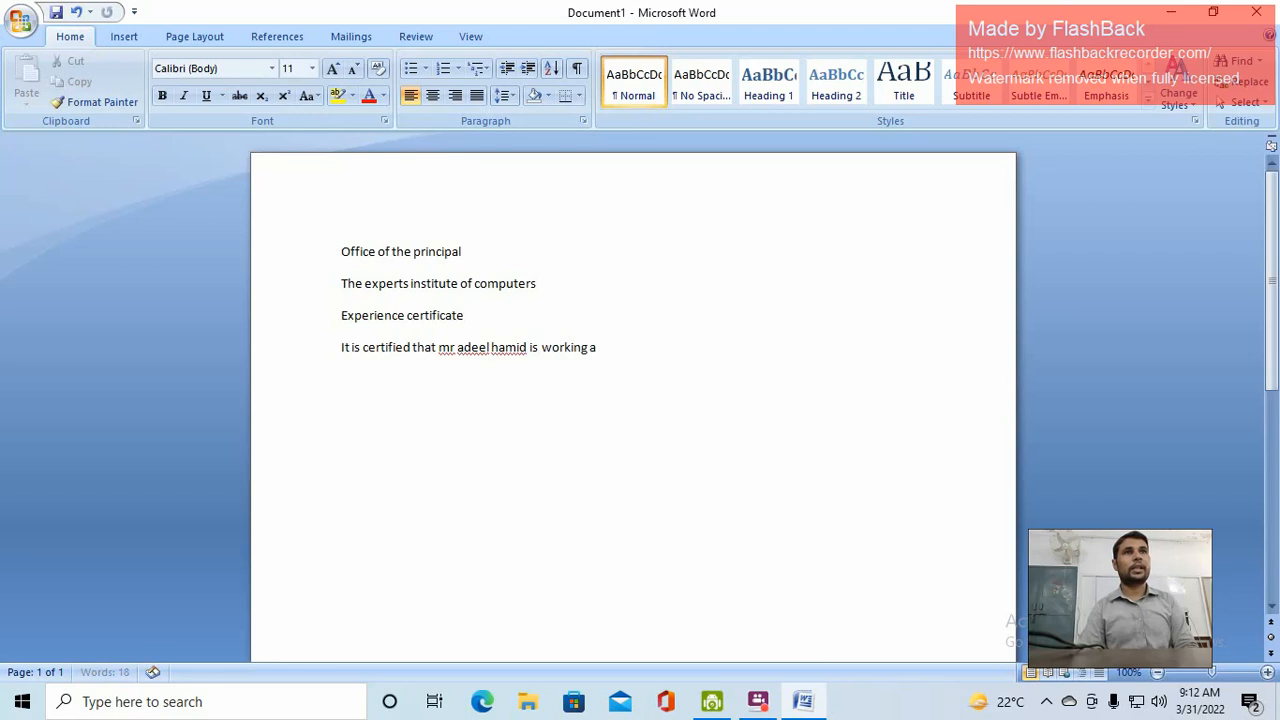
type("s comp")
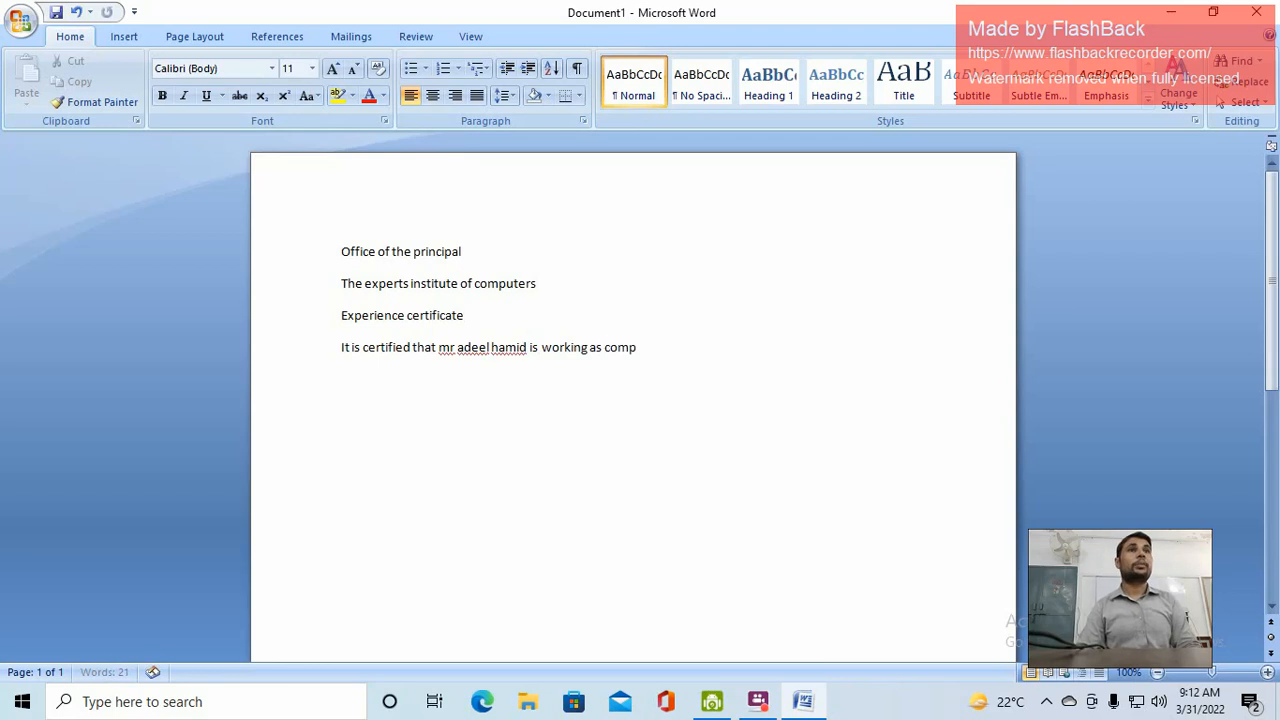
type("uter instruc")
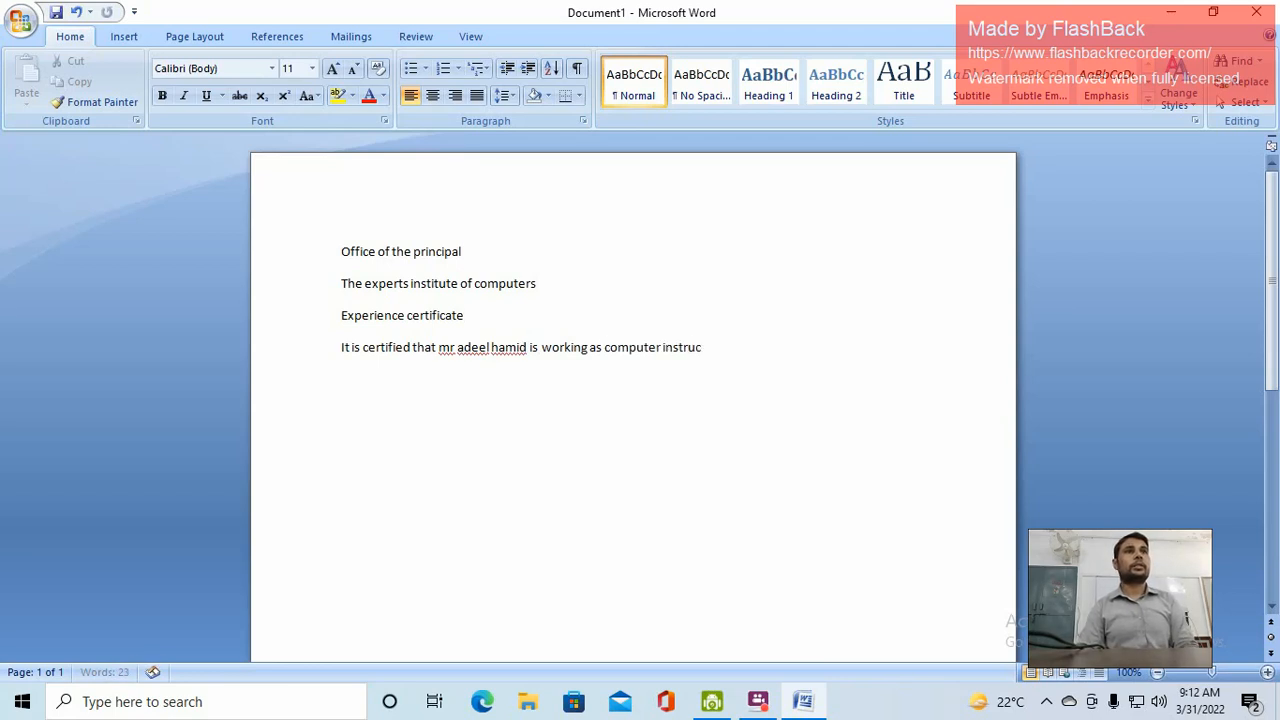
type("tor at our sch")
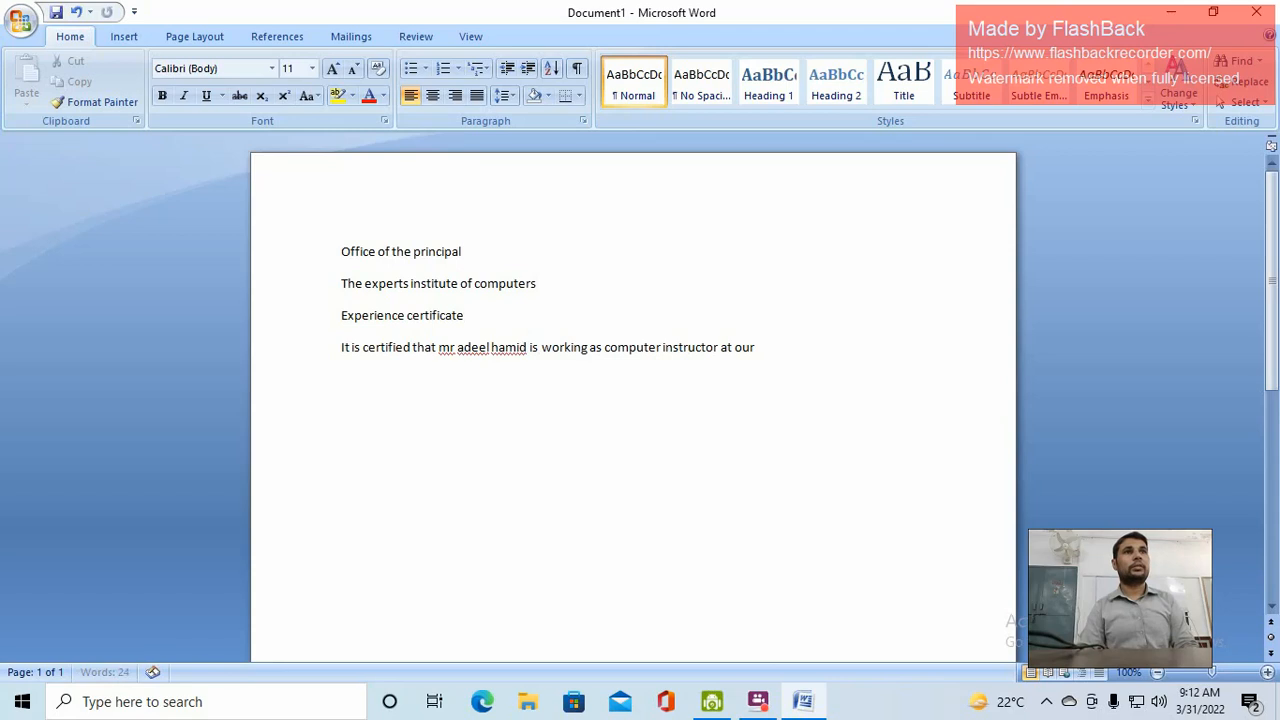
key("BackSpace")
key("BackSpace")
key("BackSpace")
type("i")
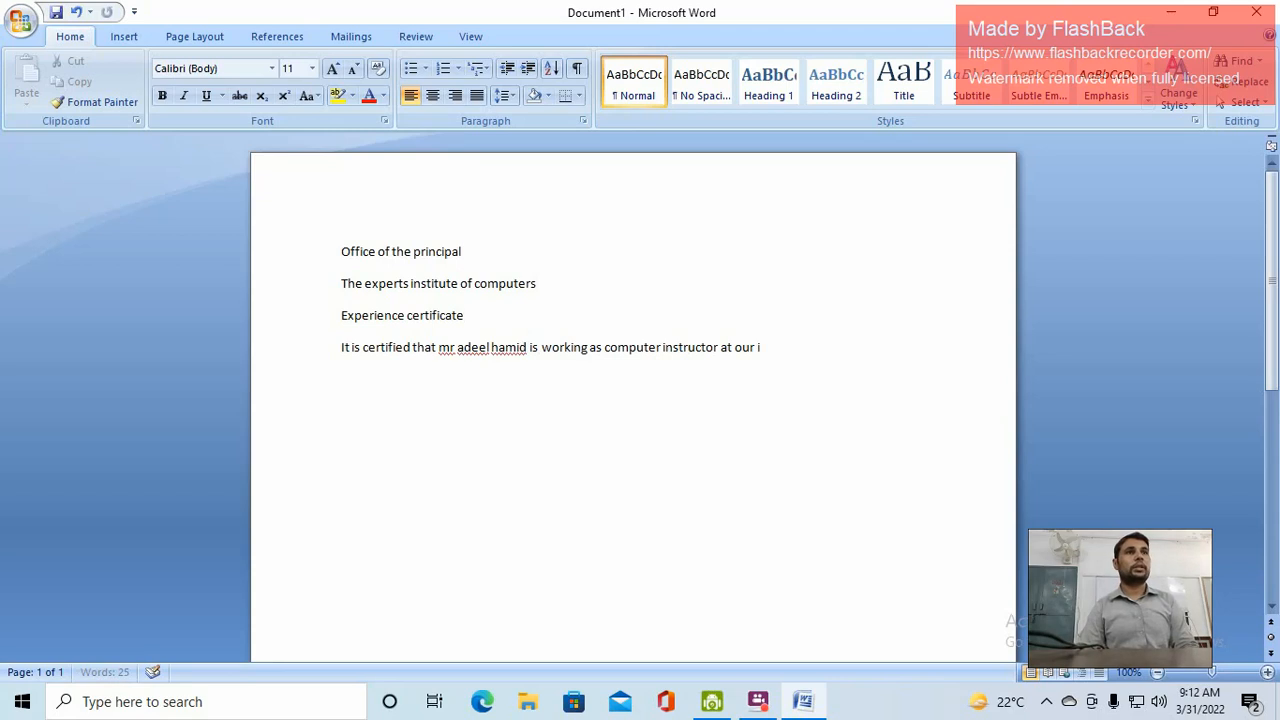
type("ns")
type("titure")
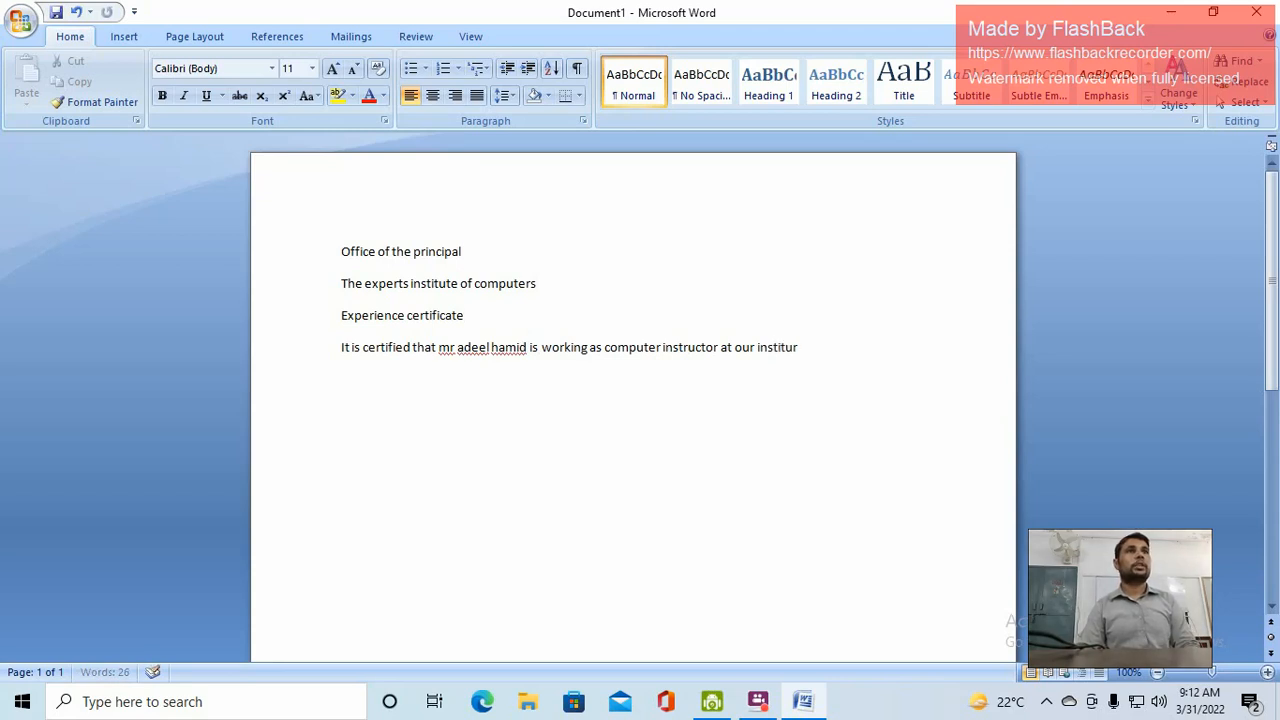
key("BackSpace")
key("BackSpace")
type("te. ")
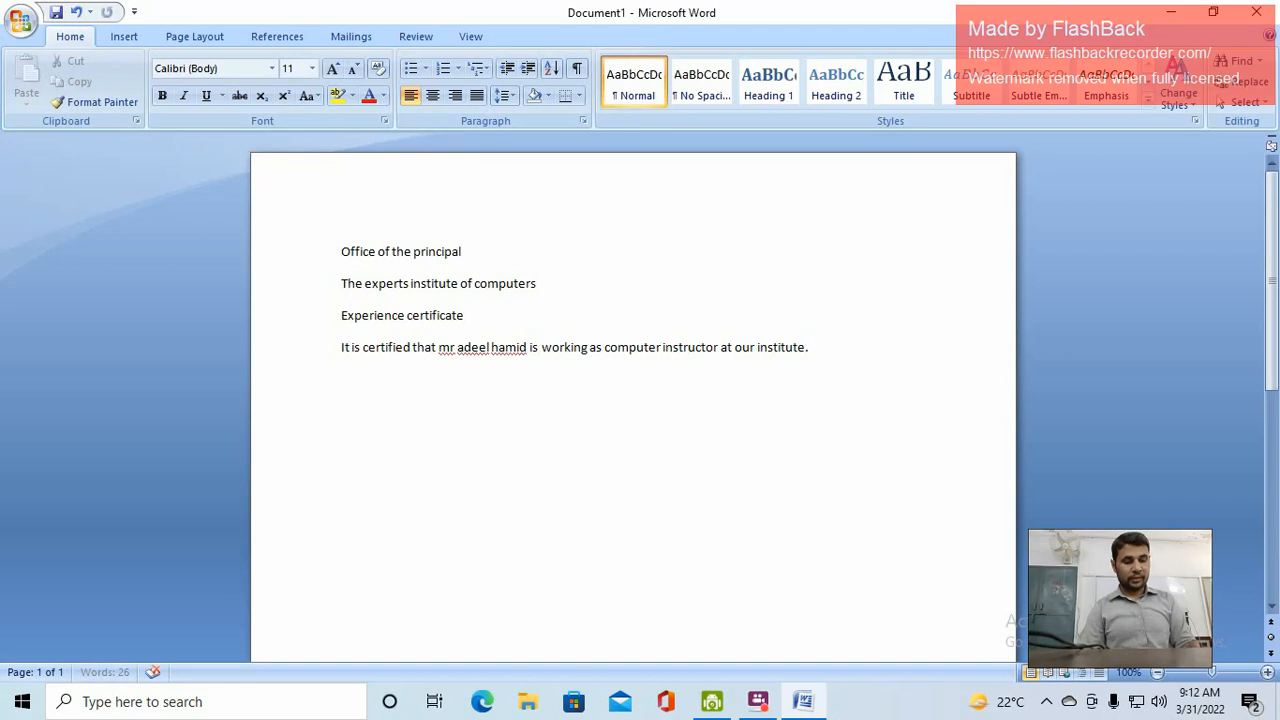
type("Je")
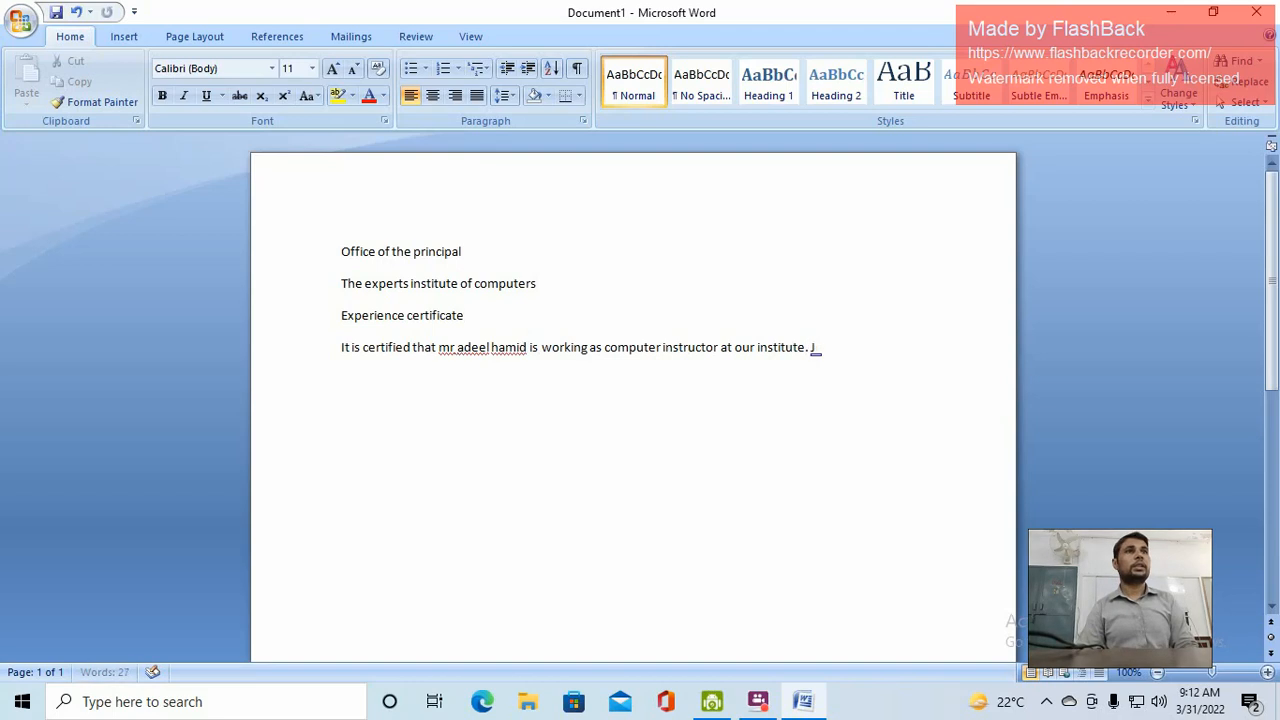
key("BackSpace")
Add that he is hardworking, has worked here since 2011 and is part of our social community
type("He is ver")
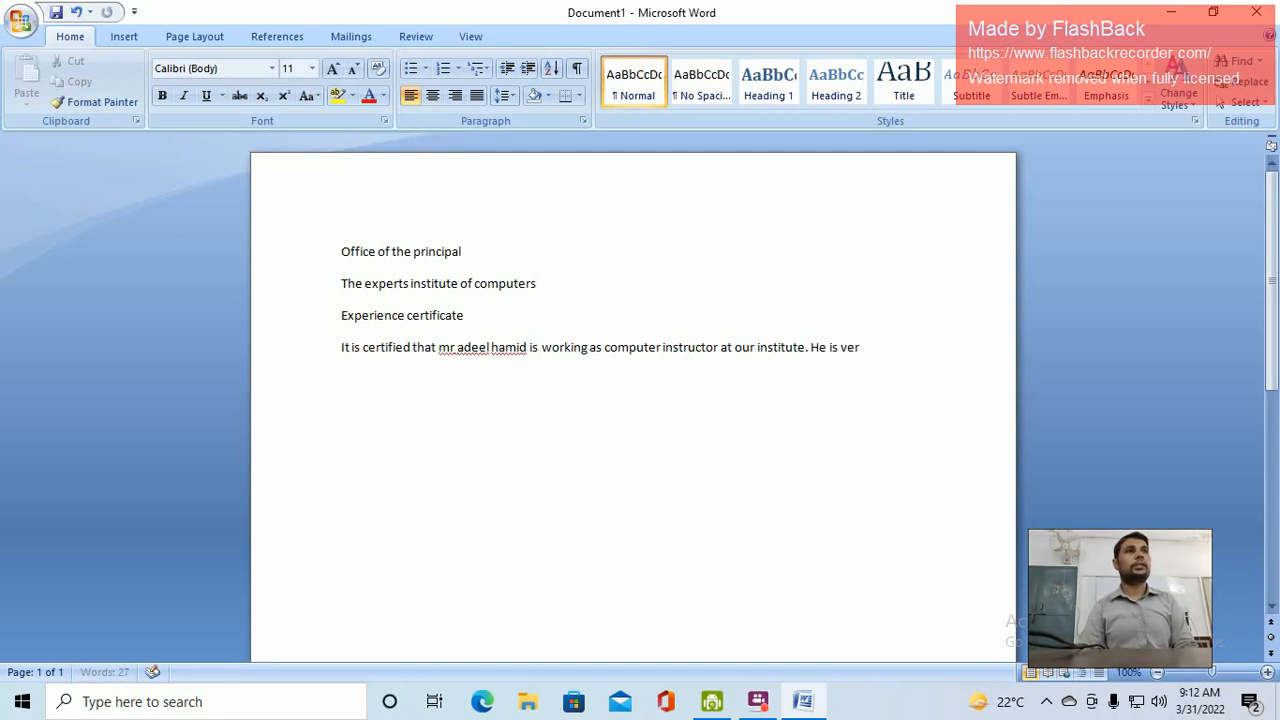
type("y hardwor")
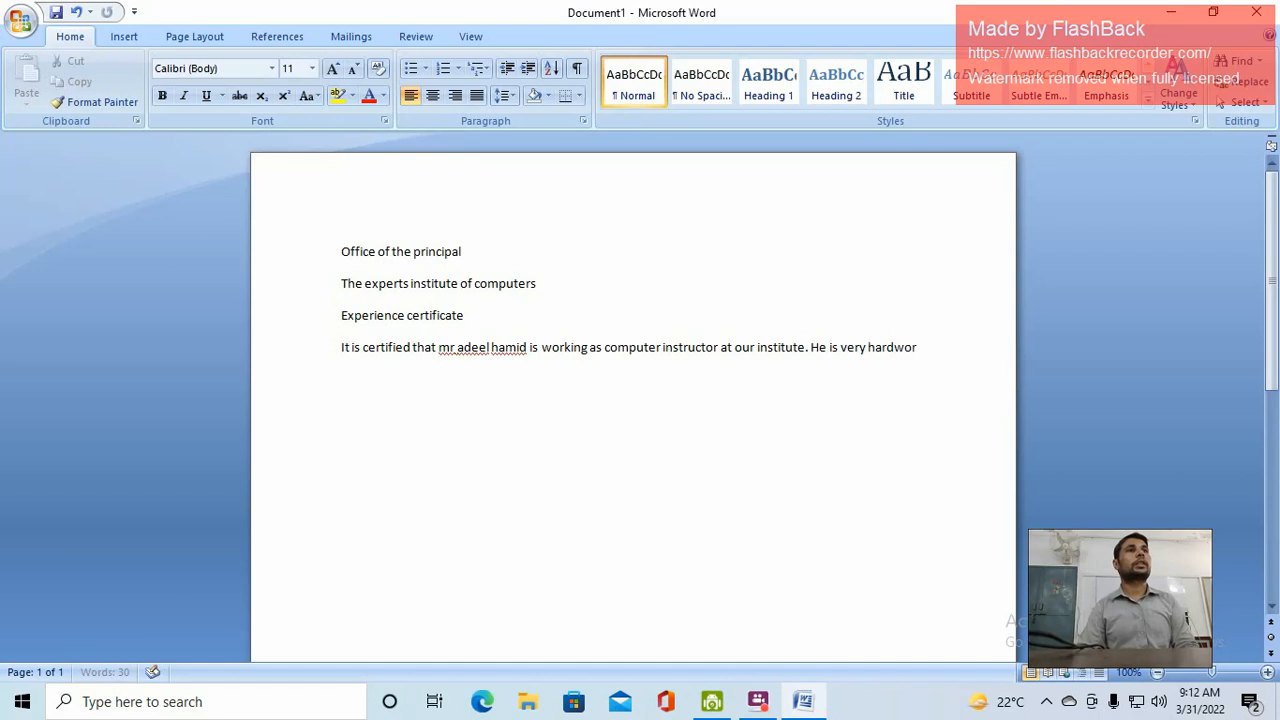
type("king and")
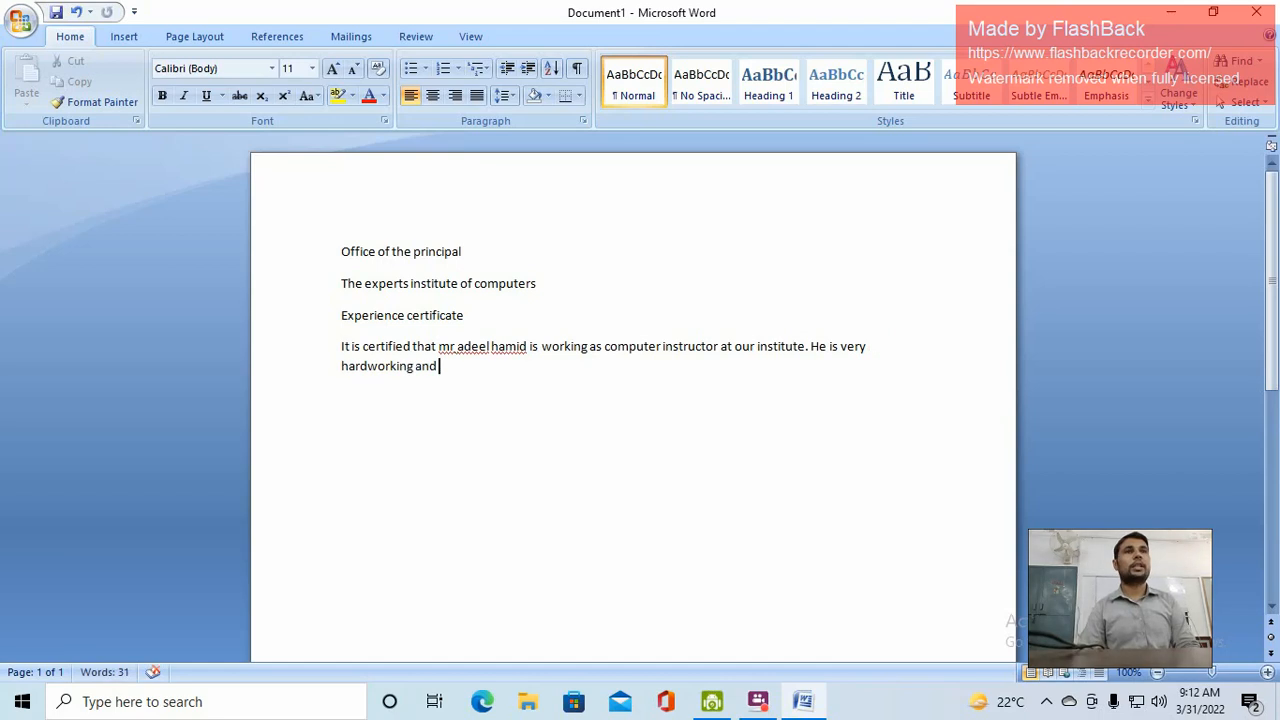
type(" performs lot of duti")
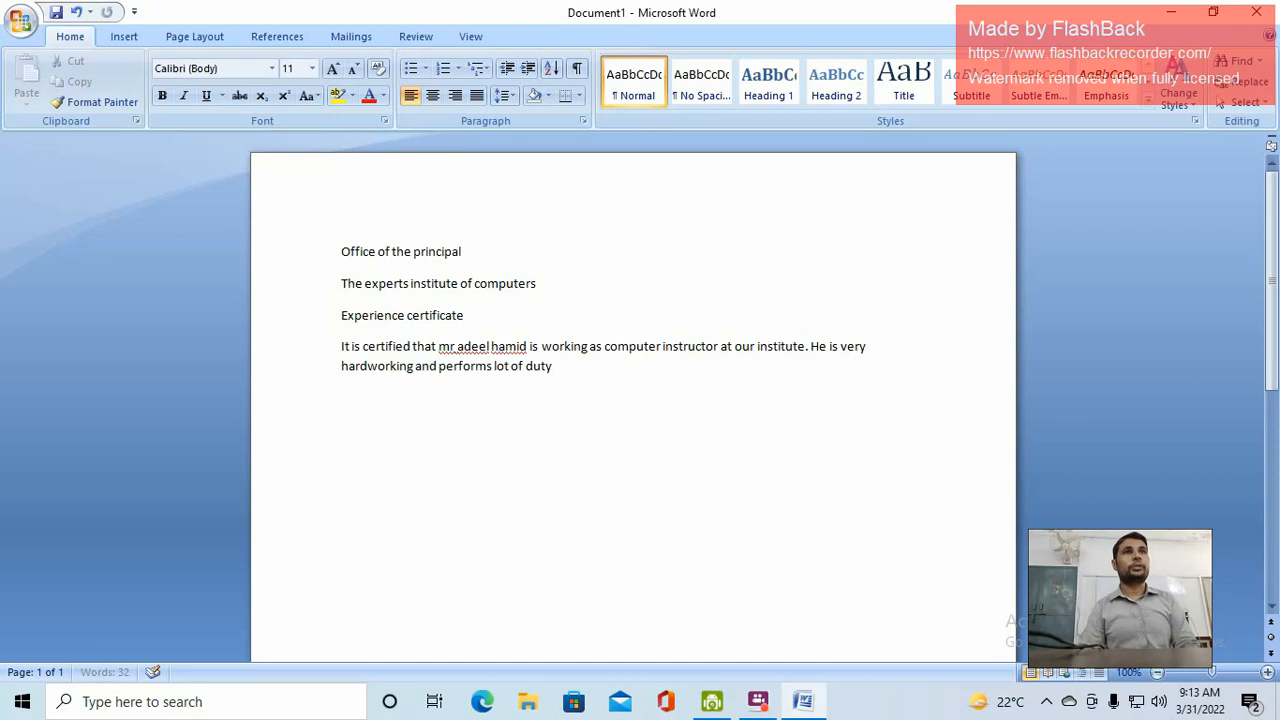
type("e")
key("BackSpace")
key("BackSpace")
type("ies")
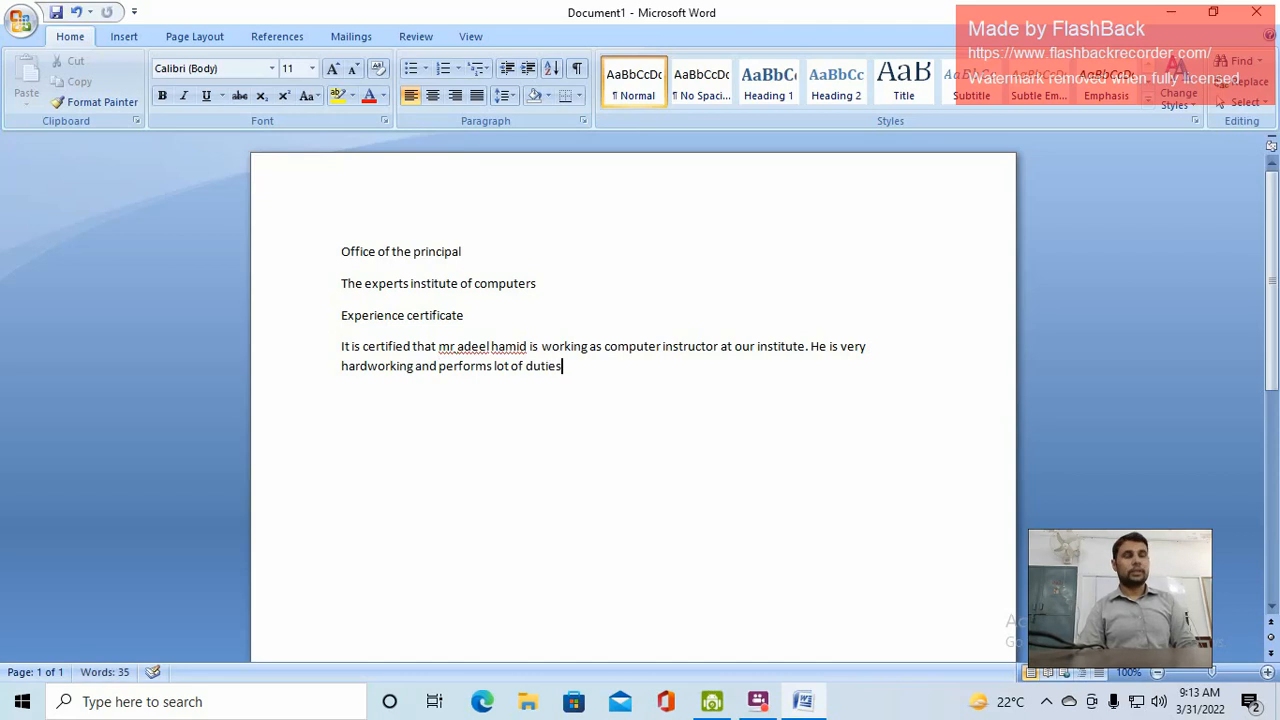
type(". He i")
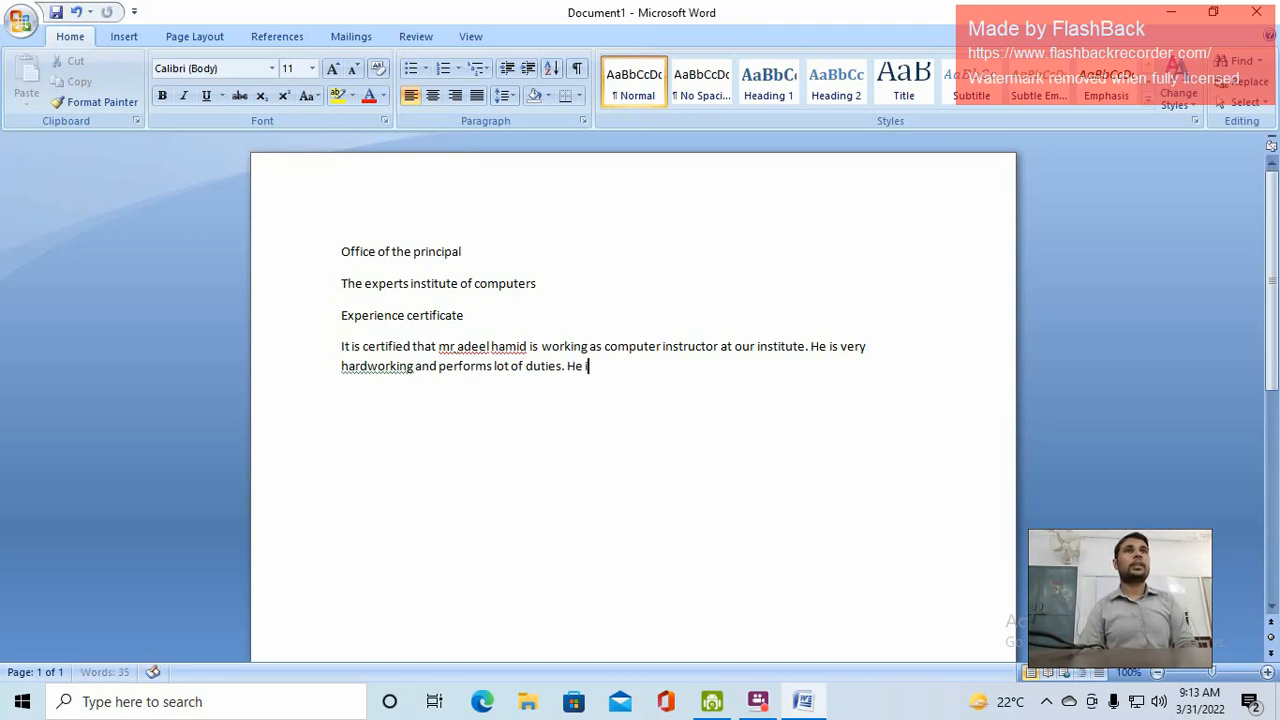
type("s")
type(" doi")
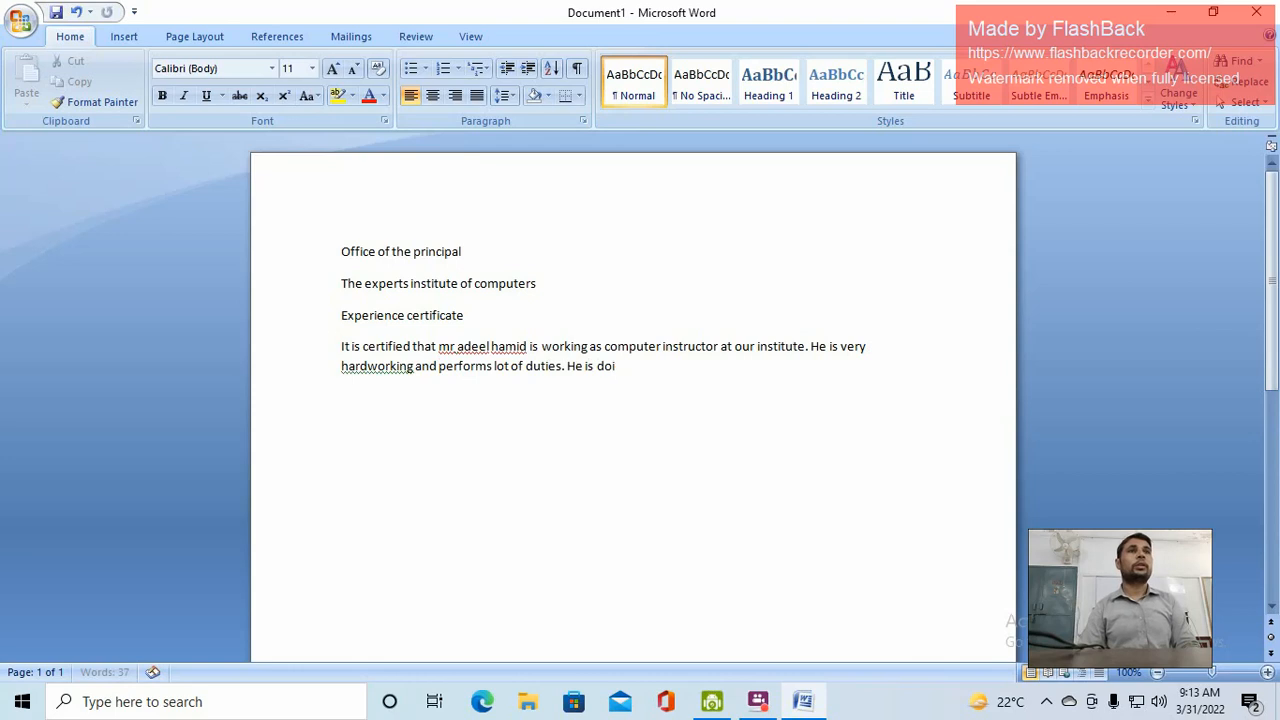
type("ng this jo")
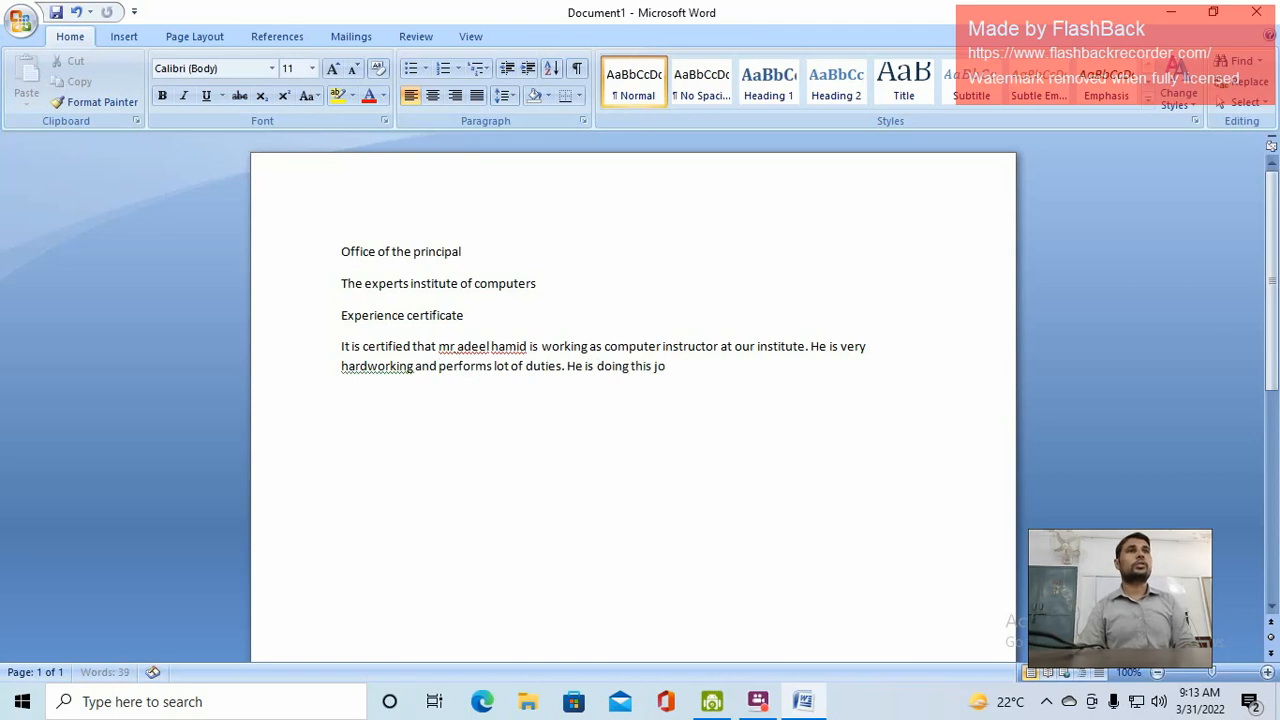
type("b here")
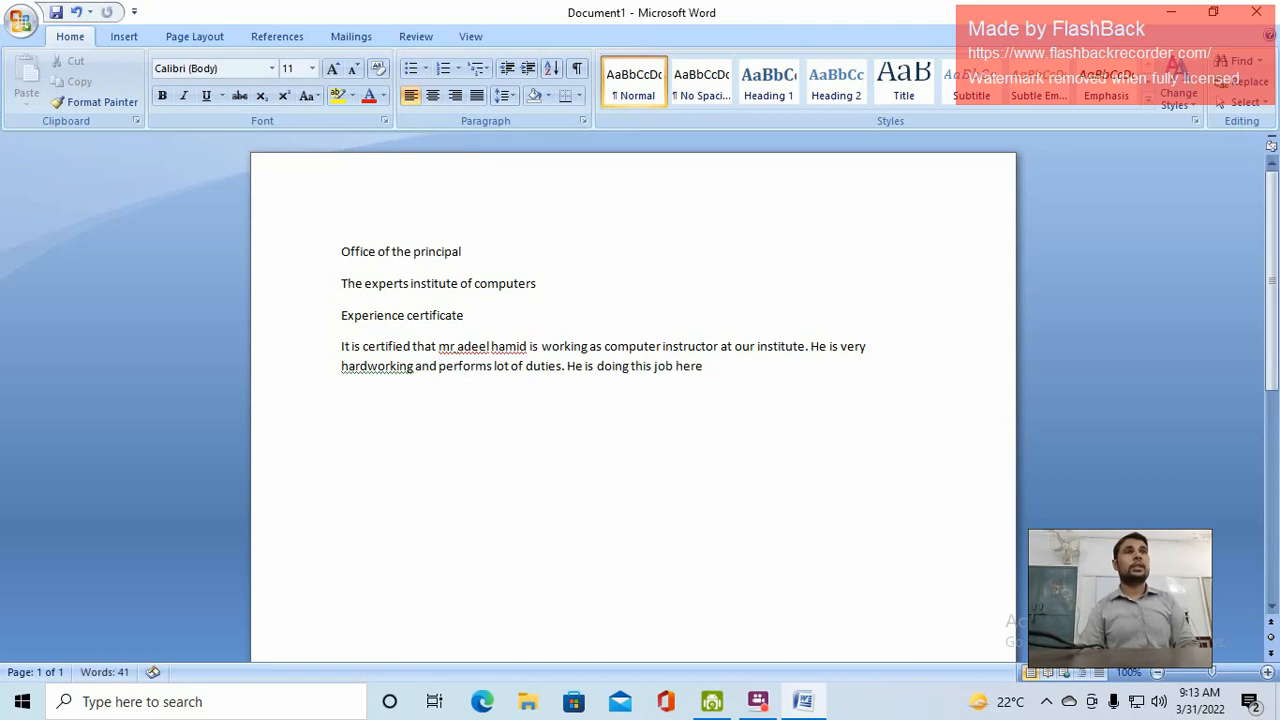
type(" since")
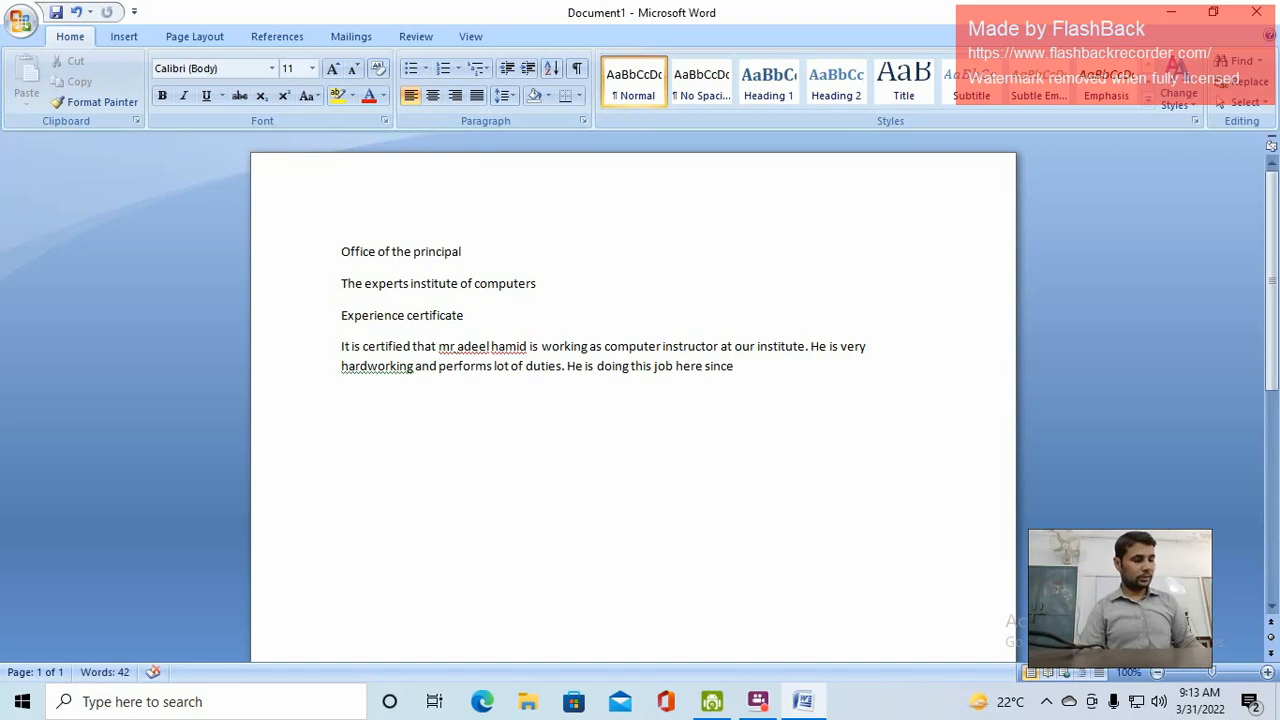
type(" 2011")
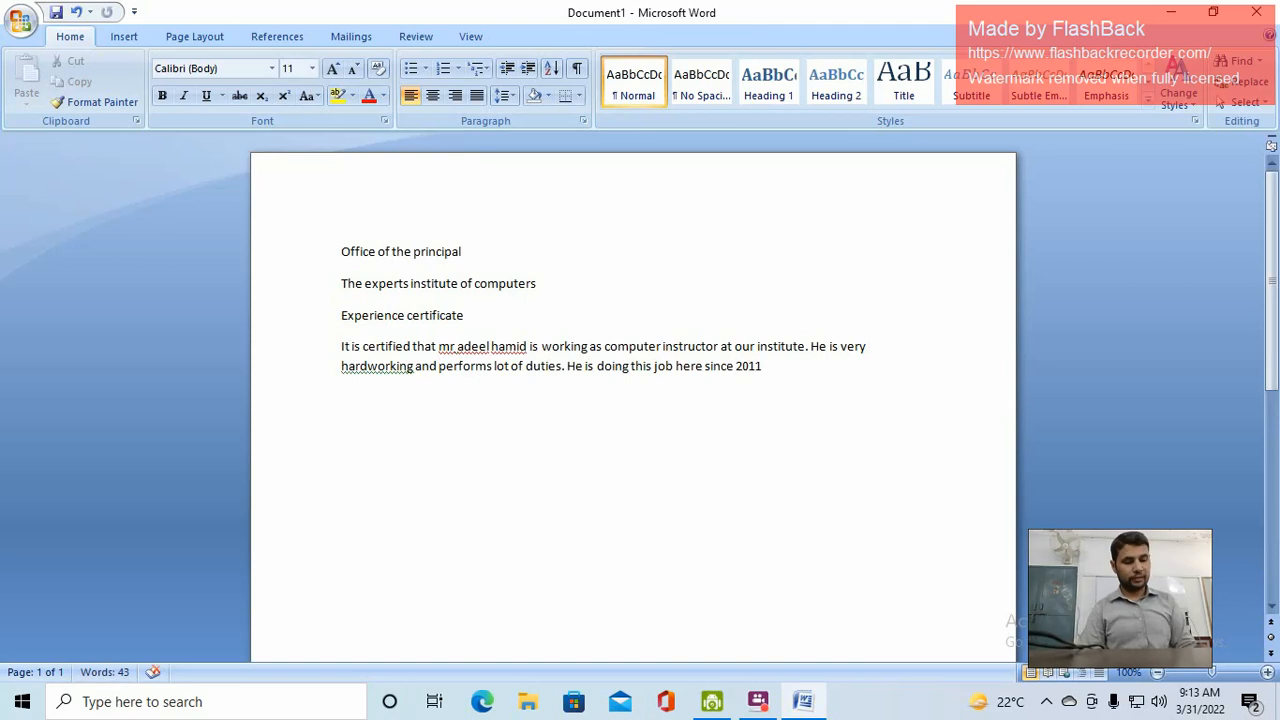
type(". ")
type(" He")
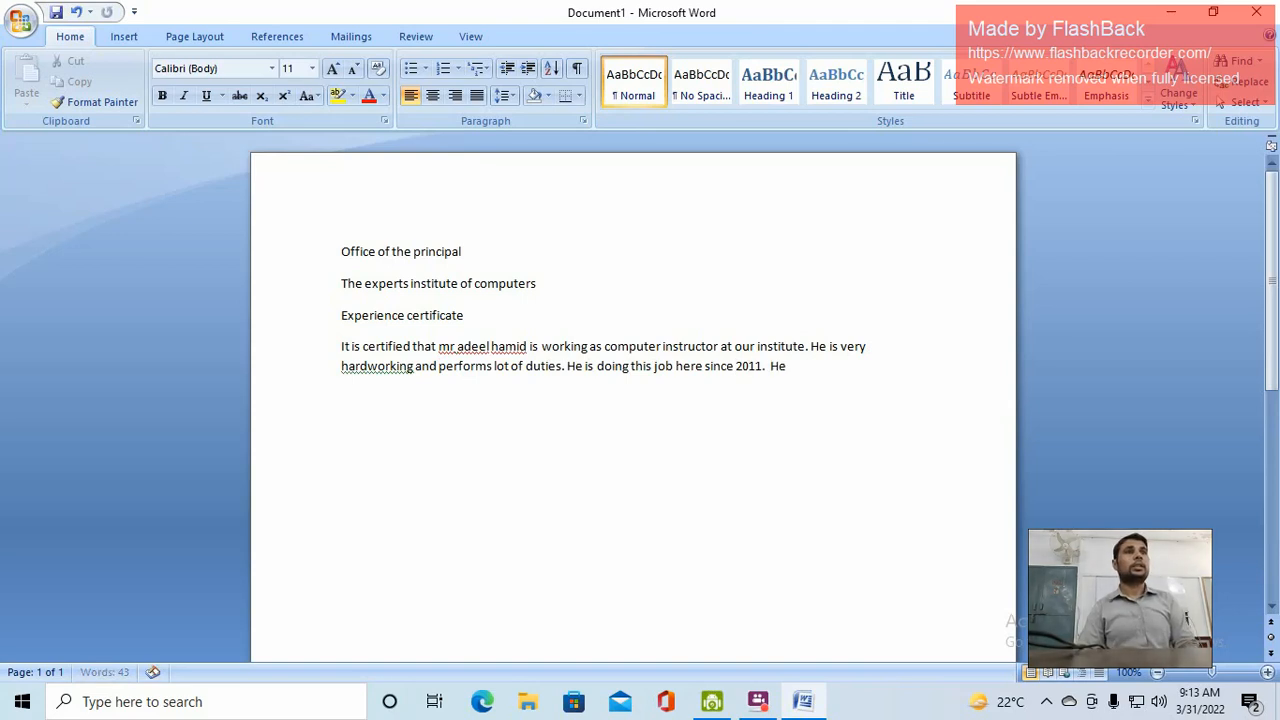
type(" has vb")
key("BackSpace")
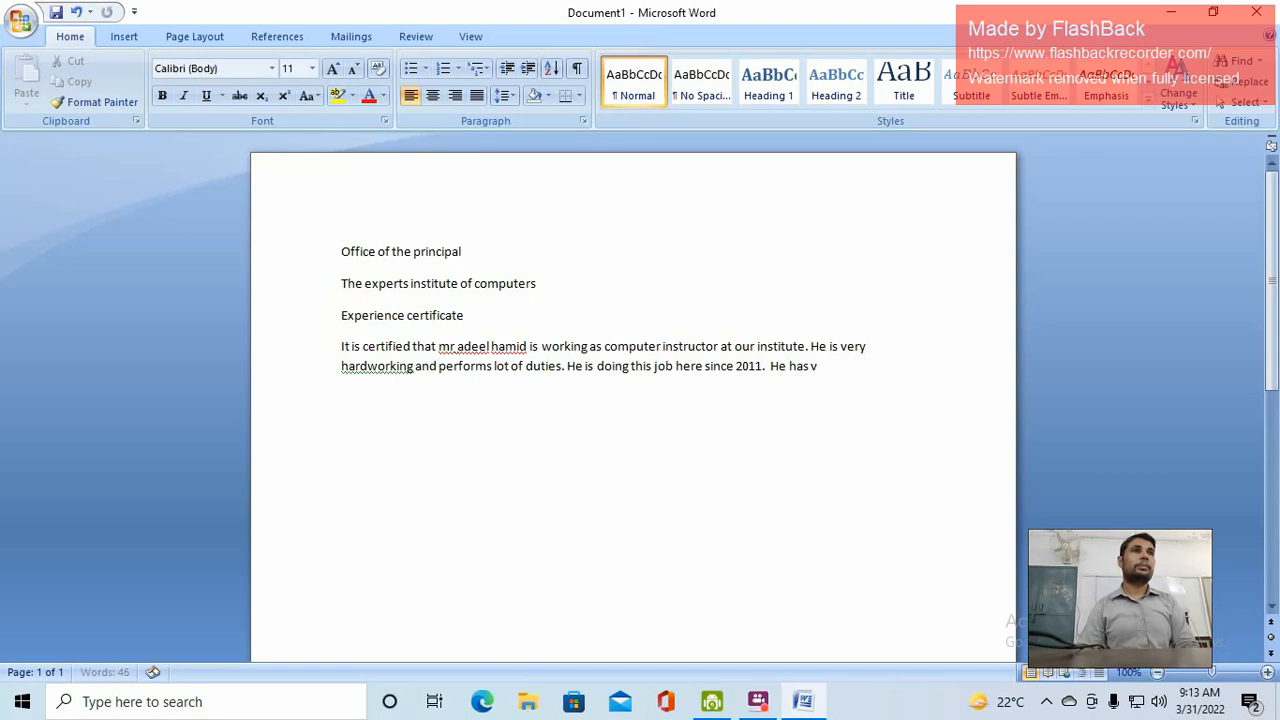
type("een the ")
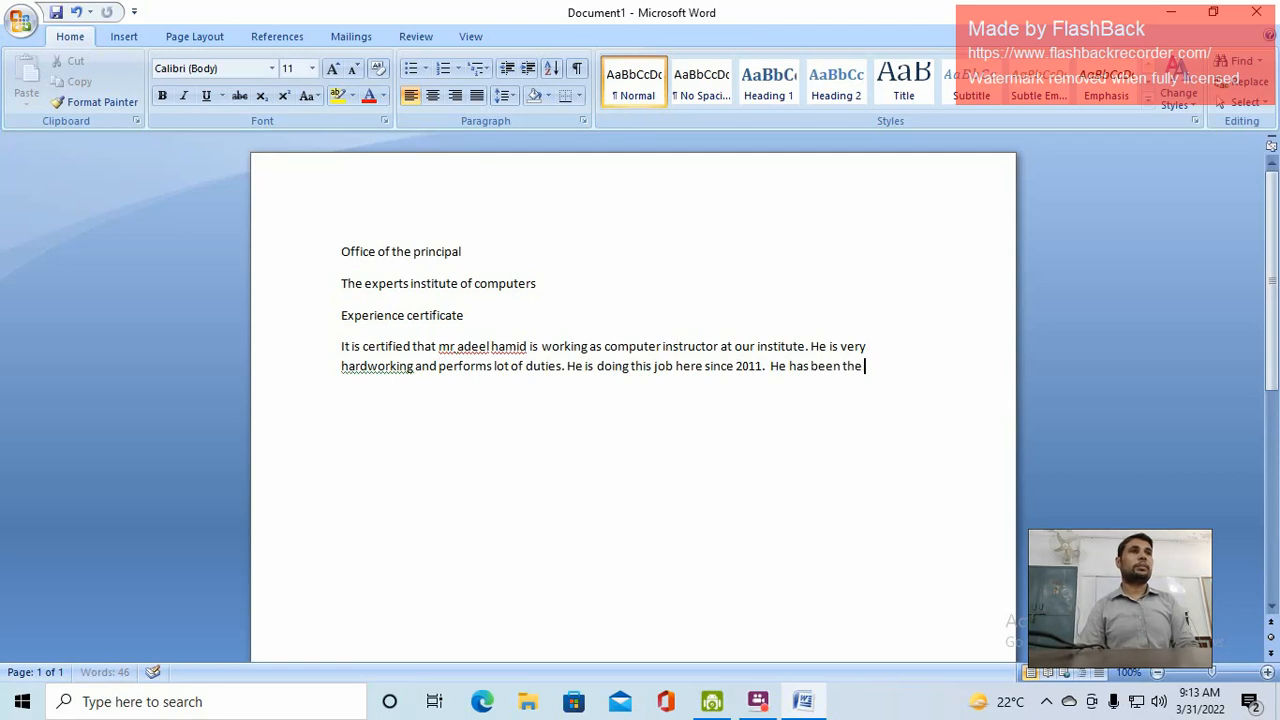
type("part of ou")
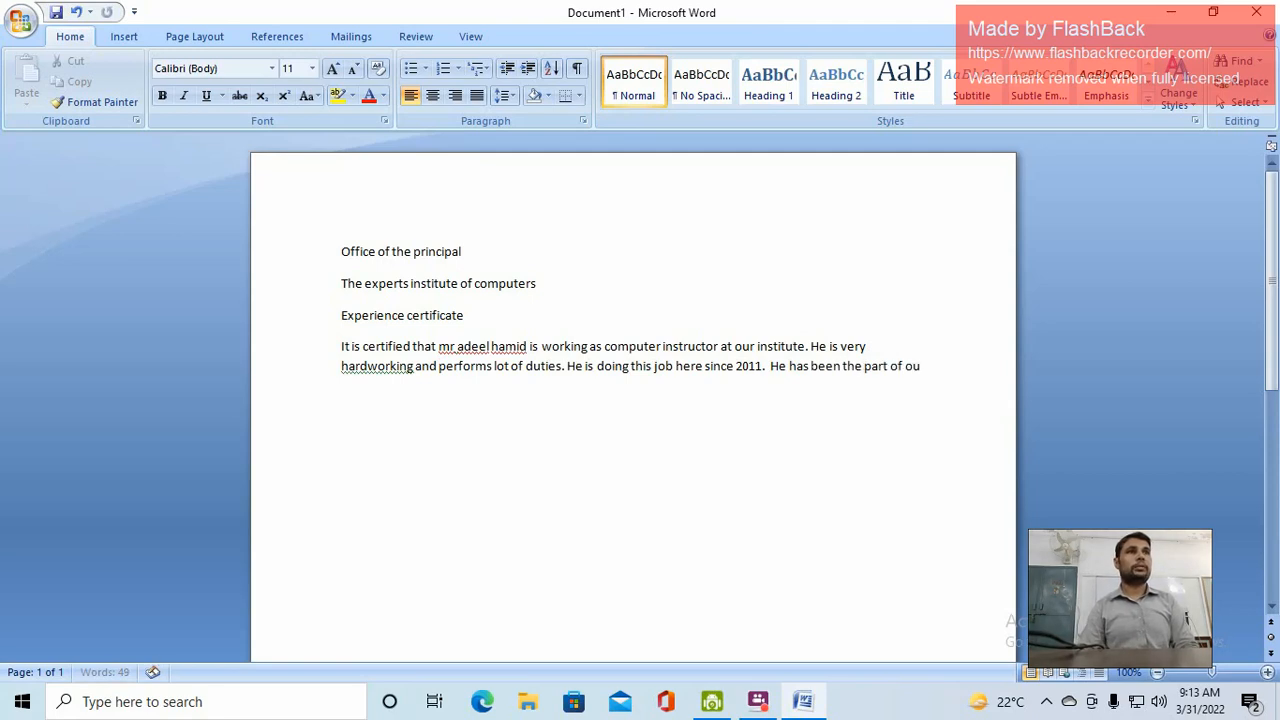
type("r ")
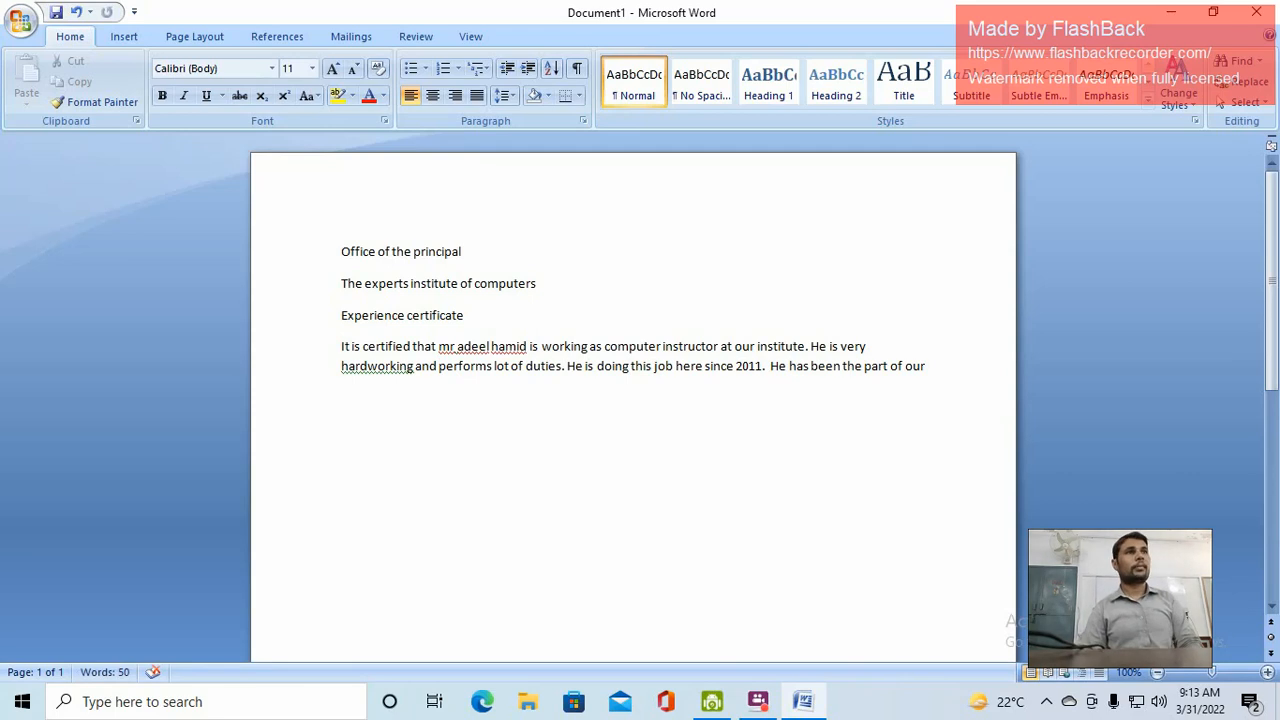
type("social comm")
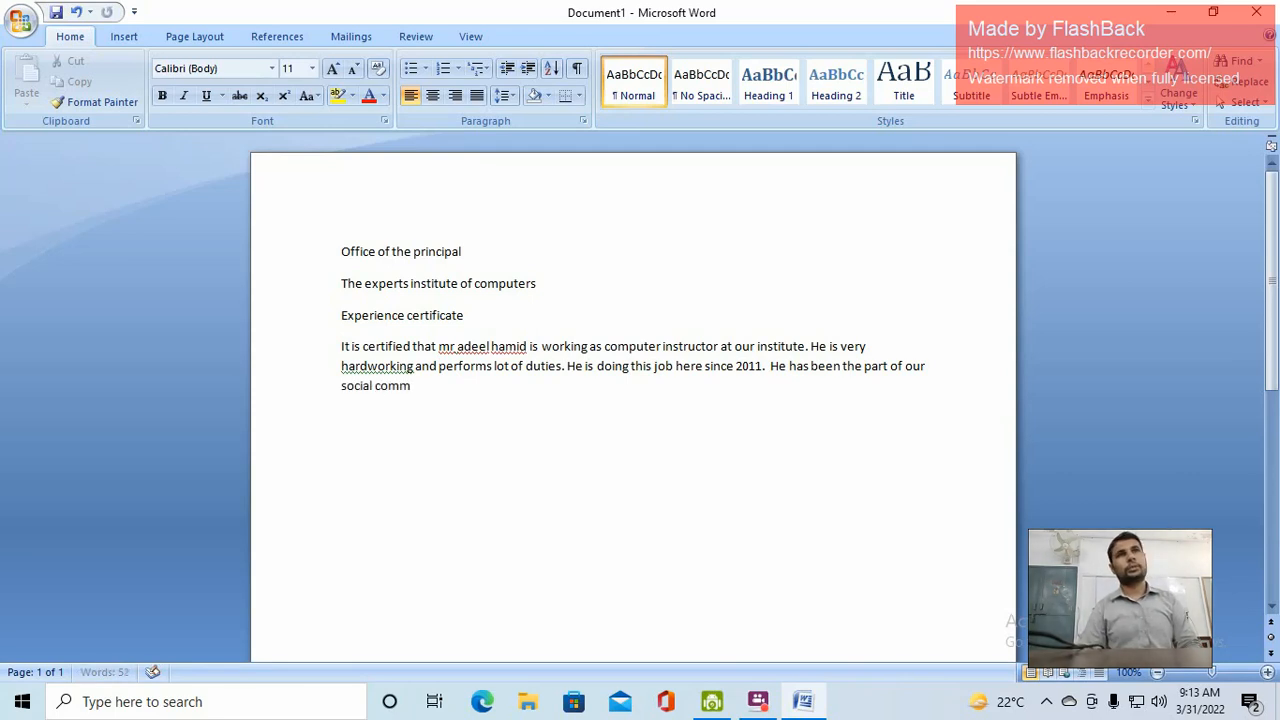
type("unity.")
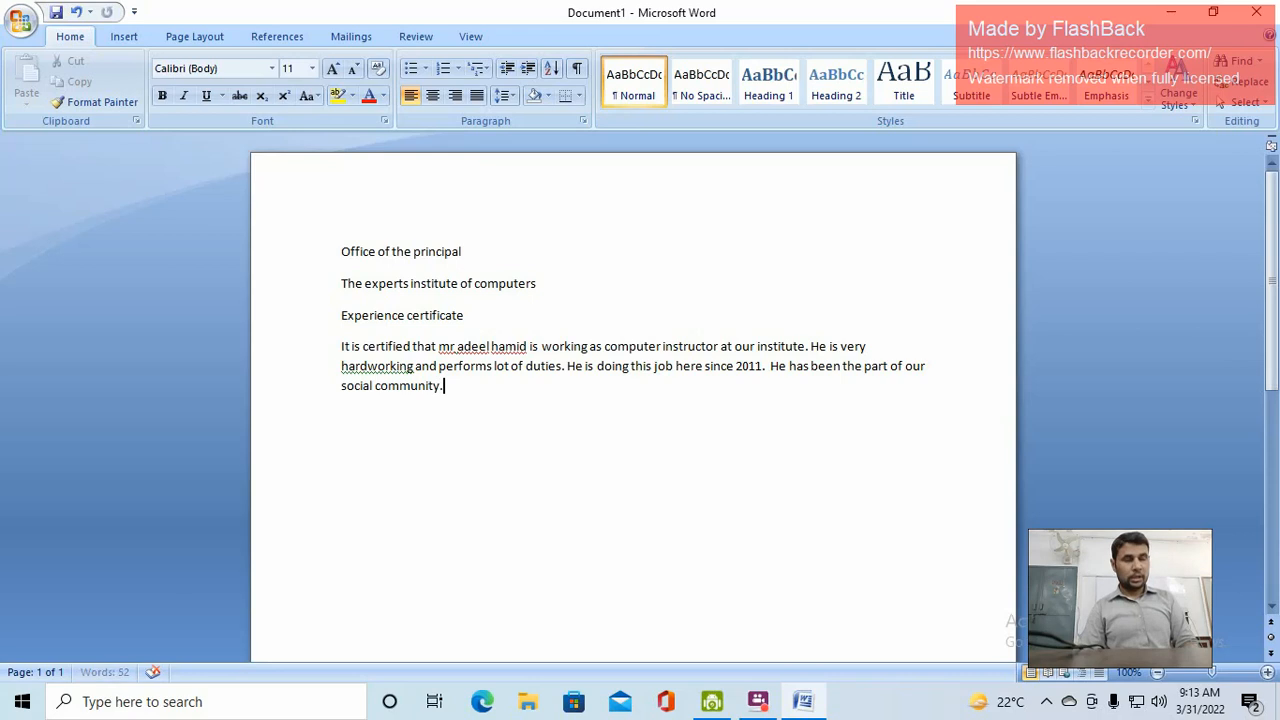
key("Return")
key("Return")
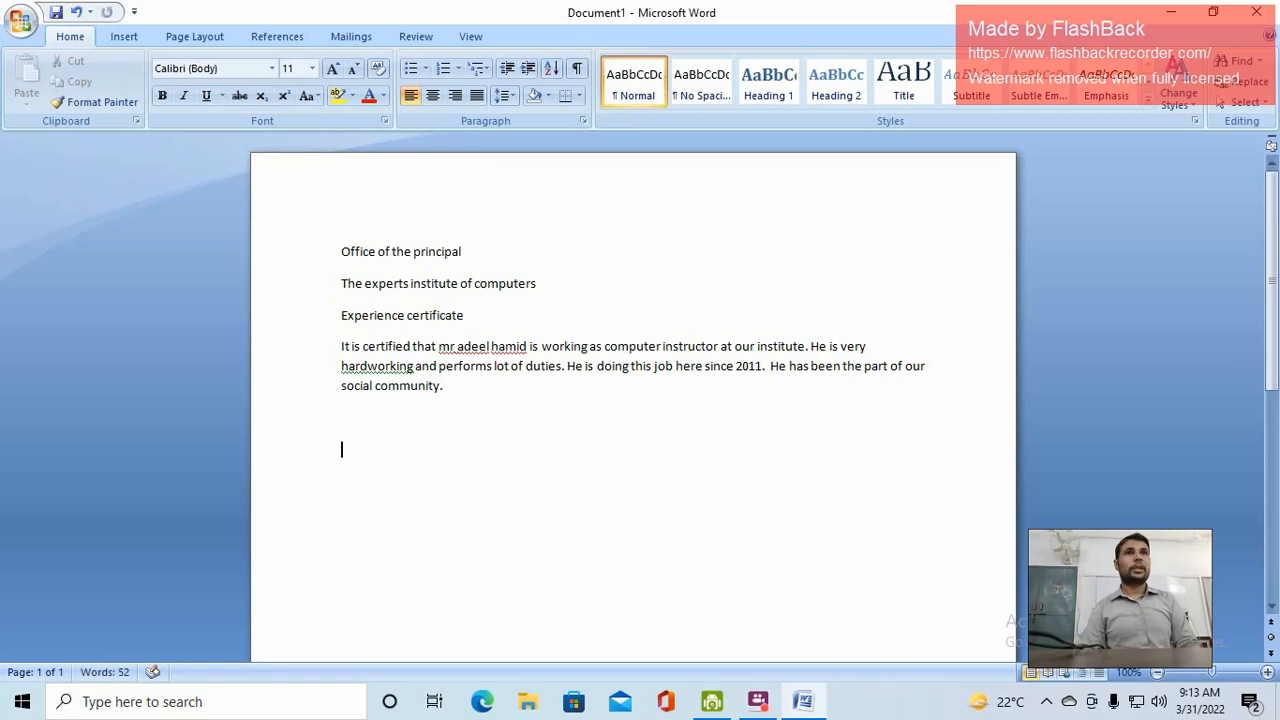
Type 'principal', 'the experts college' and 'malakwal' on separate lines, then select and deselect them
type("principal")
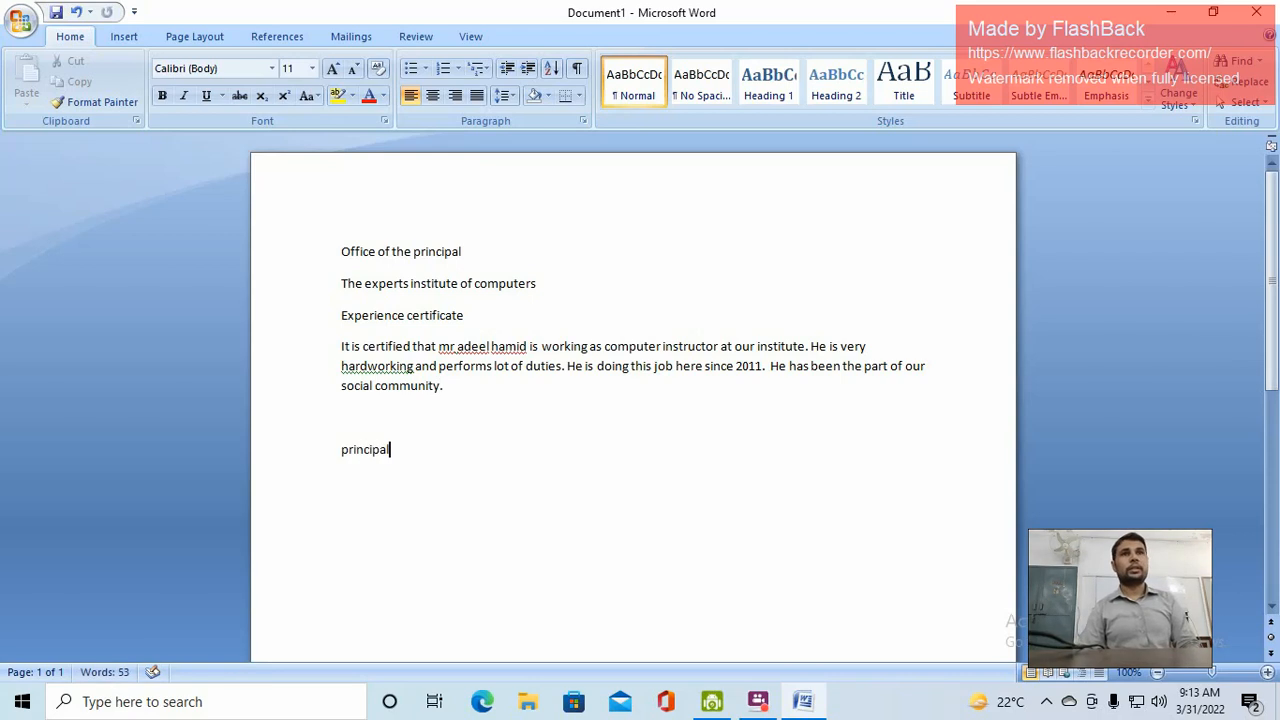
key("Return")
type("the e")
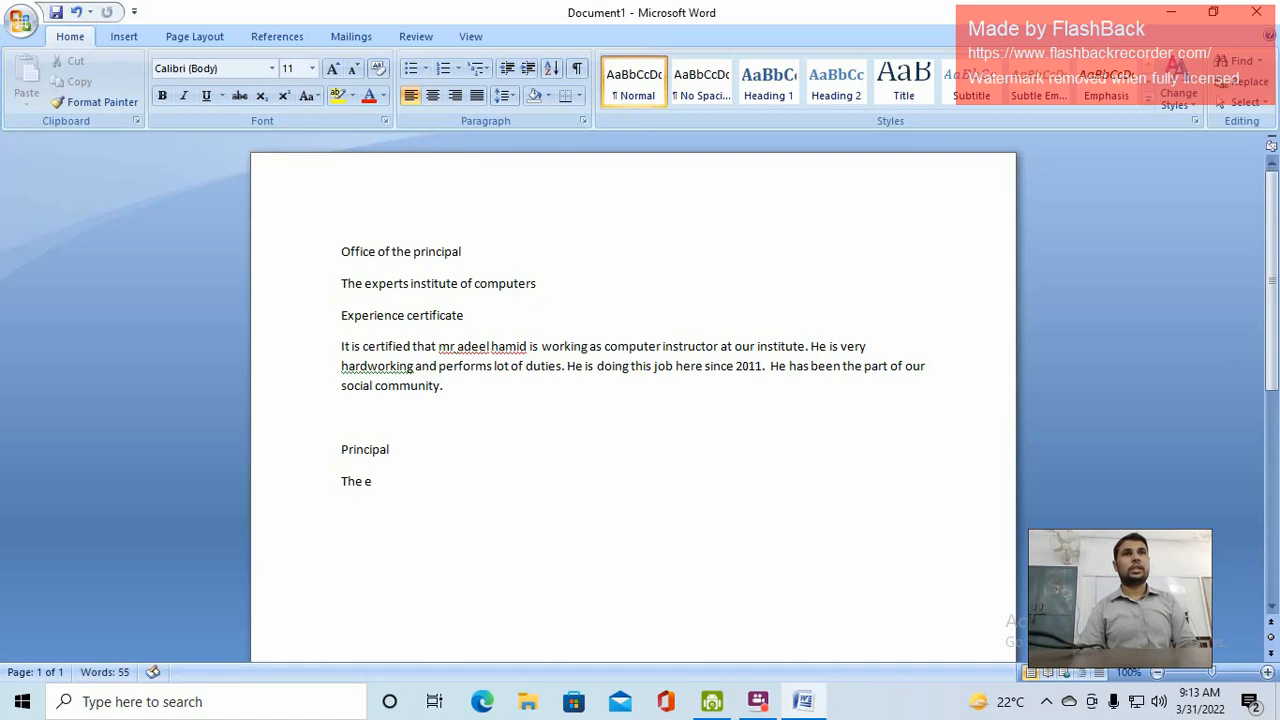
type("xpe")
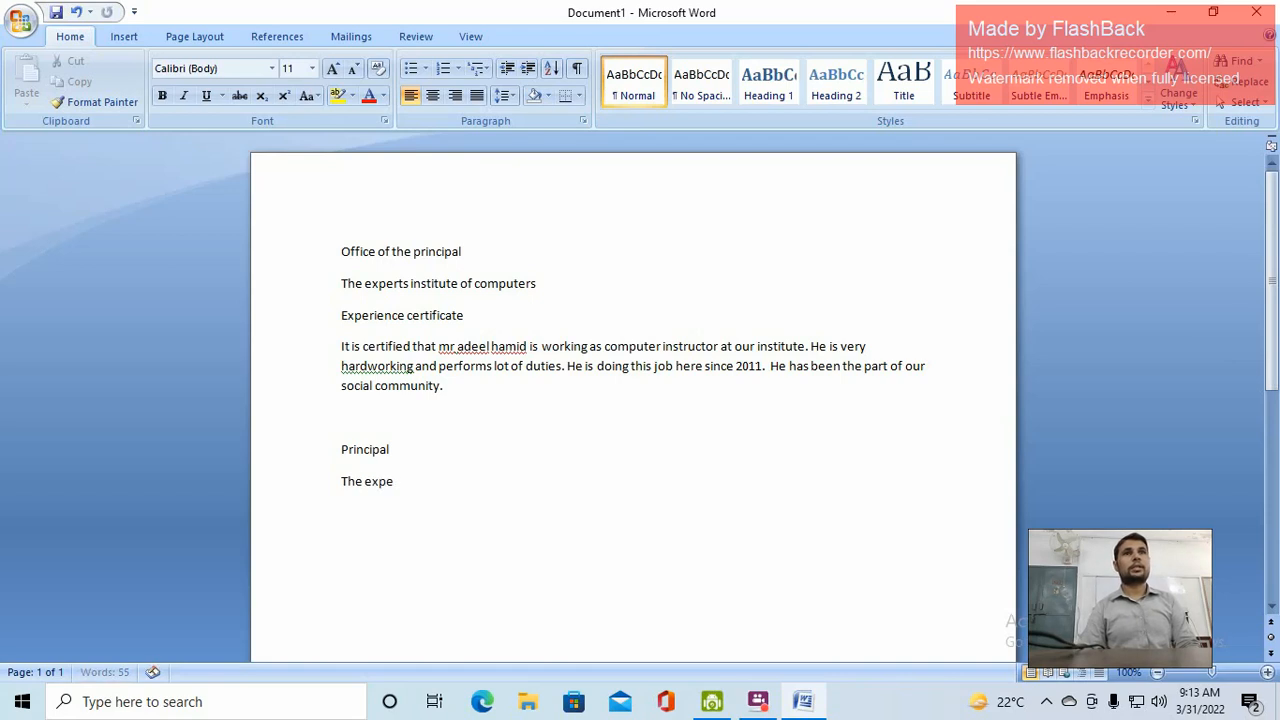
type("rts college")
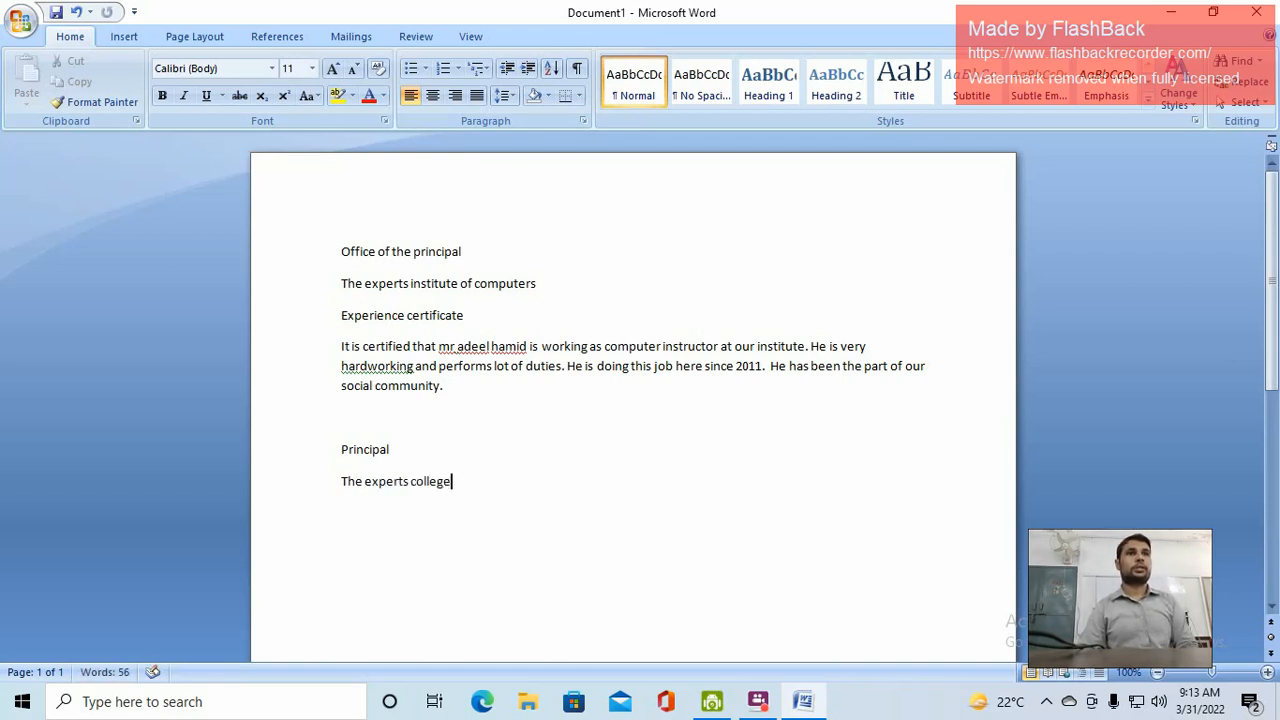
key("Return")
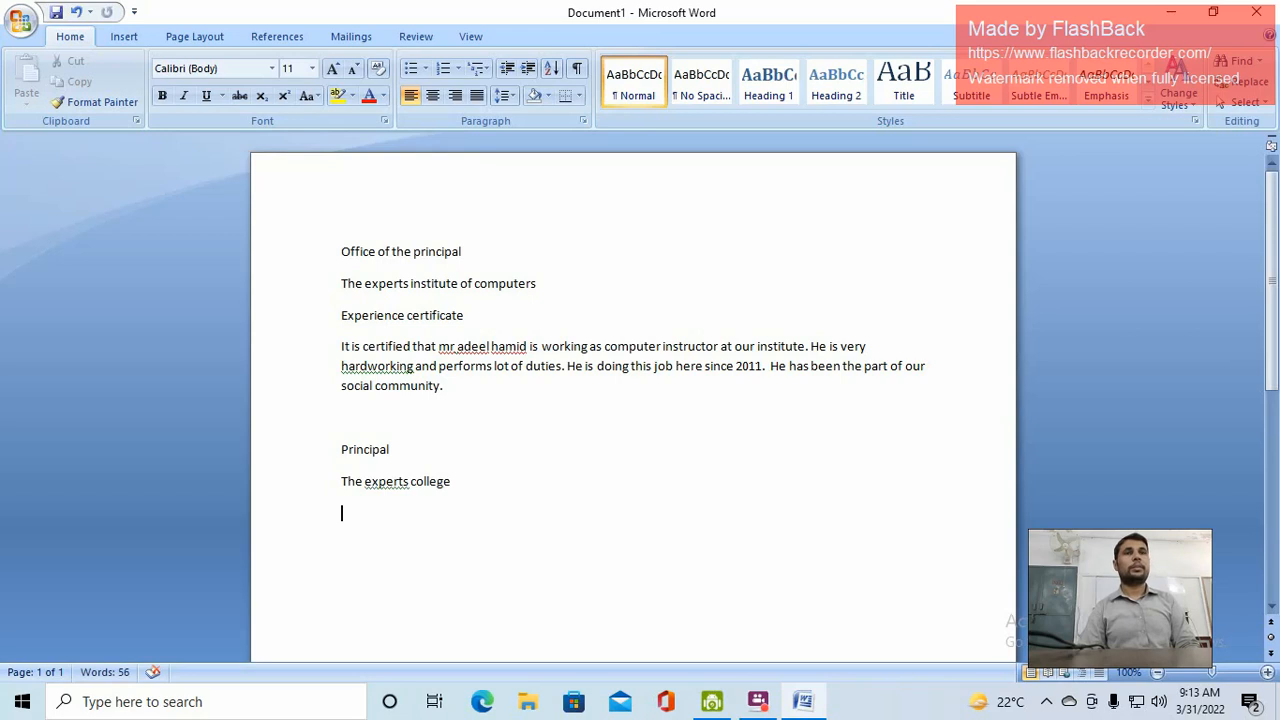
type("malakwal")
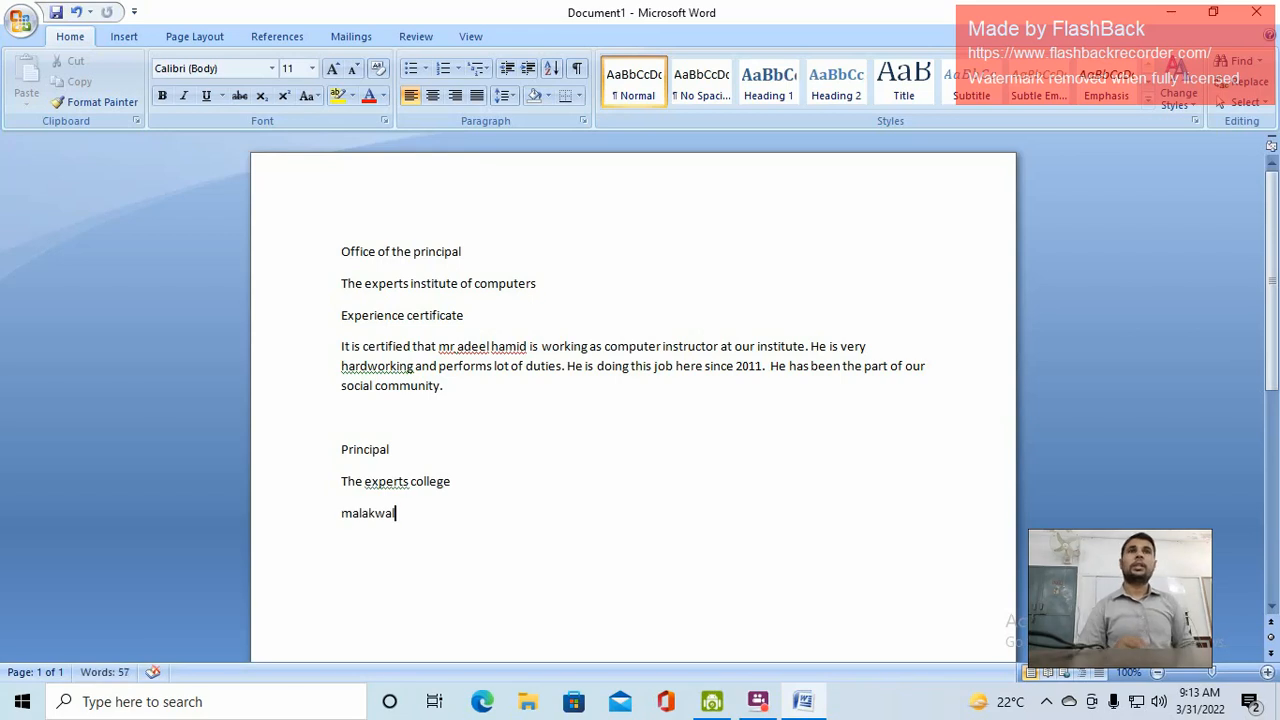
left_click_drag(426, 519, 340, 265)
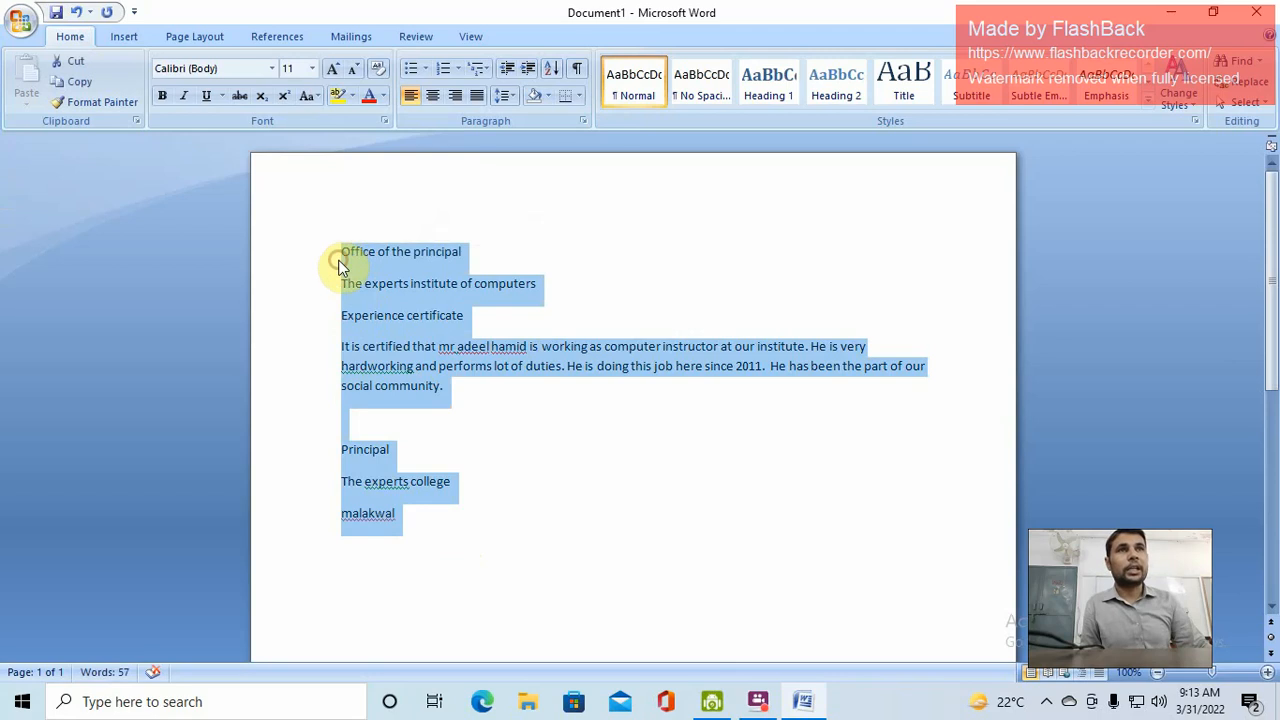
left_click(528, 346)
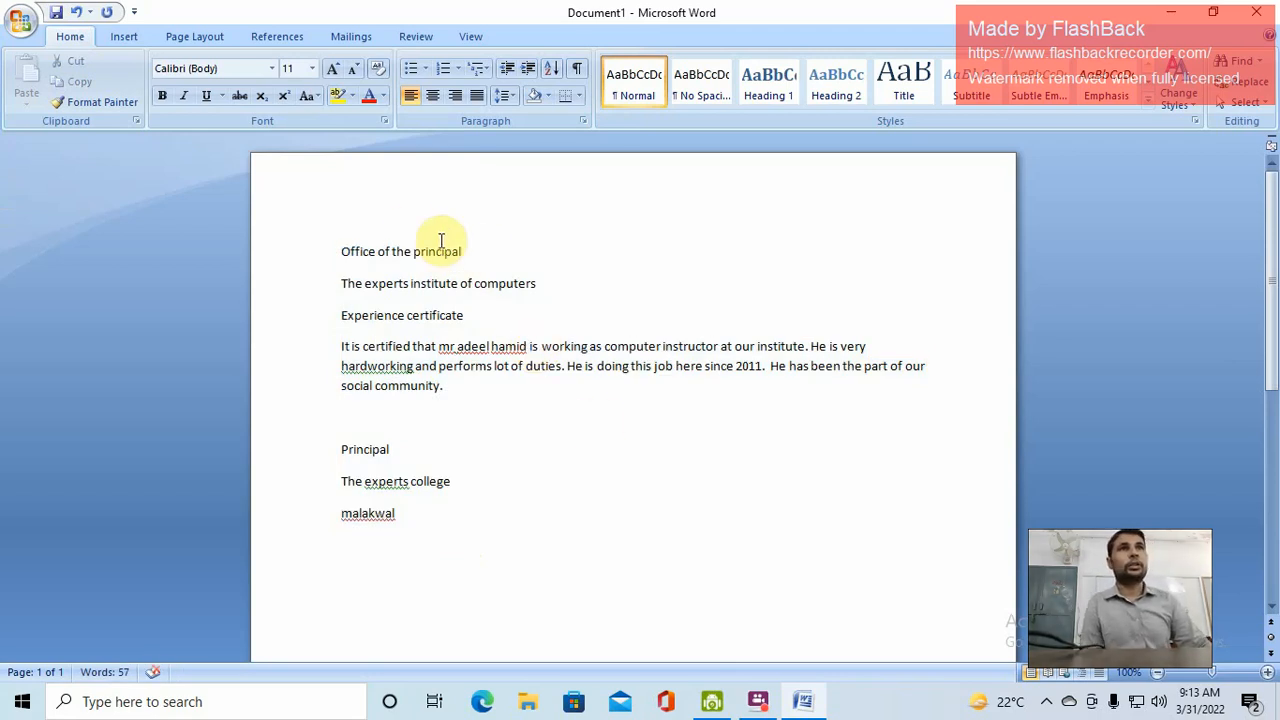
Centre 'The experts institute of computers', then undo and redo the centring
left_click_drag(546, 283, 351, 283)
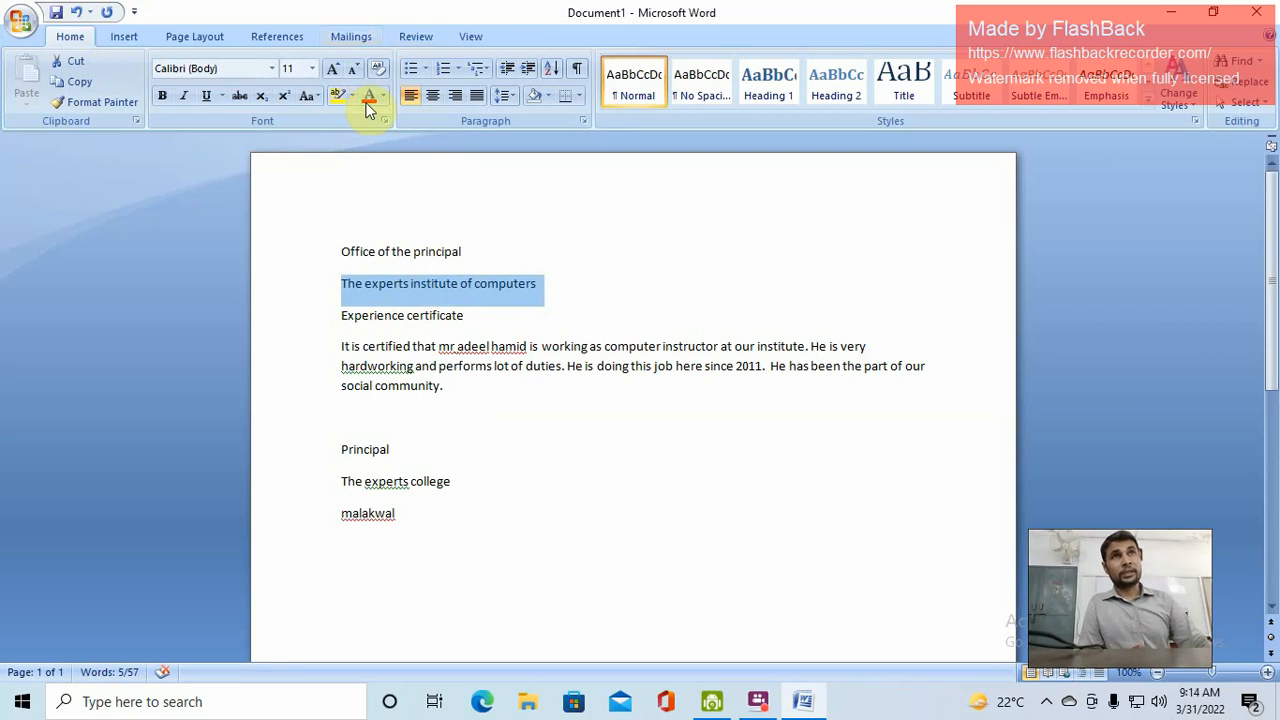
left_click(435, 99)
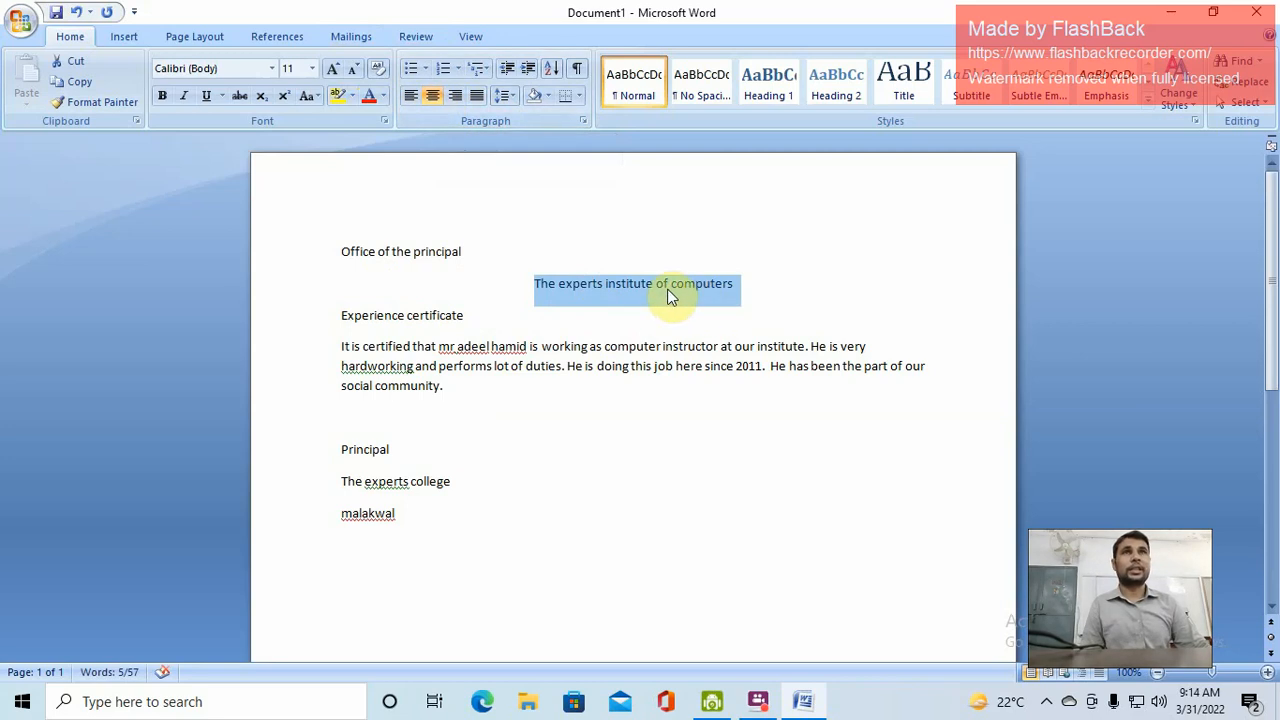
left_click(78, 20)
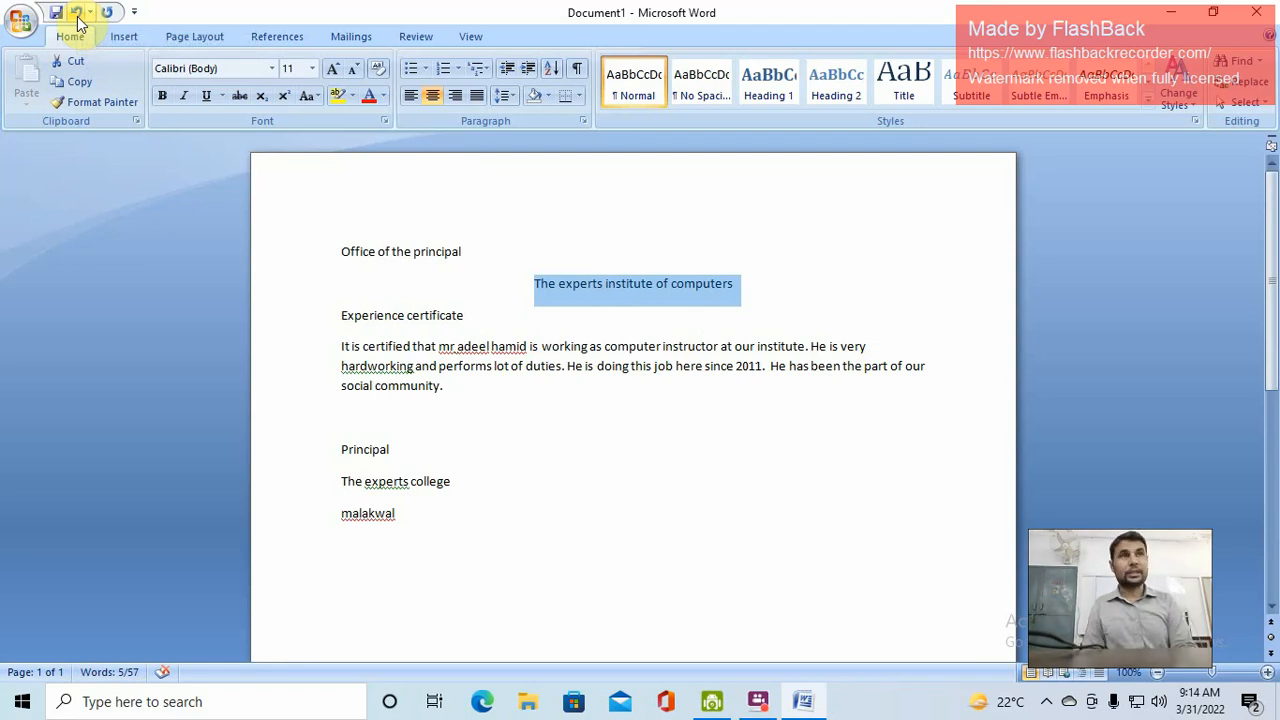
left_click(78, 20)
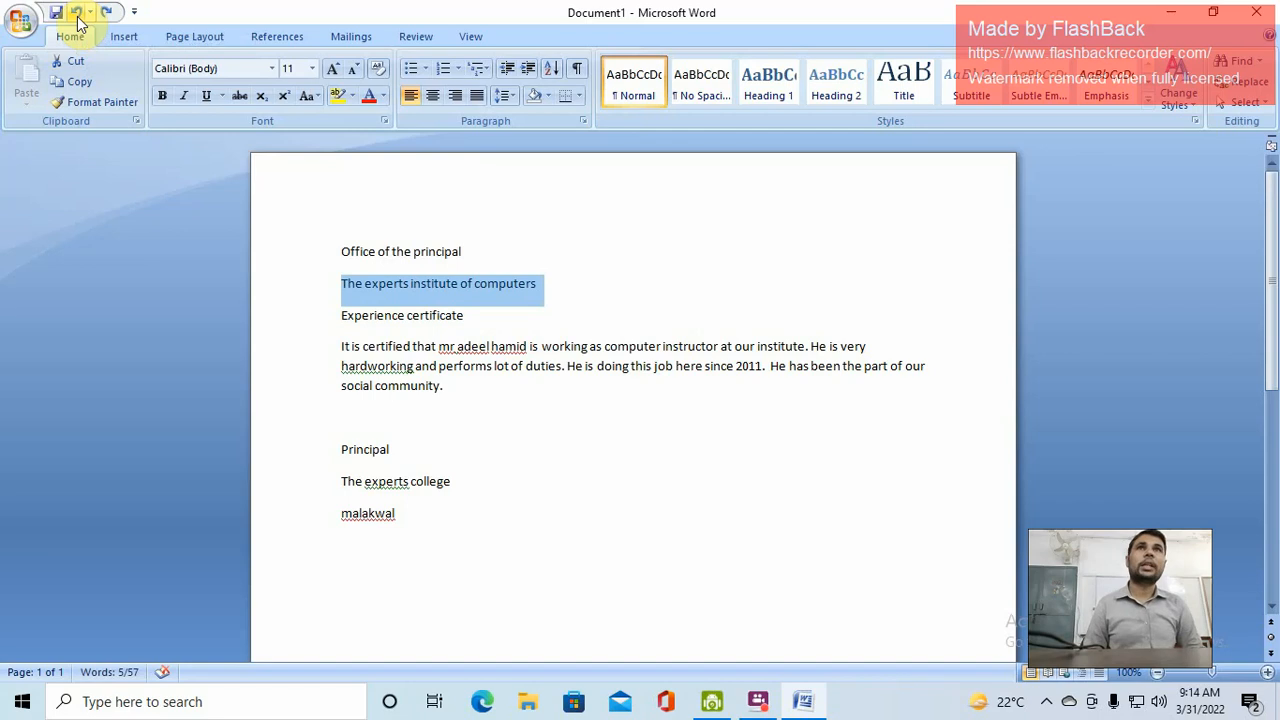
left_click(78, 20)
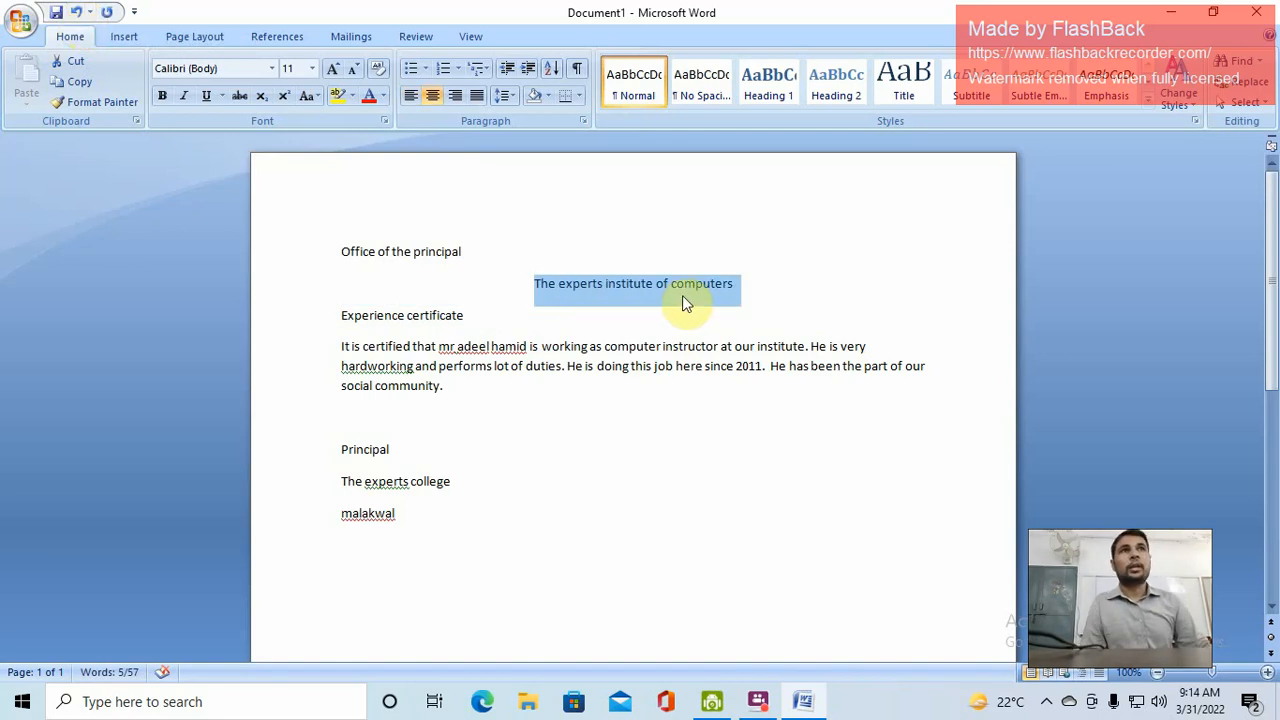
Grow the heading font, then try sizes 200, 1000 and 10000, dismissing the out-of-range warning
left_click(334, 72)
left_click(334, 72)
left_click(334, 72)
left_click(334, 72)
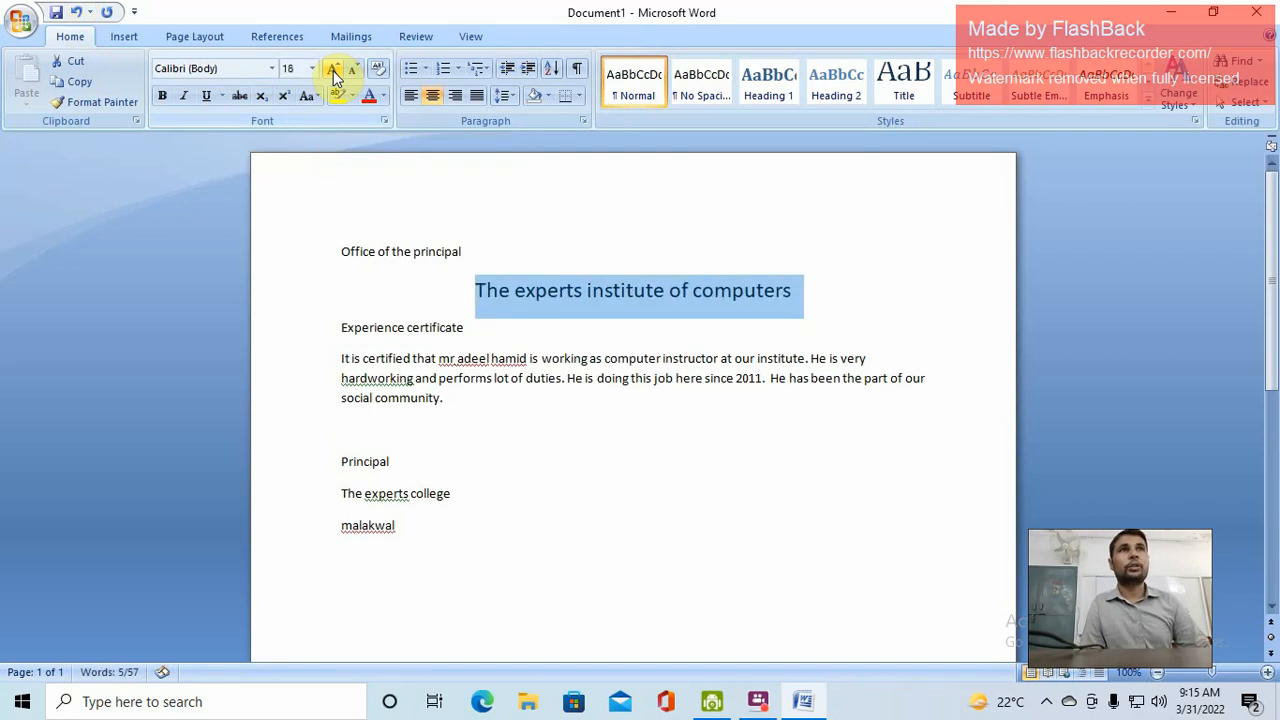
left_click(334, 72)
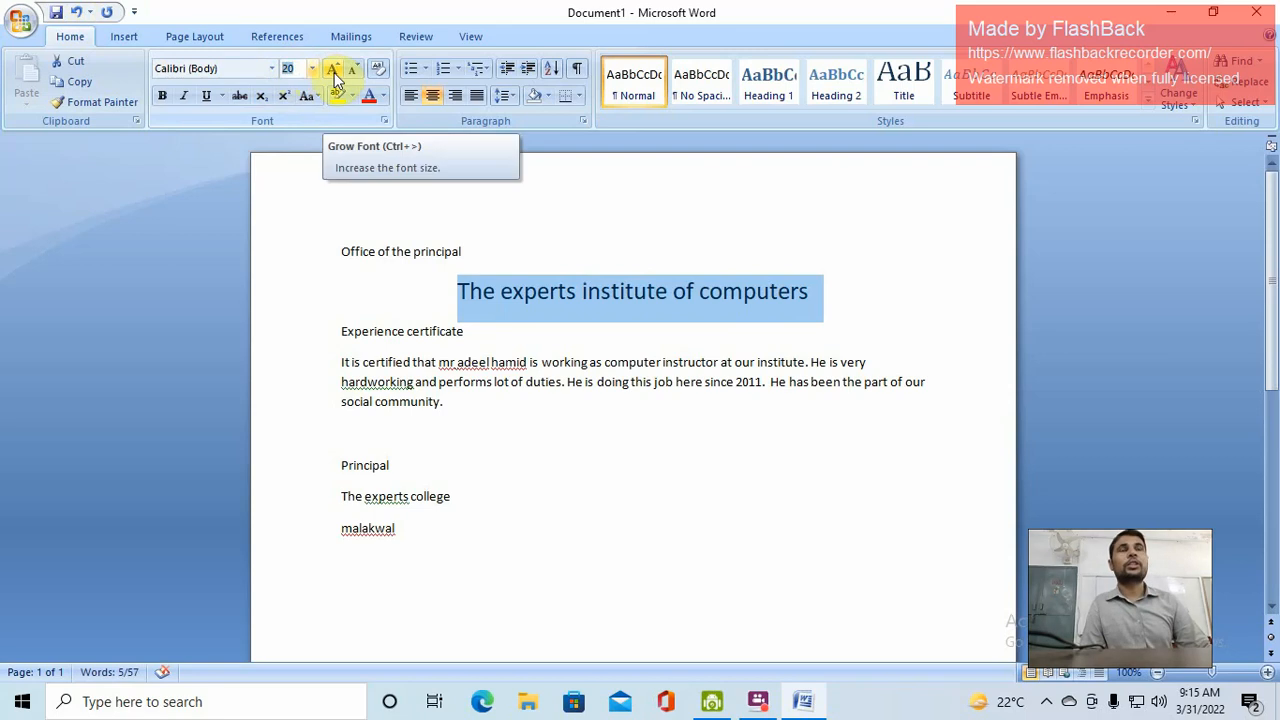
left_click(312, 69)
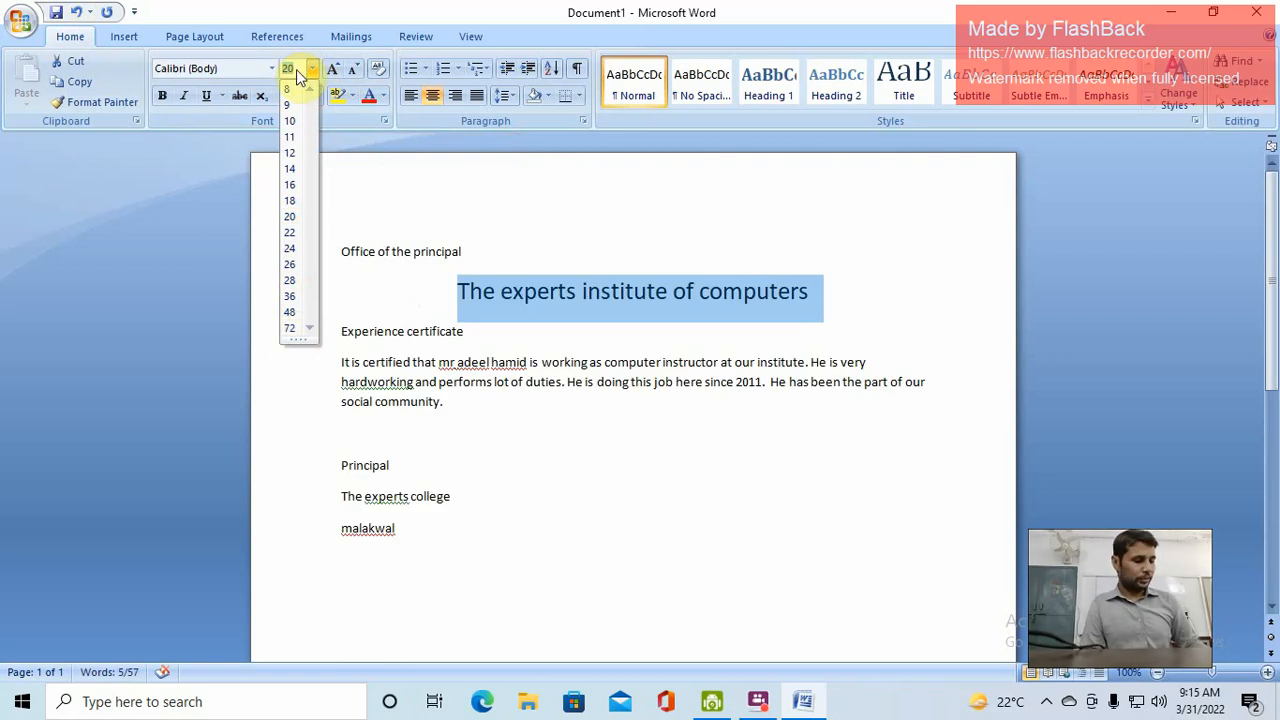
type("200")
key("Return")
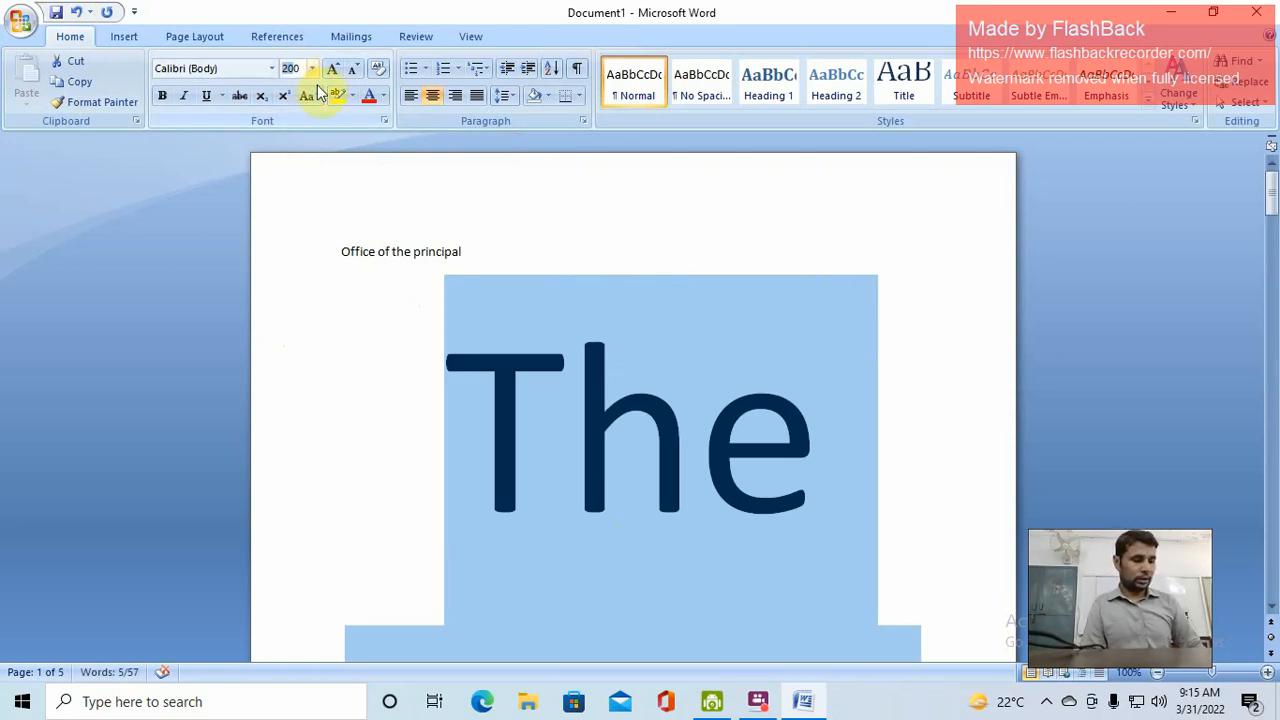
type("1")
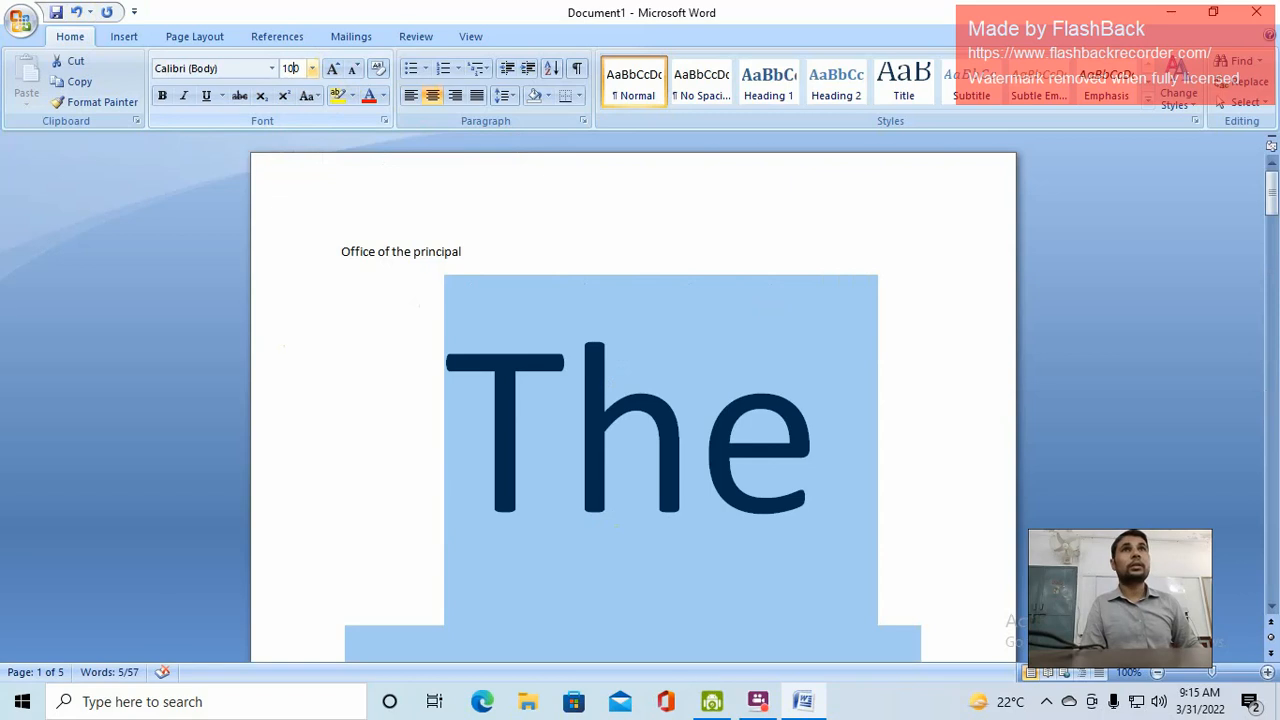
type("000")
key("Return")
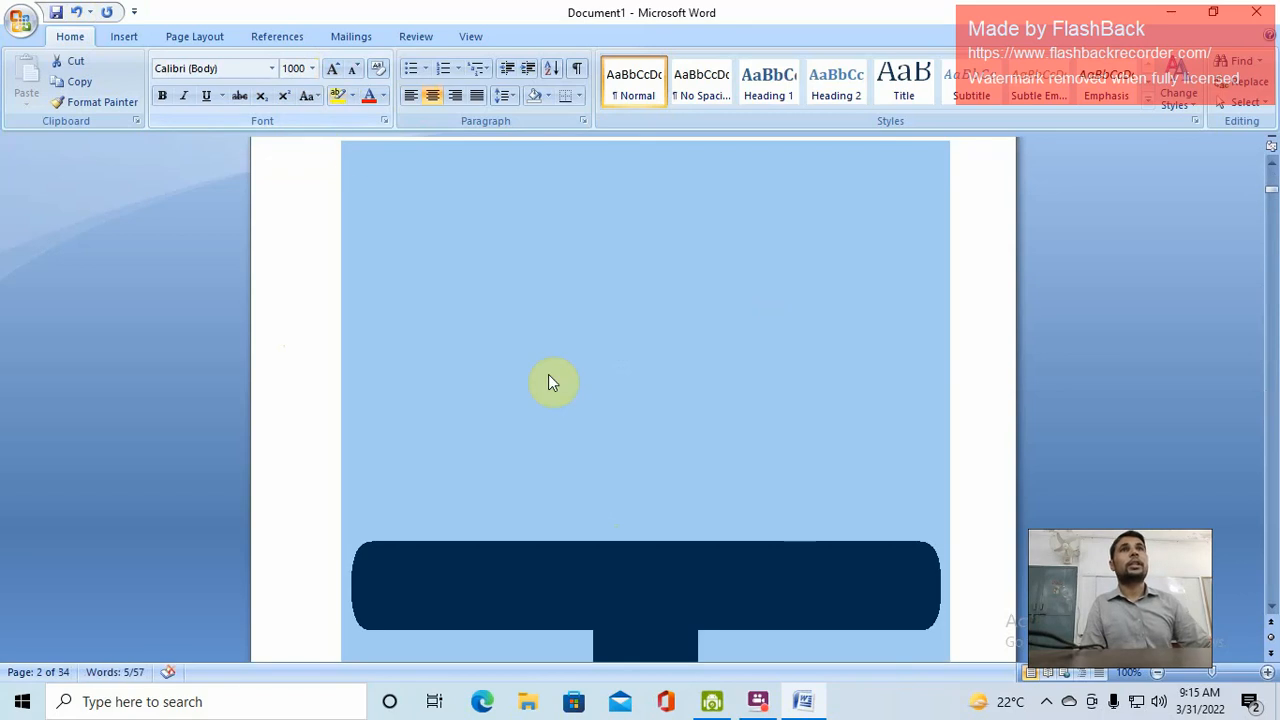
scroll(560, 420, "down", 3)
scroll(585, 465, "up", 3)
left_click(312, 68)
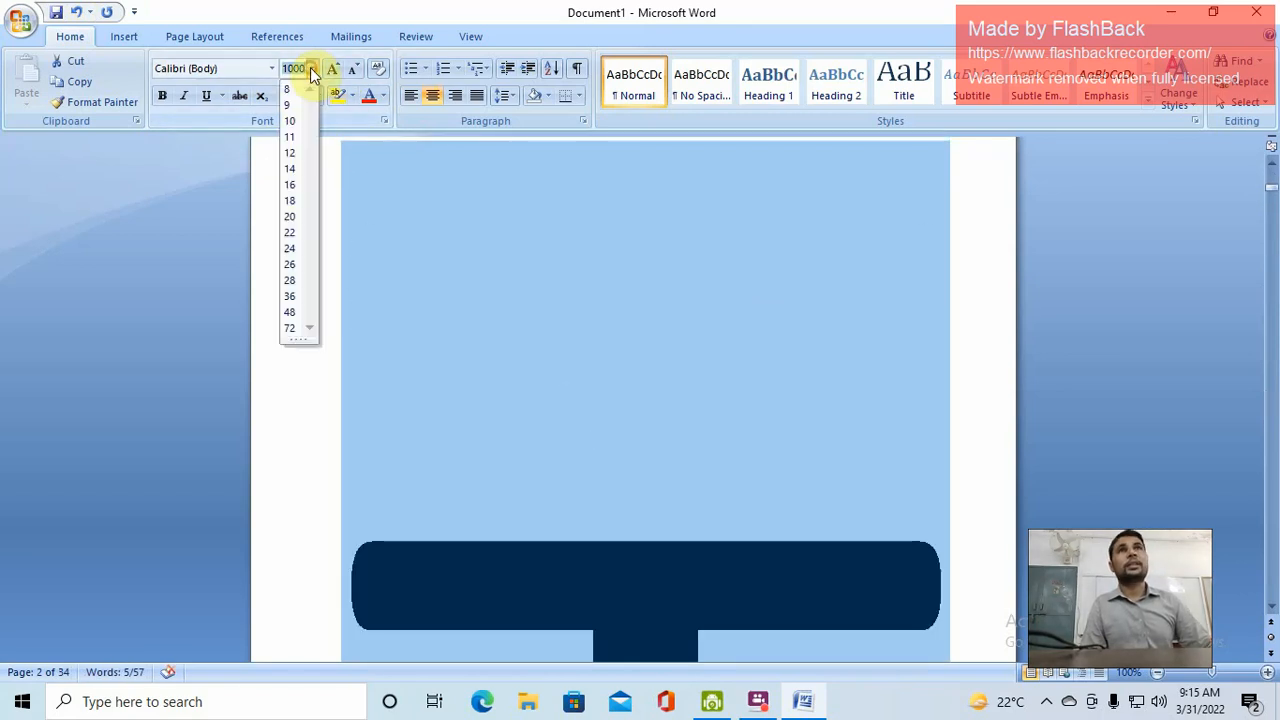
type("10000")
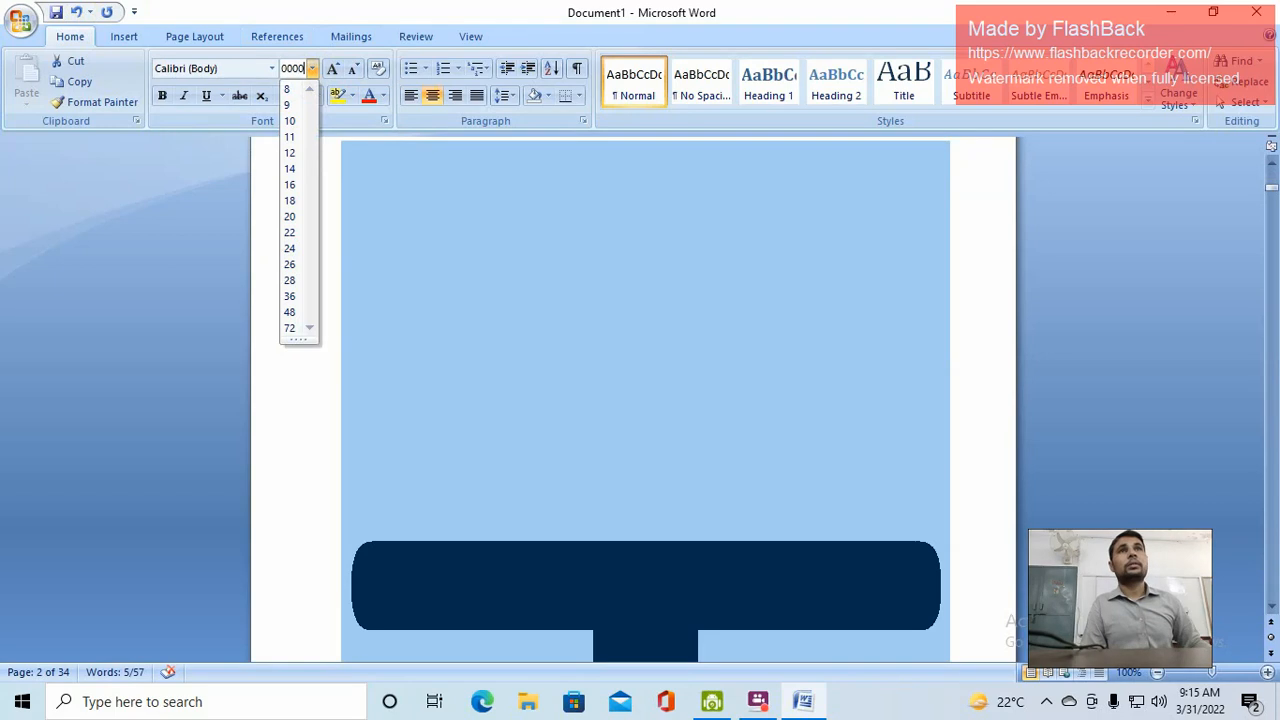
key("Return")
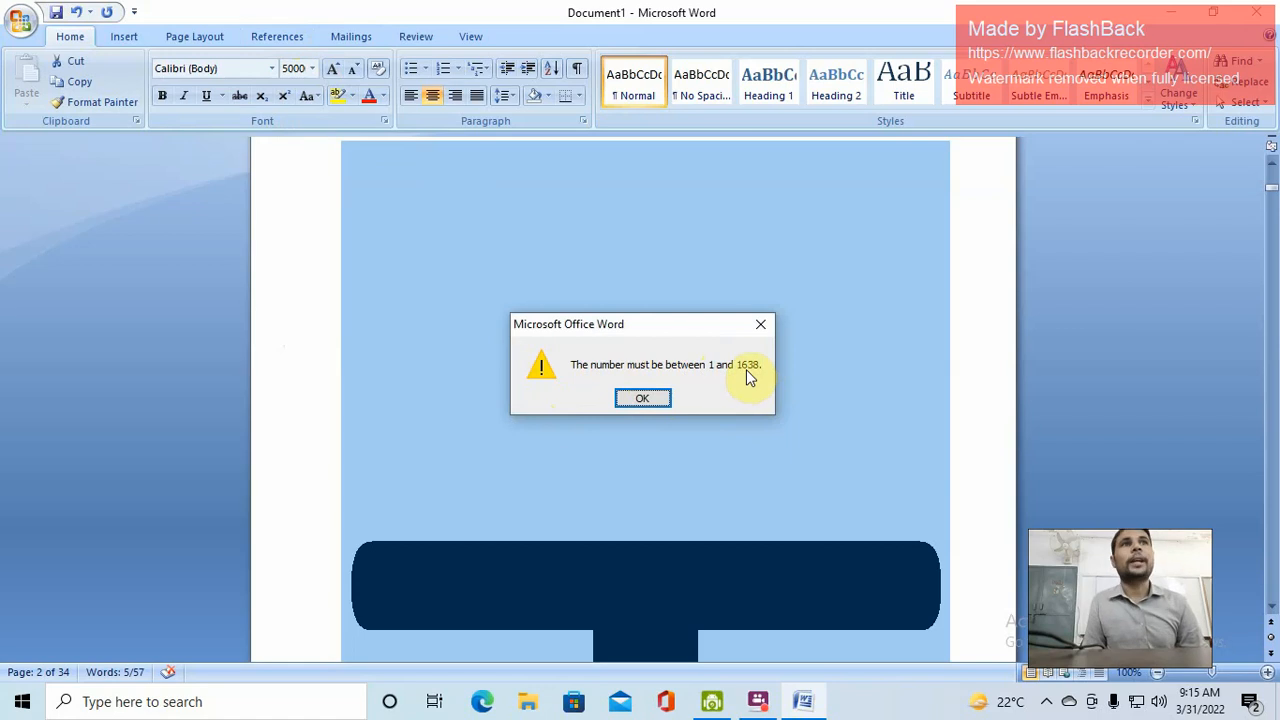
left_click(644, 396)
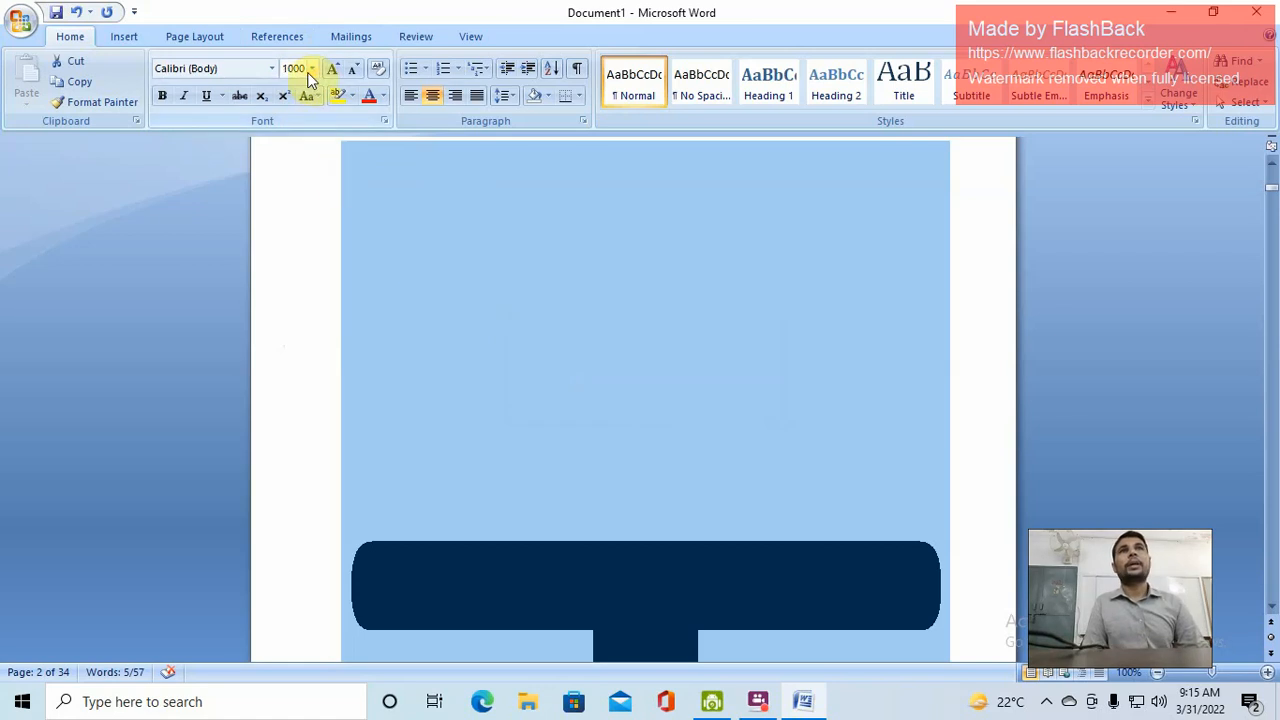
Shrink the heading font back down and set its size to 18 pt
left_click(358, 70)
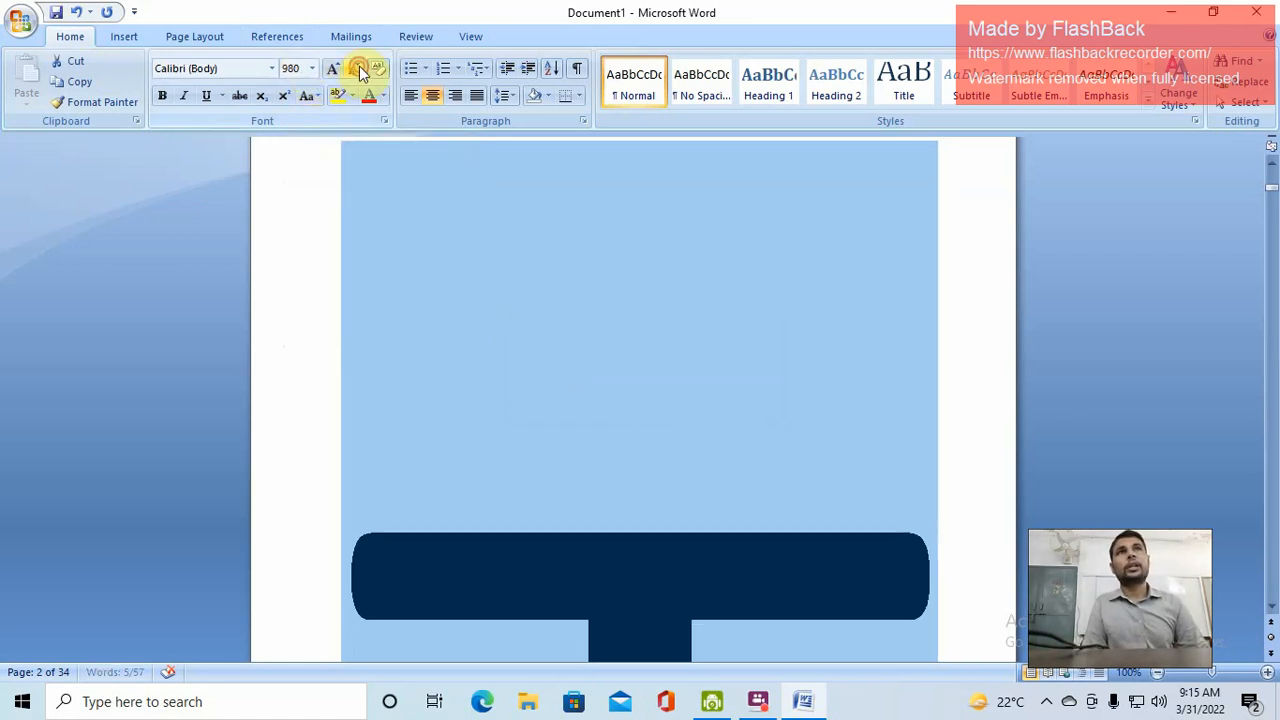
left_click(358, 70)
left_click(358, 70)
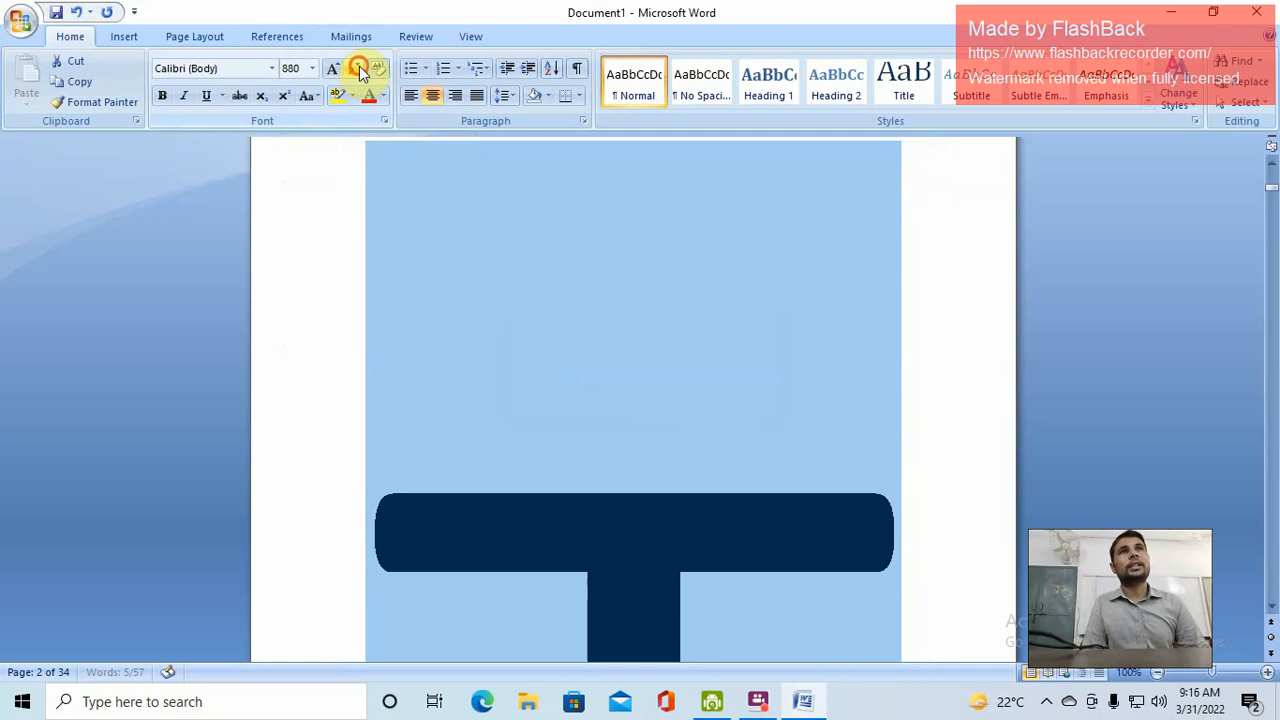
left_click(301, 69)
type("18")
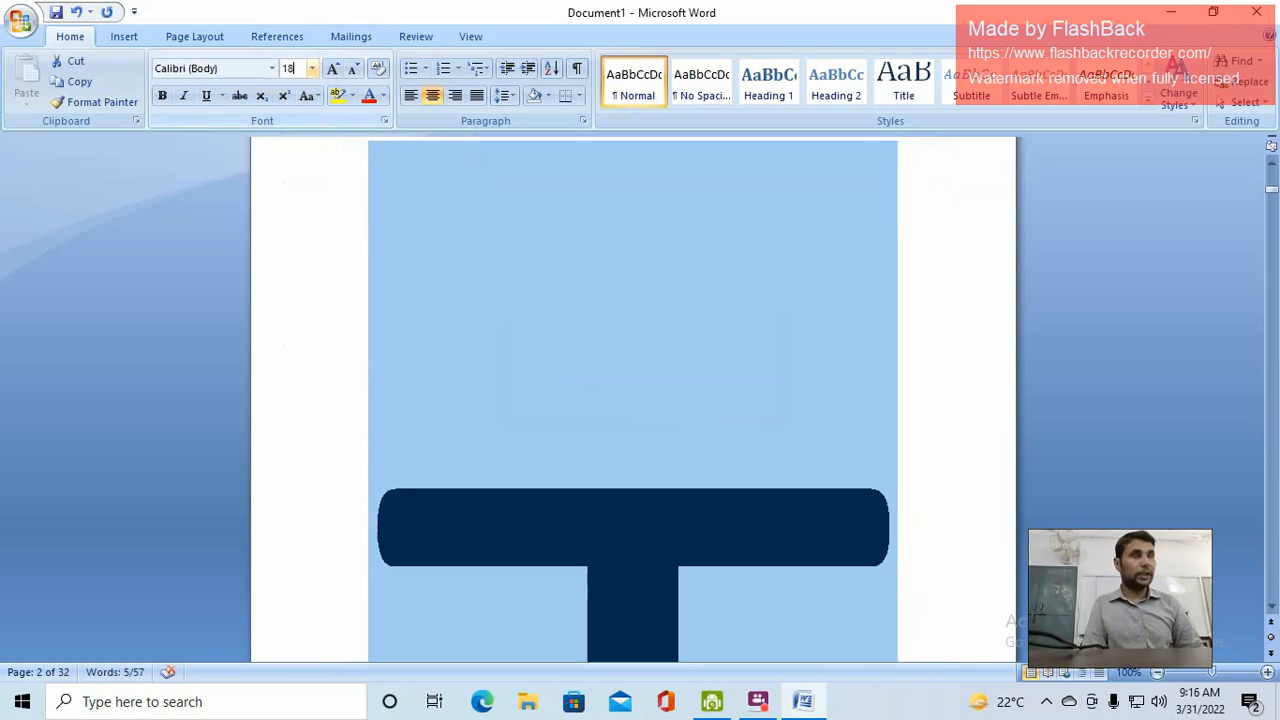
key("Return")
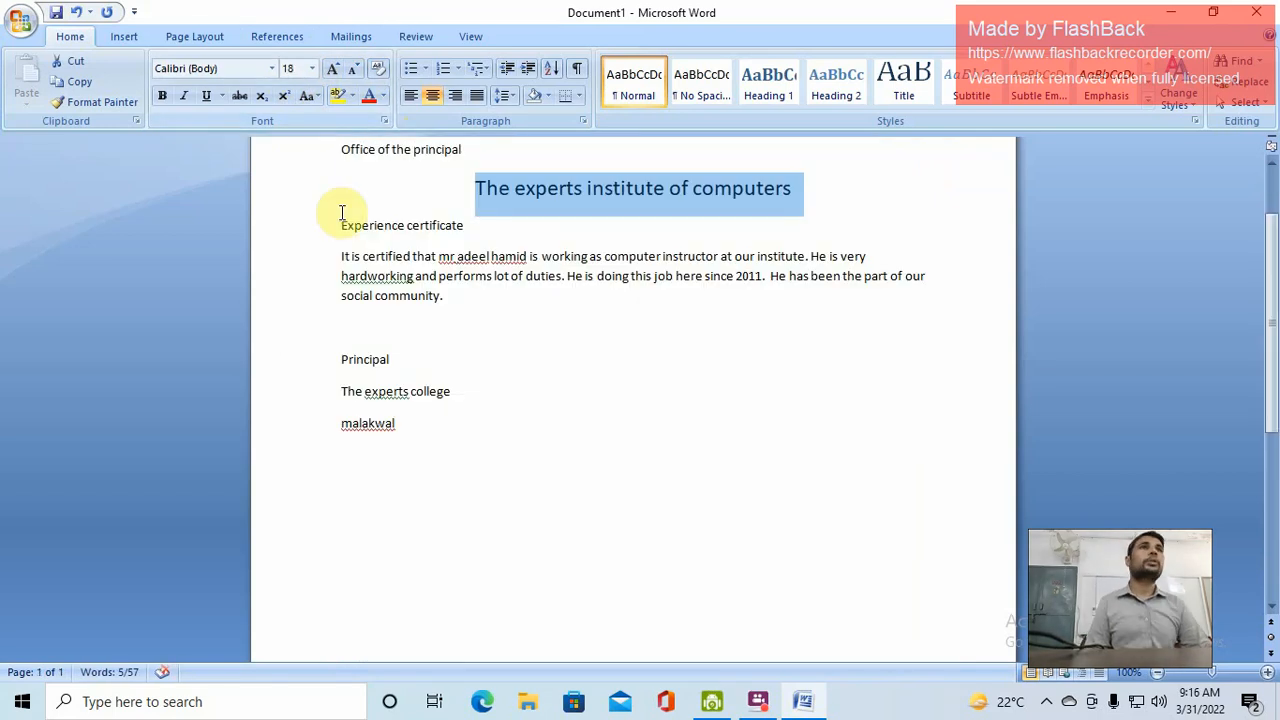
scroll(623, 231, "up", 2)
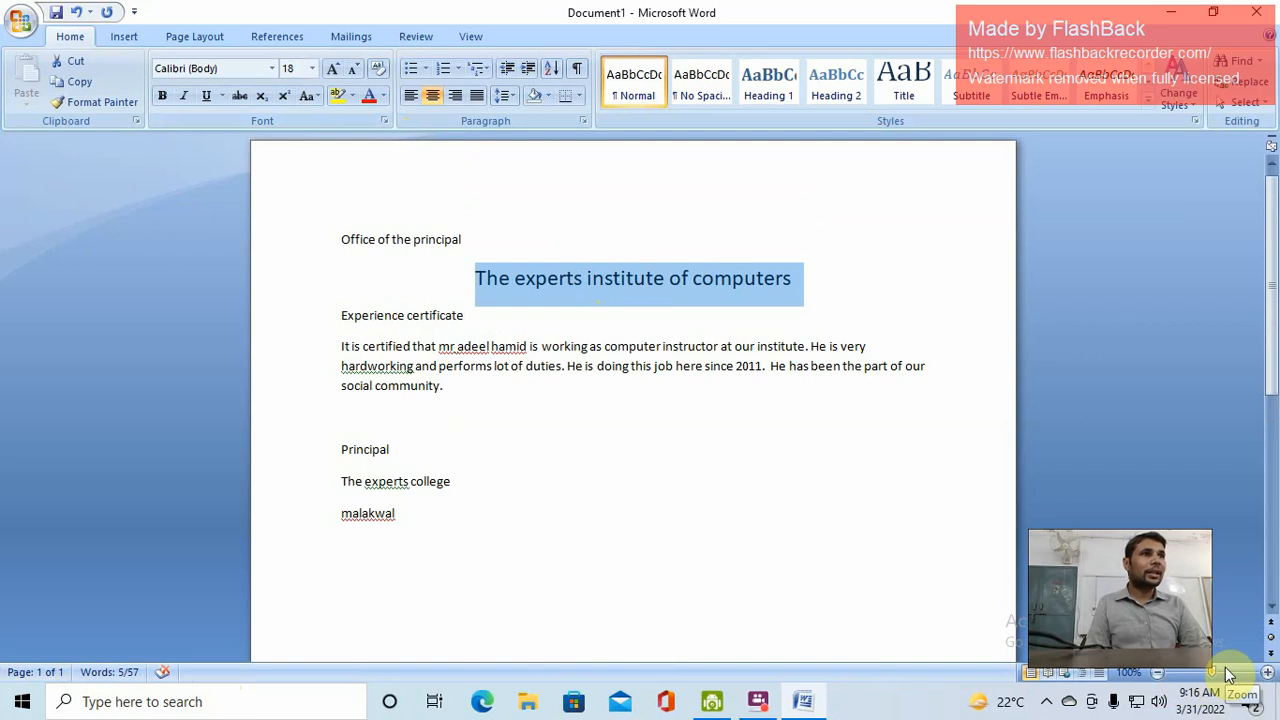
left_click_drag(1215, 678, 1262, 678)
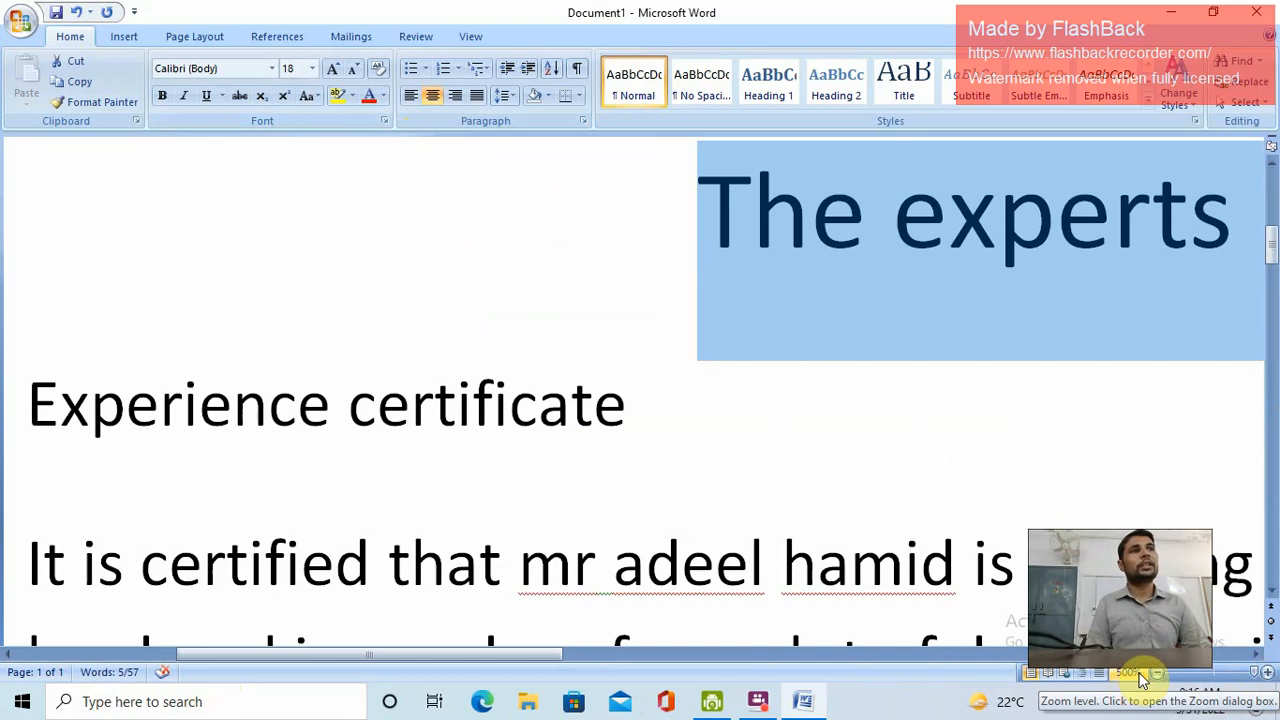
left_click(1214, 676)
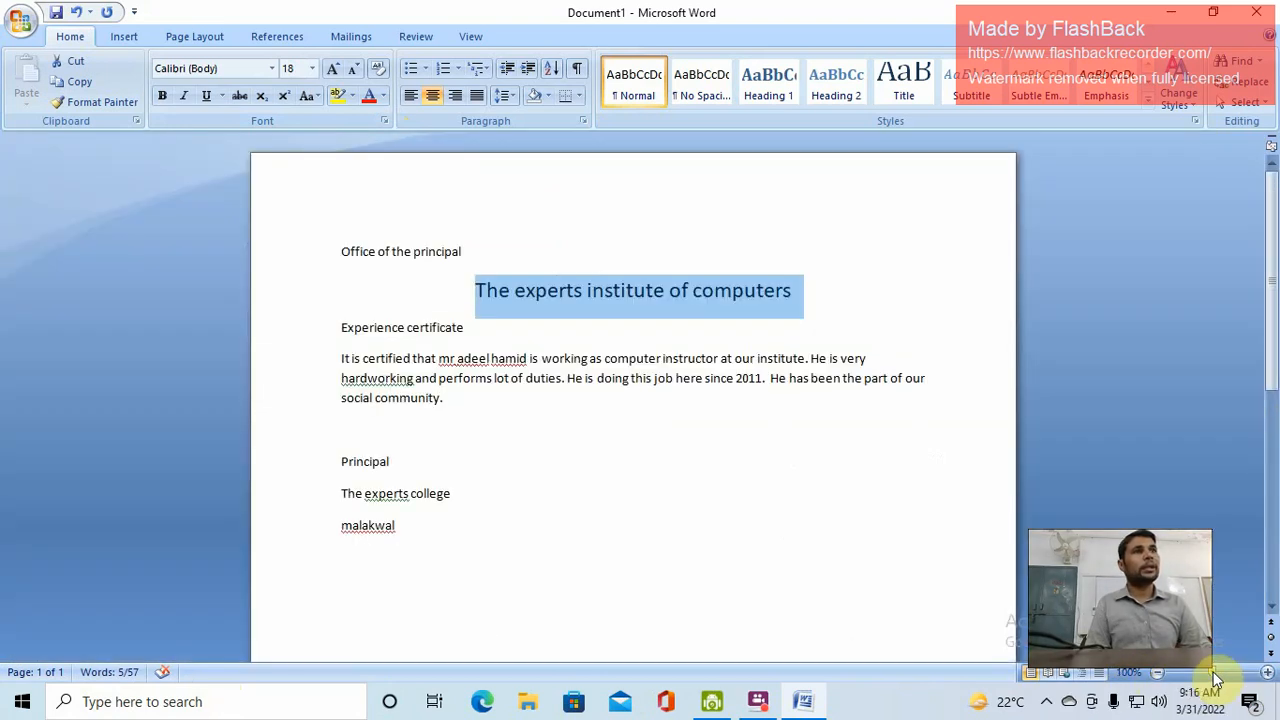
left_click(1193, 679)
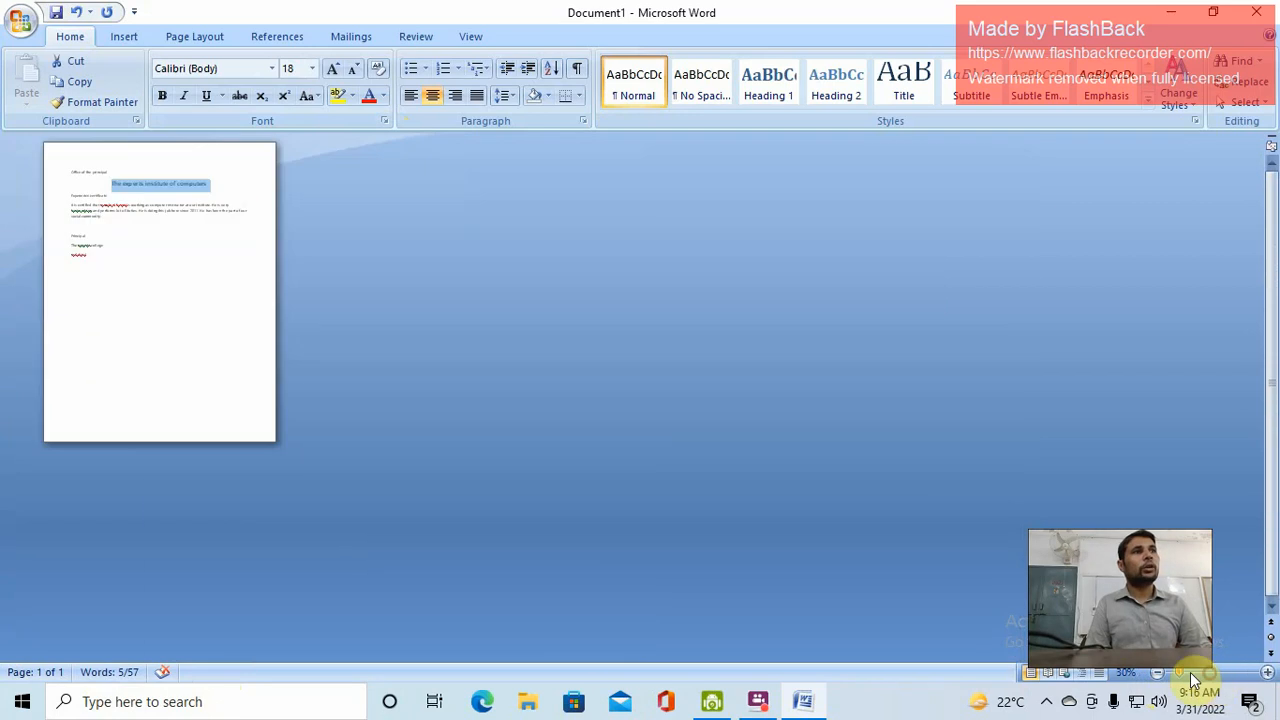
mouse_move(1193, 679)
left_mouse_down()
mouse_move(1166, 677)
mouse_move(1254, 676)
mouse_move(1213, 677)
left_mouse_up()
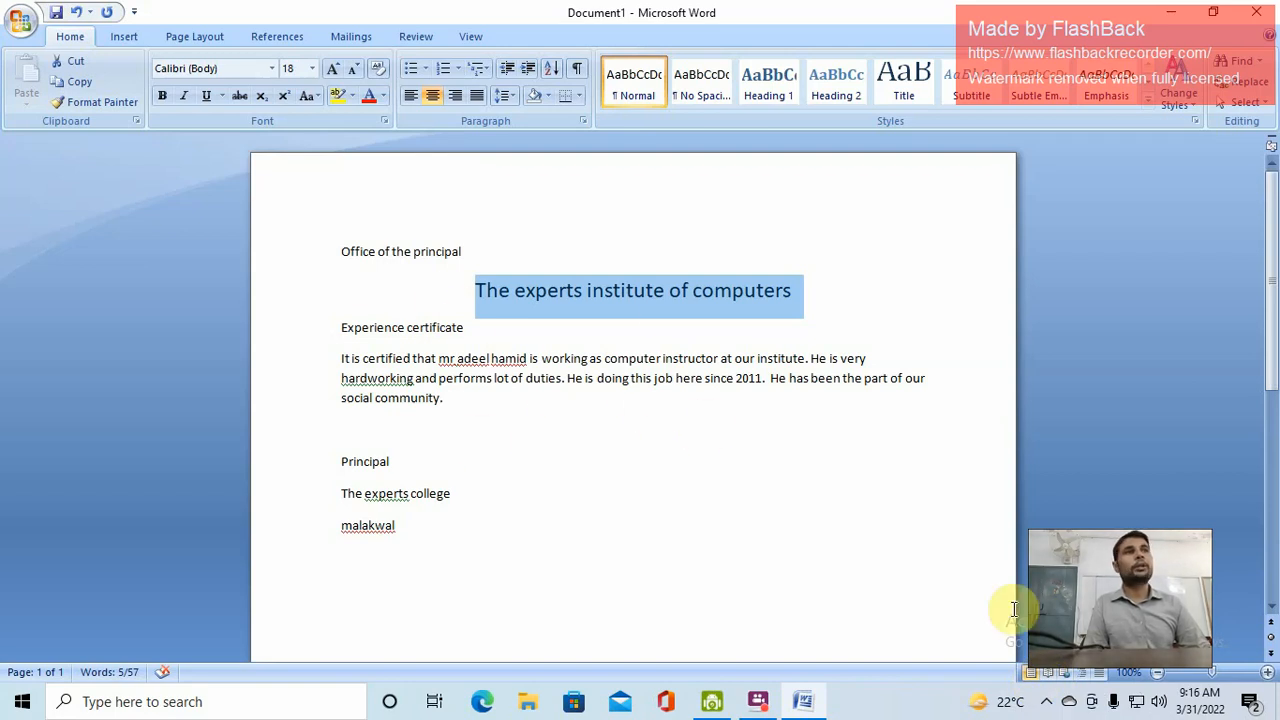
Cycle through Full Screen Reading, Web Layout and Outline views, ending in Draft view
left_click(1052, 680)
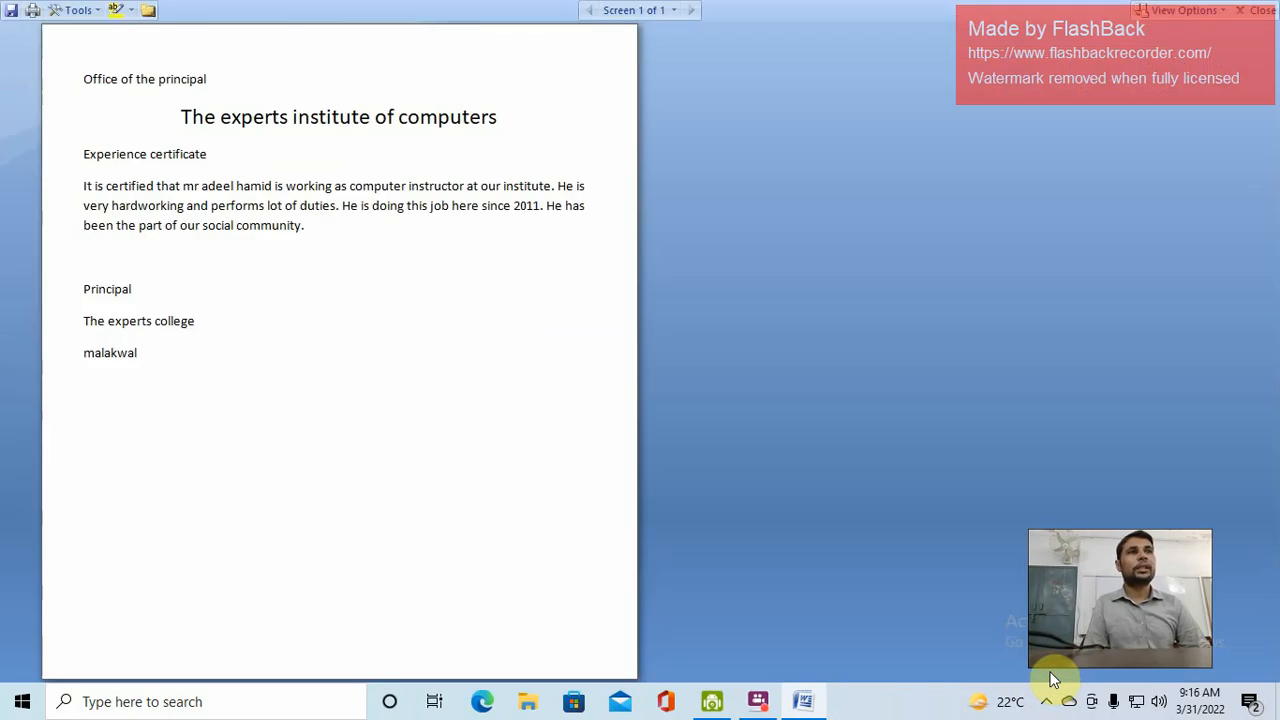
key("Escape")
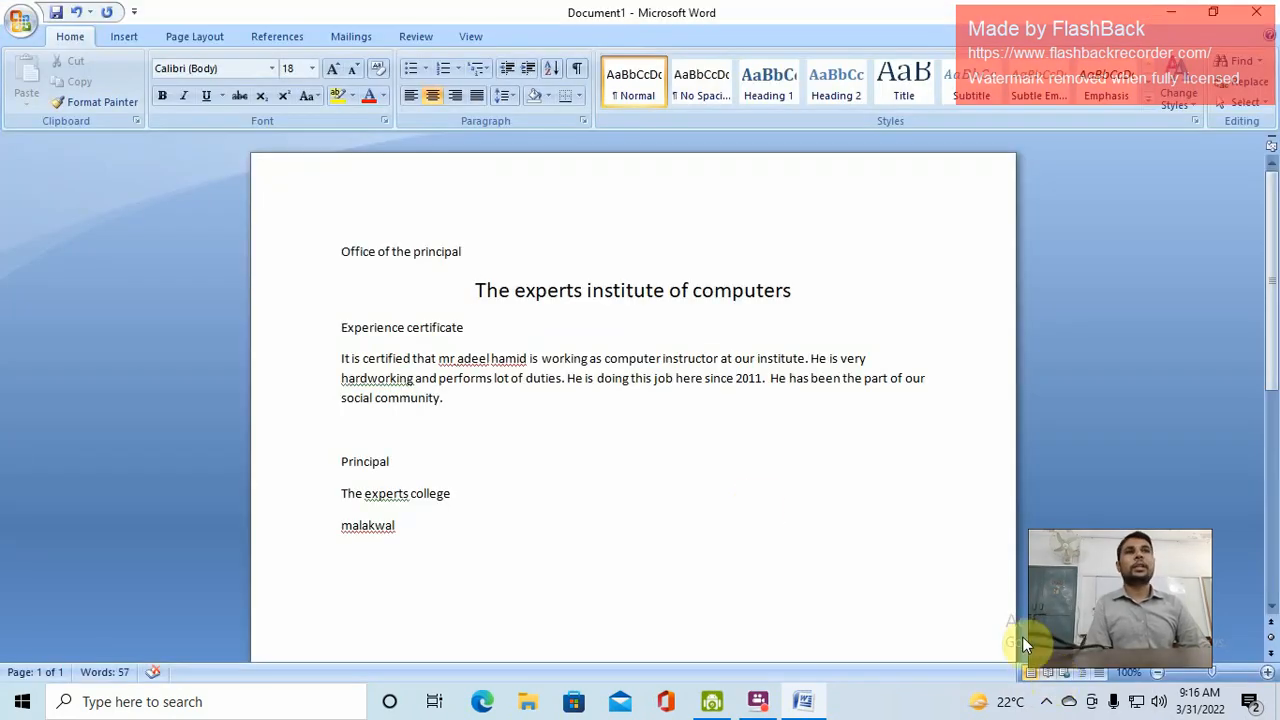
left_click(1066, 680)
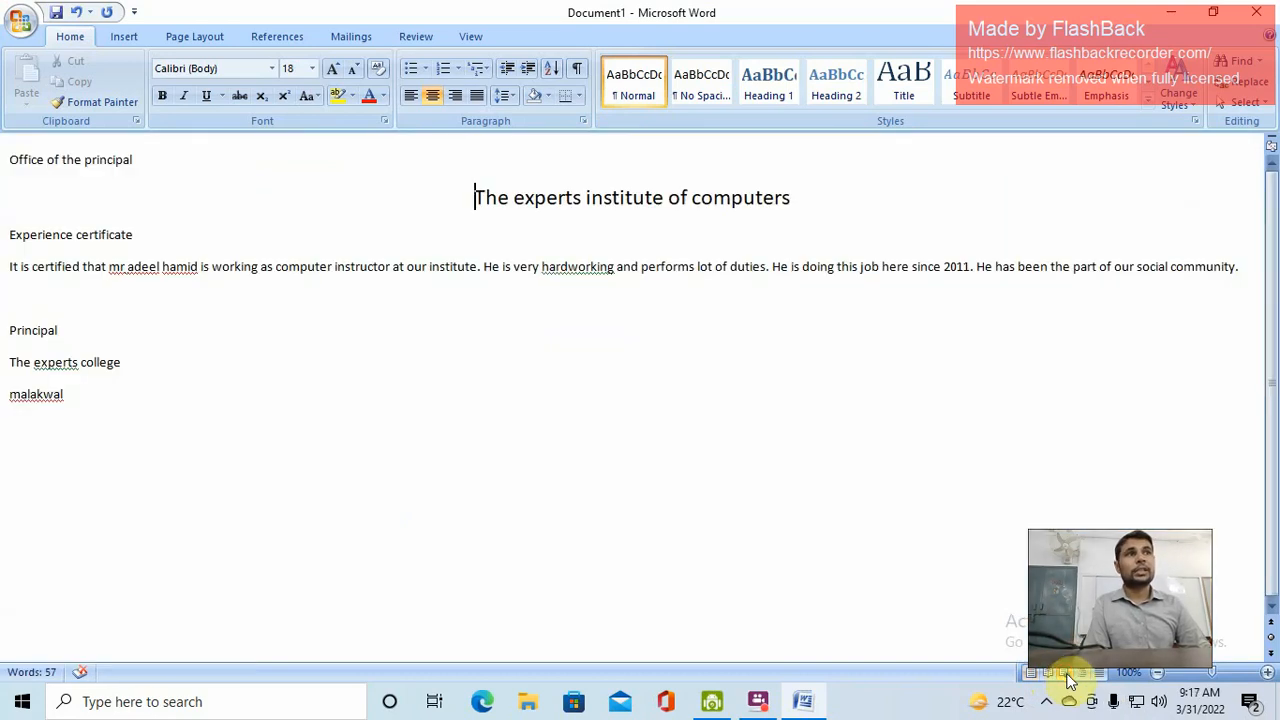
left_click(1087, 680)
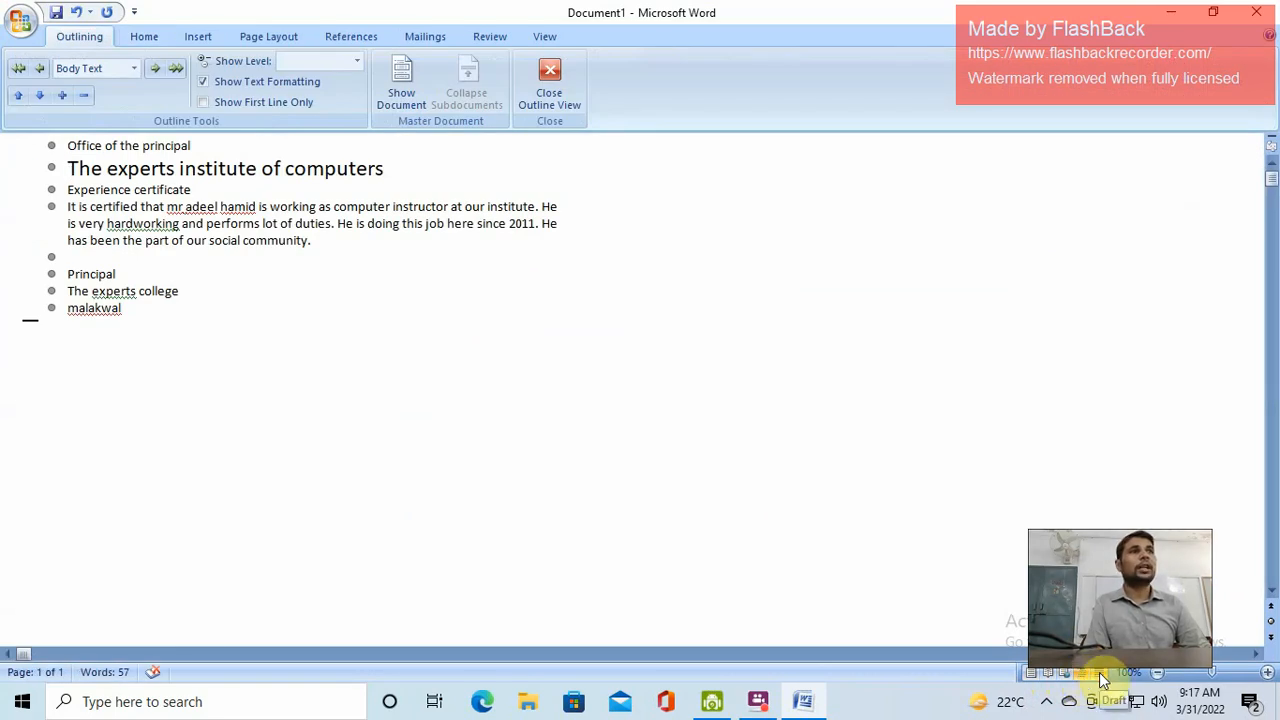
left_click(1100, 679)
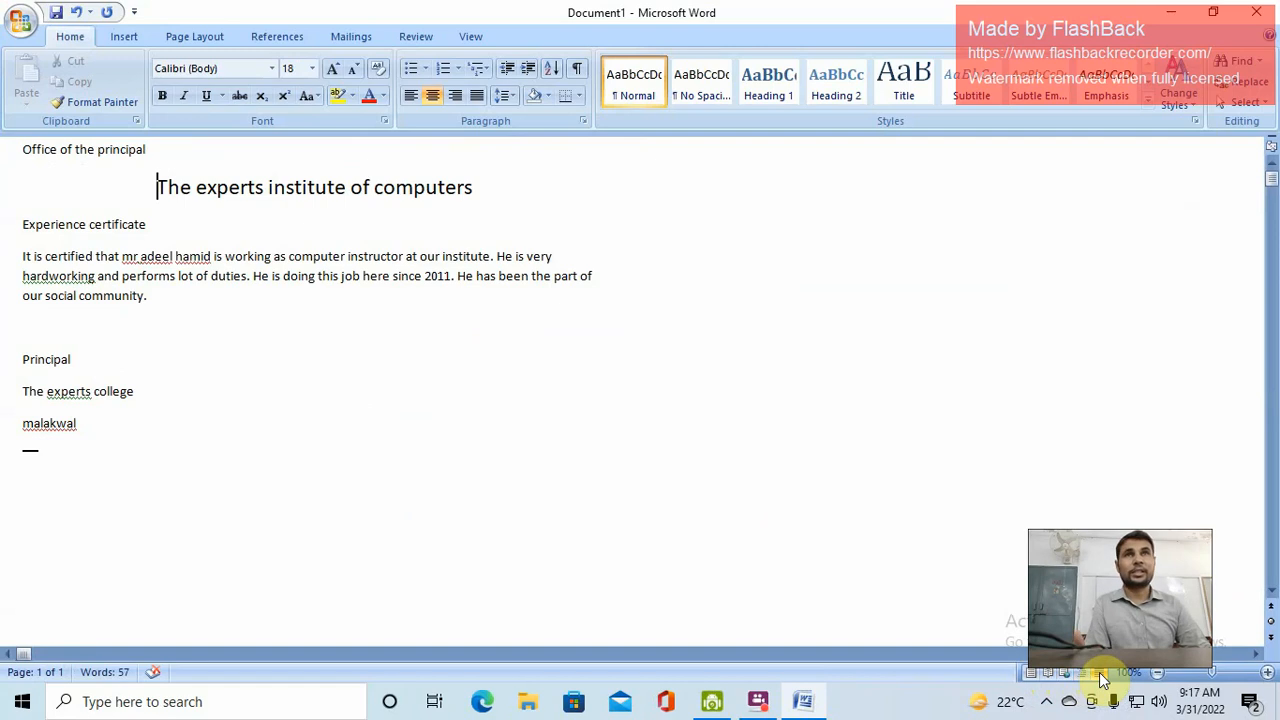
Return the certificate to Print Layout view
left_click(1033, 673)
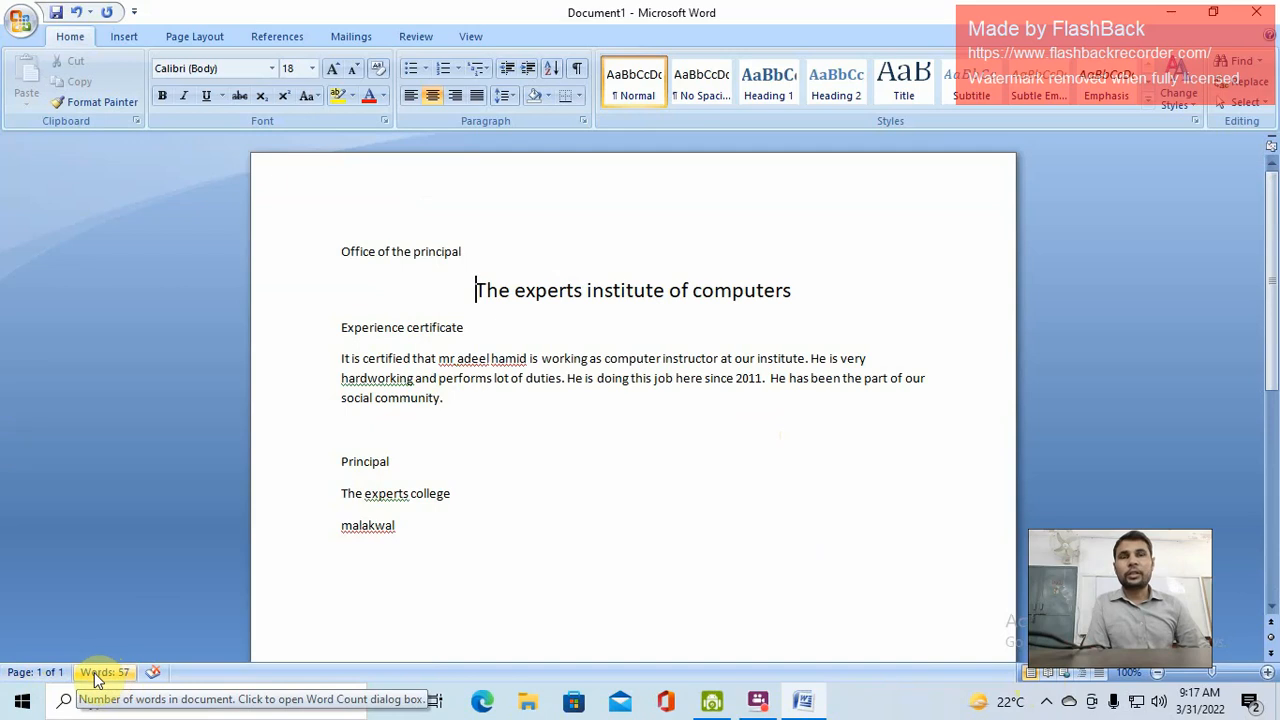
left_click_drag(428, 527, 297, 249)
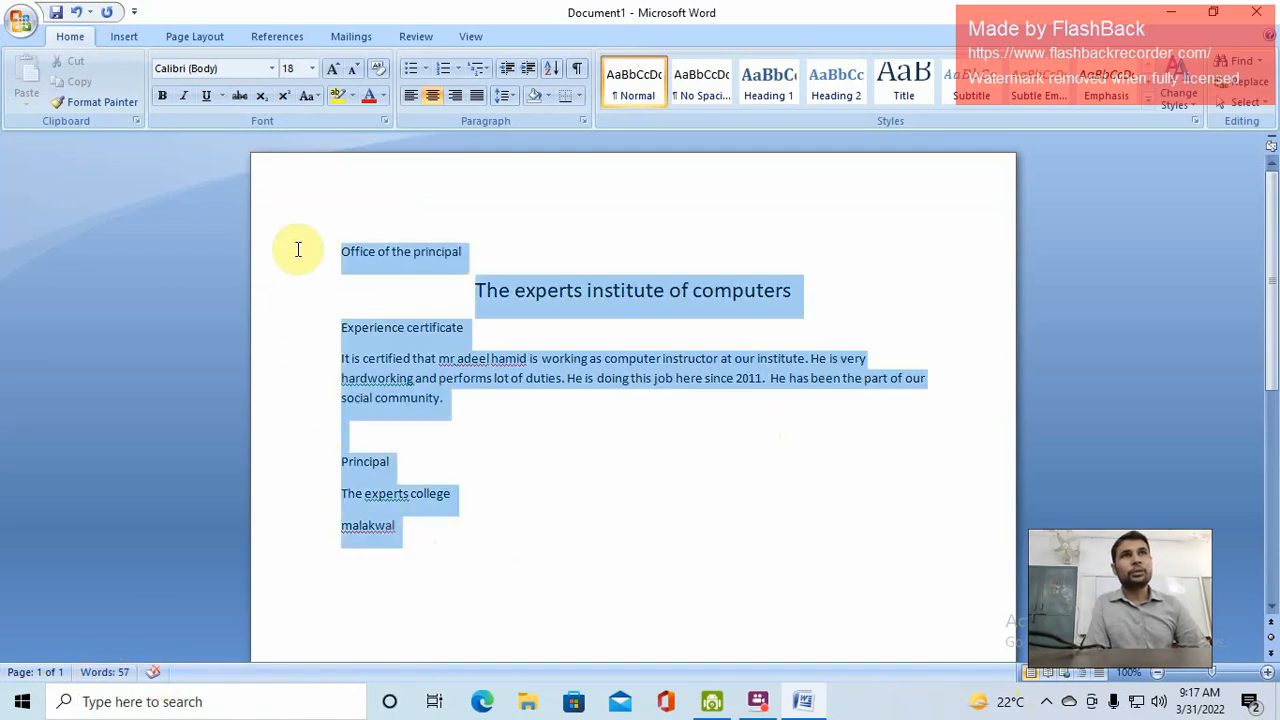
left_click(128, 675)
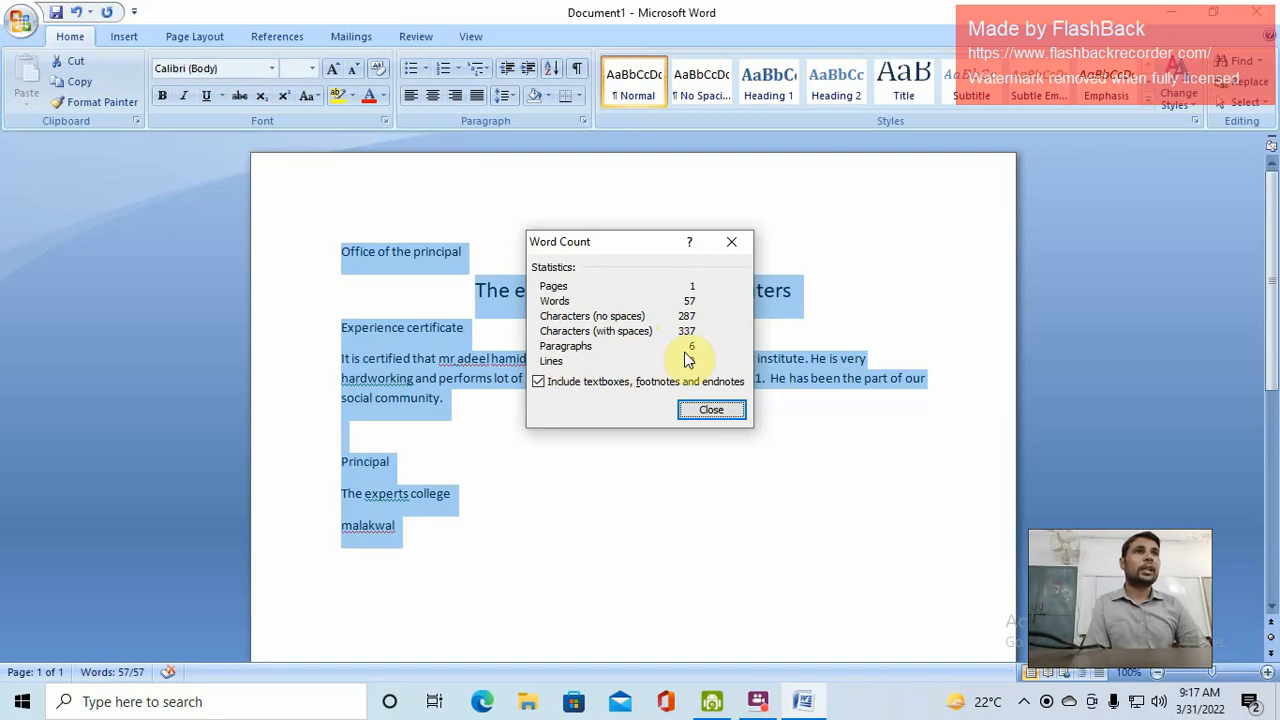
left_click(711, 411)
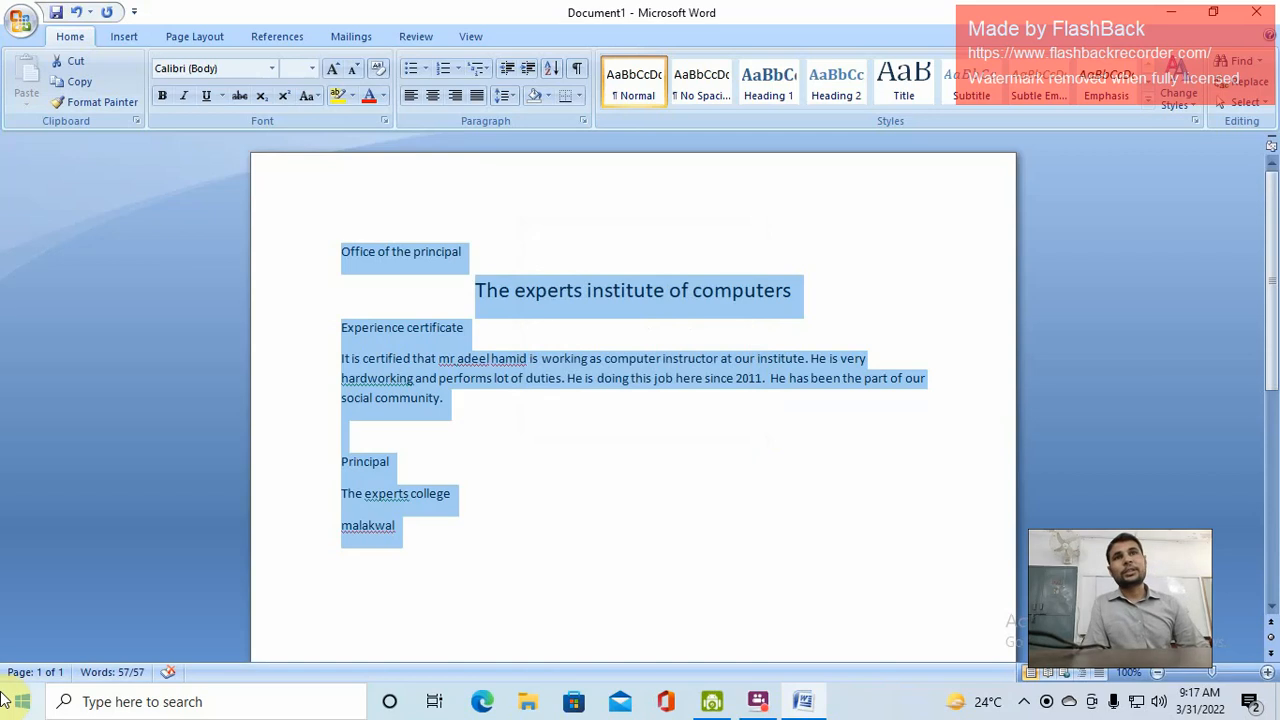
left_click(586, 411)
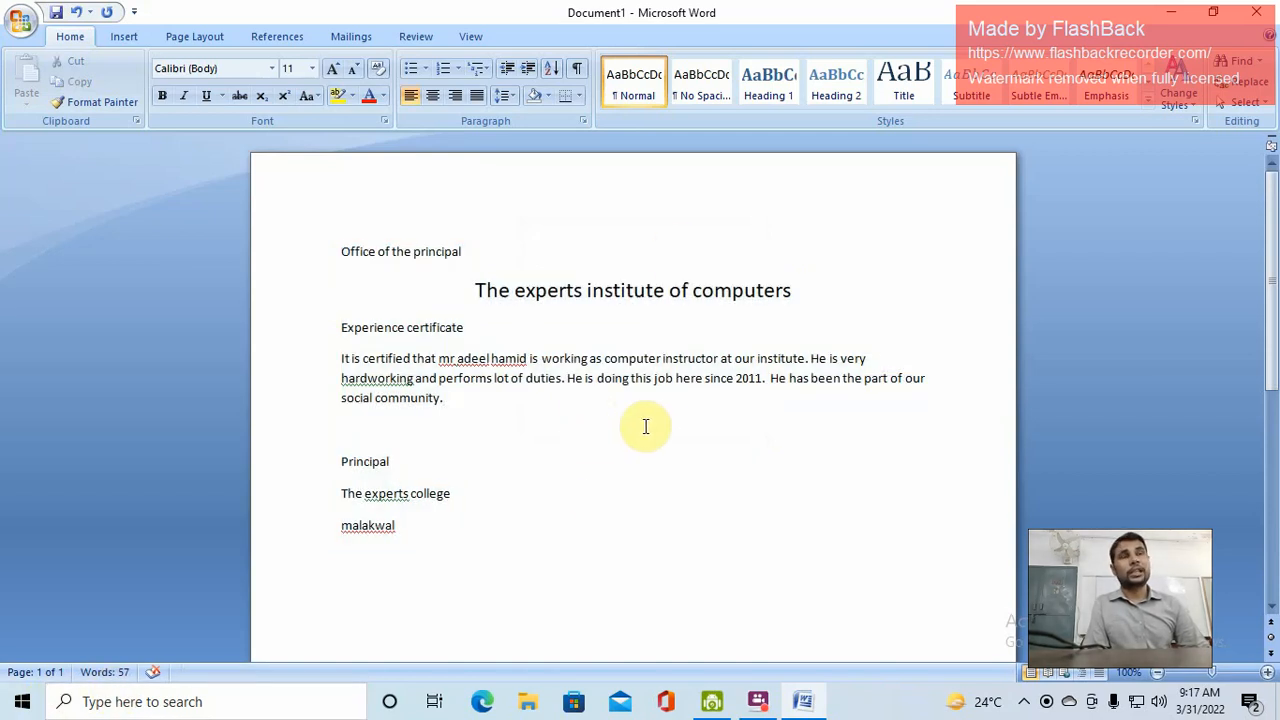
Switch the heading 'The experts institute of computers' to the Times New Roman font
left_click_drag(473, 290, 739, 295)
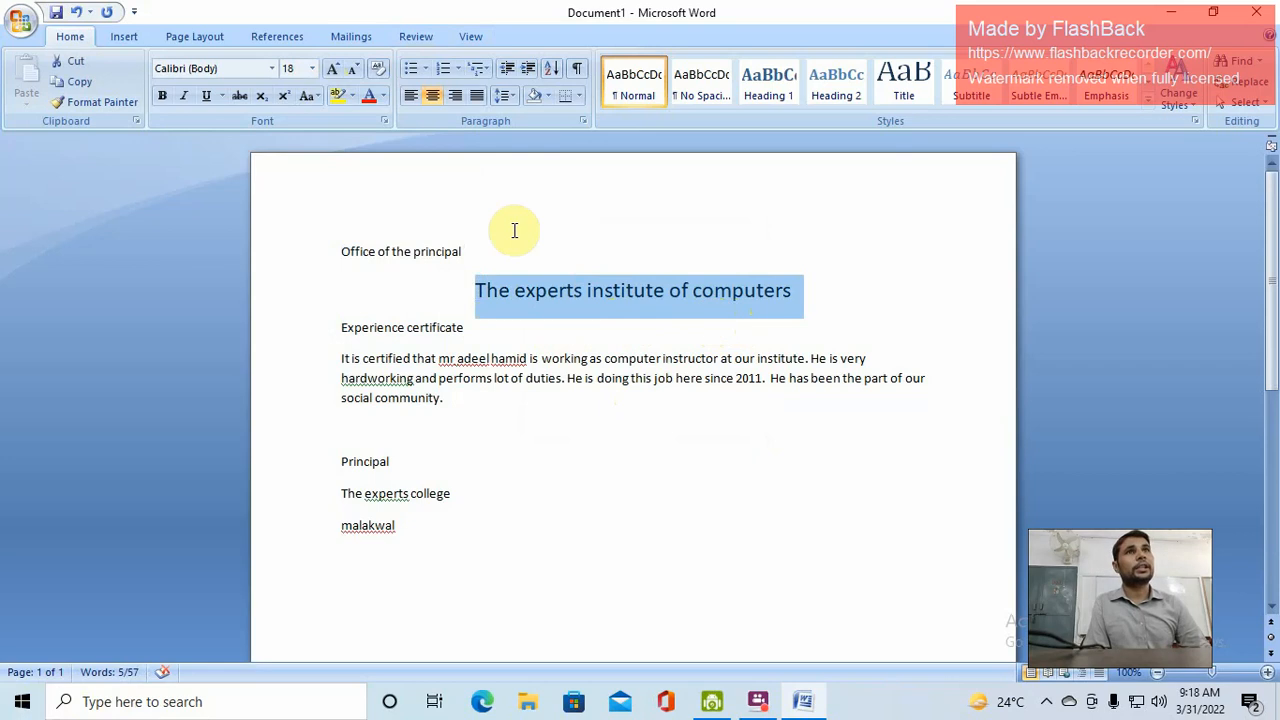
left_click(274, 69)
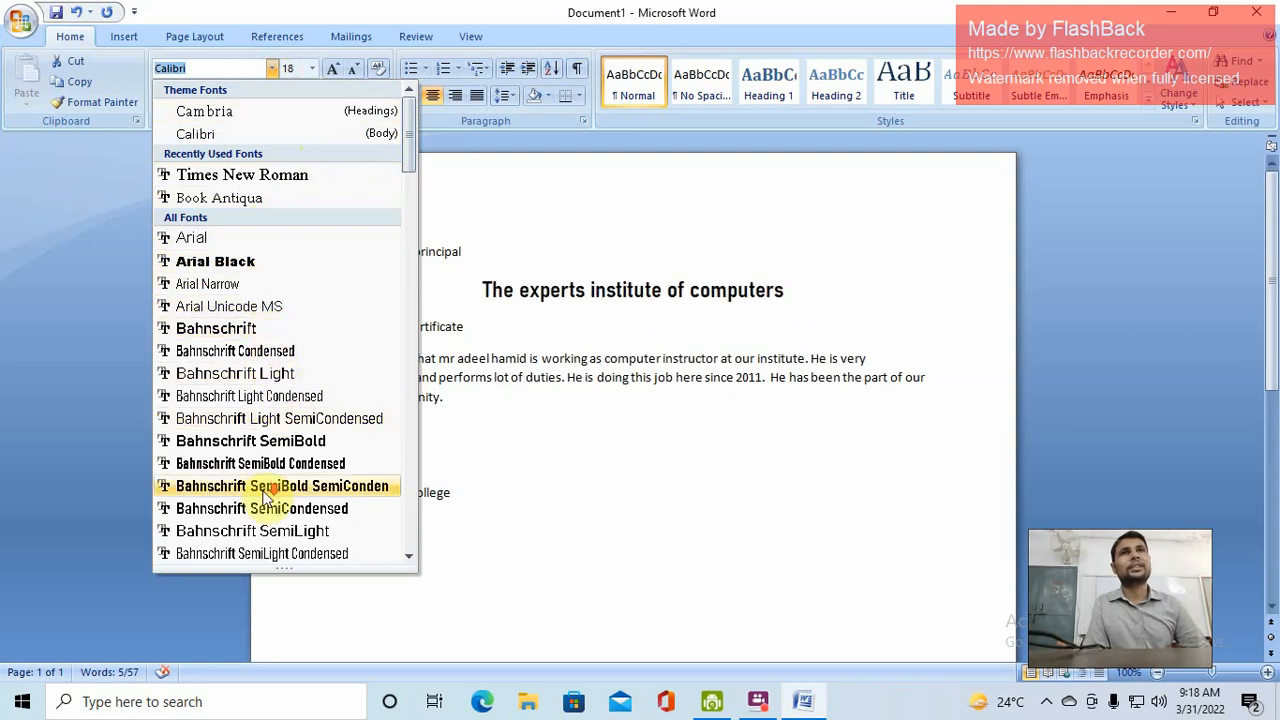
scroll(267, 494, "down", 10)
scroll(270, 492, "down", 10)
scroll(278, 488, "up", 12)
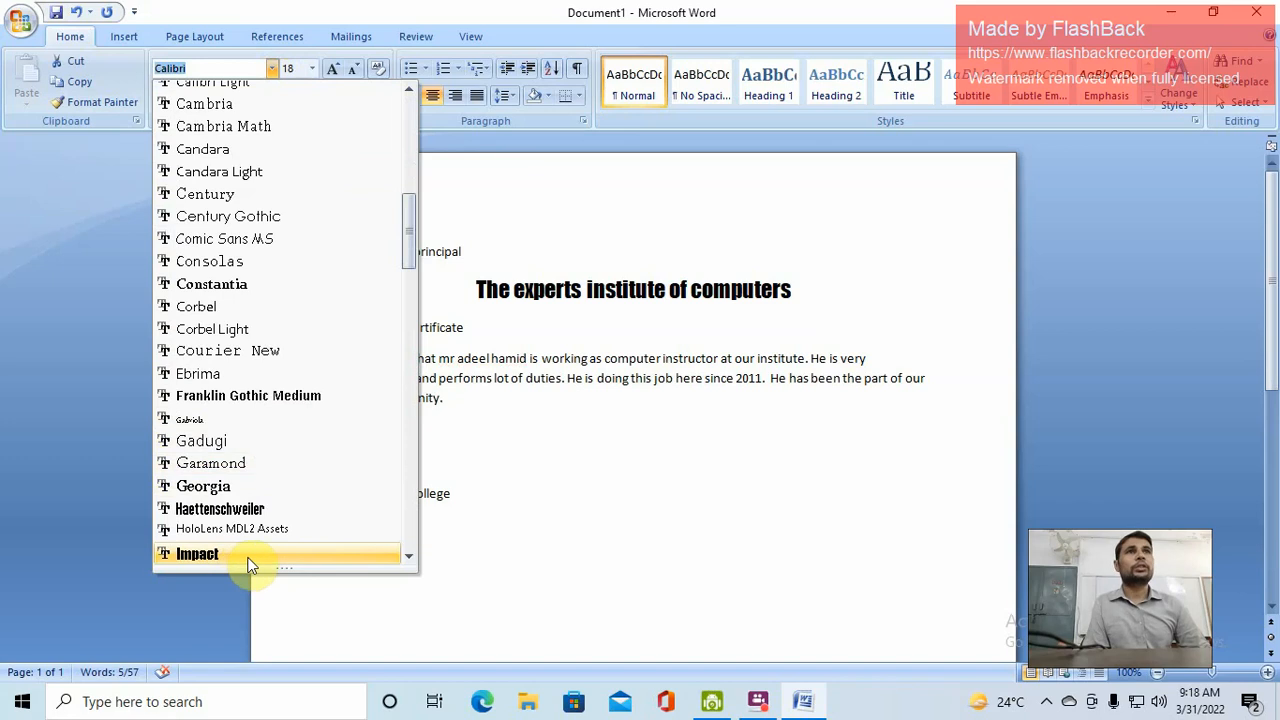
scroll(280, 405, "up", 10)
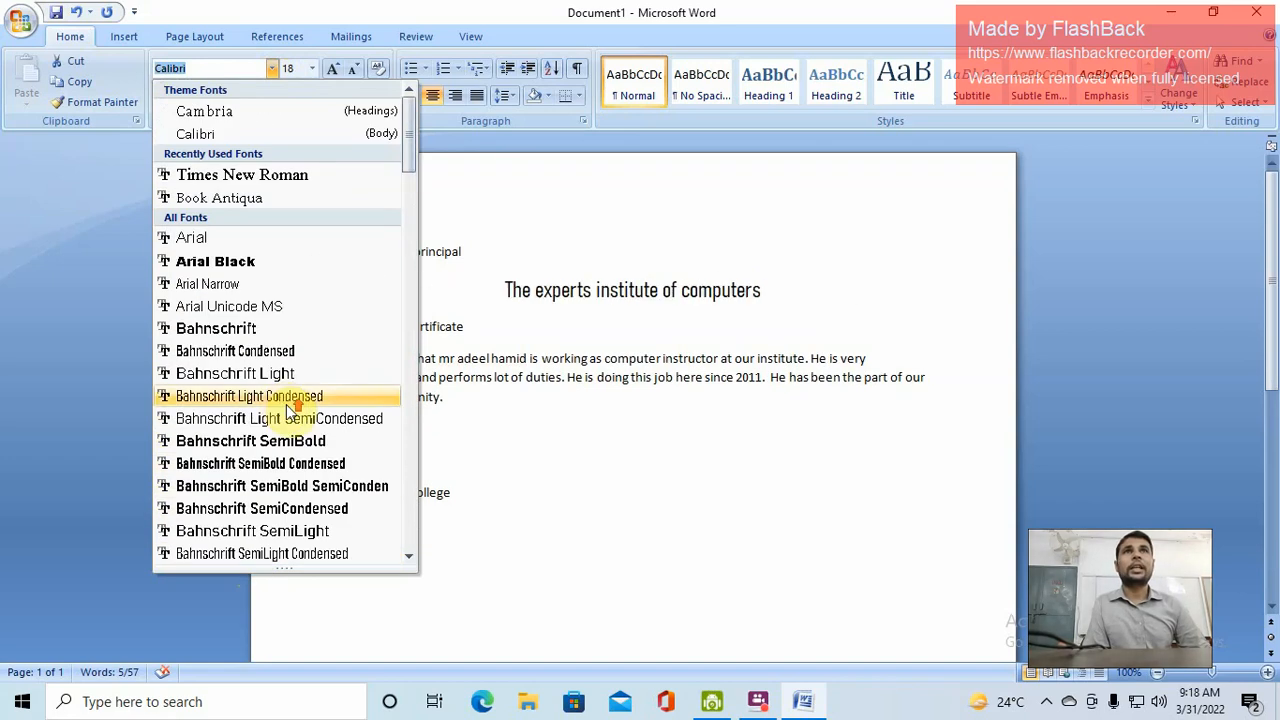
left_click(275, 175)
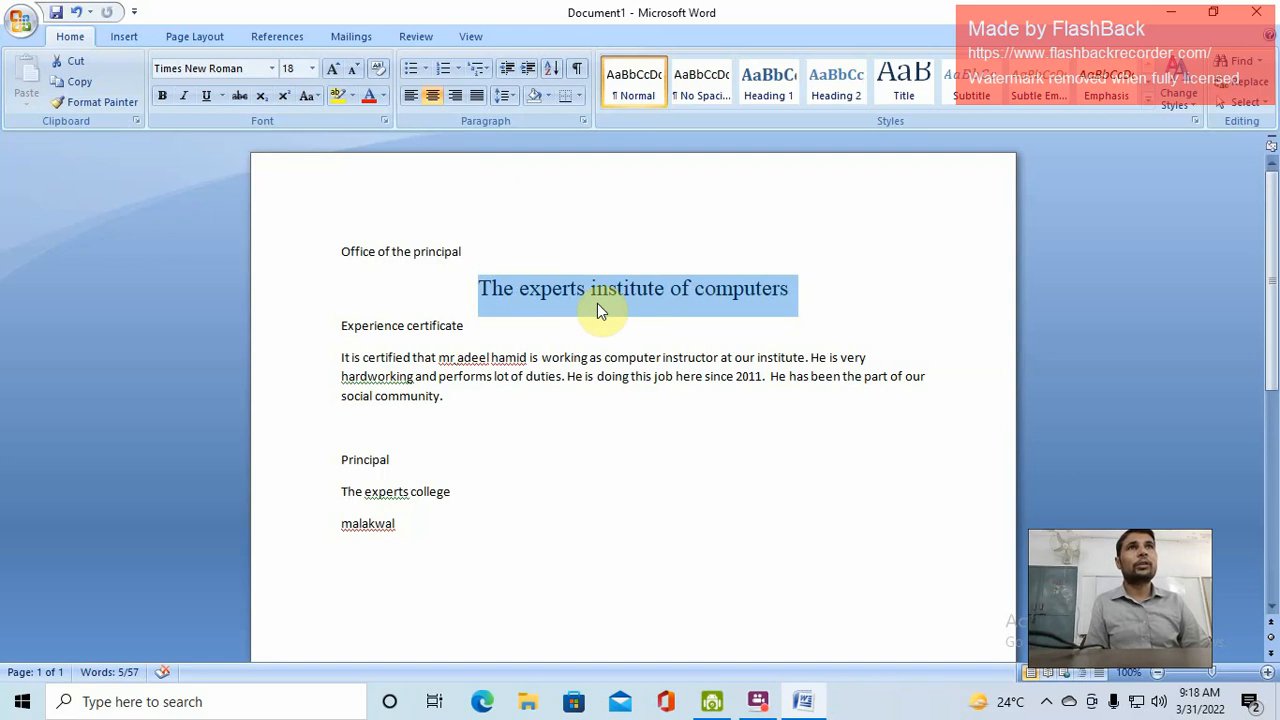
Convert the title to UPPERCASE and make it bold
left_click(311, 96)
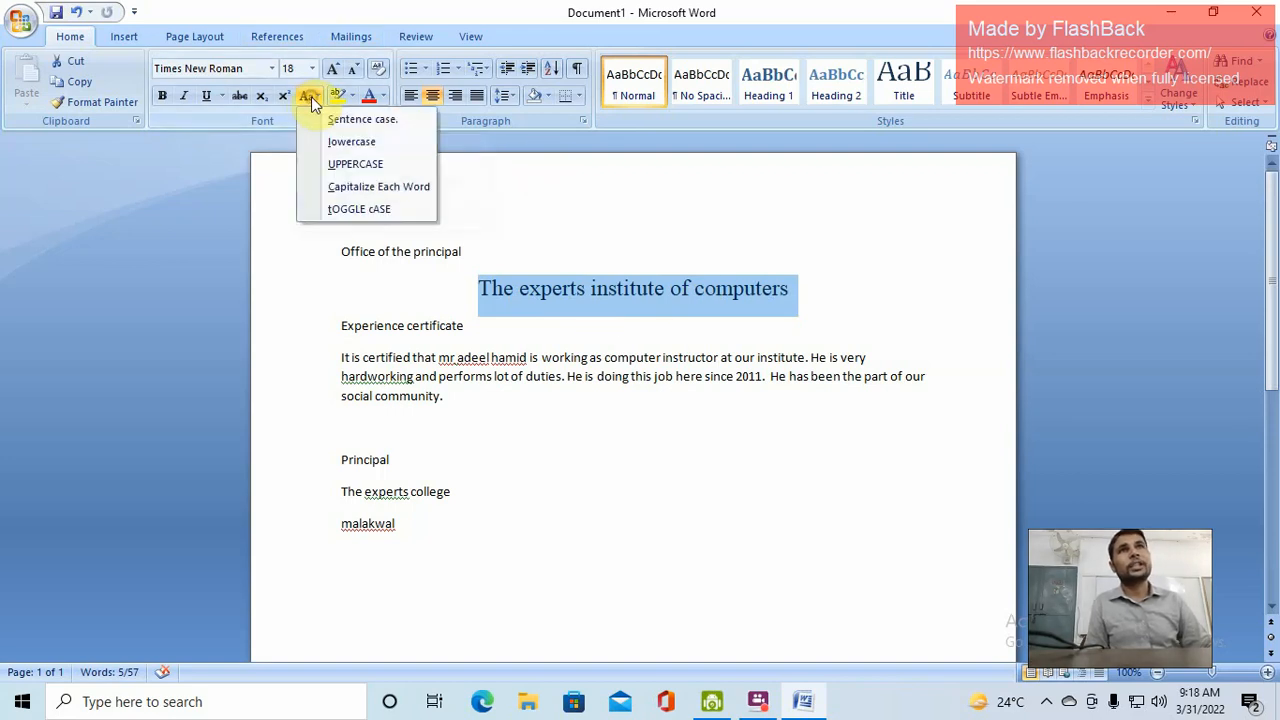
left_click(354, 164)
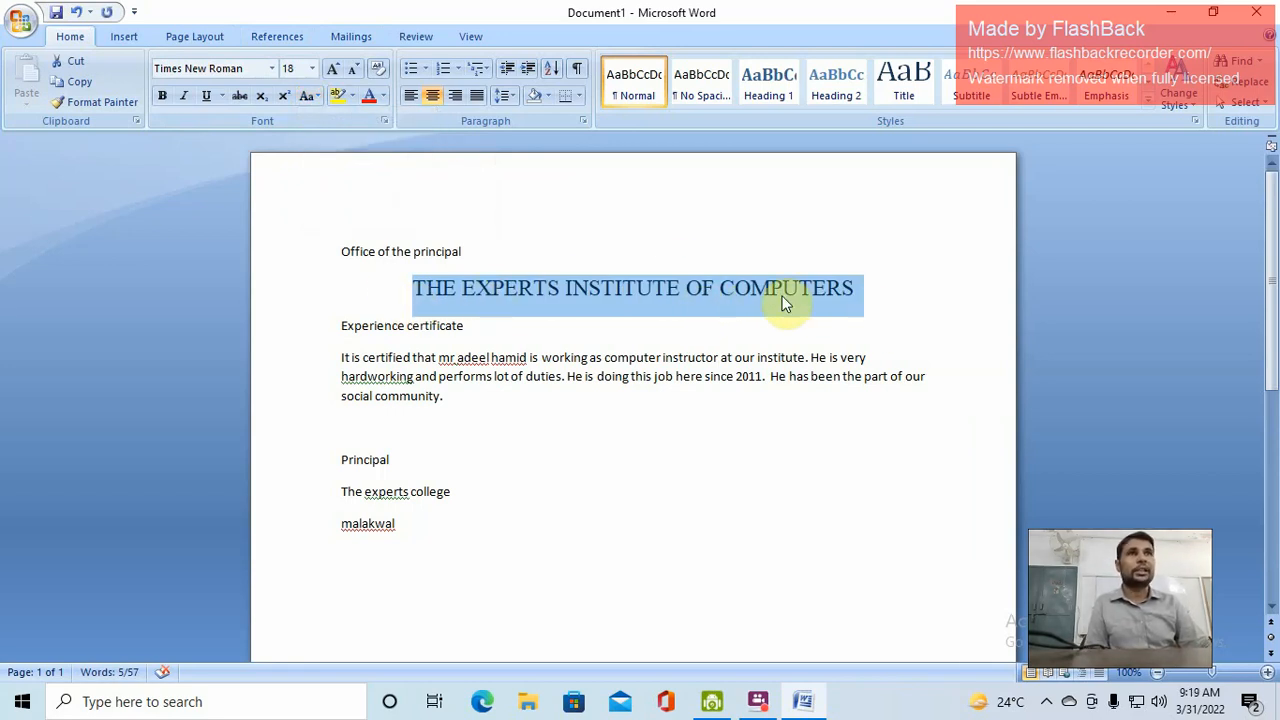
left_click(161, 98)
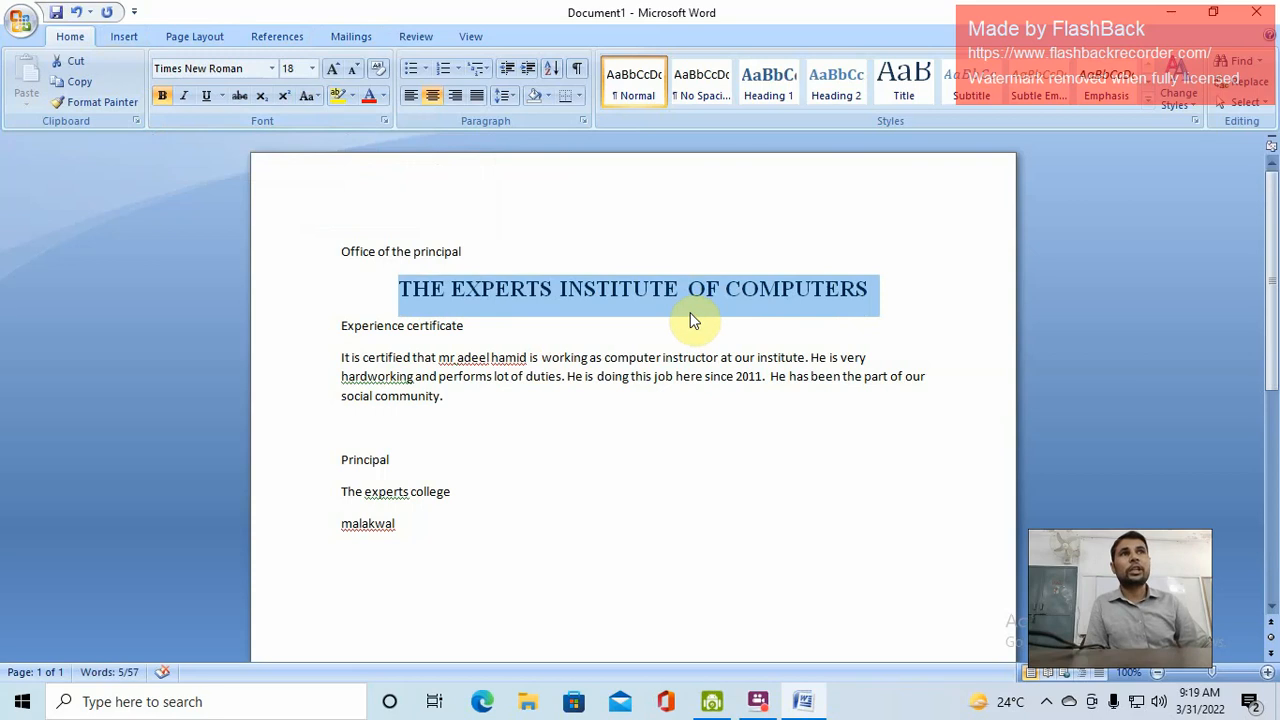
Reselect the title, try italic and underline on it, then remove both again
left_click(680, 289)
left_click(400, 289, "shift")
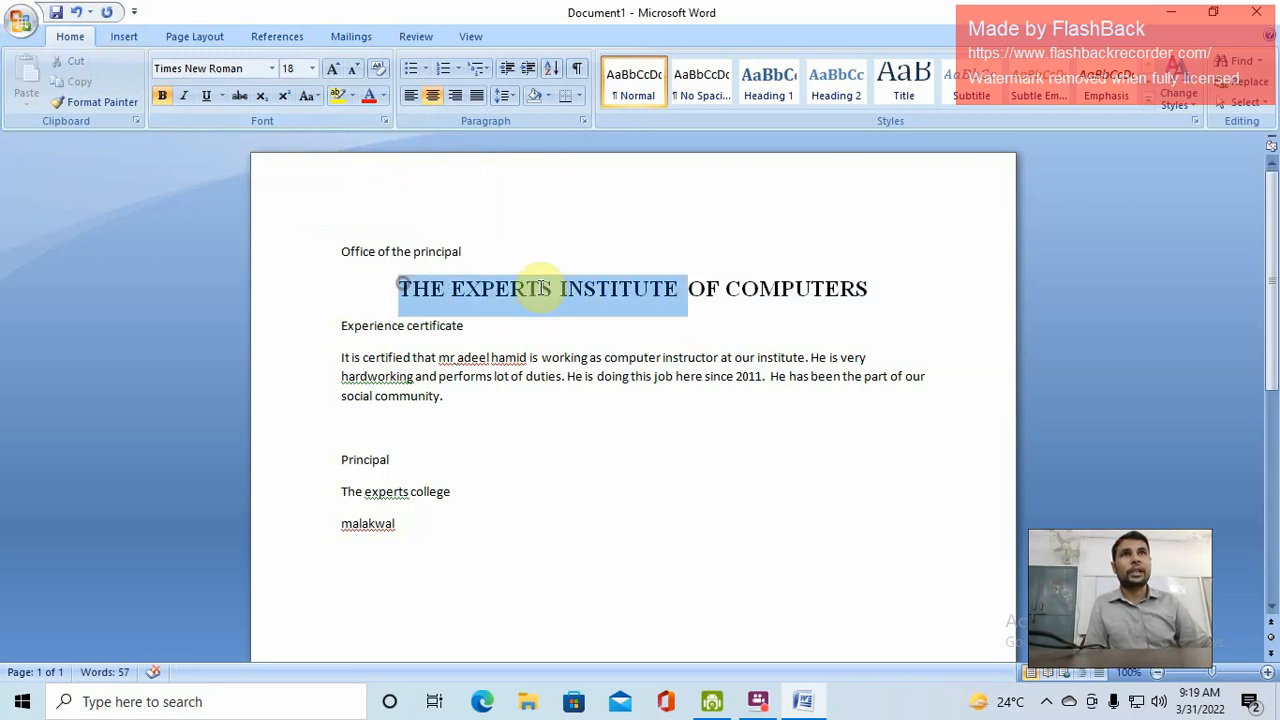
left_click_drag(540, 289, 874, 288)
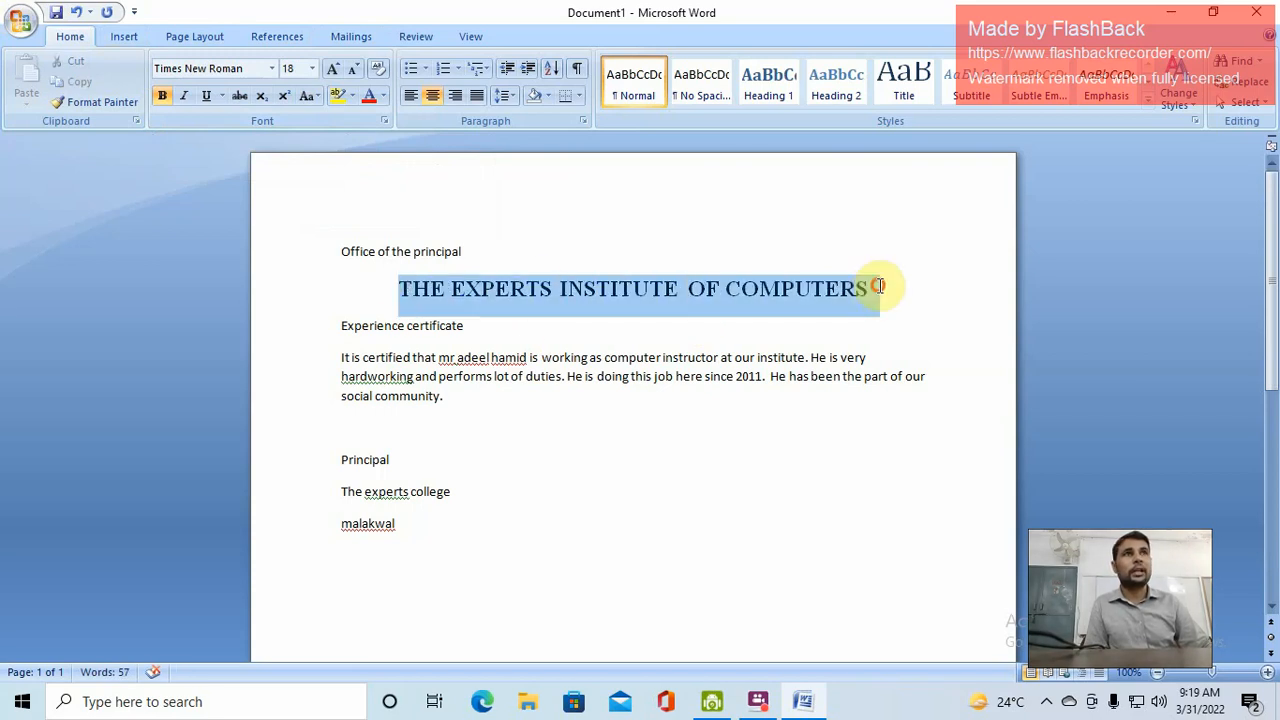
left_click(186, 98)
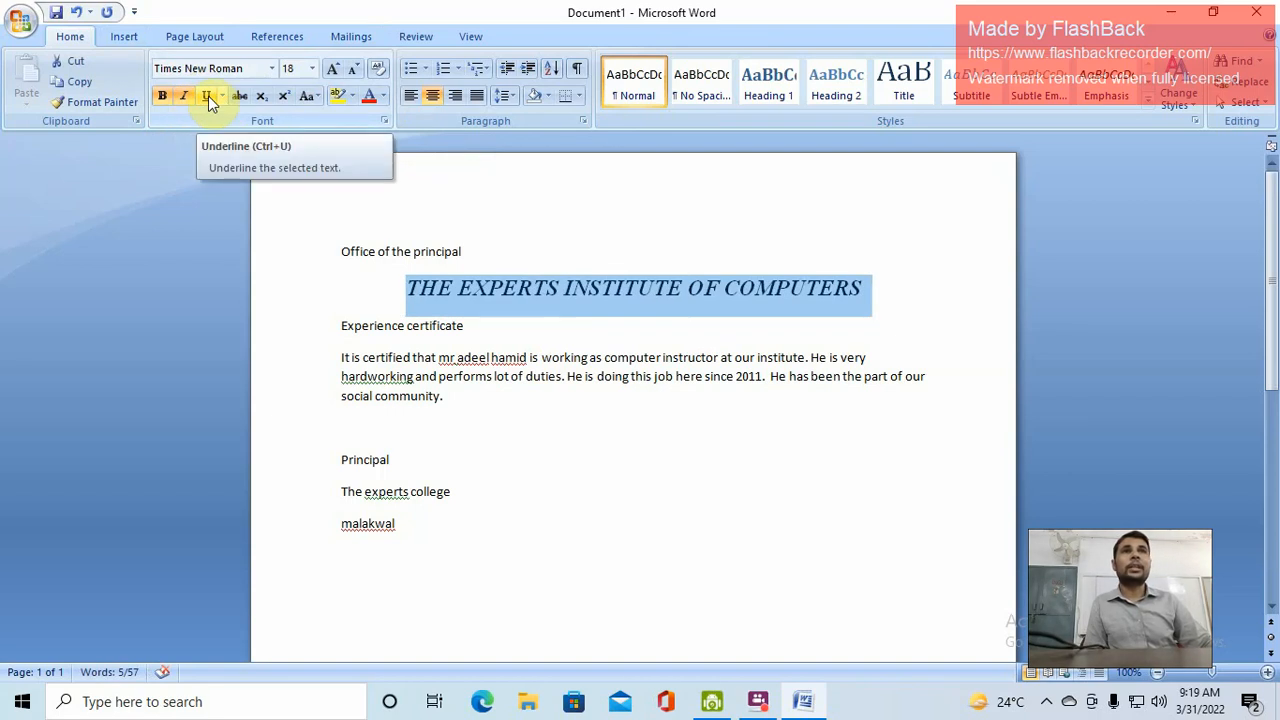
left_click(208, 96)
left_click(208, 96)
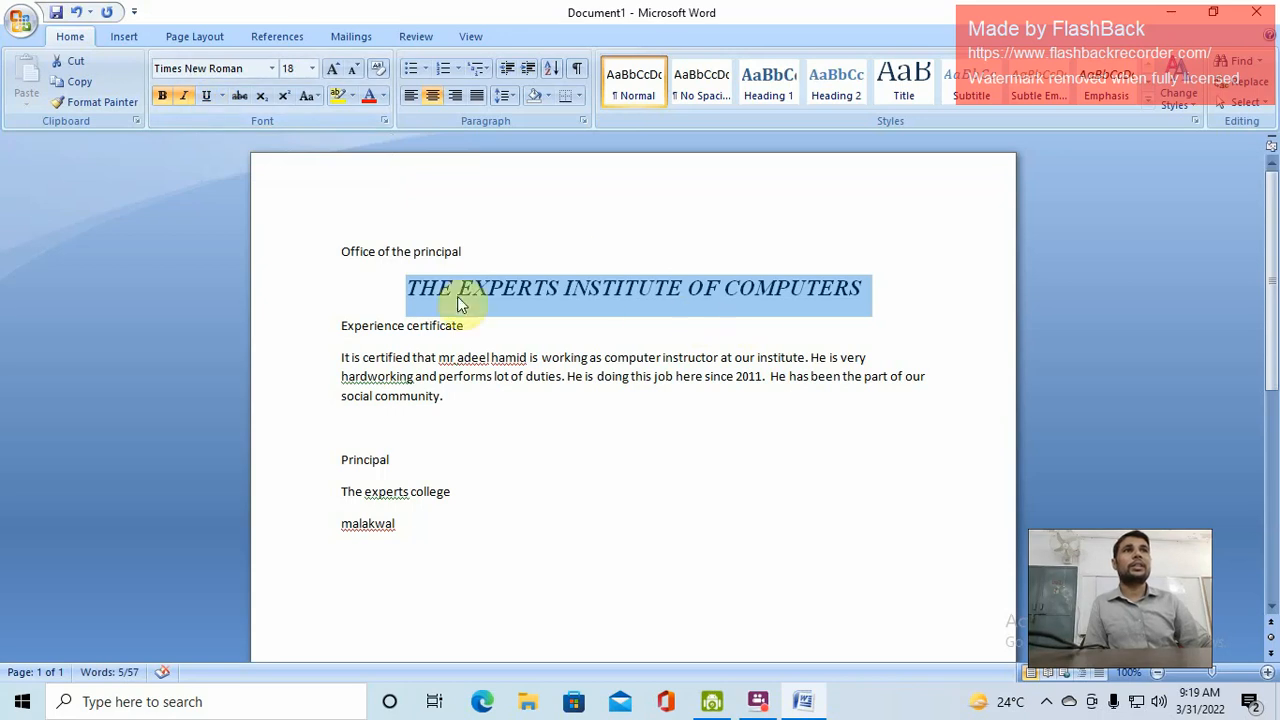
left_click(184, 96)
Insert a blank line above 'Experience certificate' and centre that line
left_click(469, 330)
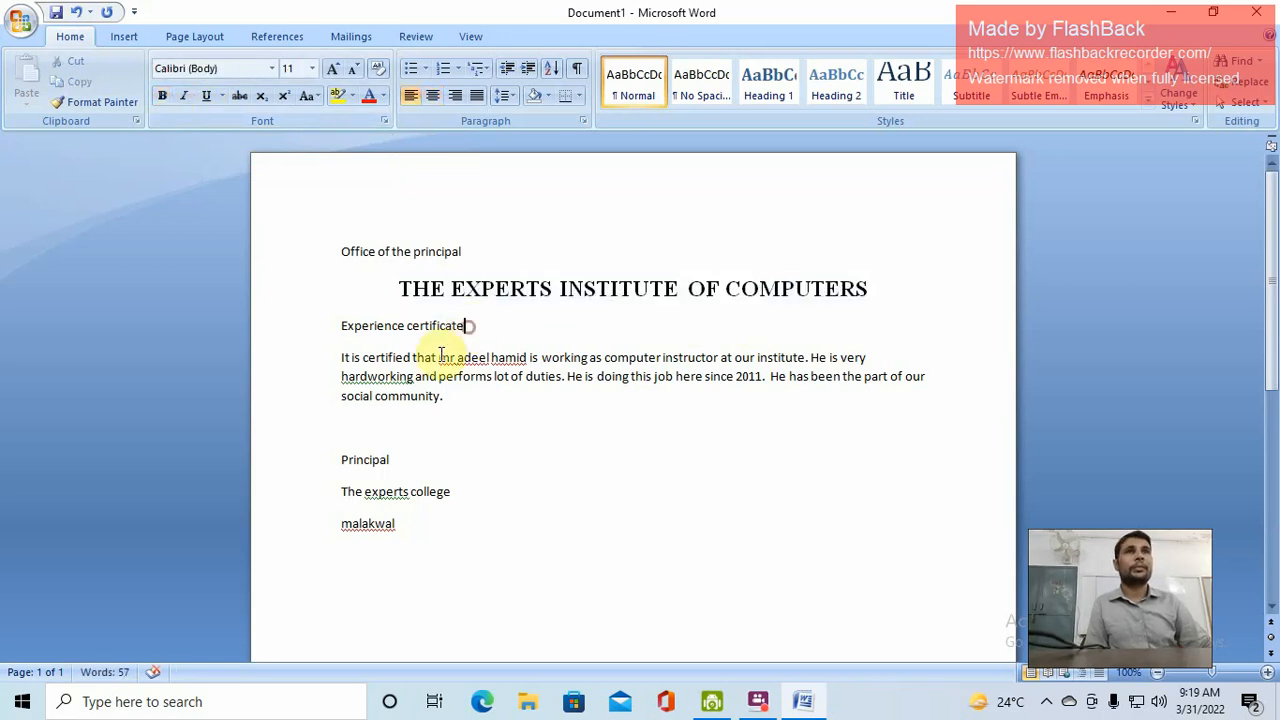
left_click(341, 326)
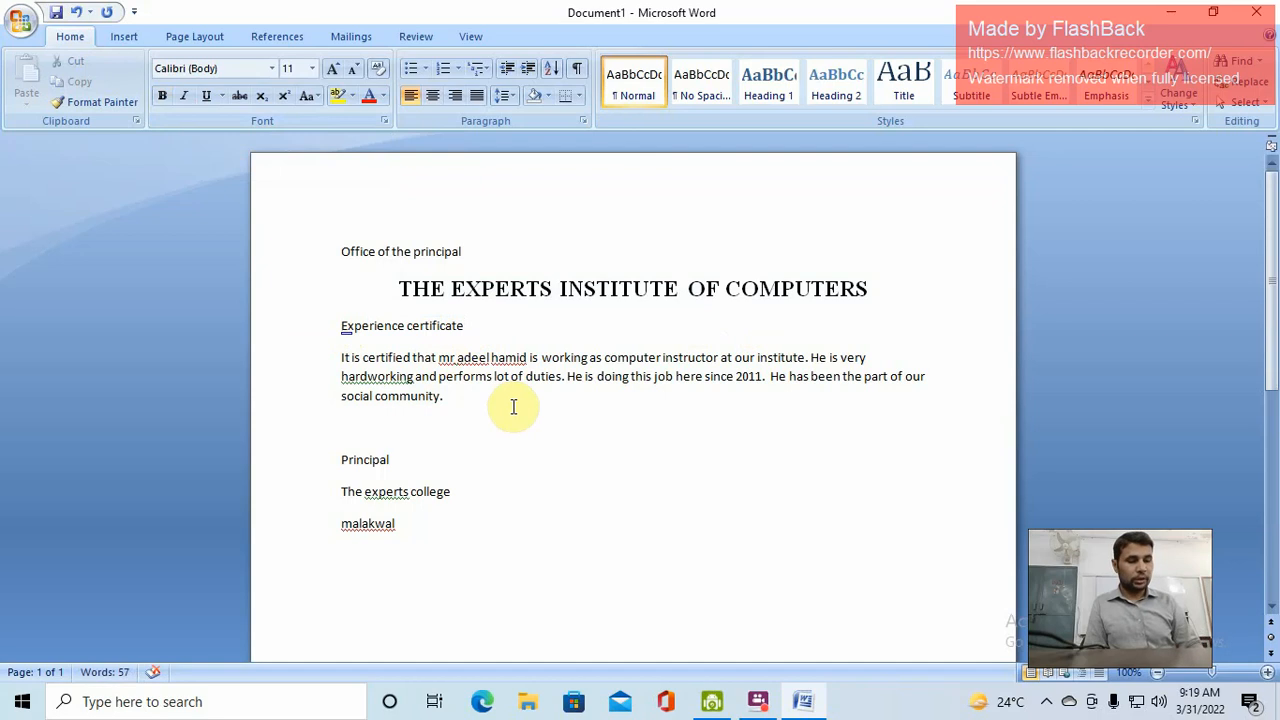
key("Return")
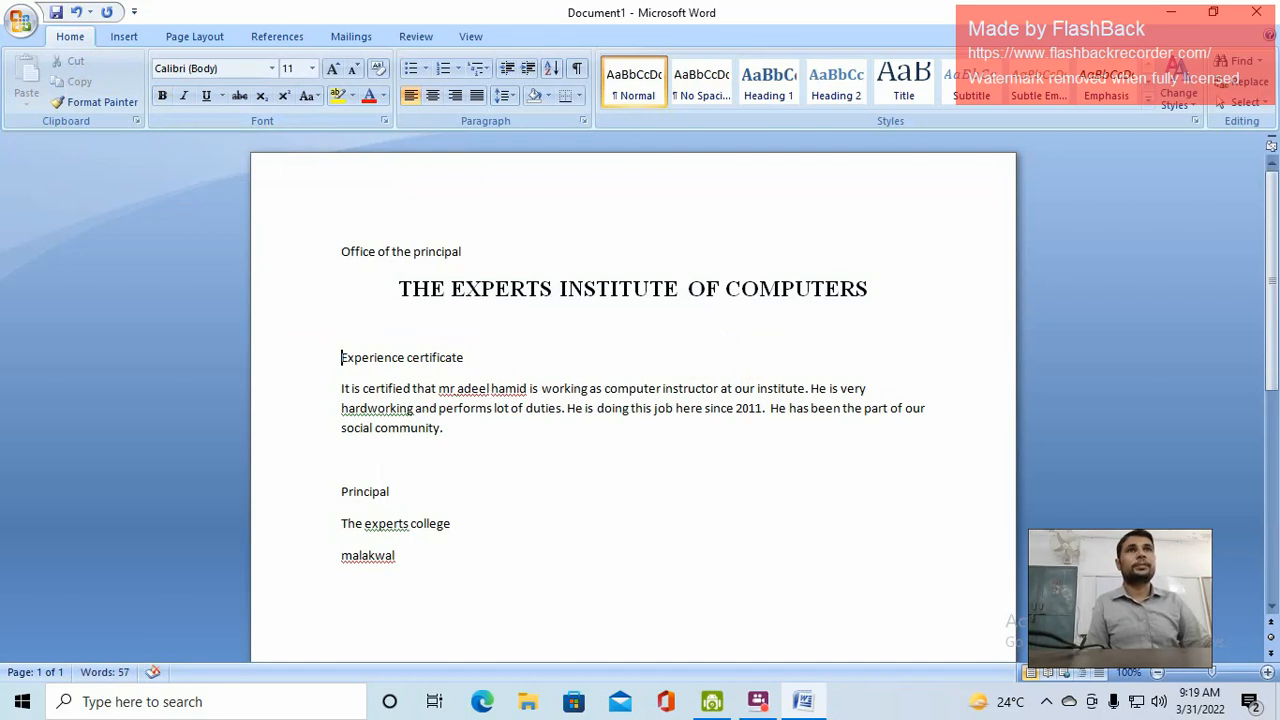
triple_click(480, 355)
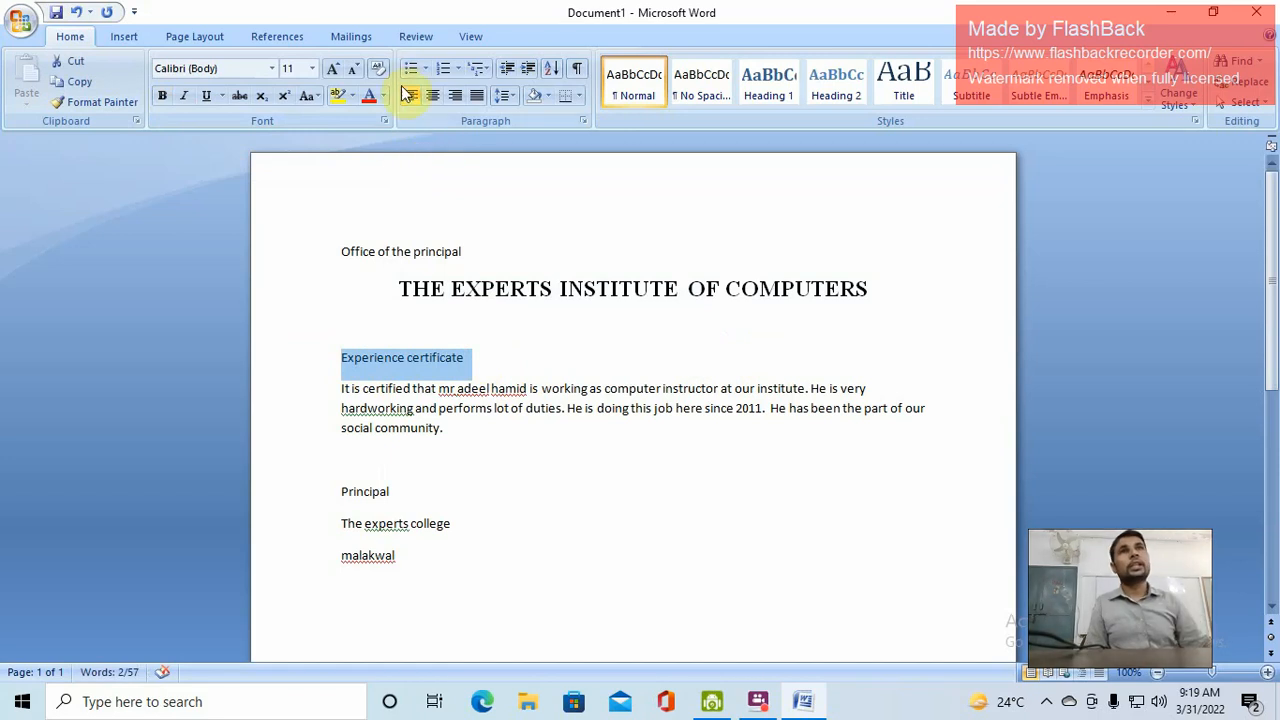
left_click(433, 96)
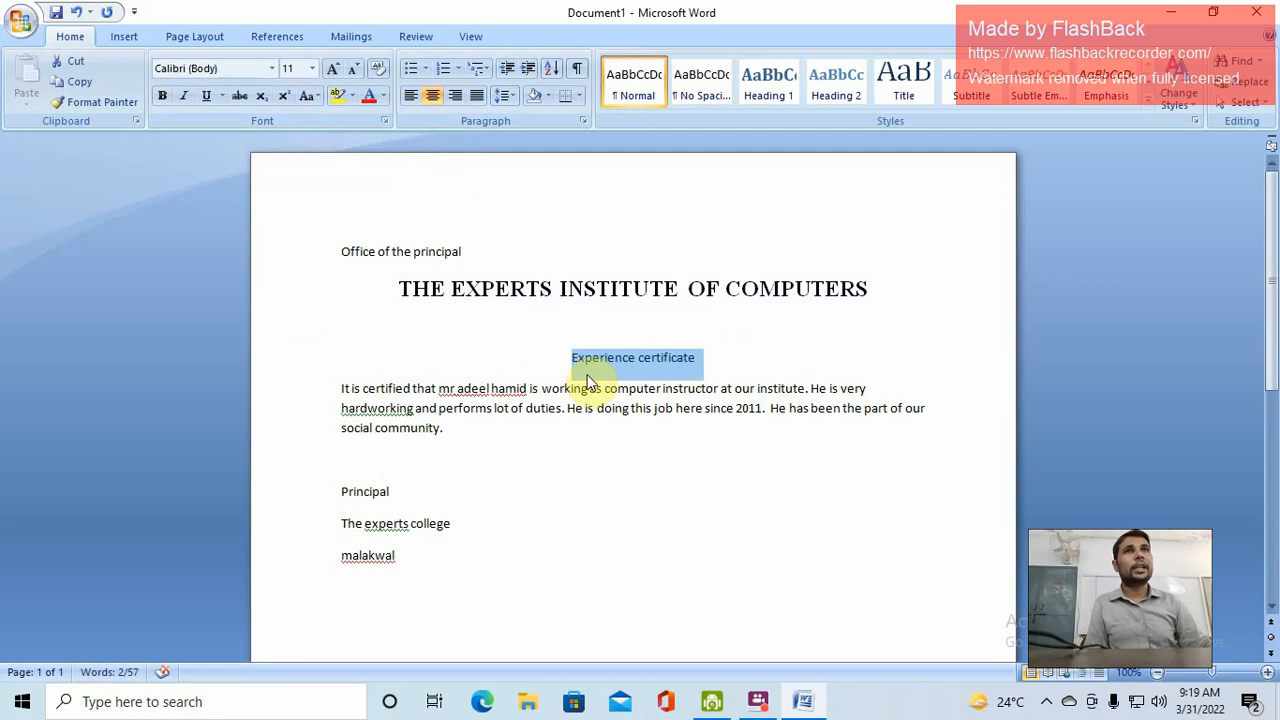
Change the heading to Capitalize Each Word case so it reads 'Experience Certificate'
left_click(314, 96)
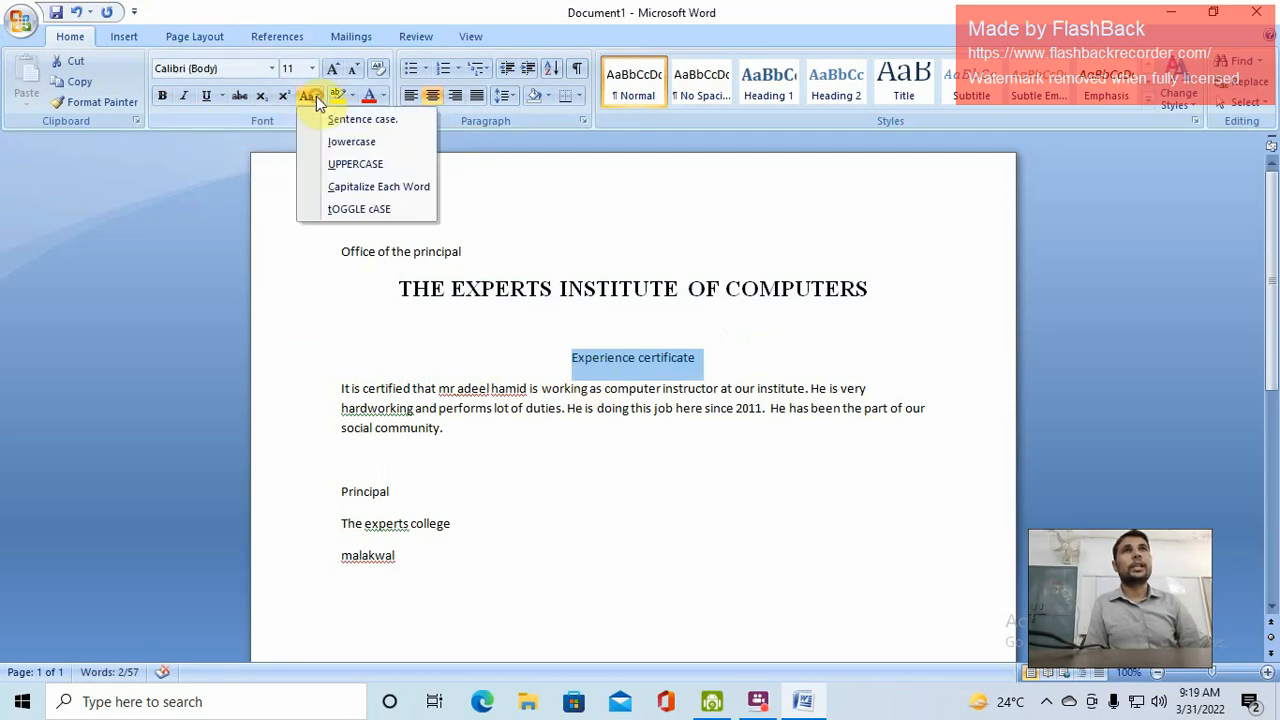
left_click(404, 190)
left_click(581, 355)
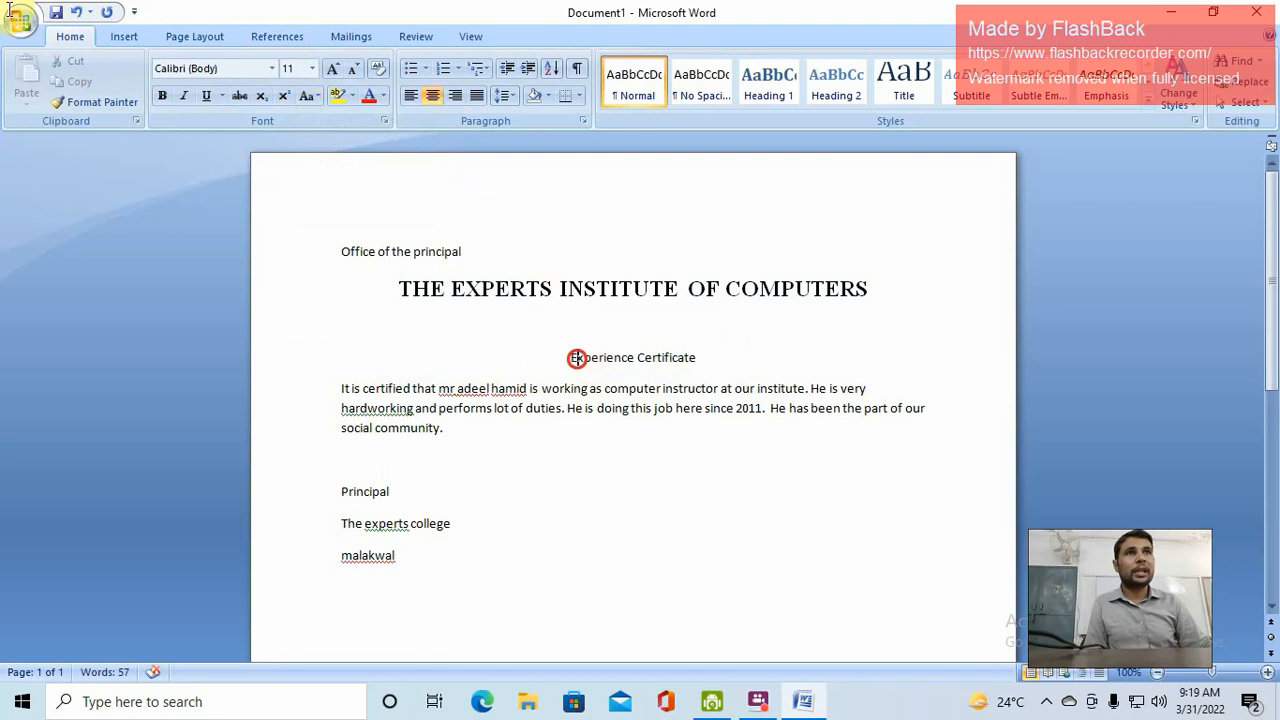
left_click_drag(577, 358, 571, 357)
left_click(645, 357)
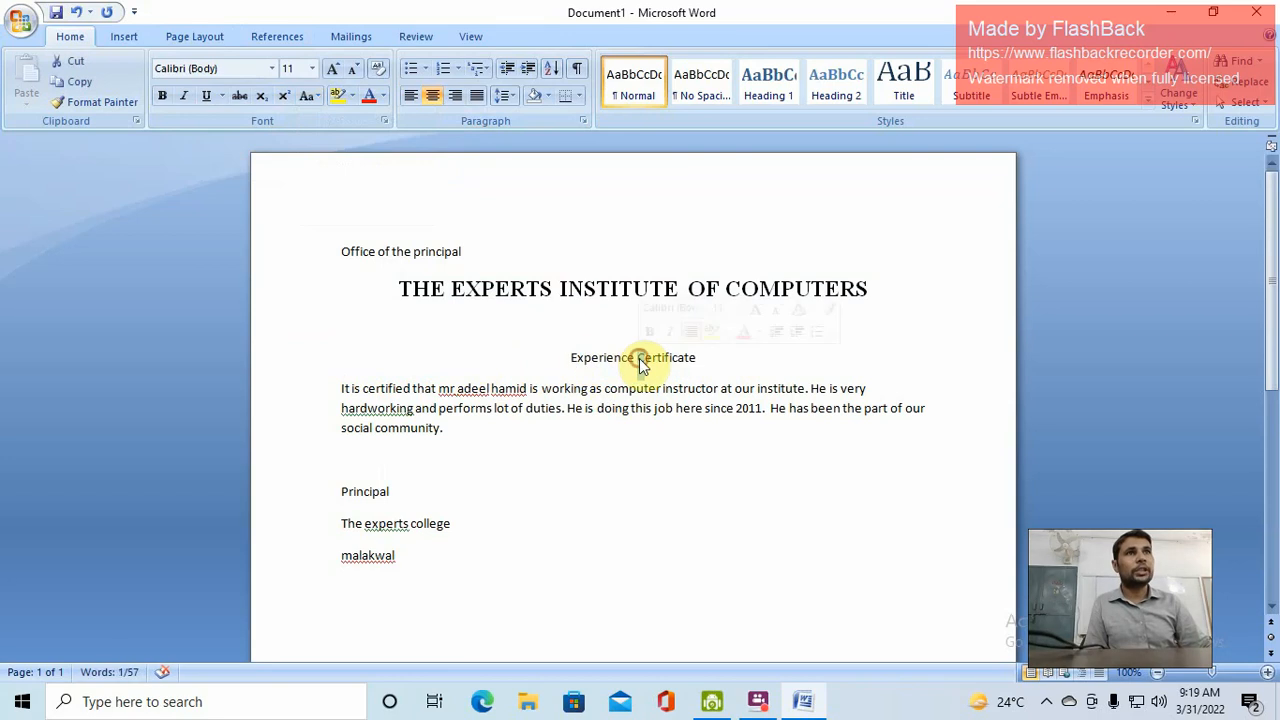
left_click(571, 357)
left_click_drag(571, 357, 697, 358)
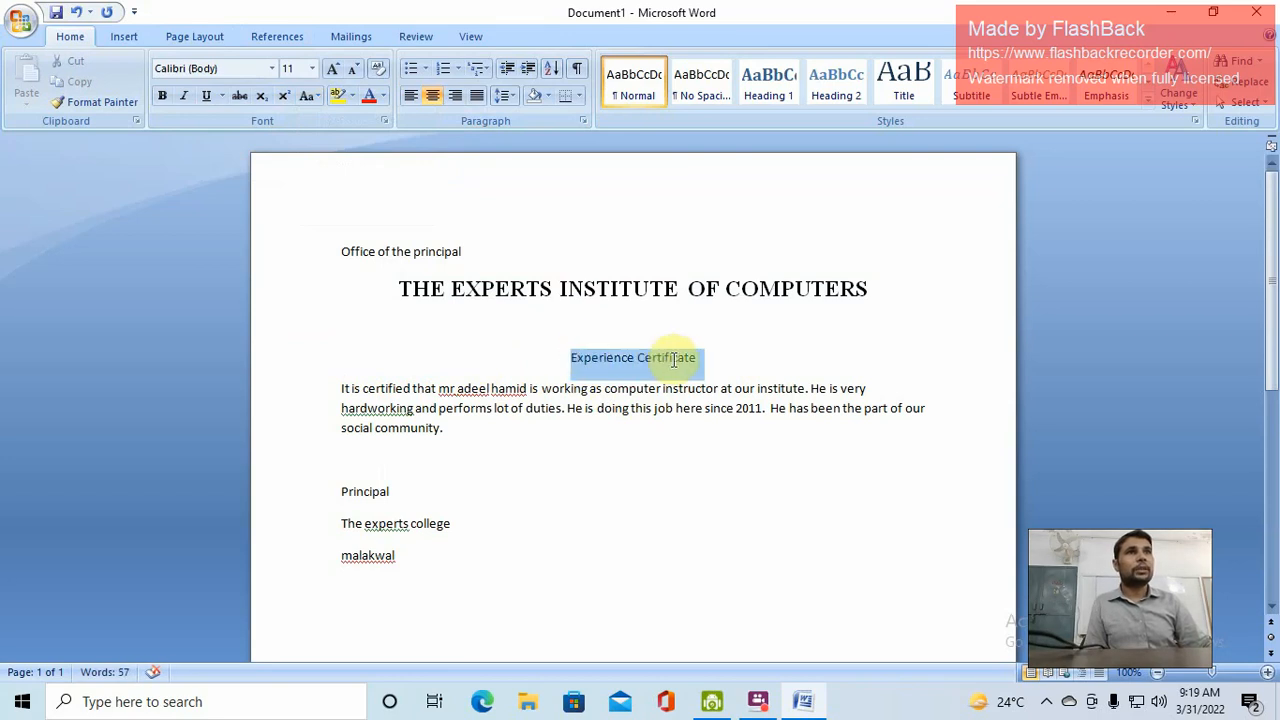
Make 'Experience Certificate' bold, underlined, 16 pt, in Times New Roman
left_click(162, 95)
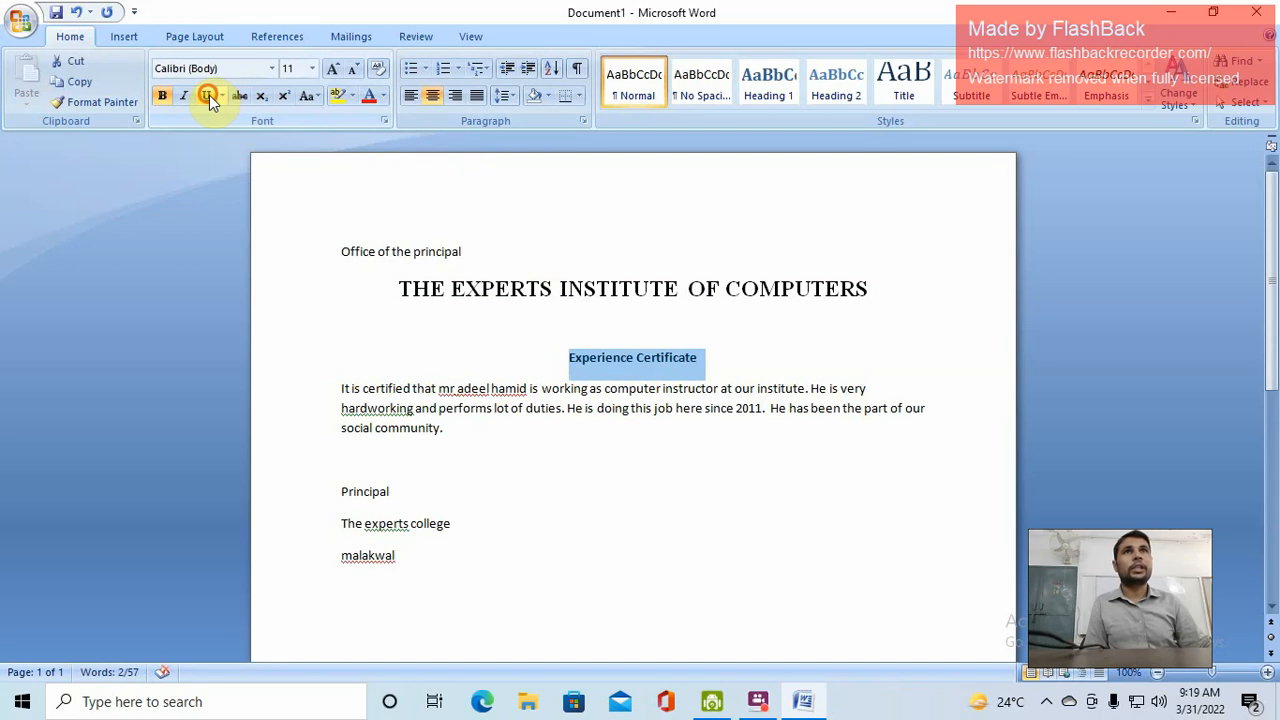
left_click(208, 95)
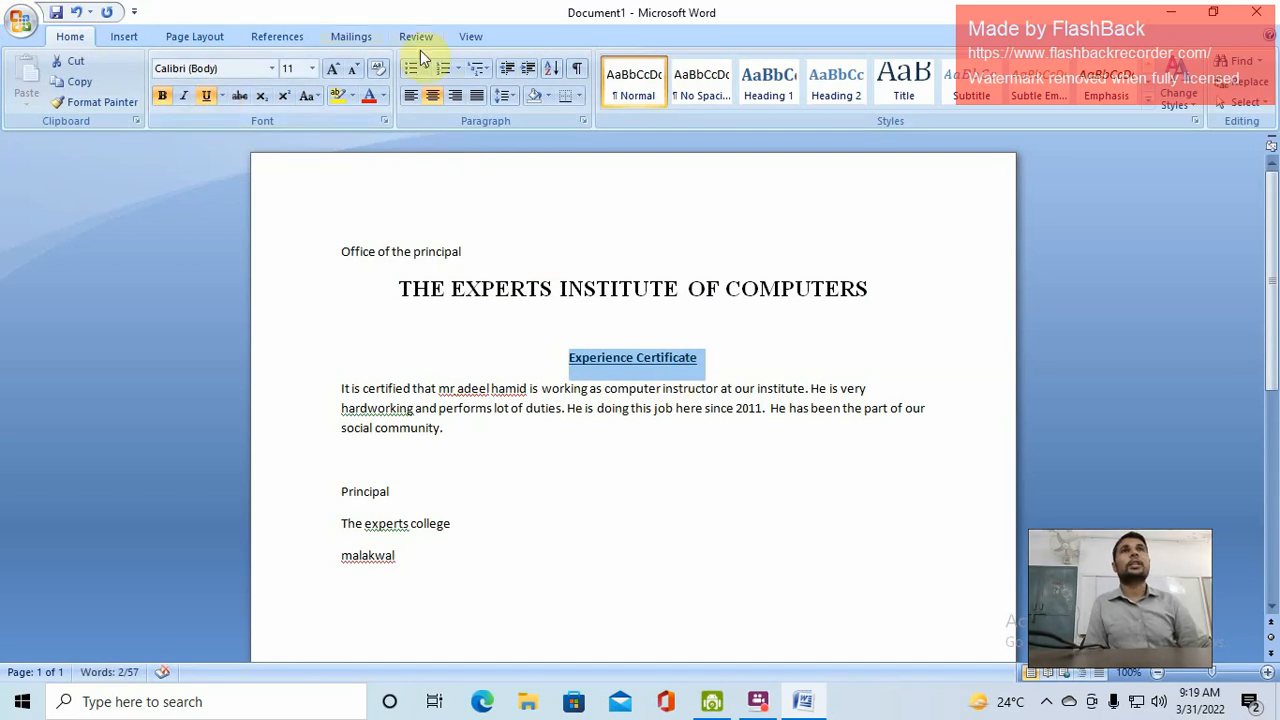
left_click(334, 70)
left_click(334, 70)
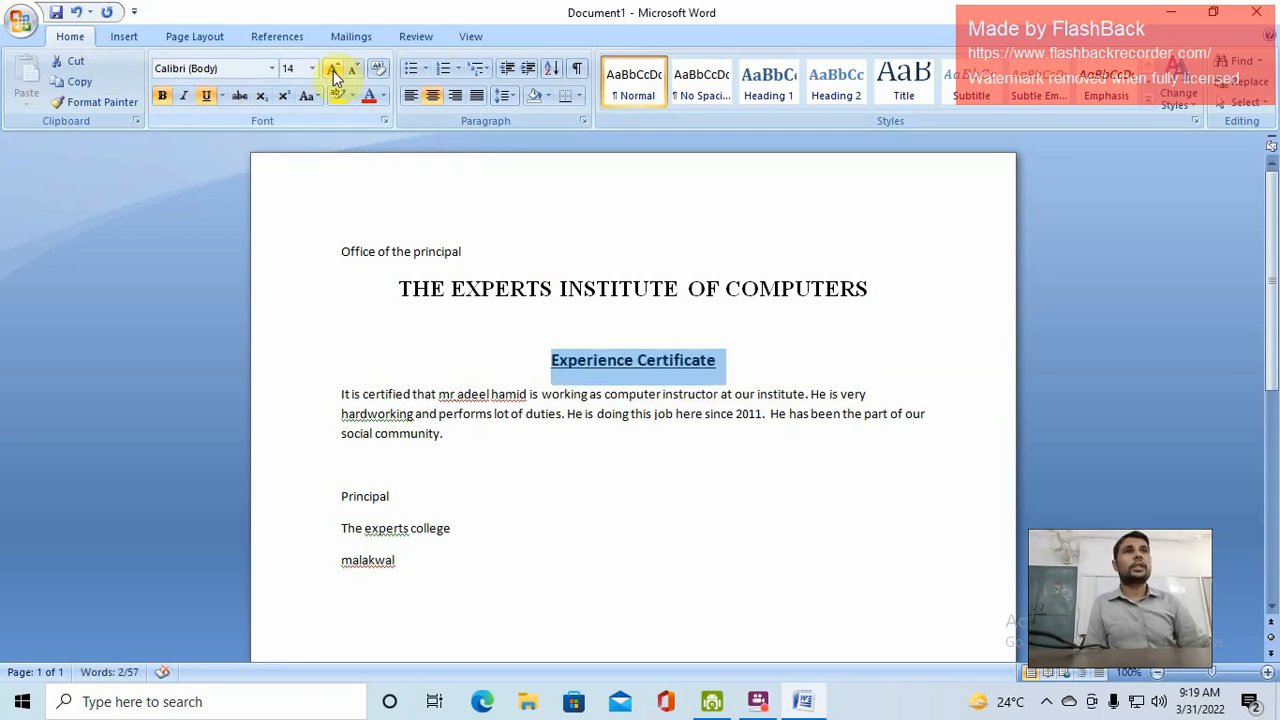
left_click(334, 70)
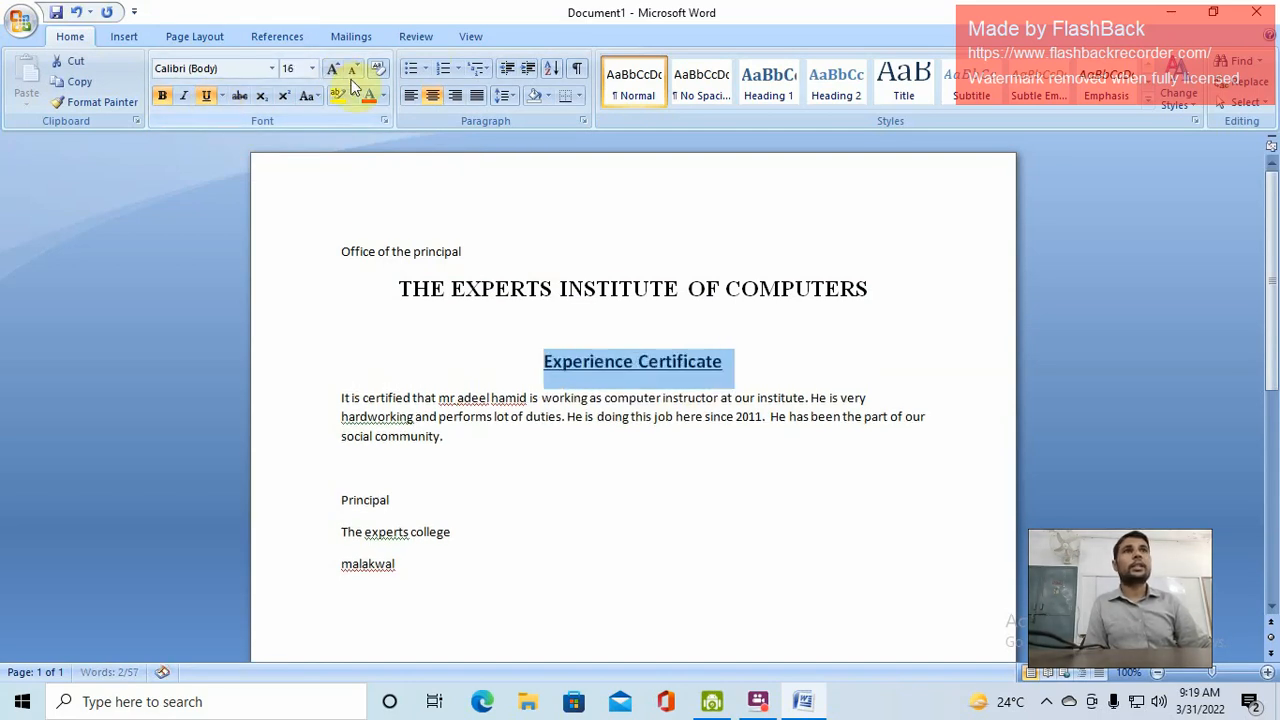
left_click(273, 68)
left_click(200, 175)
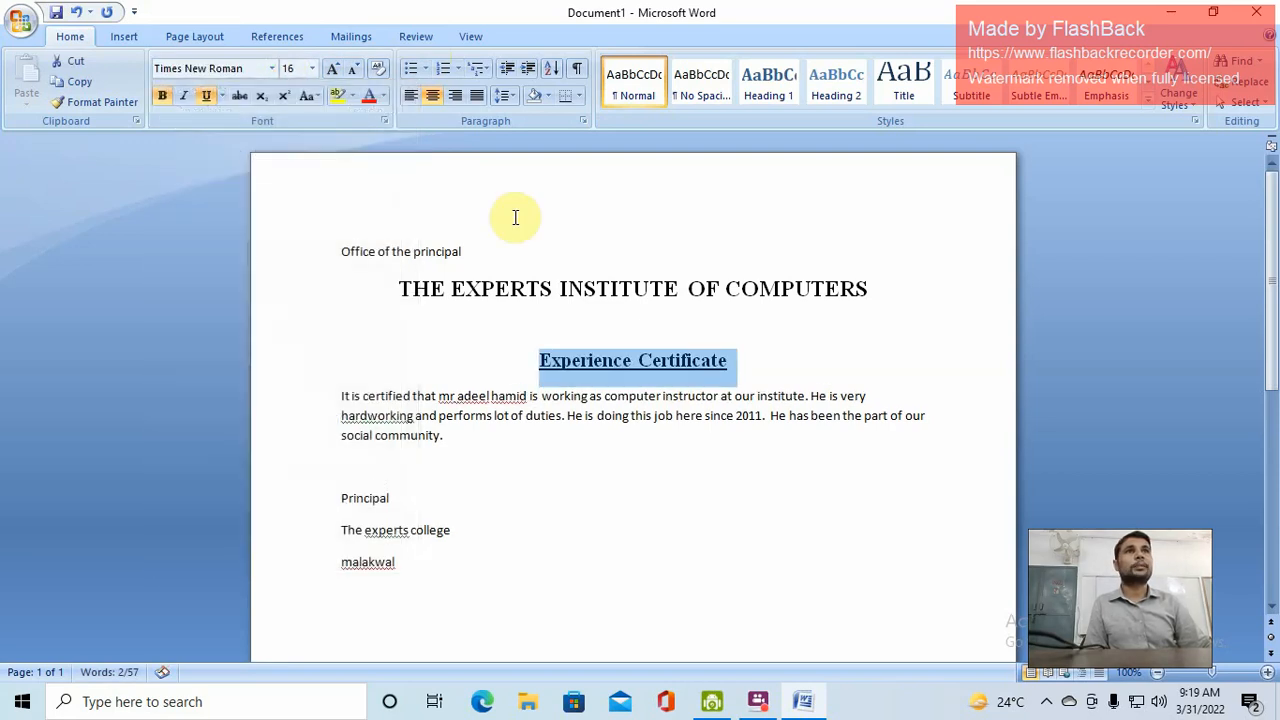
left_click(632, 419)
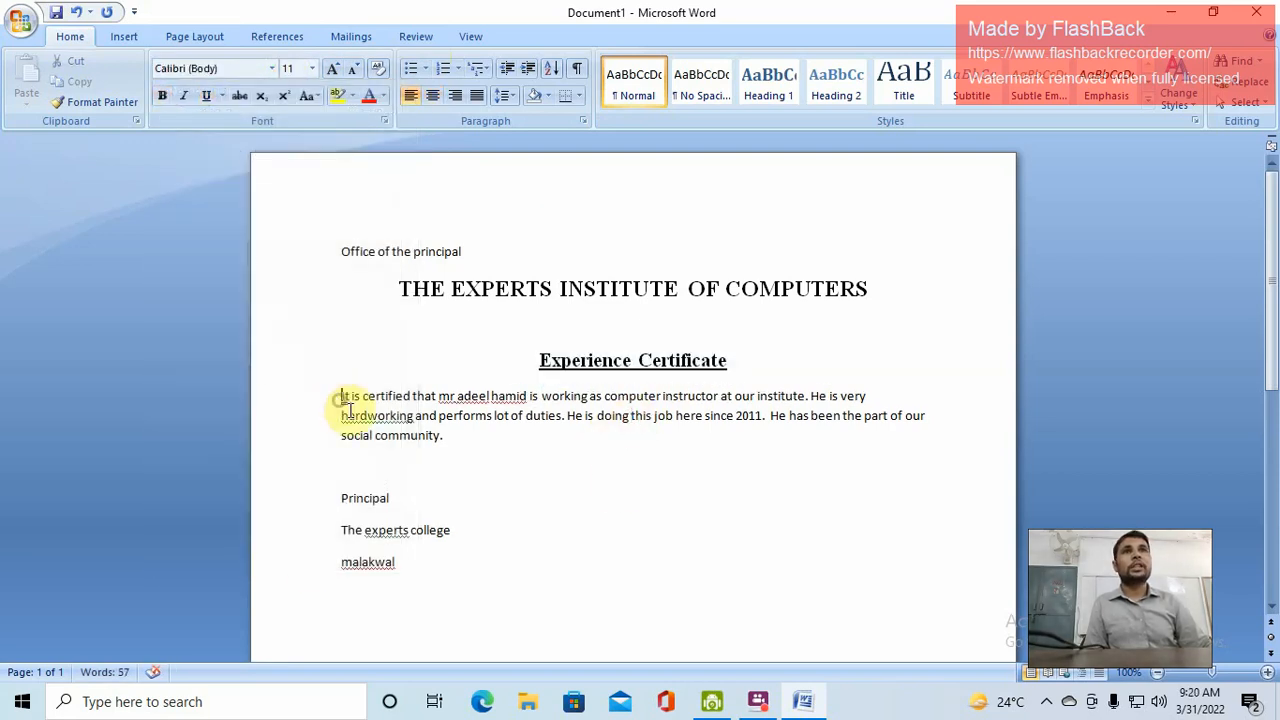
Insert a blank line above the body paragraph
left_click_drag(341, 396, 441, 435)
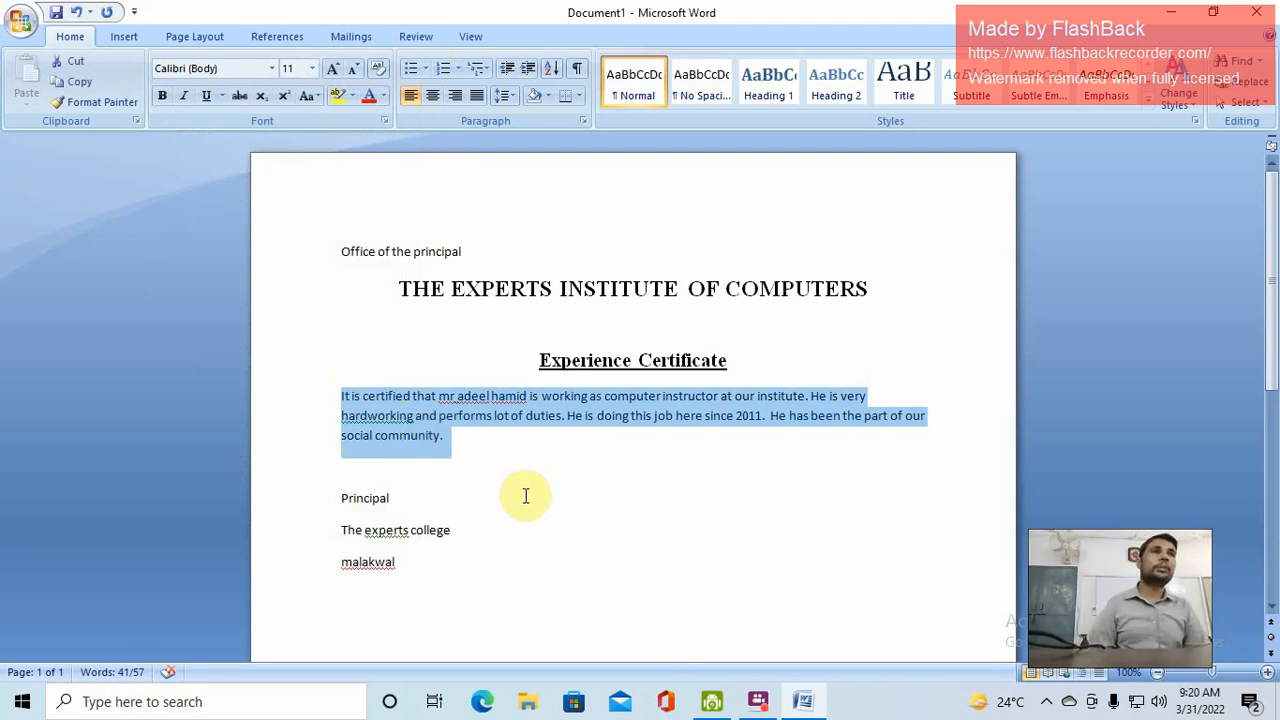
left_click(551, 397)
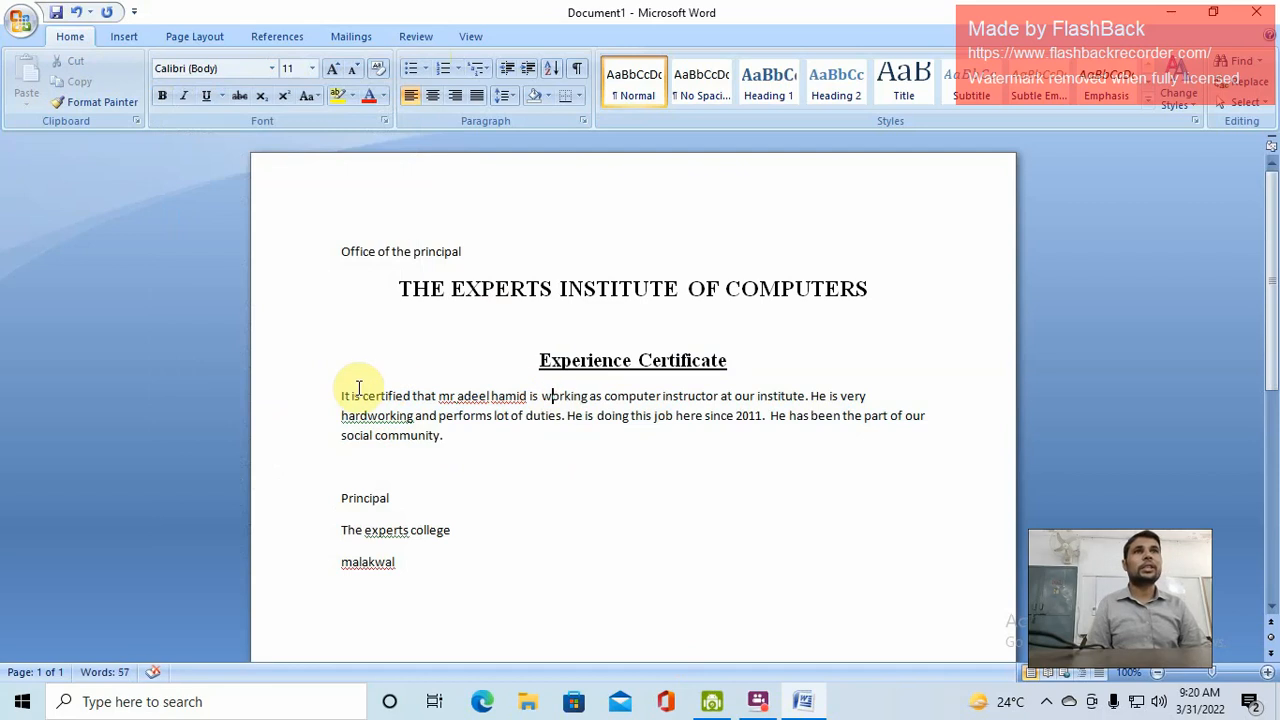
left_click(339, 396)
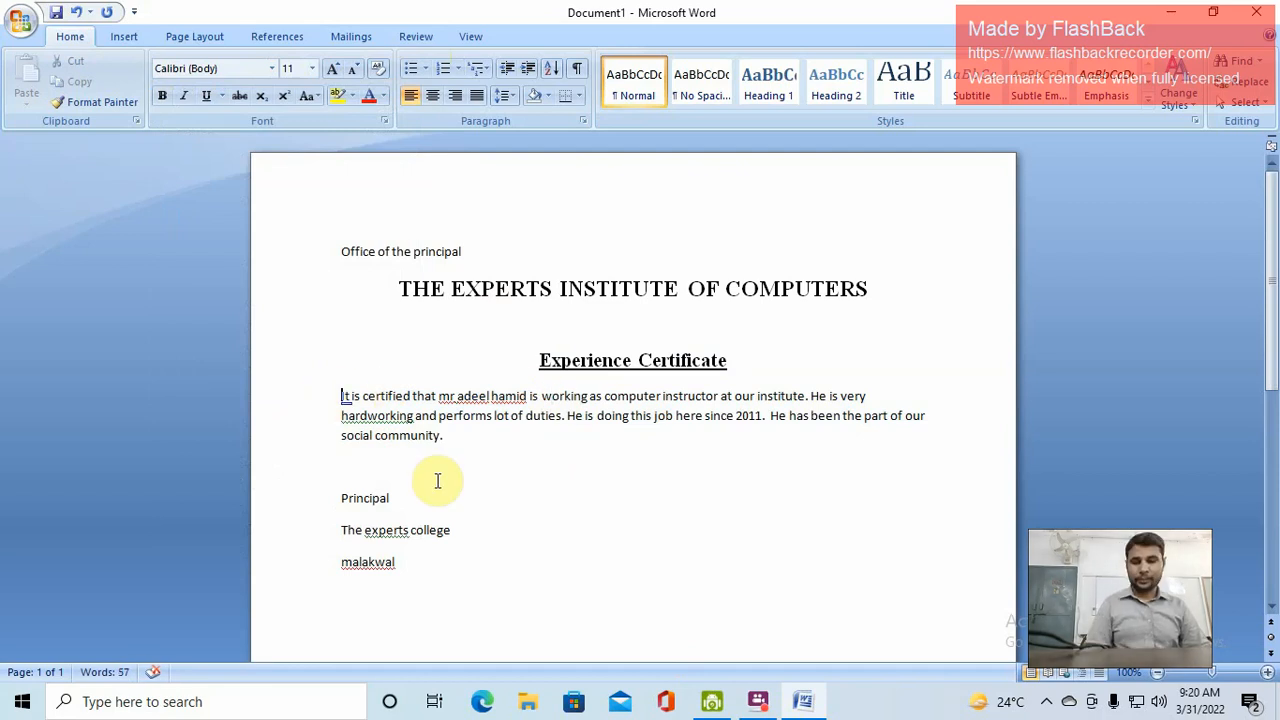
key("Return")
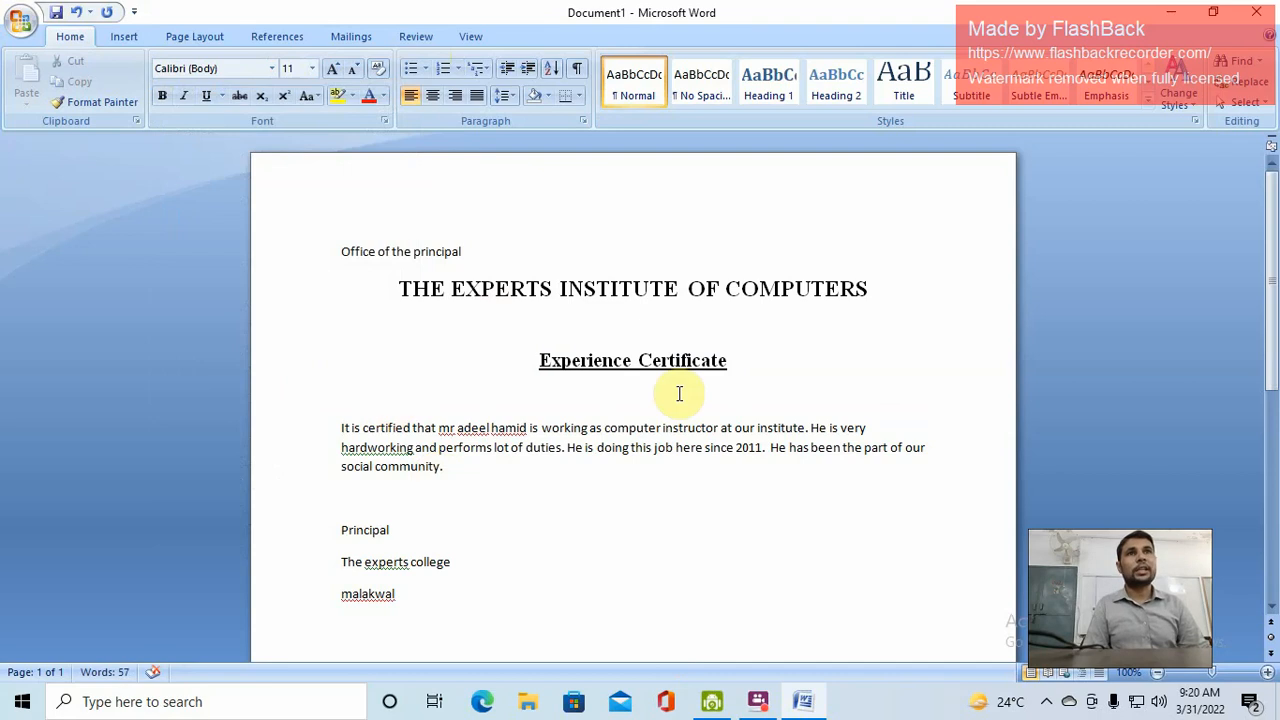
Justify the body paragraph to both margins
left_click_drag(446, 466, 337, 423)
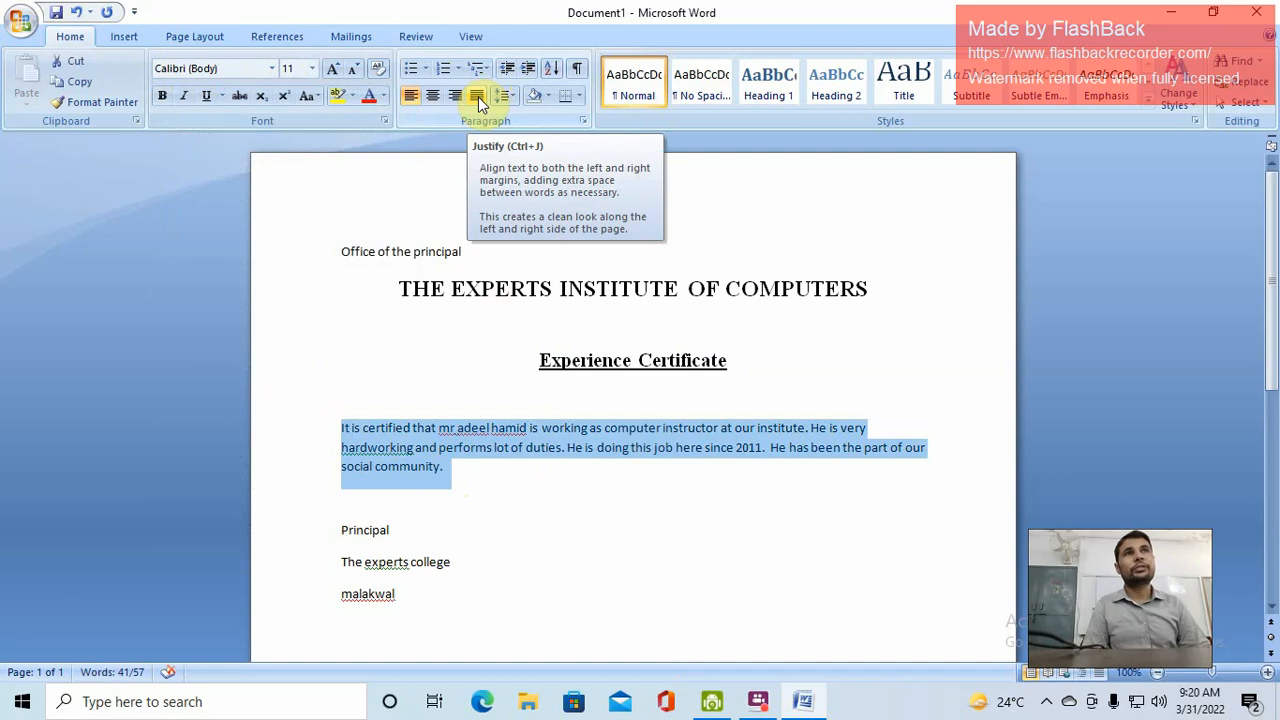
left_click(866, 429)
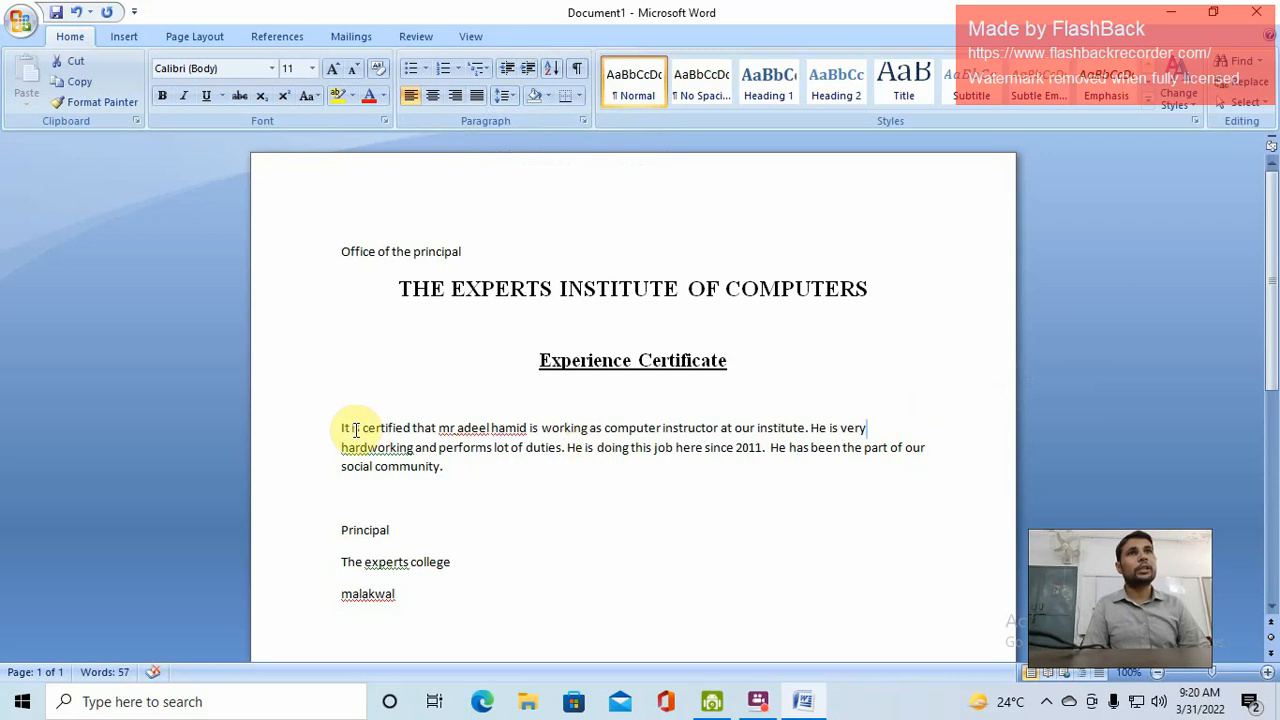
mouse_move(343, 427)
left_mouse_down()
mouse_move(437, 474)
mouse_move(448, 466)
mouse_move(395, 447)
mouse_move(346, 400)
mouse_move(338, 418)
left_mouse_up()
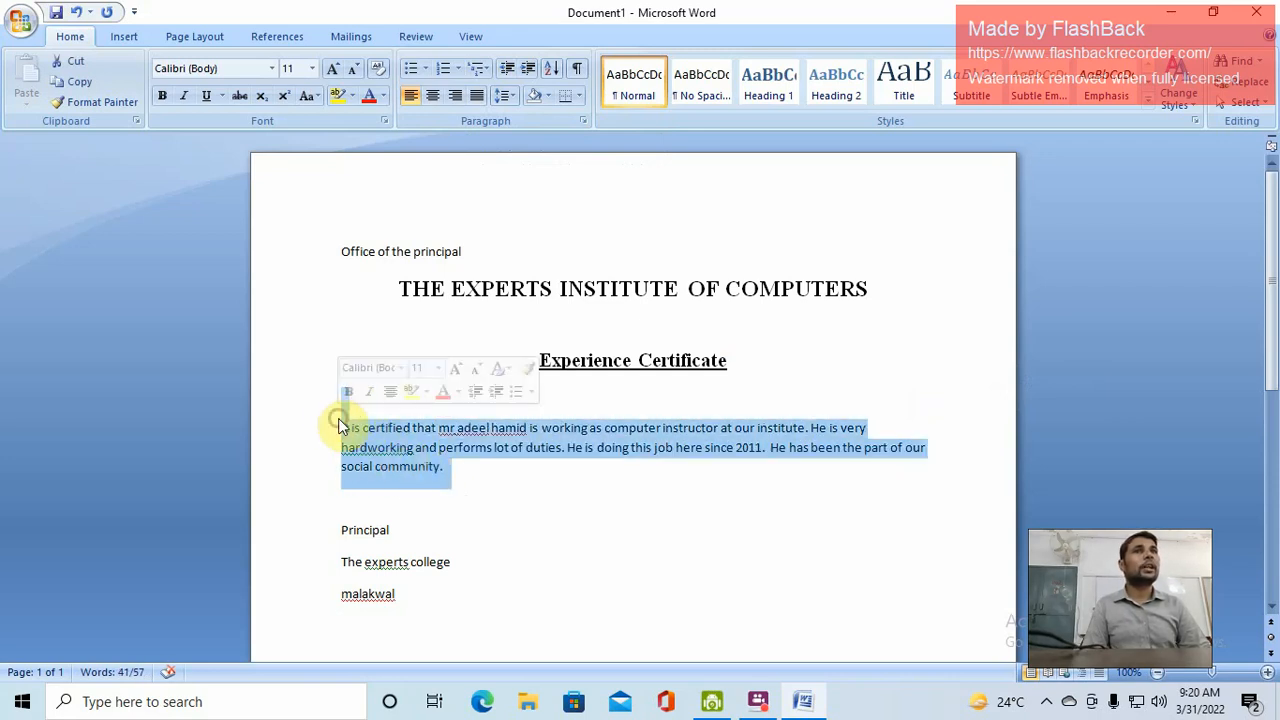
left_click(480, 97)
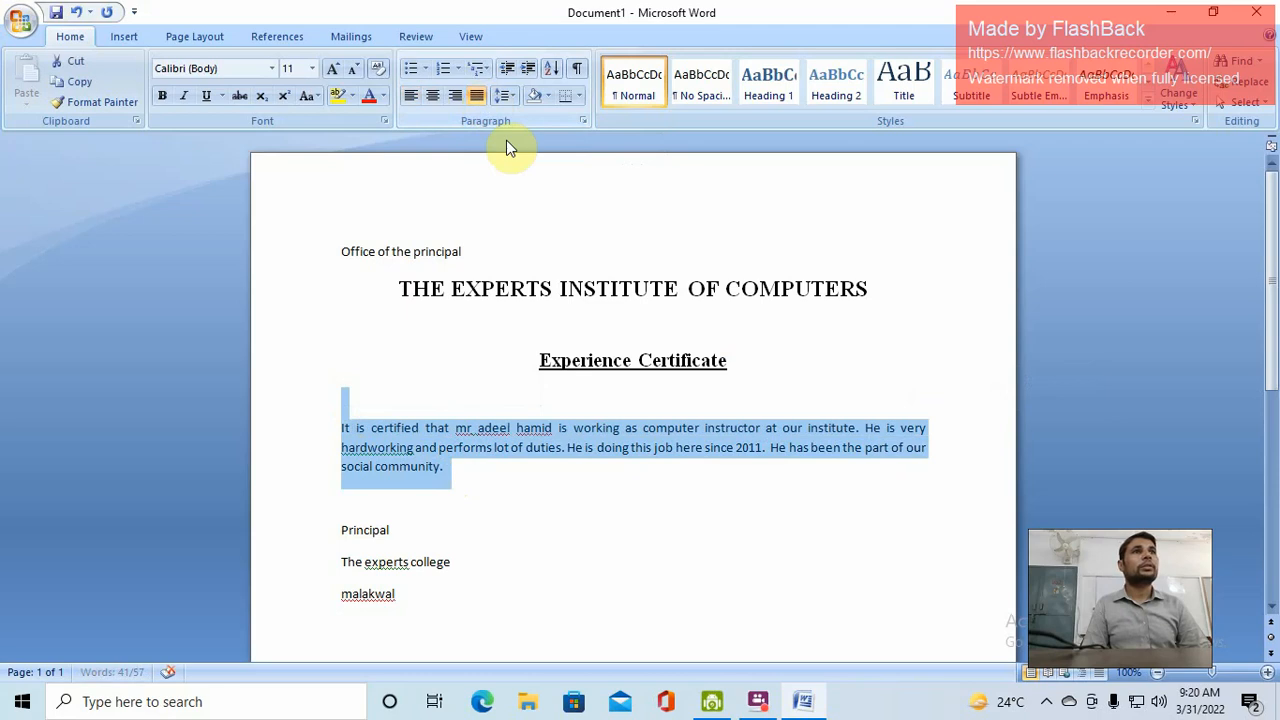
left_click(905, 462)
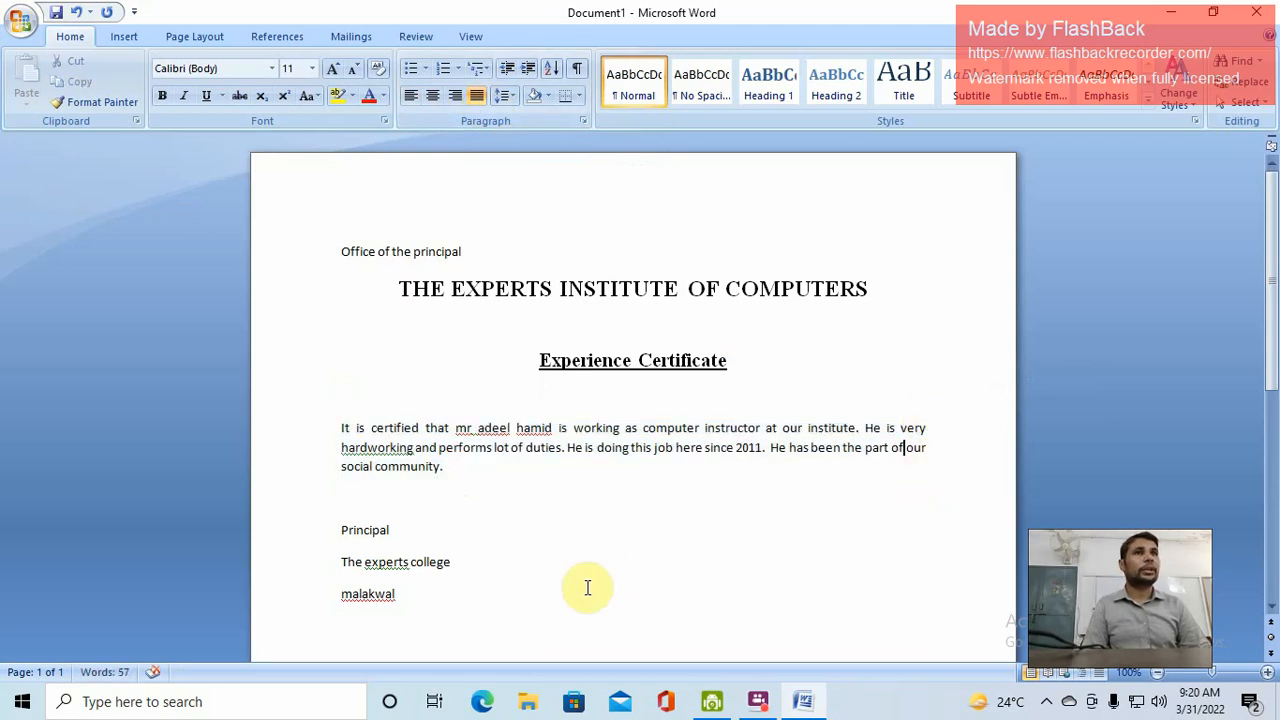
Set the body paragraph to 14 pt Times New Roman
left_click_drag(459, 477, 343, 432)
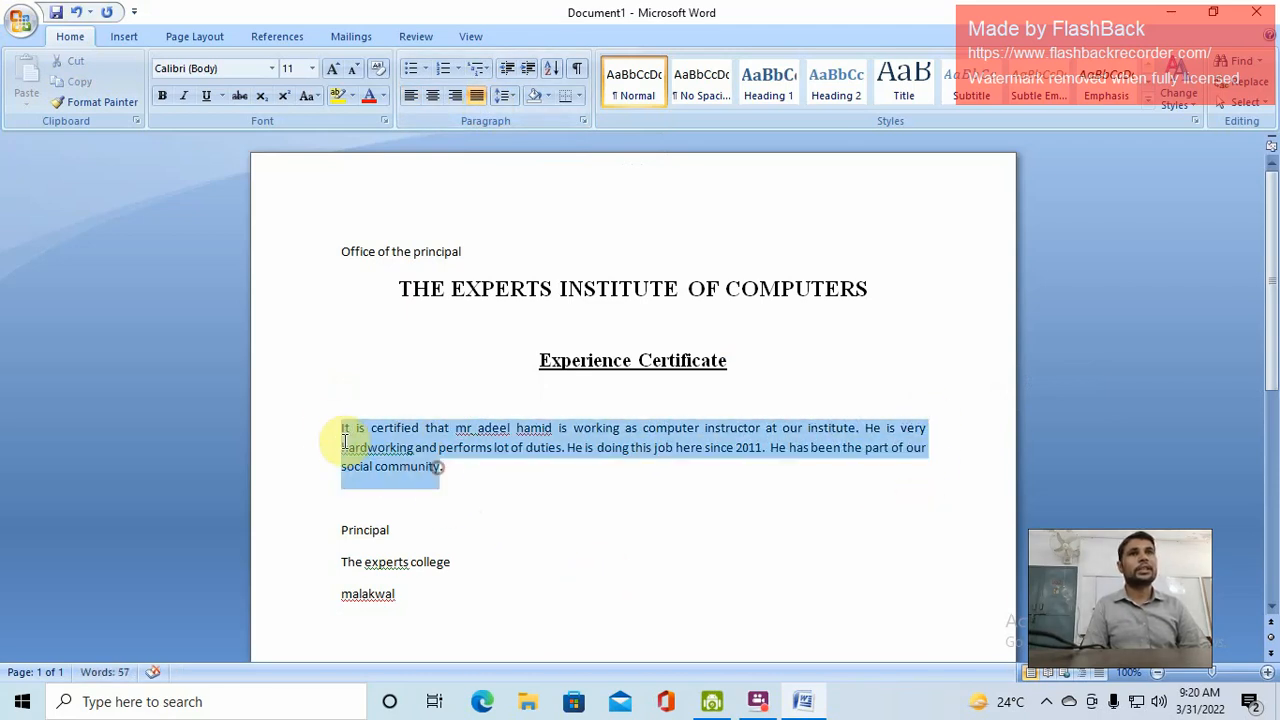
left_click(336, 72)
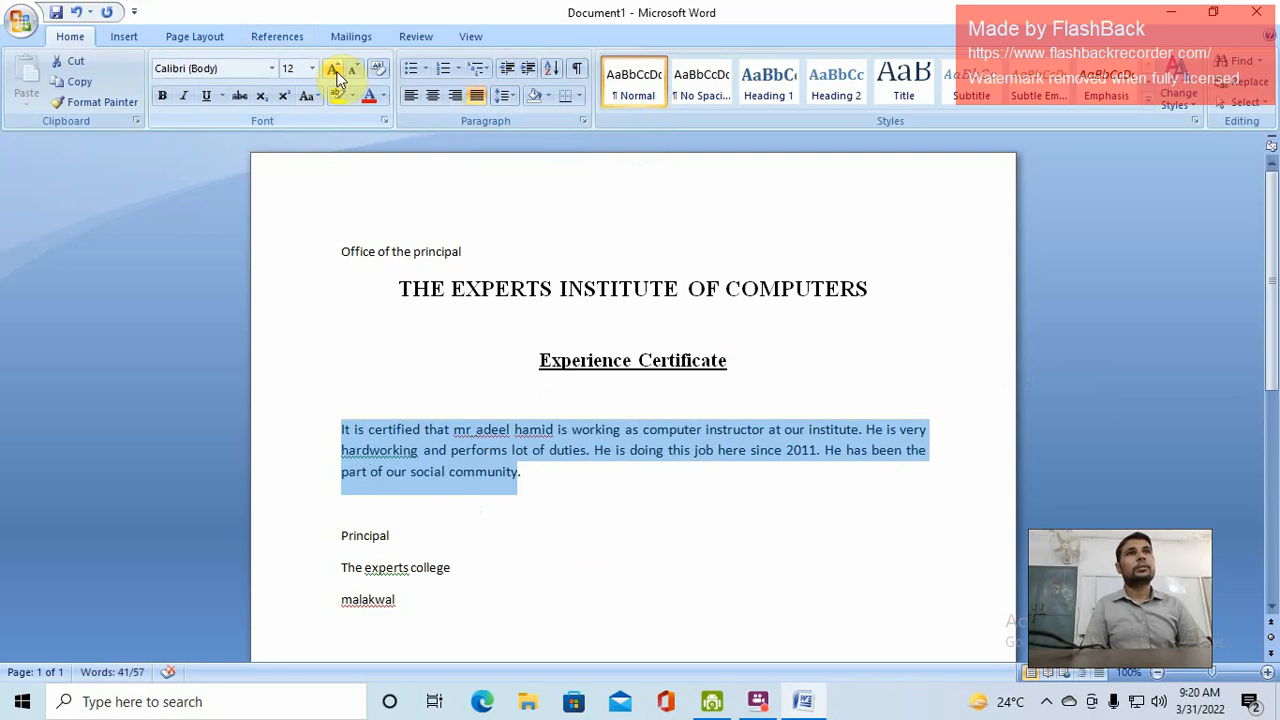
left_click(336, 72)
left_click(690, 452)
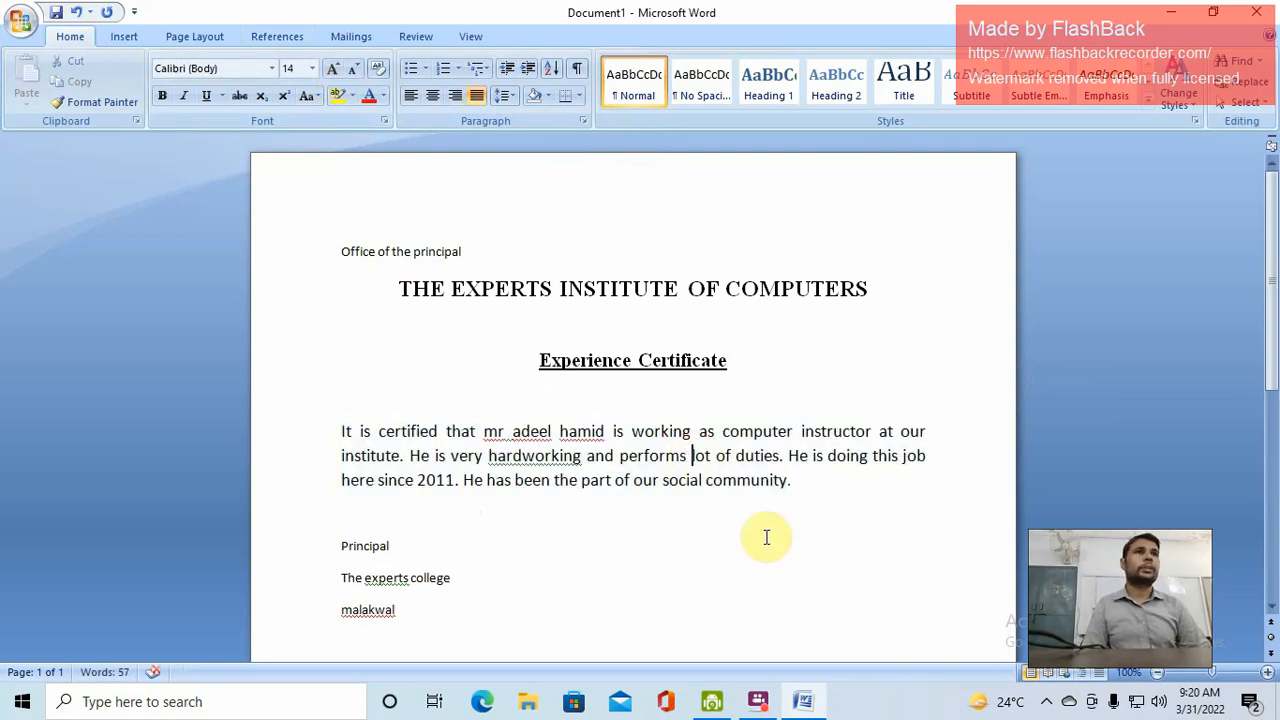
left_click_drag(805, 480, 341, 441)
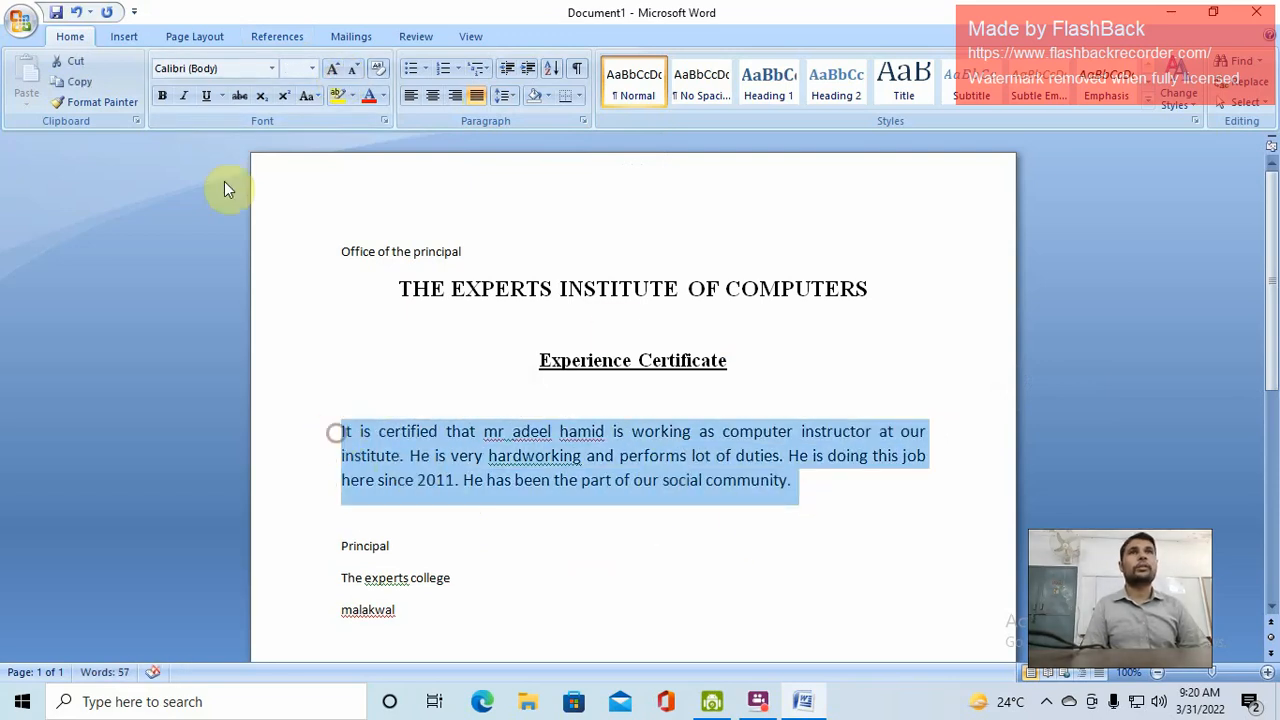
left_click(271, 68)
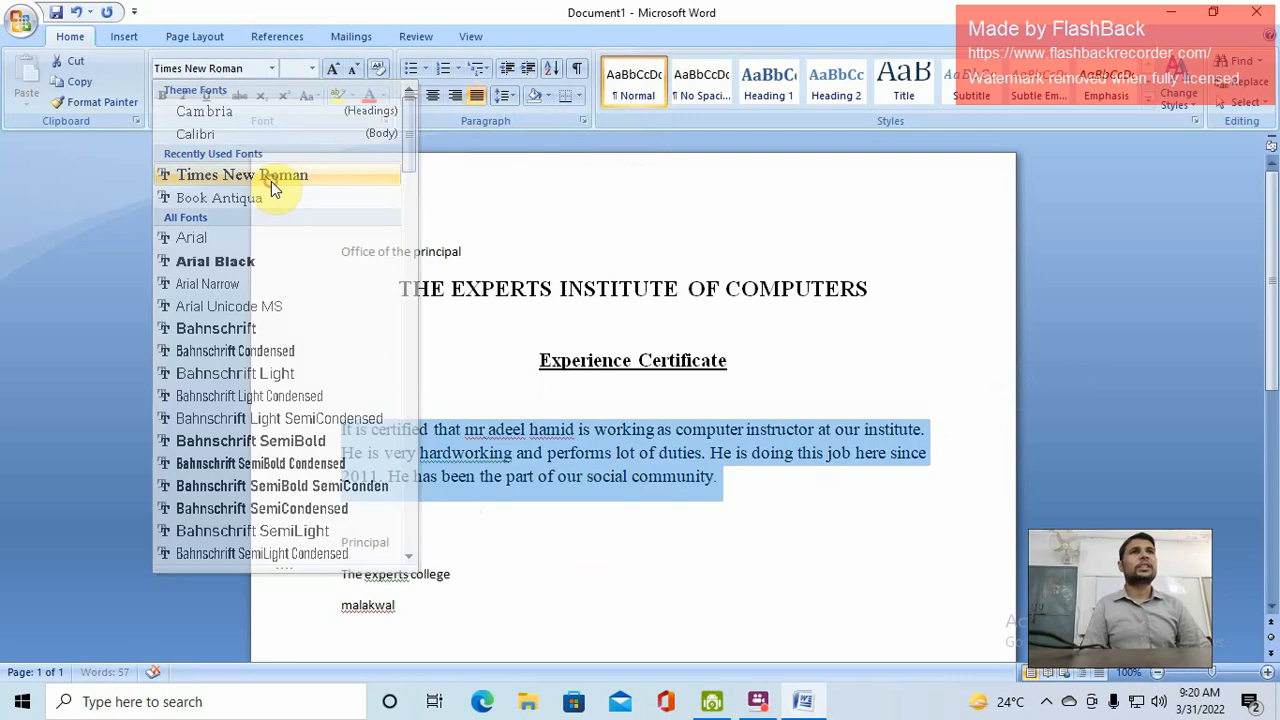
left_click(276, 176)
left_click(623, 457)
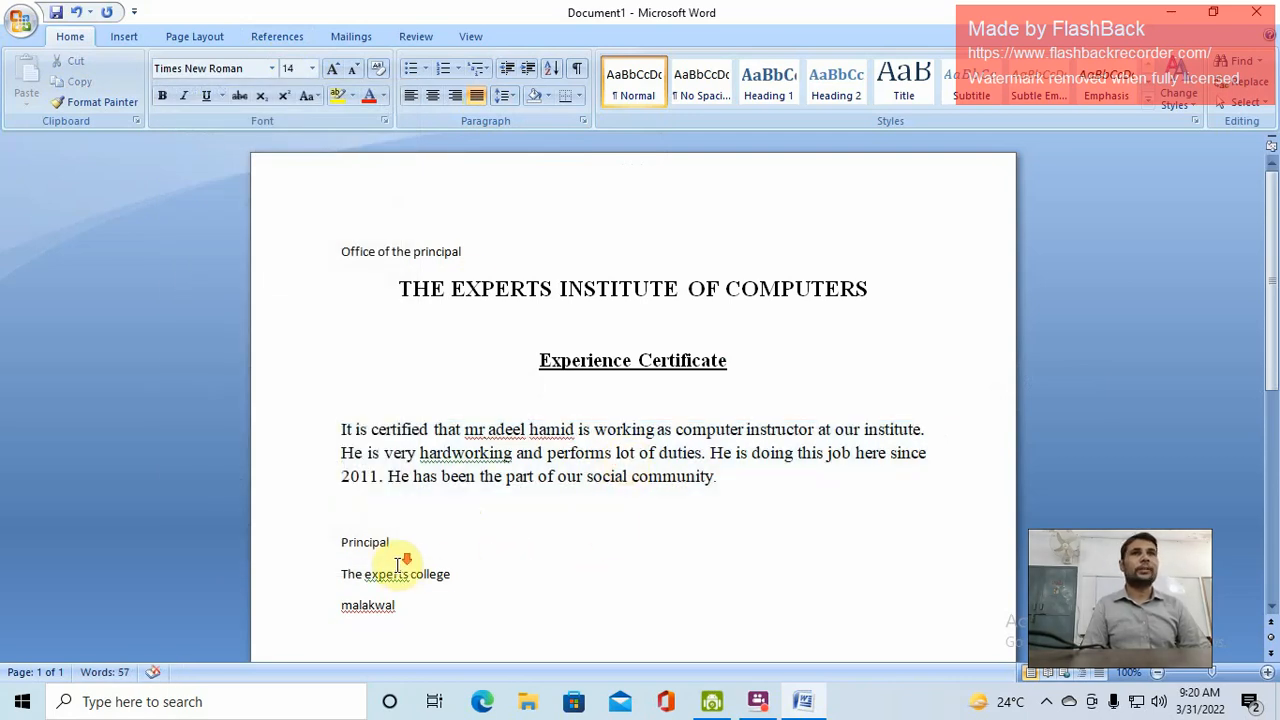
Fix spacing in the paragraph: separate the surname from 'is' and split 'hardworking' into 'hard working'
scroll(543, 517, "down", 1)
scroll(386, 506, "up", 1)
left_click(576, 432)
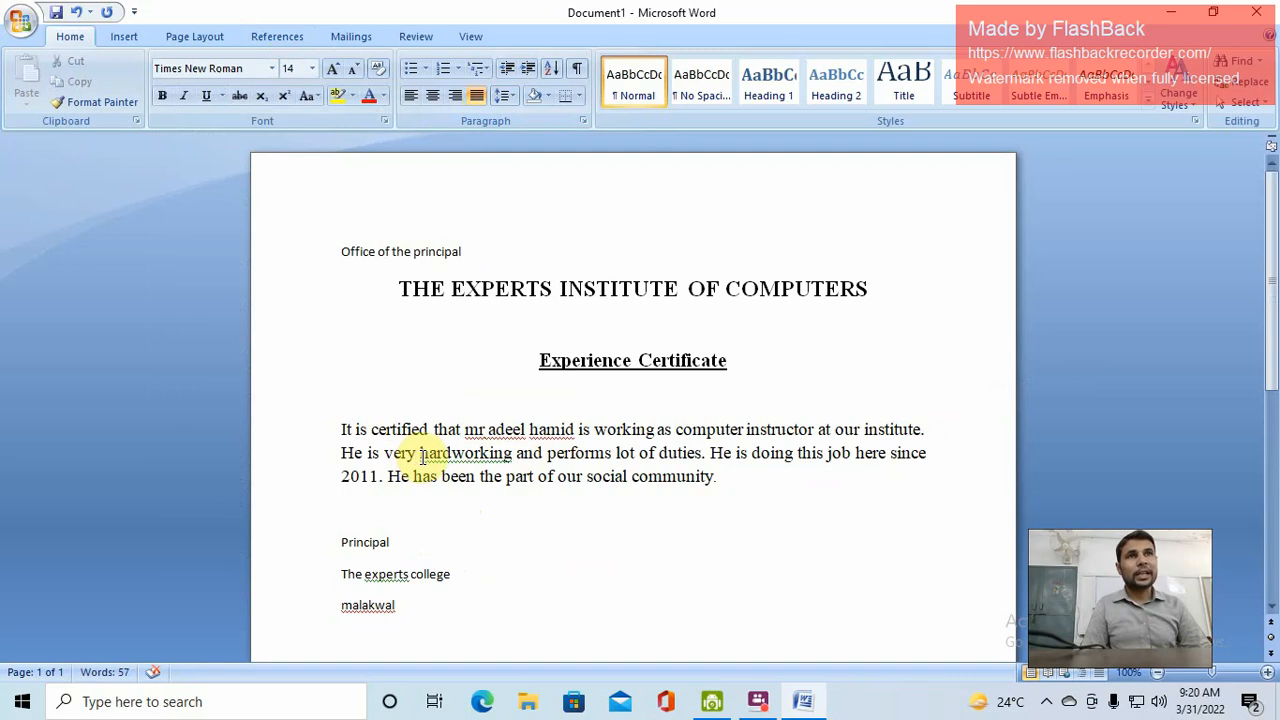
left_click_drag(421, 456, 471, 453)
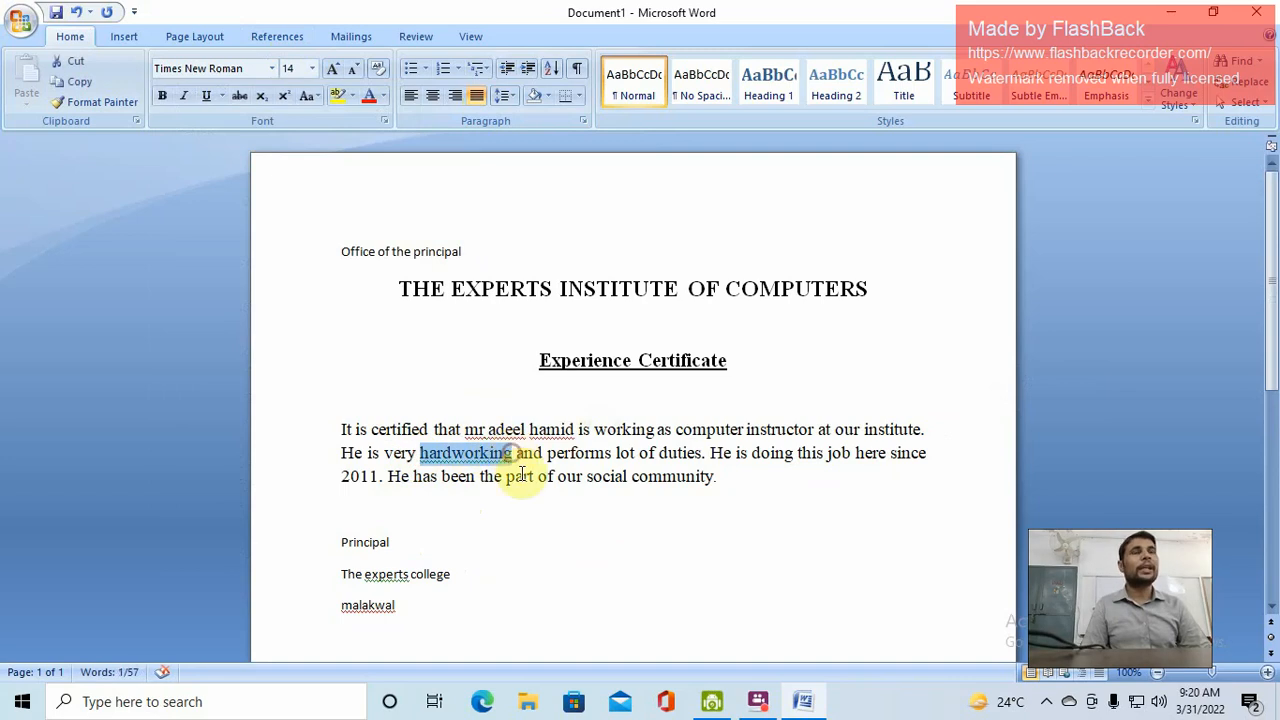
left_click(548, 454)
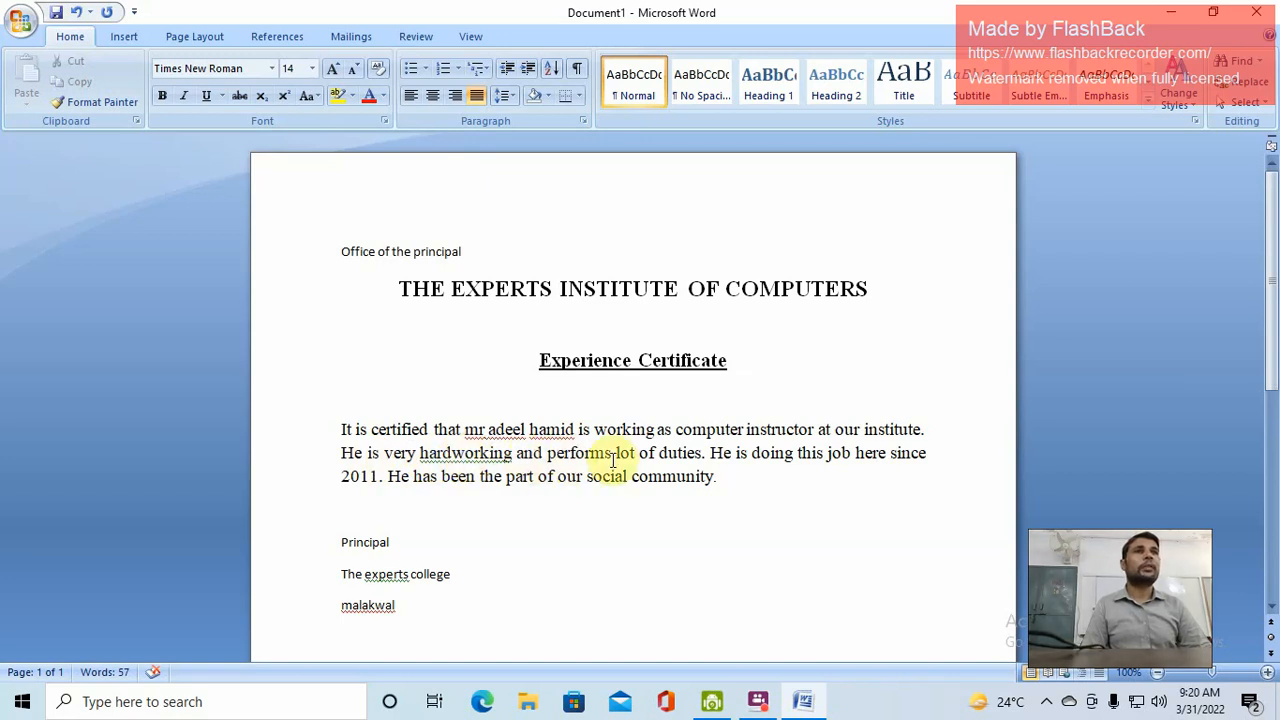
right_click(471, 453)
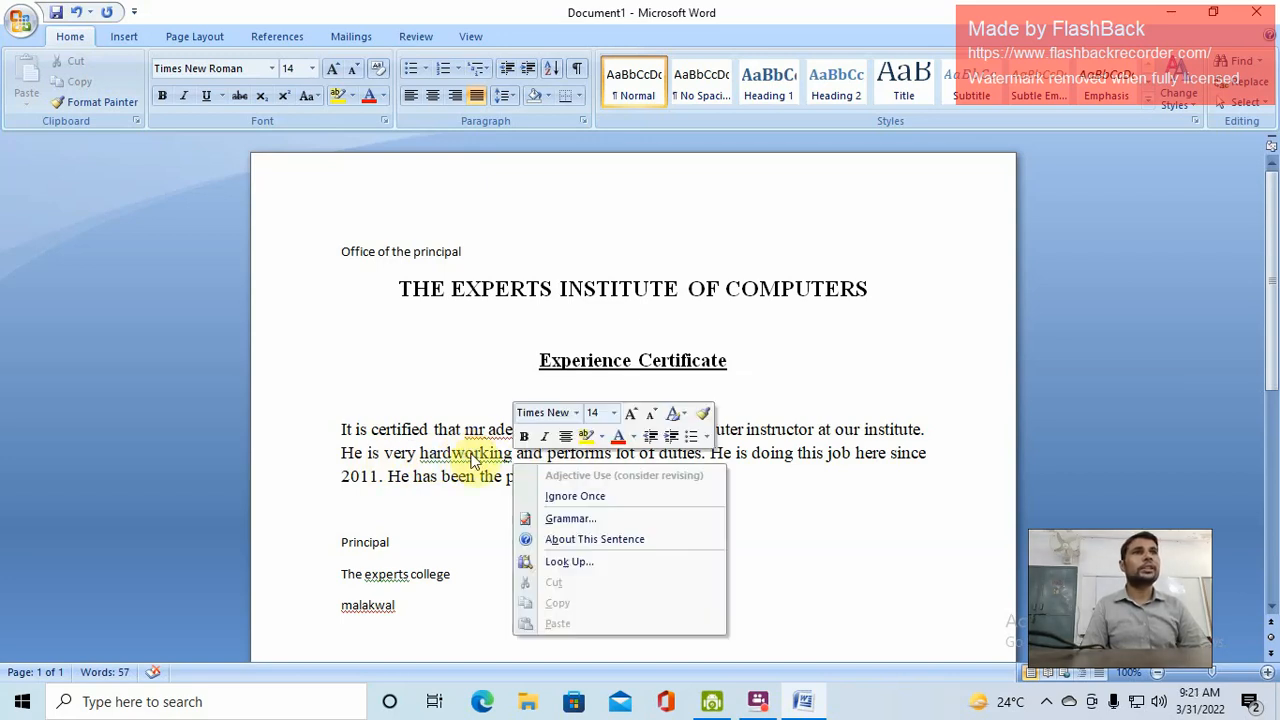
left_click(470, 453)
right_click(473, 454)
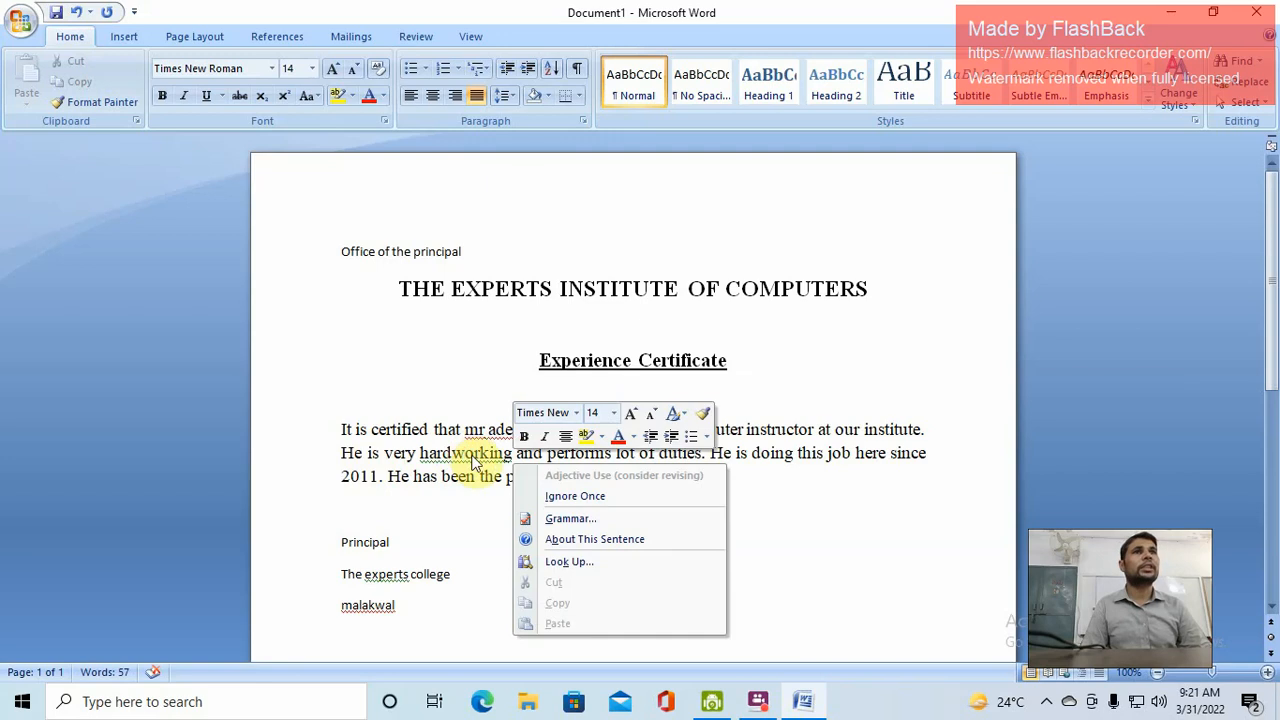
left_click(466, 456)
left_click(453, 453)
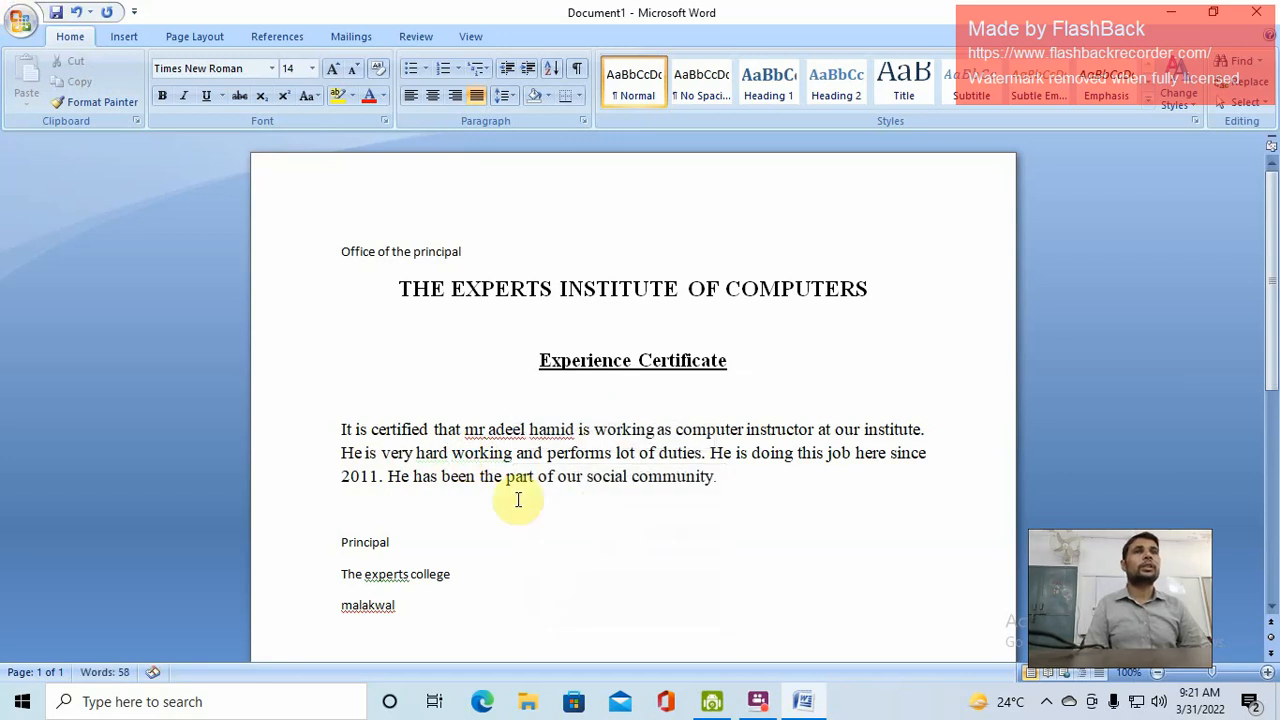
left_click(516, 477)
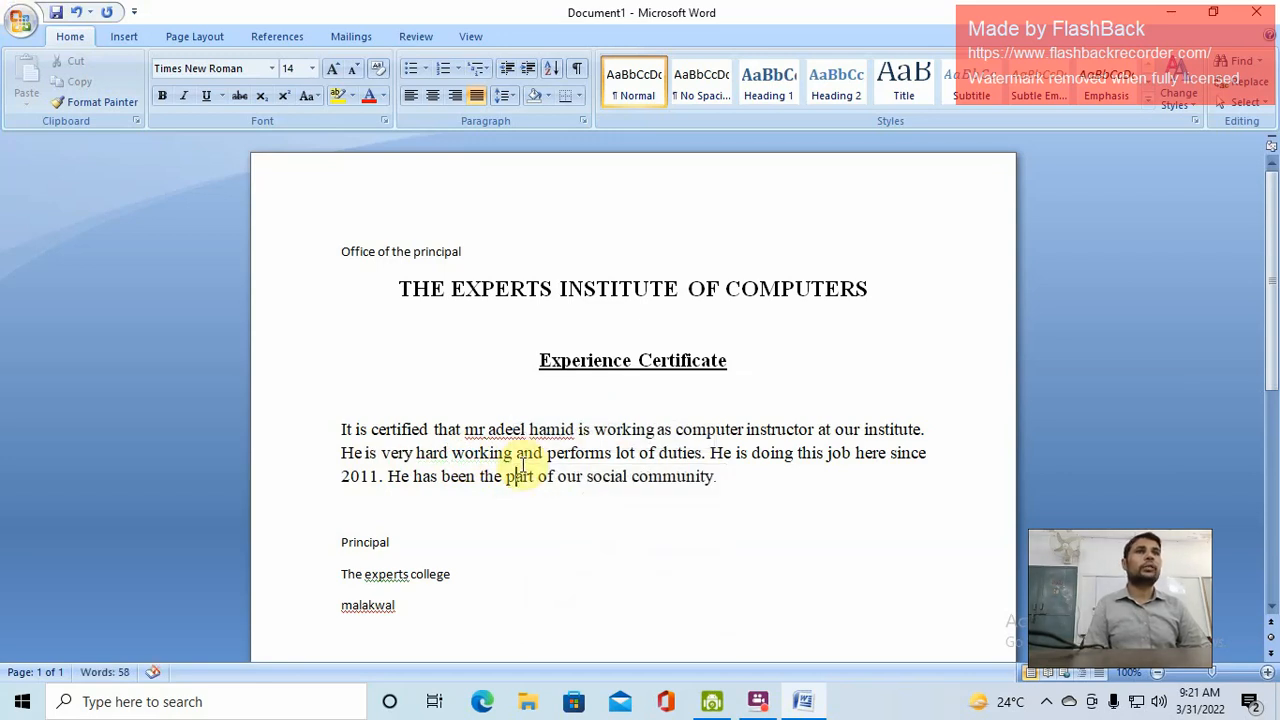
Add a period after 'mr' and capitalise it to 'Mr.'
left_click(485, 430)
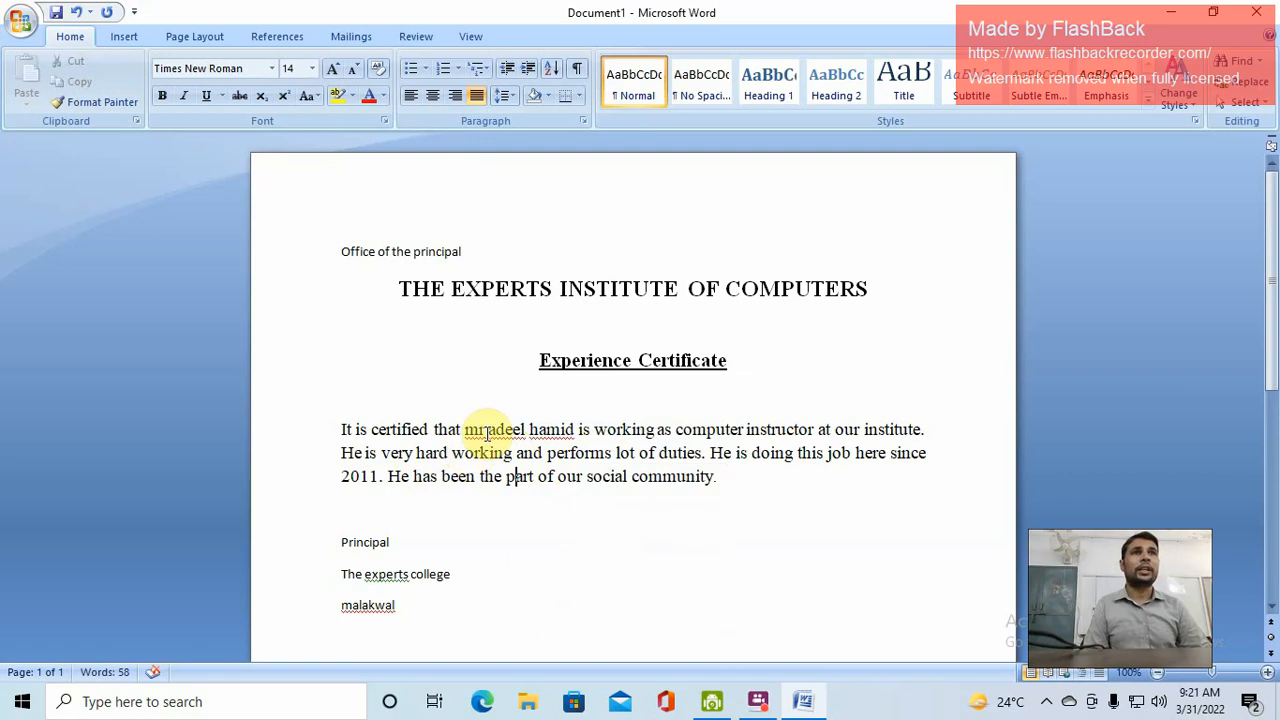
type(".")
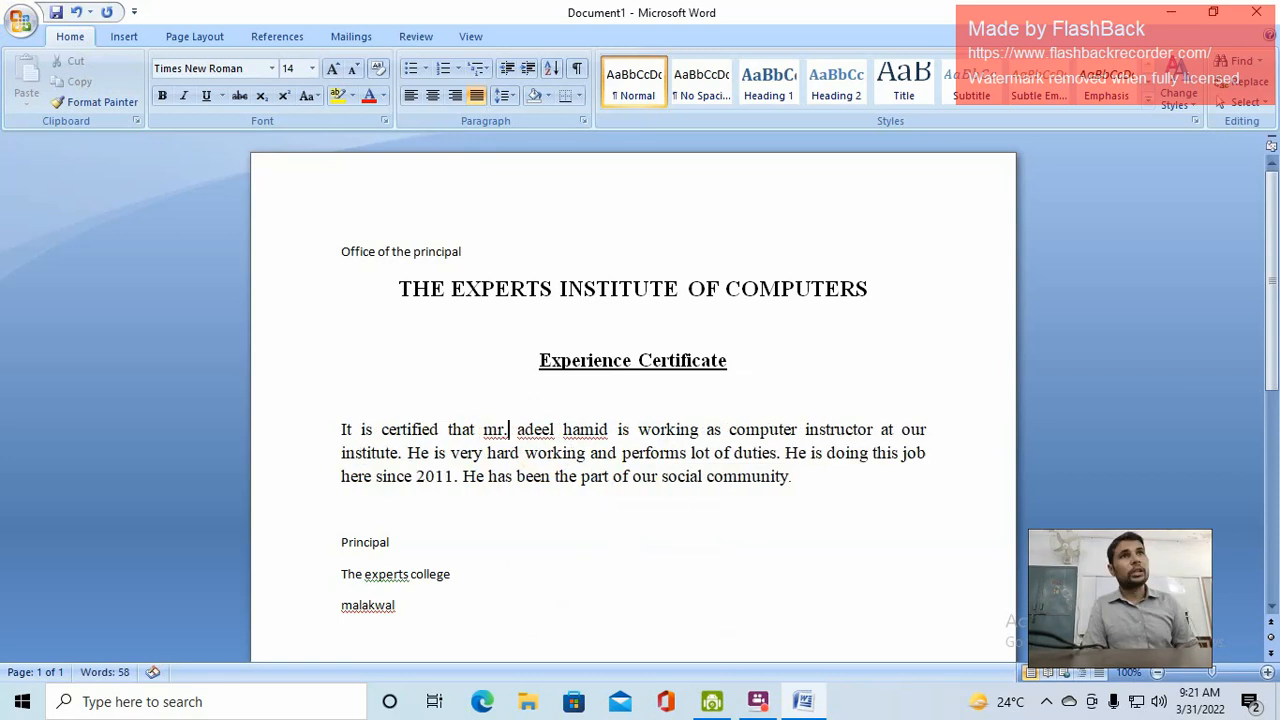
double_click(496, 429)
left_click(311, 98)
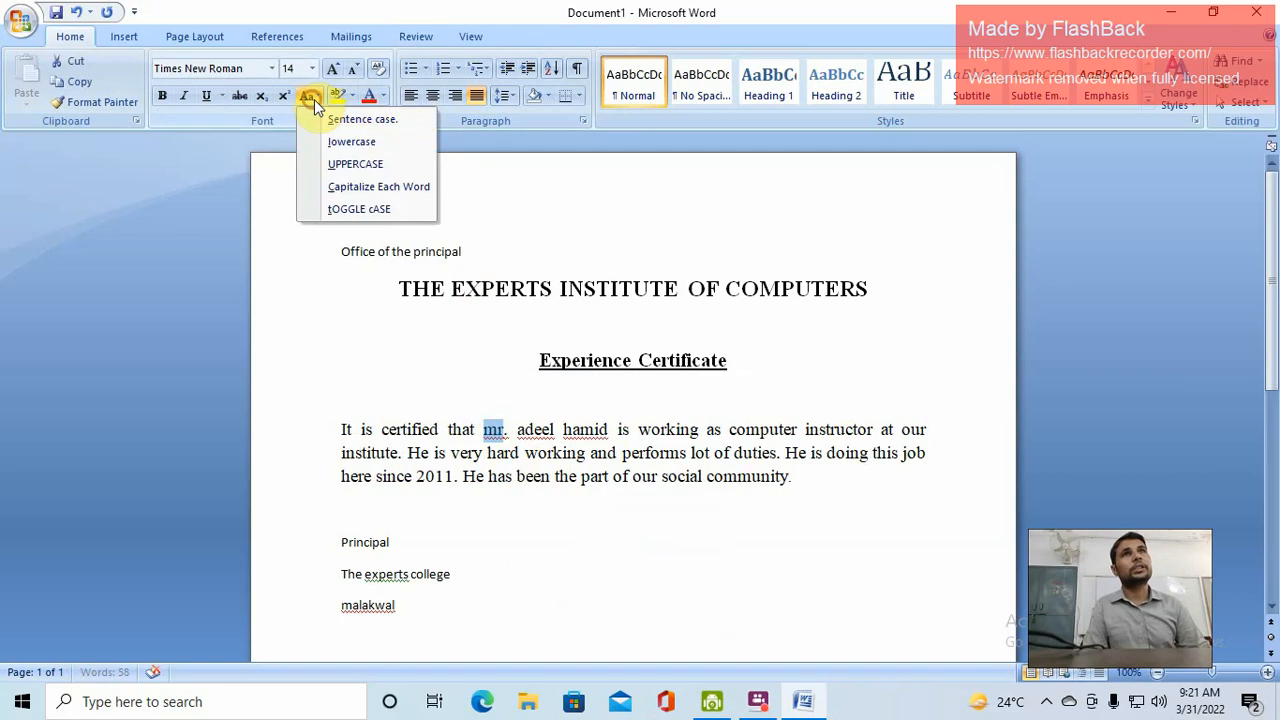
left_click(394, 190)
left_click(527, 426)
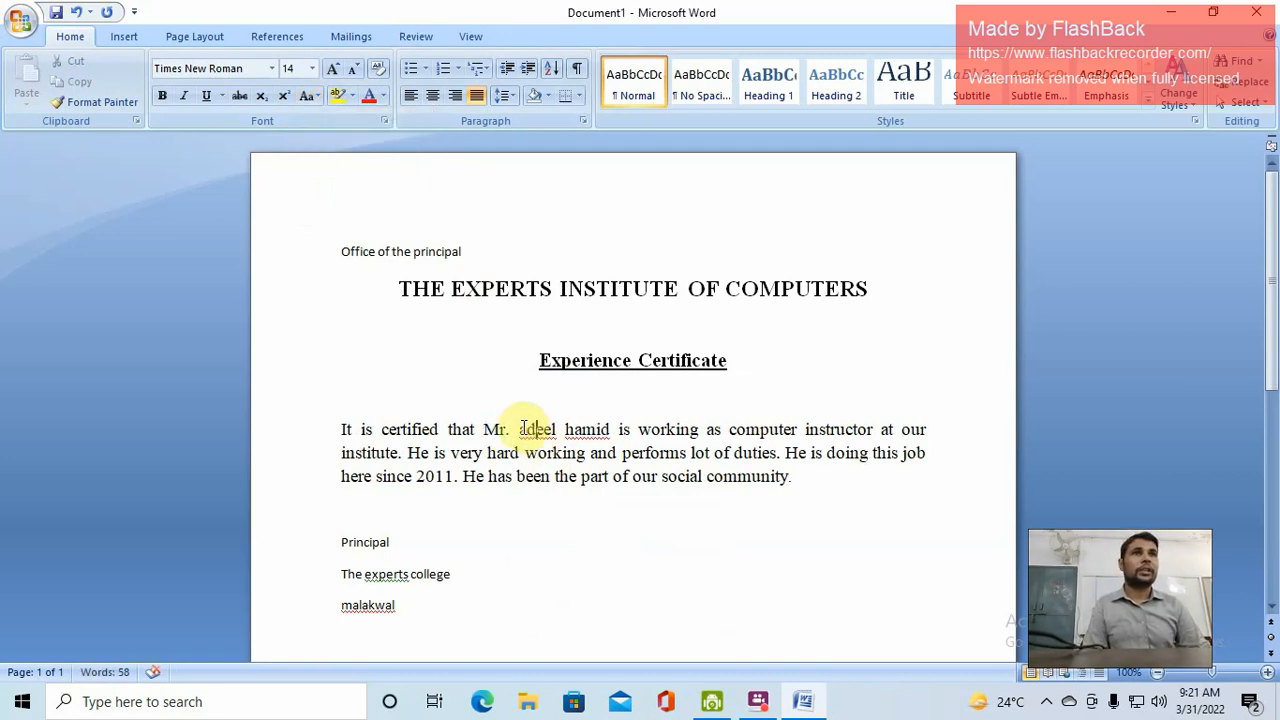
Change the employee's name to UPPERCASE
left_click_drag(522, 428, 589, 428)
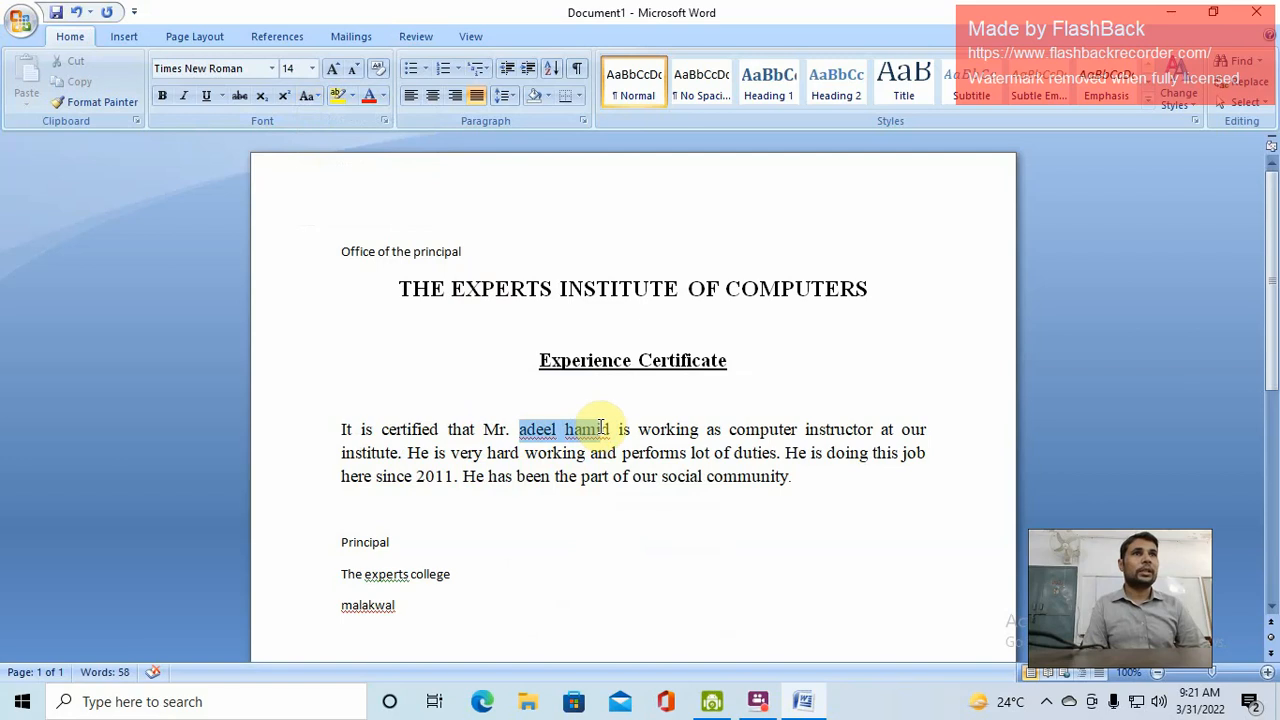
left_click(311, 95)
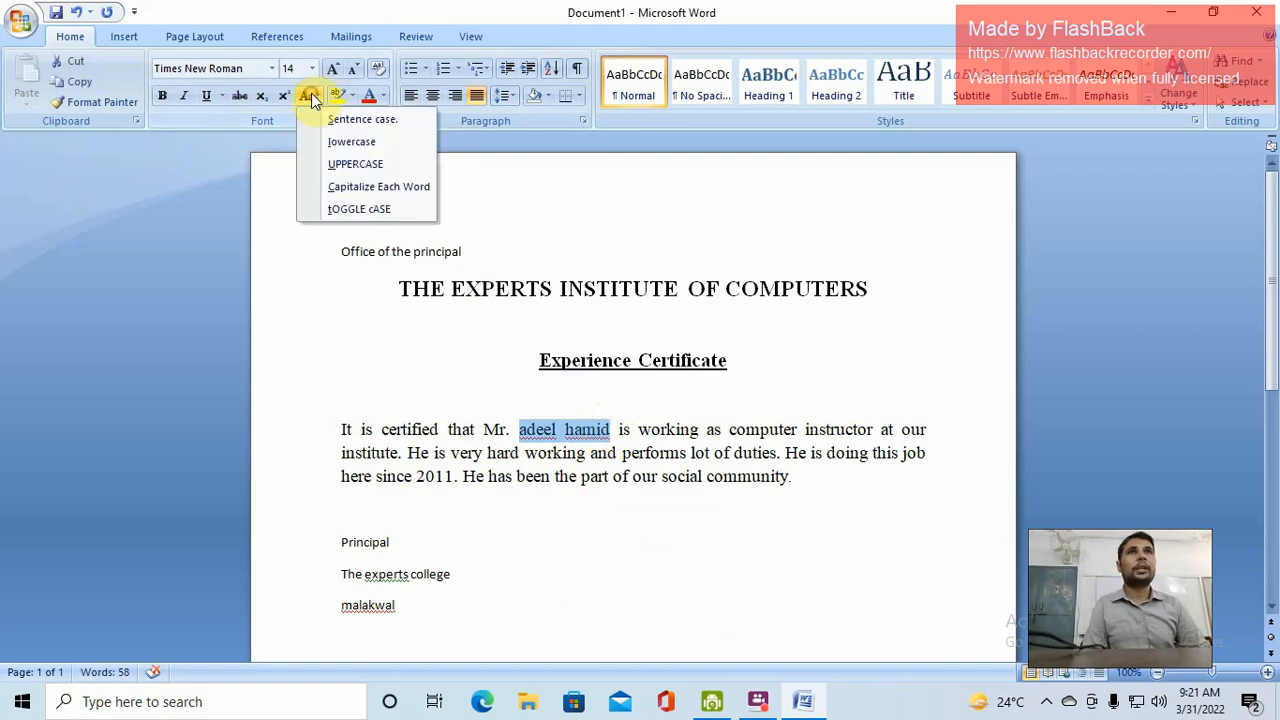
left_click(388, 163)
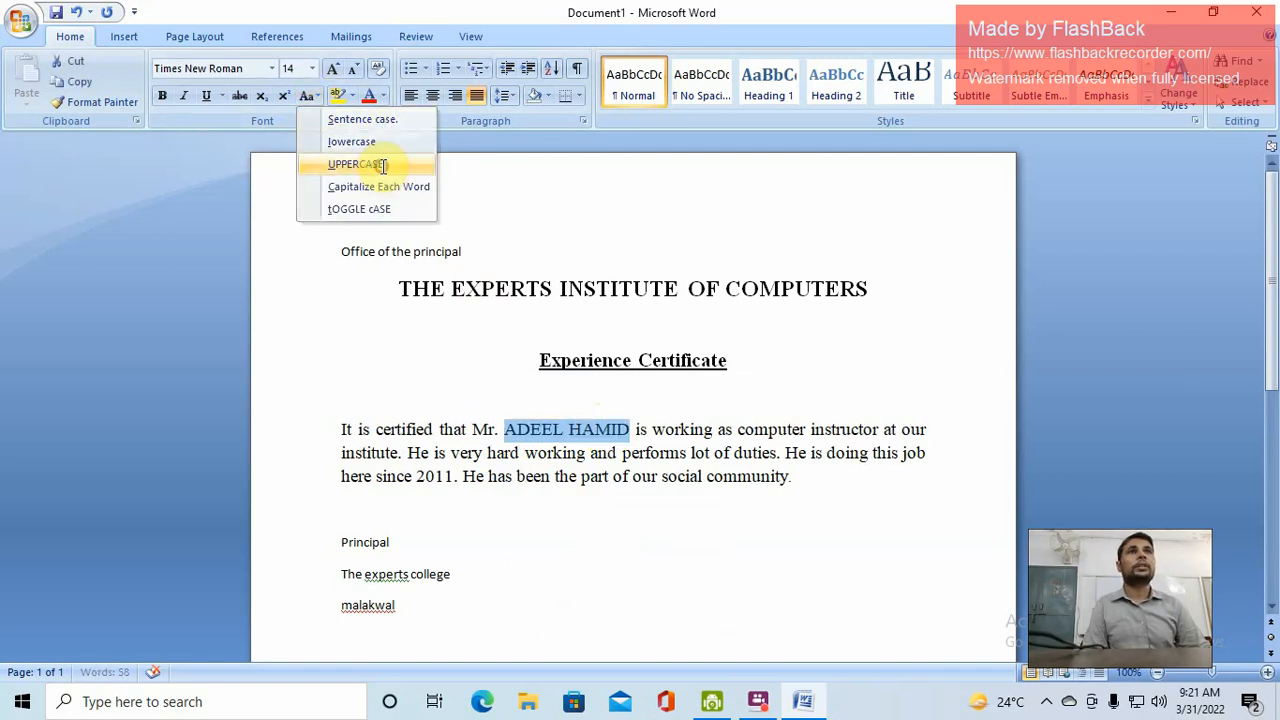
left_click(663, 432)
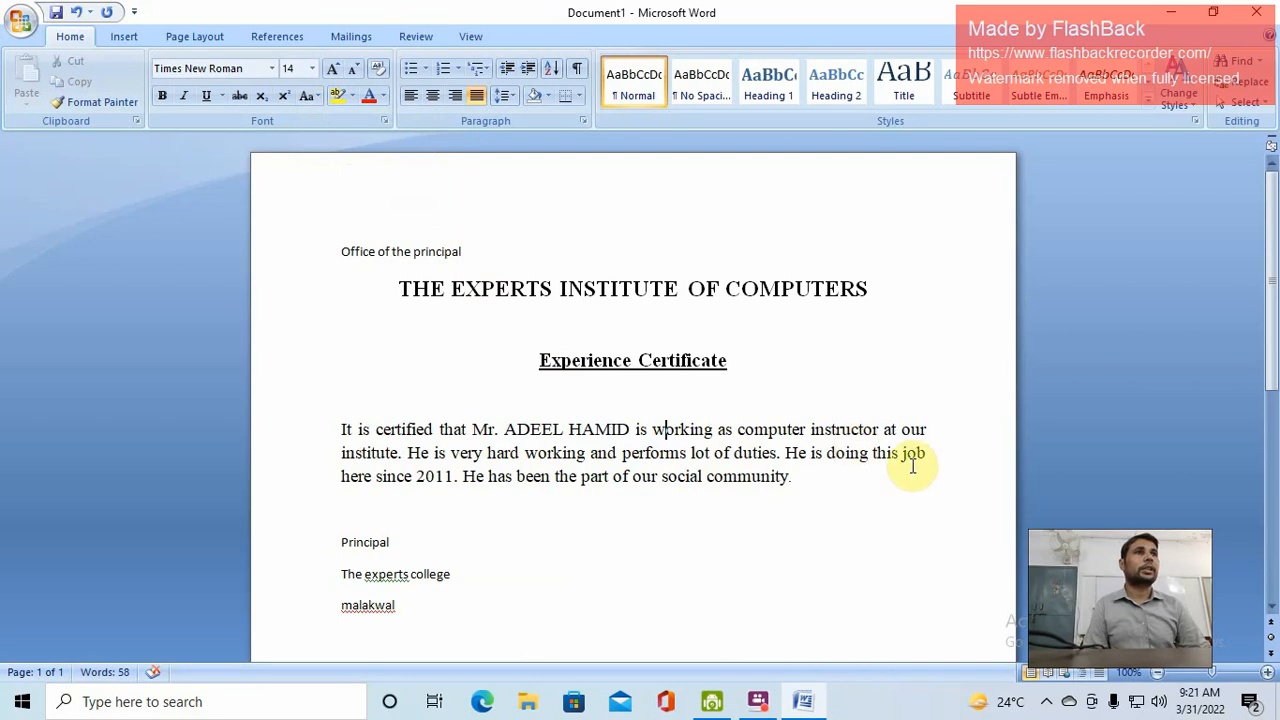
Try single and 1.15 spacing on the body paragraph, settling on 1.5 line spacing
scroll(620, 592, "down", 4)
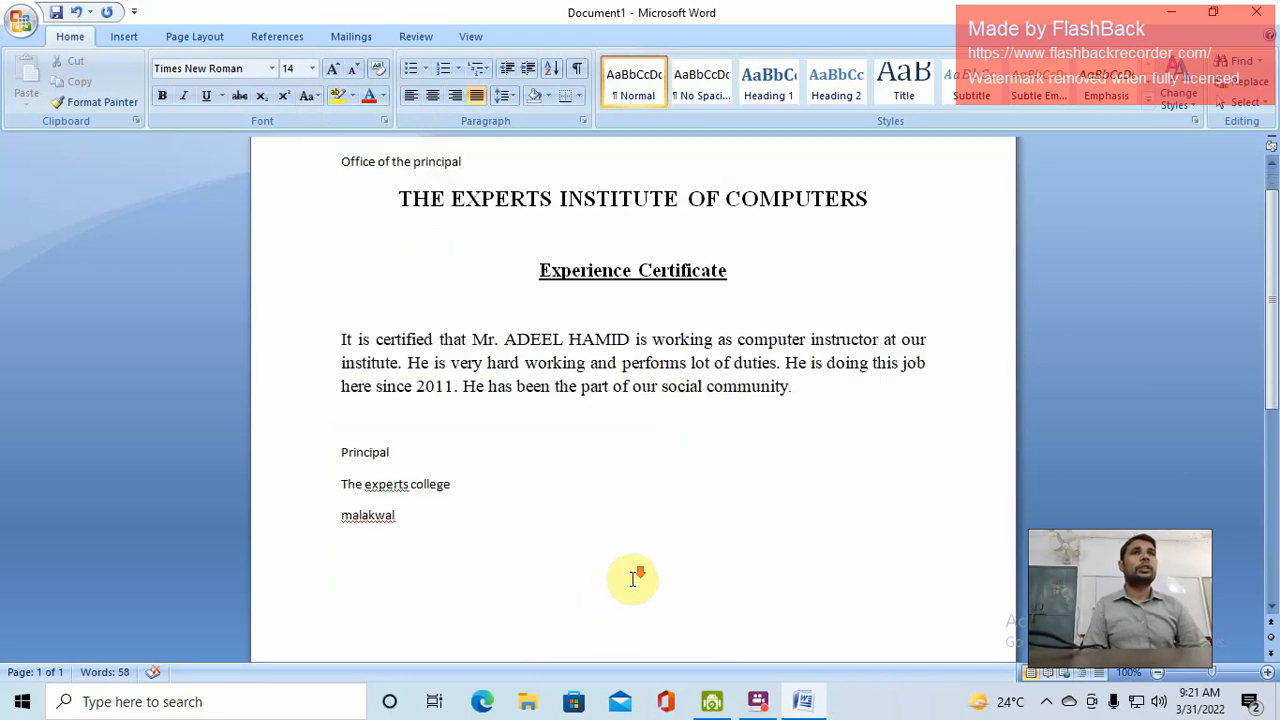
left_click_drag(341, 317, 410, 376)
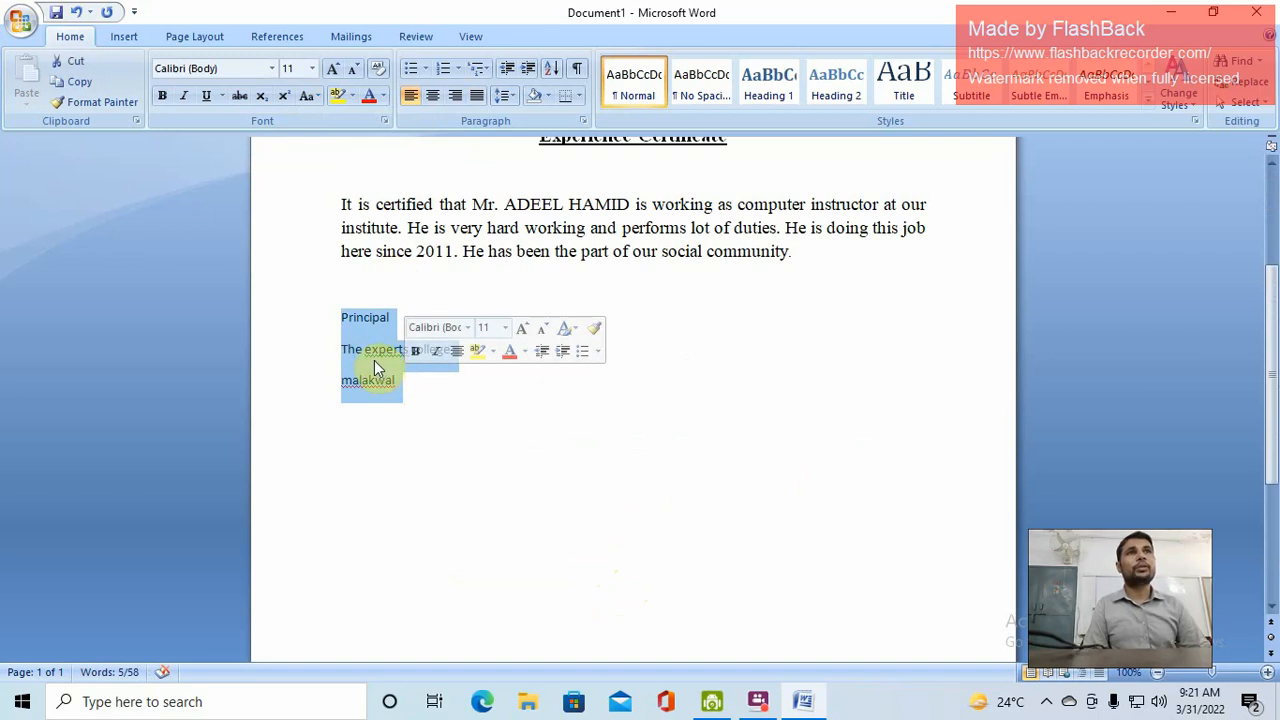
left_click_drag(338, 206, 790, 248)
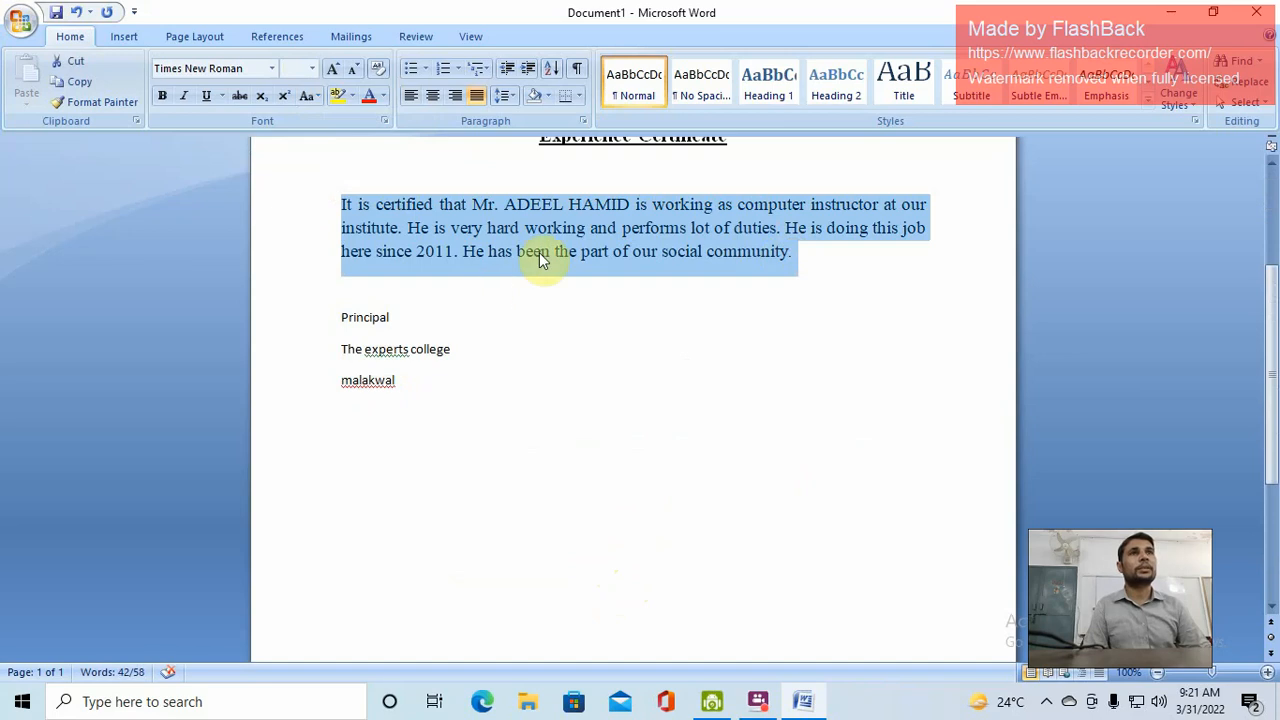
left_click(510, 99)
left_click(533, 119)
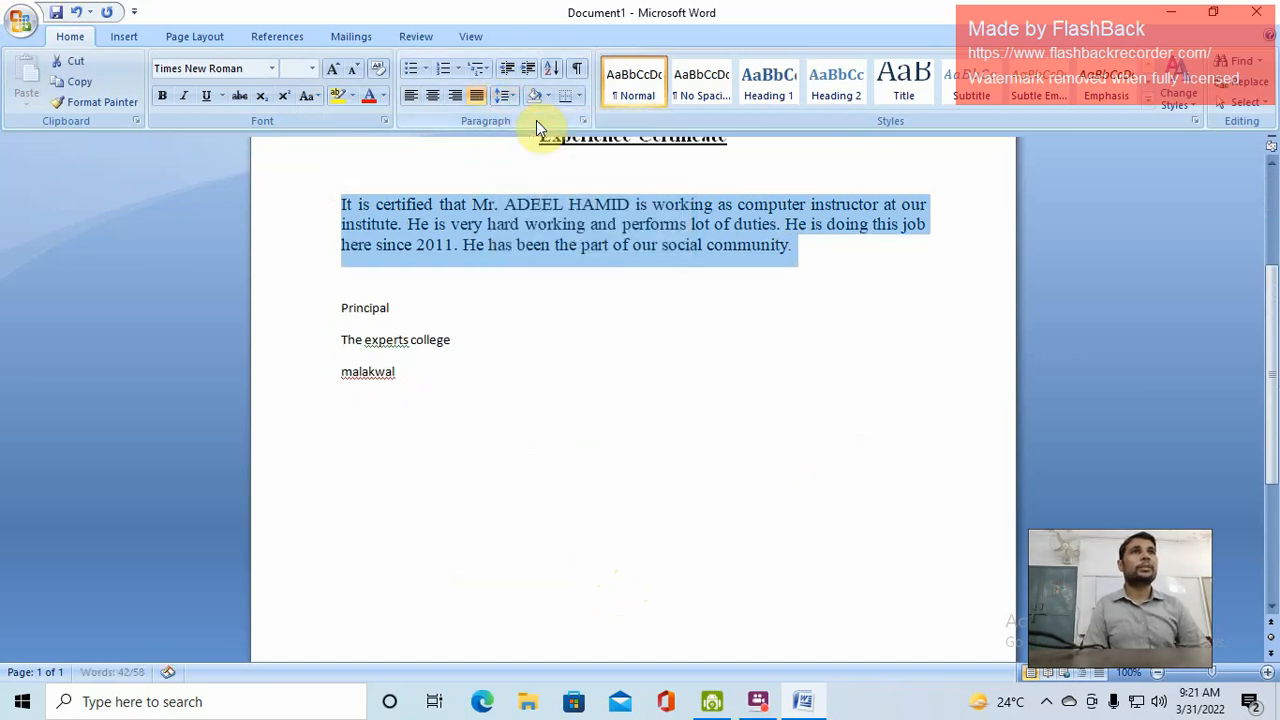
left_click(503, 97)
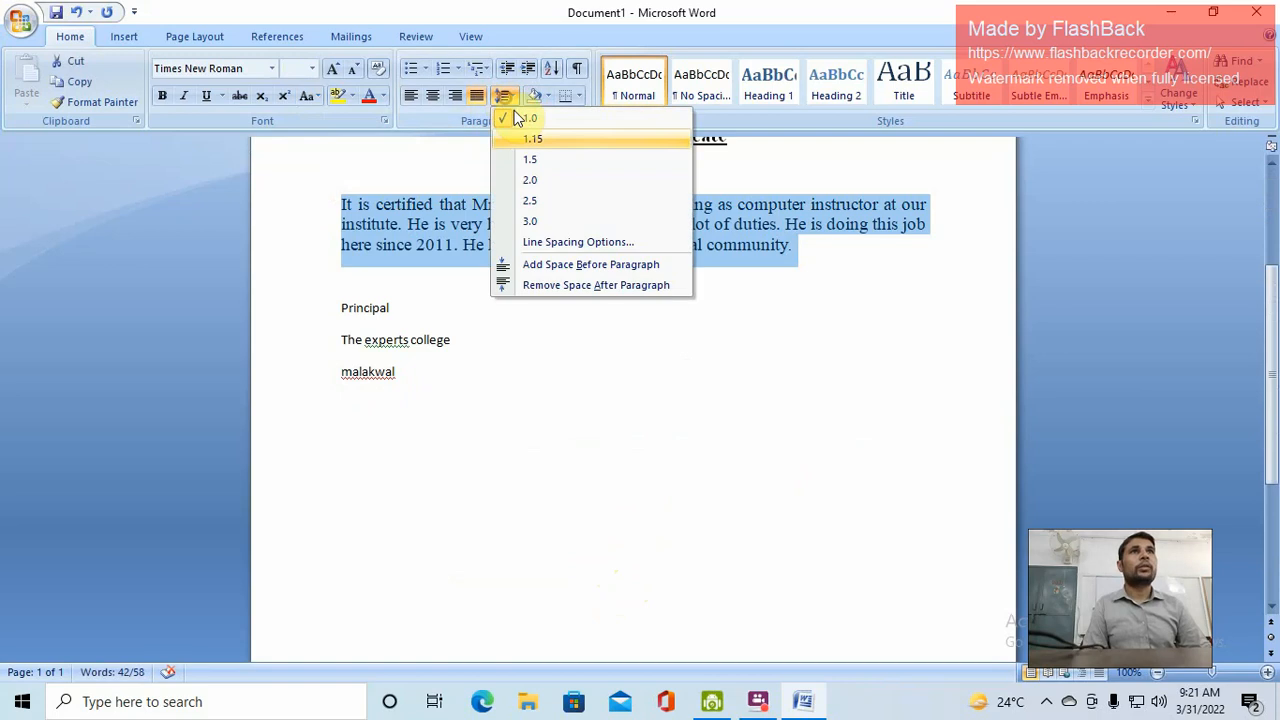
left_click(551, 142)
left_click(503, 97)
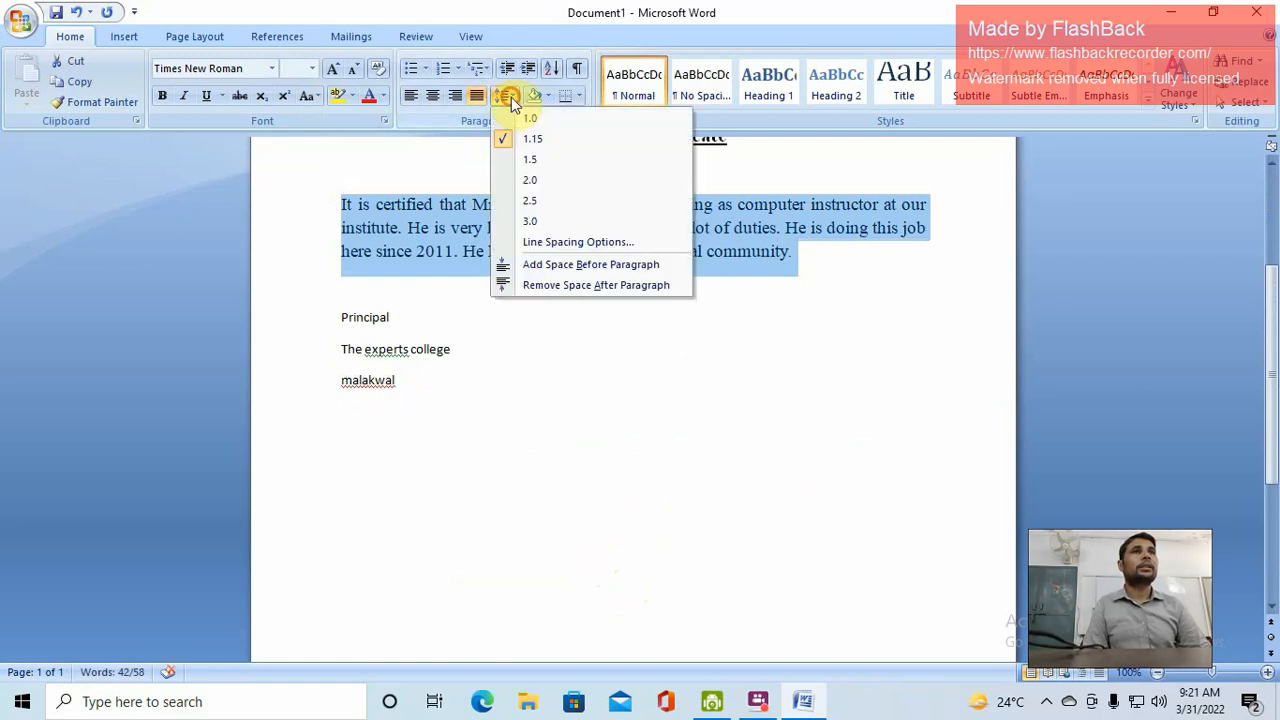
left_click(541, 161)
left_click(577, 245)
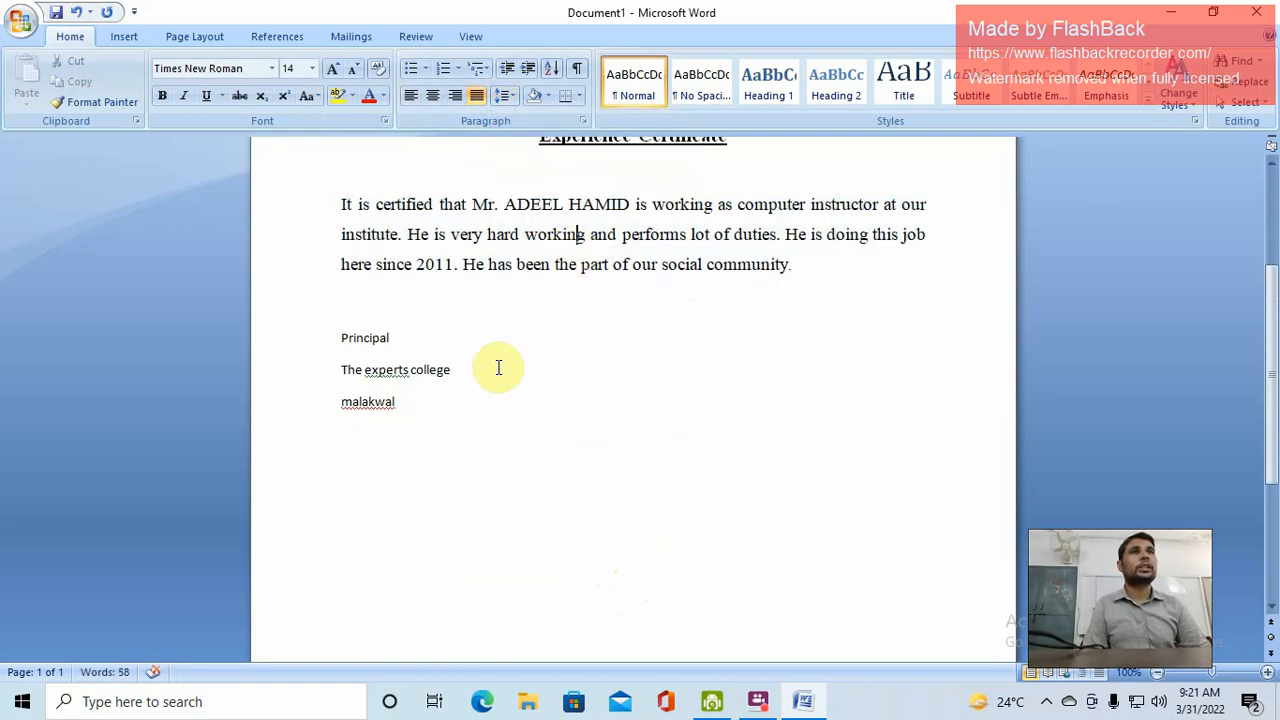
left_click_drag(340, 341, 401, 402)
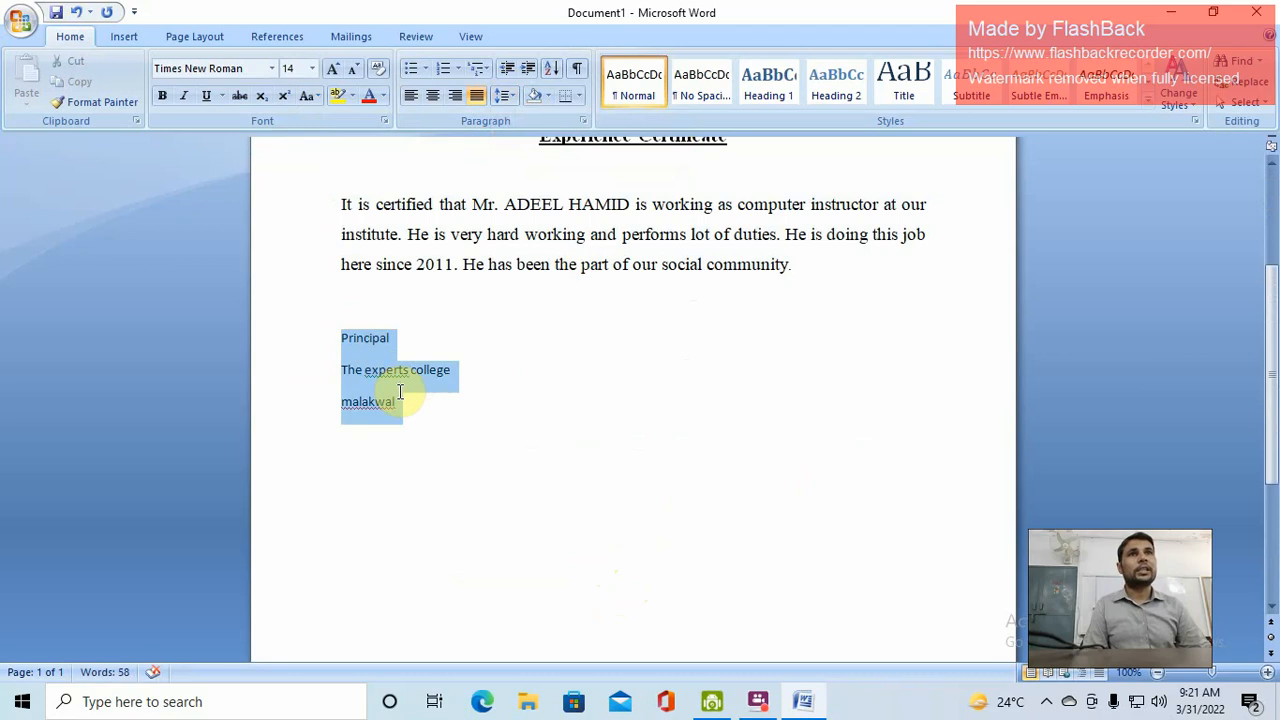
Give the signature lines single spacing with no space after each paragraph
left_click(505, 96)
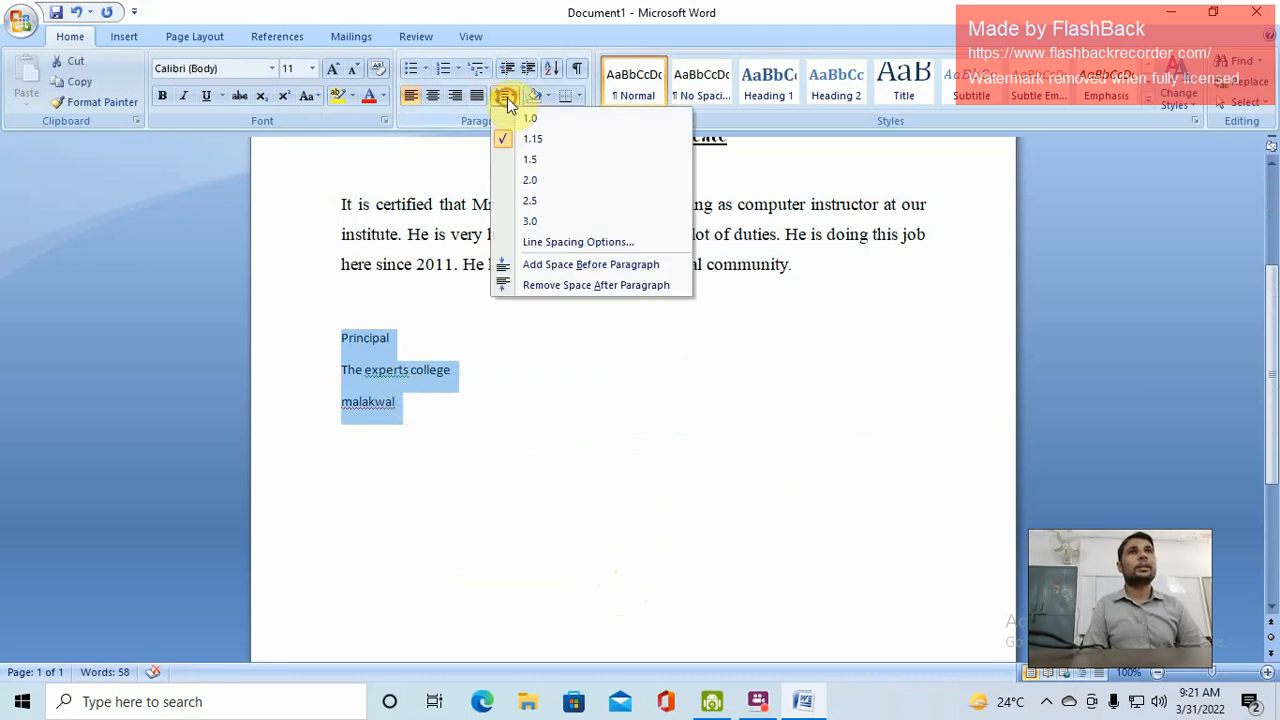
left_click(533, 123)
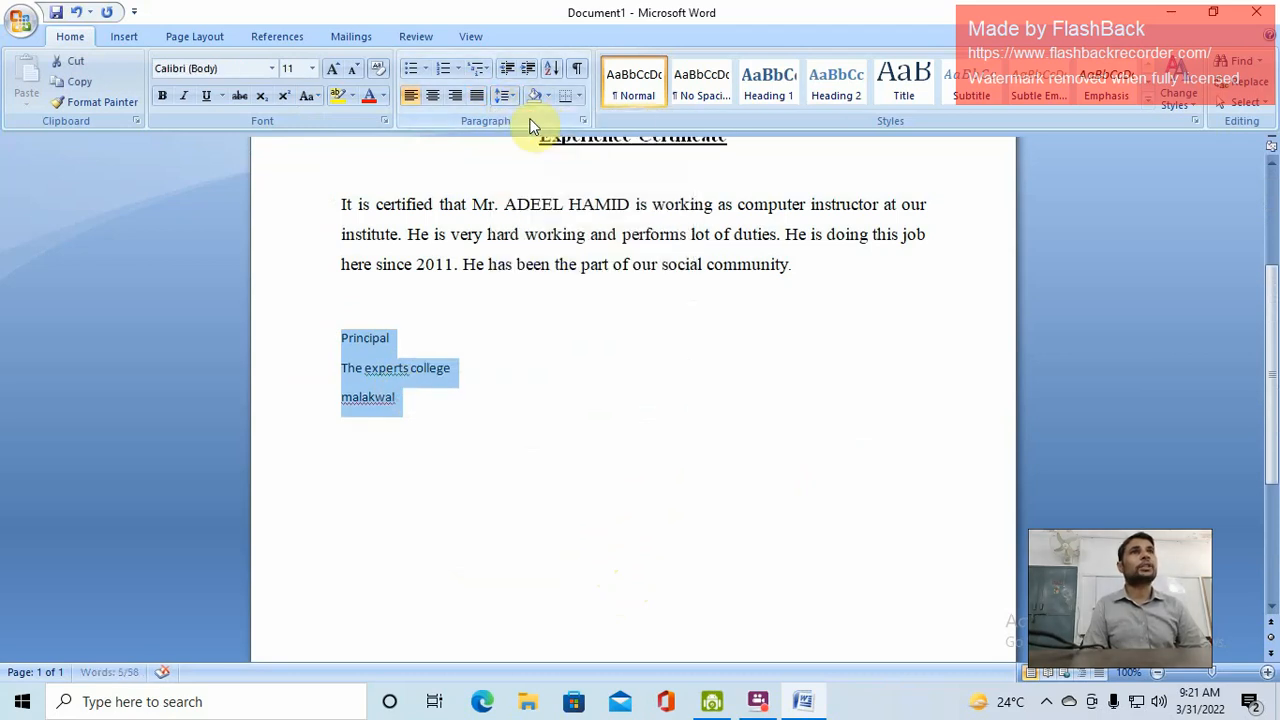
left_click(505, 96)
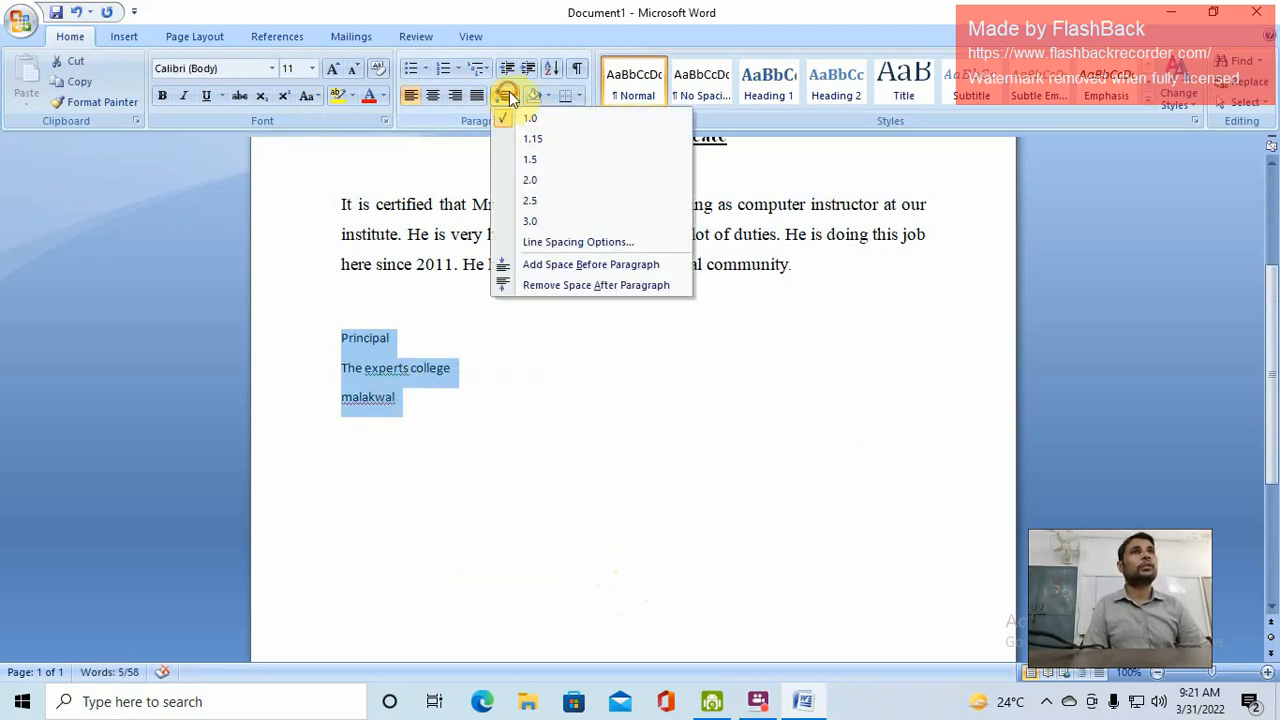
left_click(597, 285)
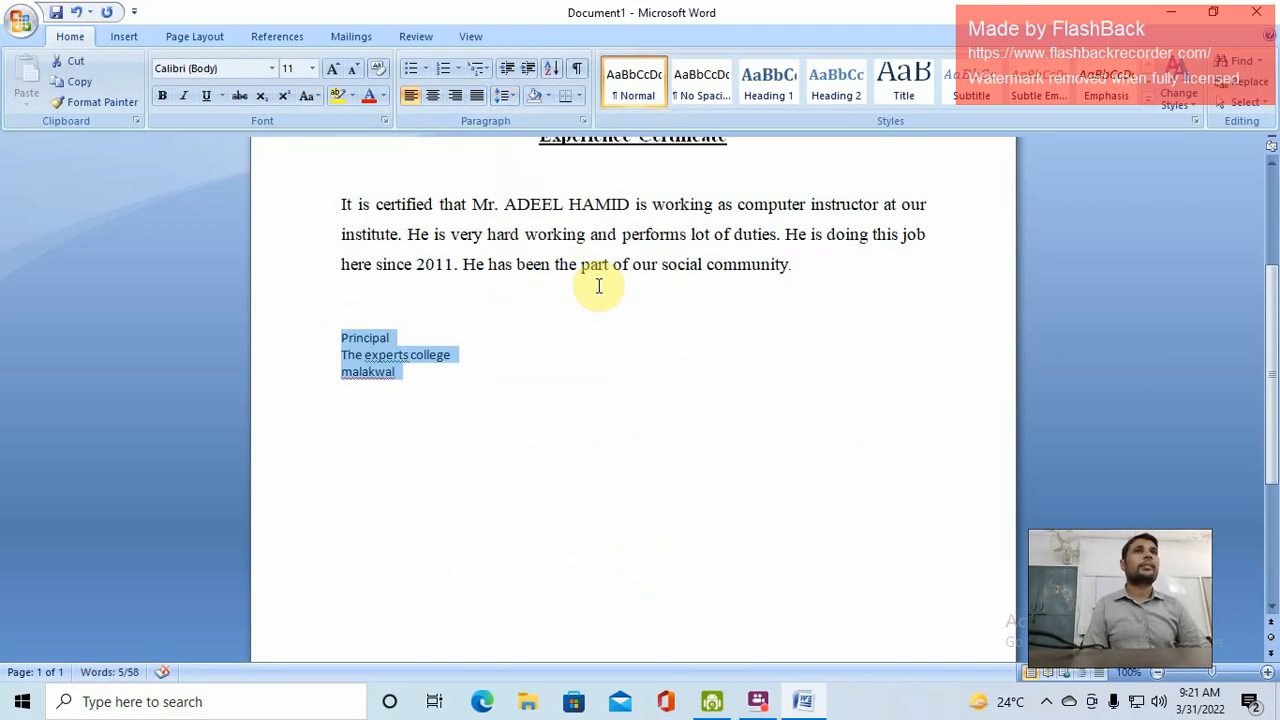
left_click(505, 96)
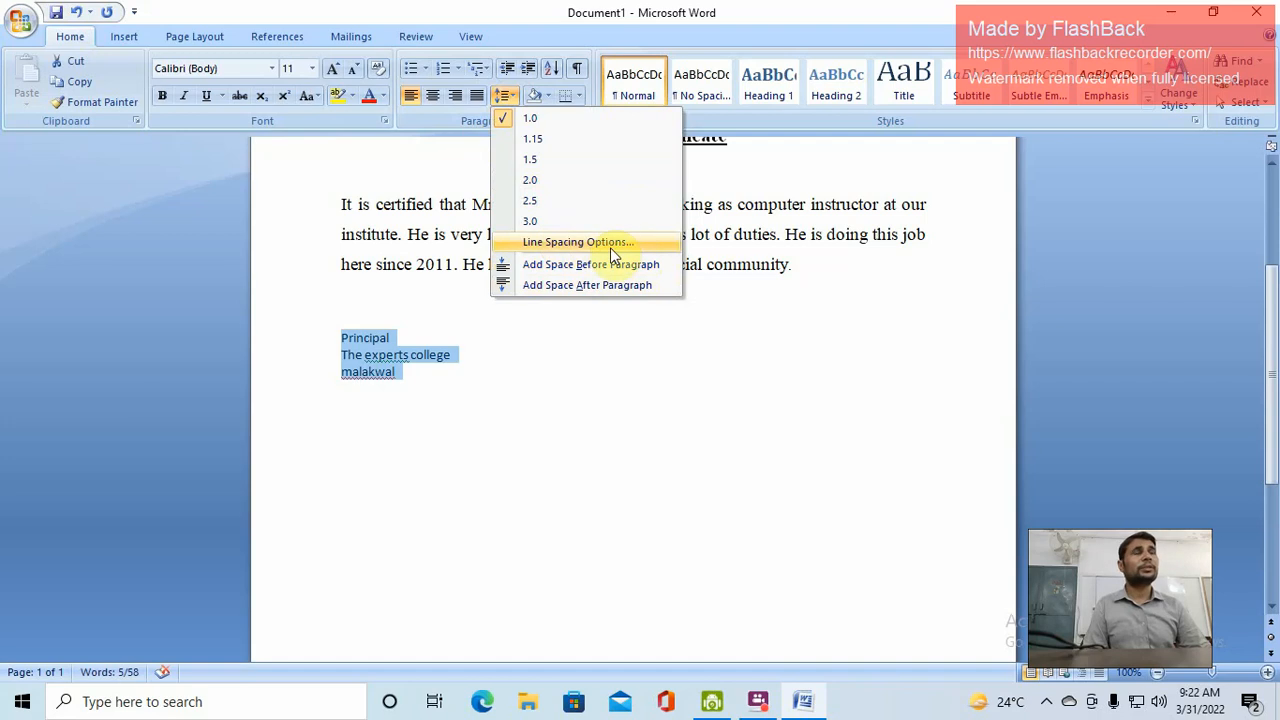
left_click(513, 96)
left_click(402, 397)
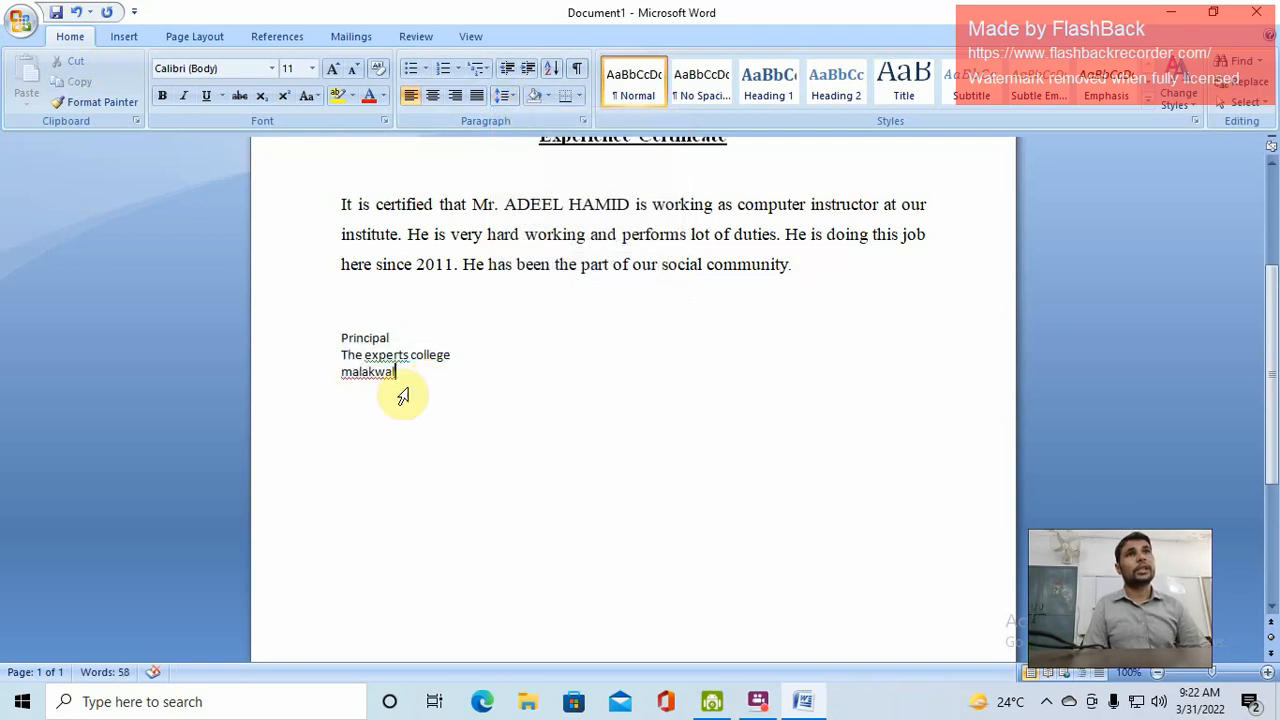
Enlarge the signature text to 14 pt
left_click(338, 337)
left_click(396, 372, "shift")
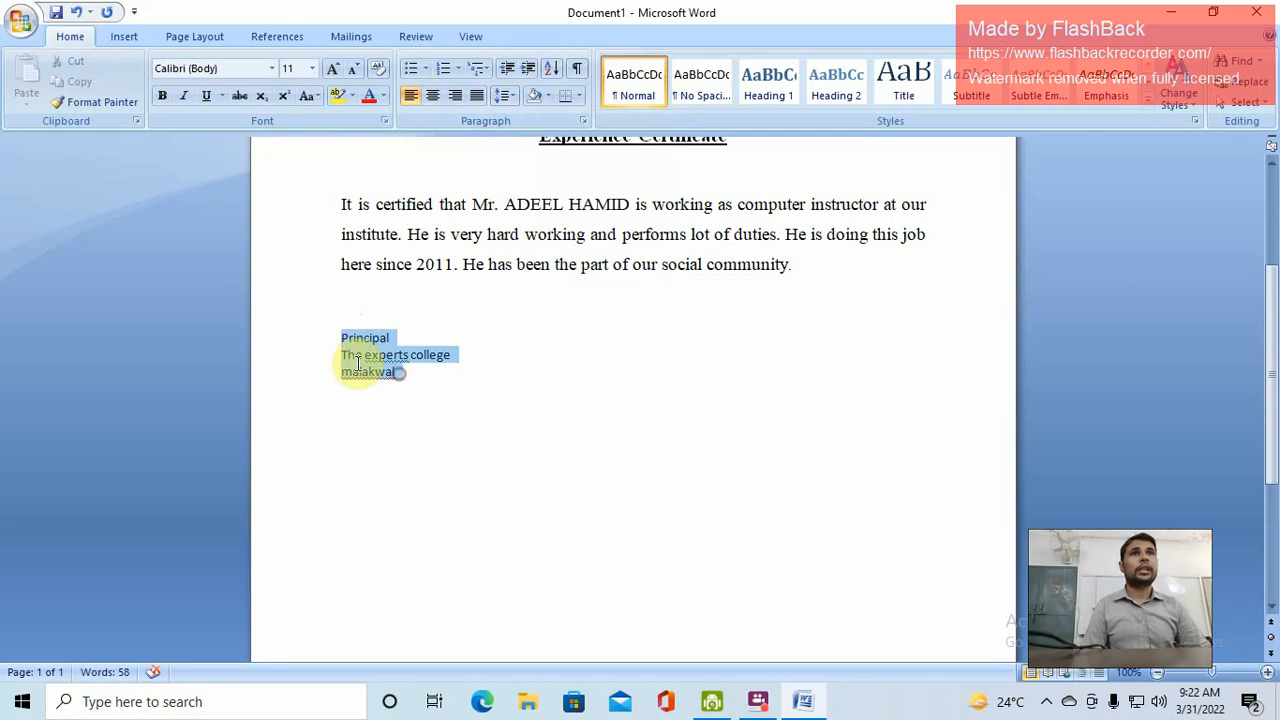
left_click(332, 68)
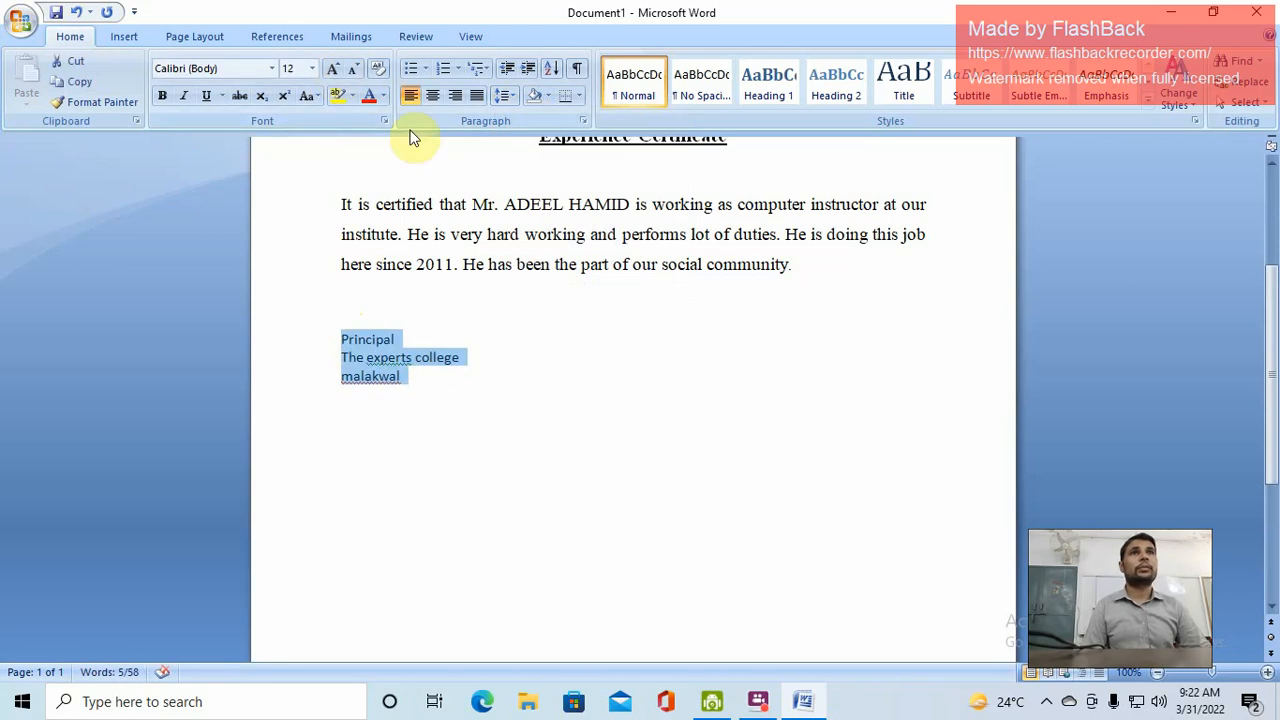
left_click(332, 68)
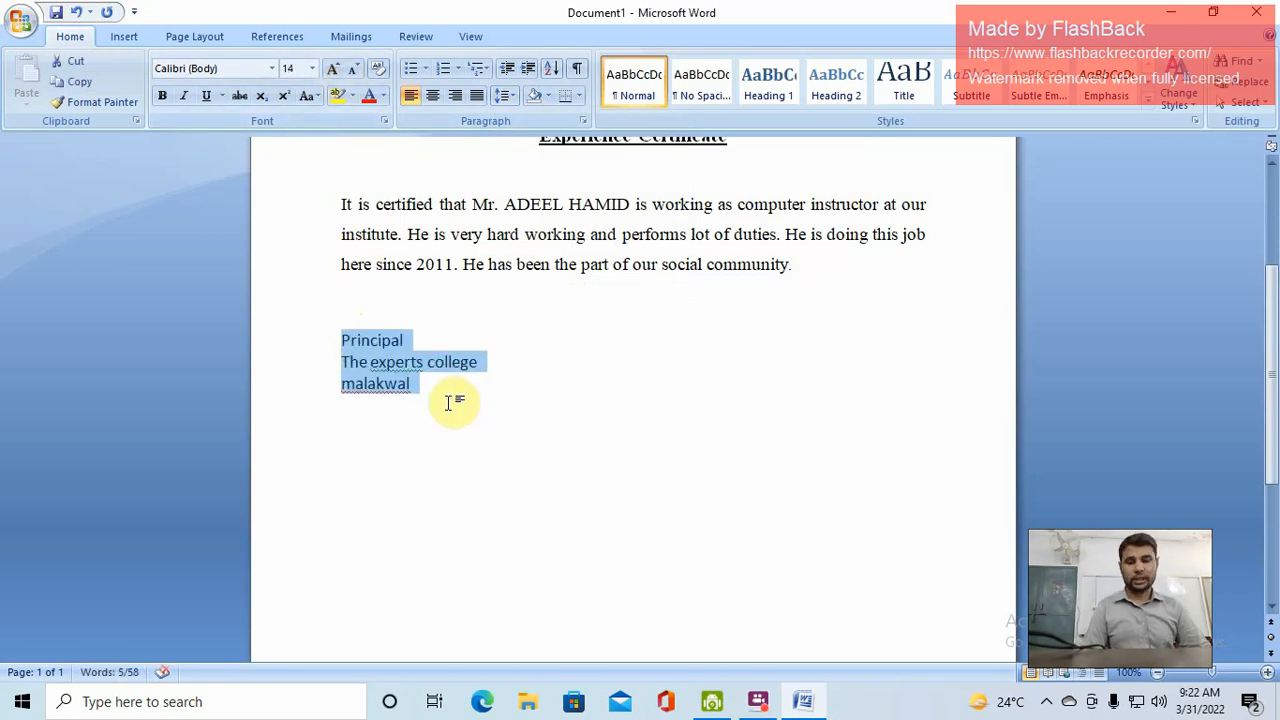
Indent 'Principal', 'The experts college' and 'malakwal' toward the right with tabs
left_click(343, 339)
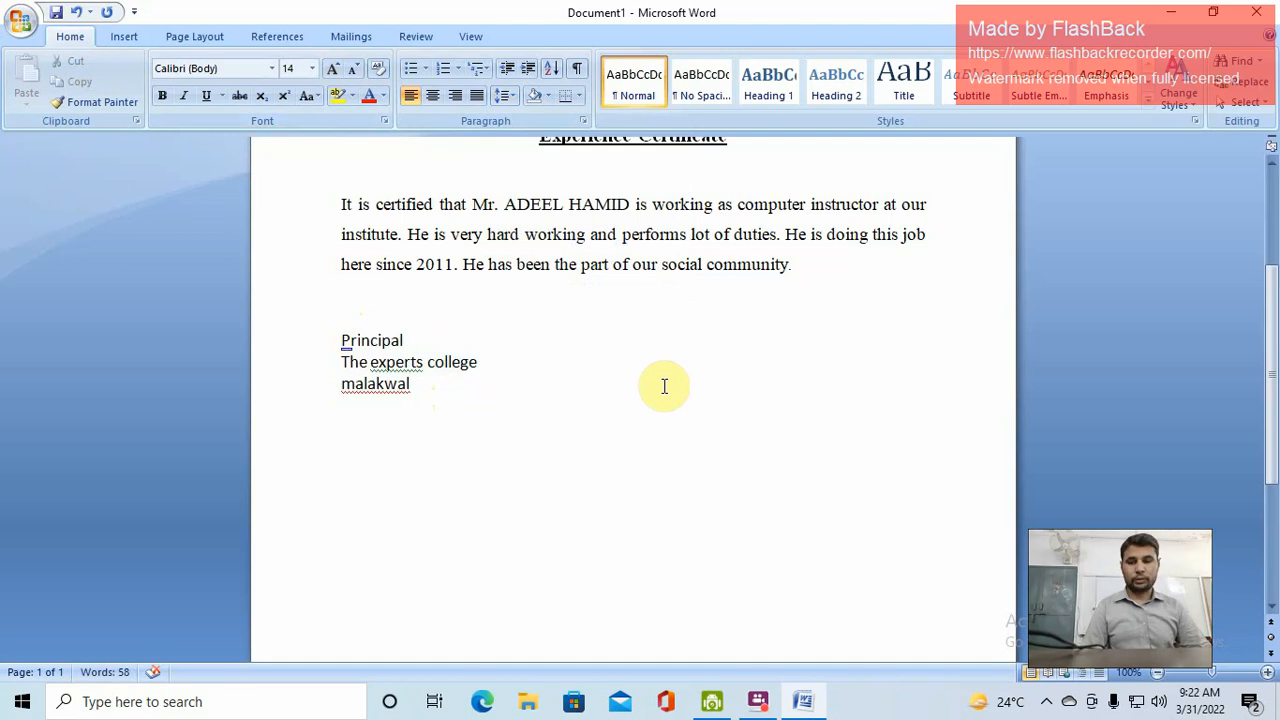
key("Tab")
key("Tab")
key("Tab")
key("Tab")
key("Tab")
key("Tab")
key("Tab")
key("Tab")
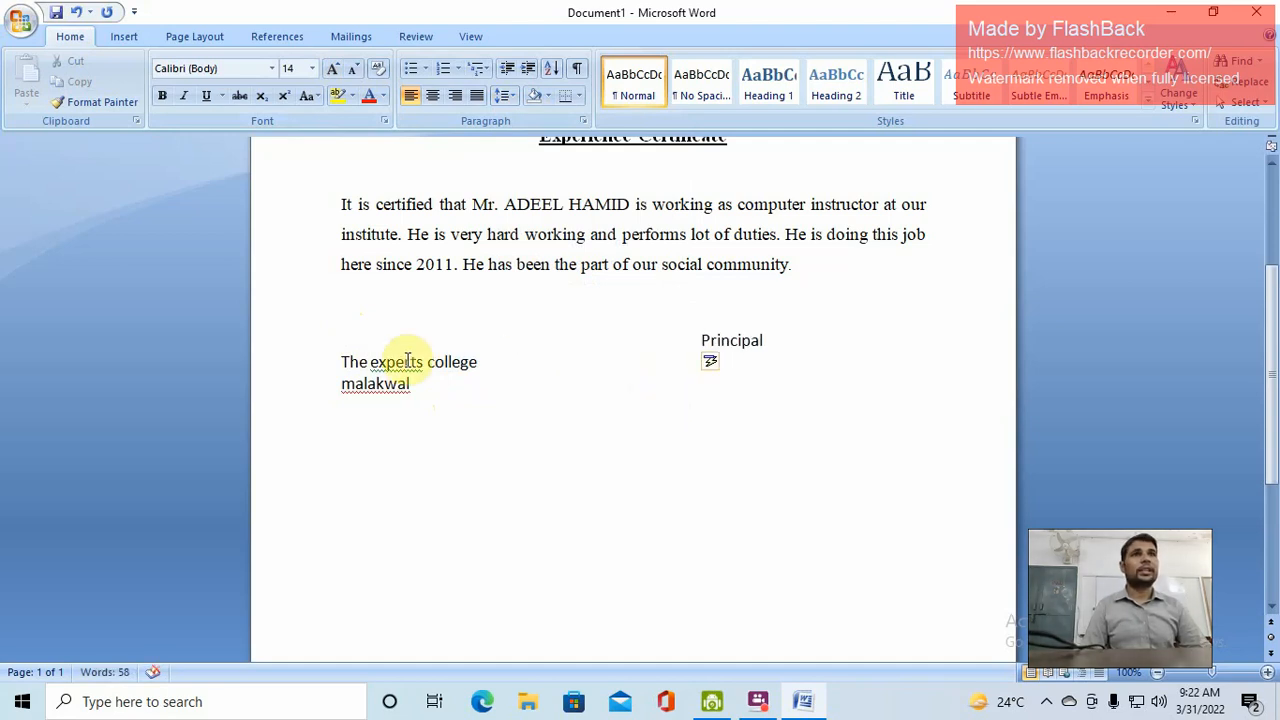
left_click(343, 362)
key("Tab")
key("Tab")
key("Tab")
key("Tab")
key("Tab")
key("Tab")
key("Tab")
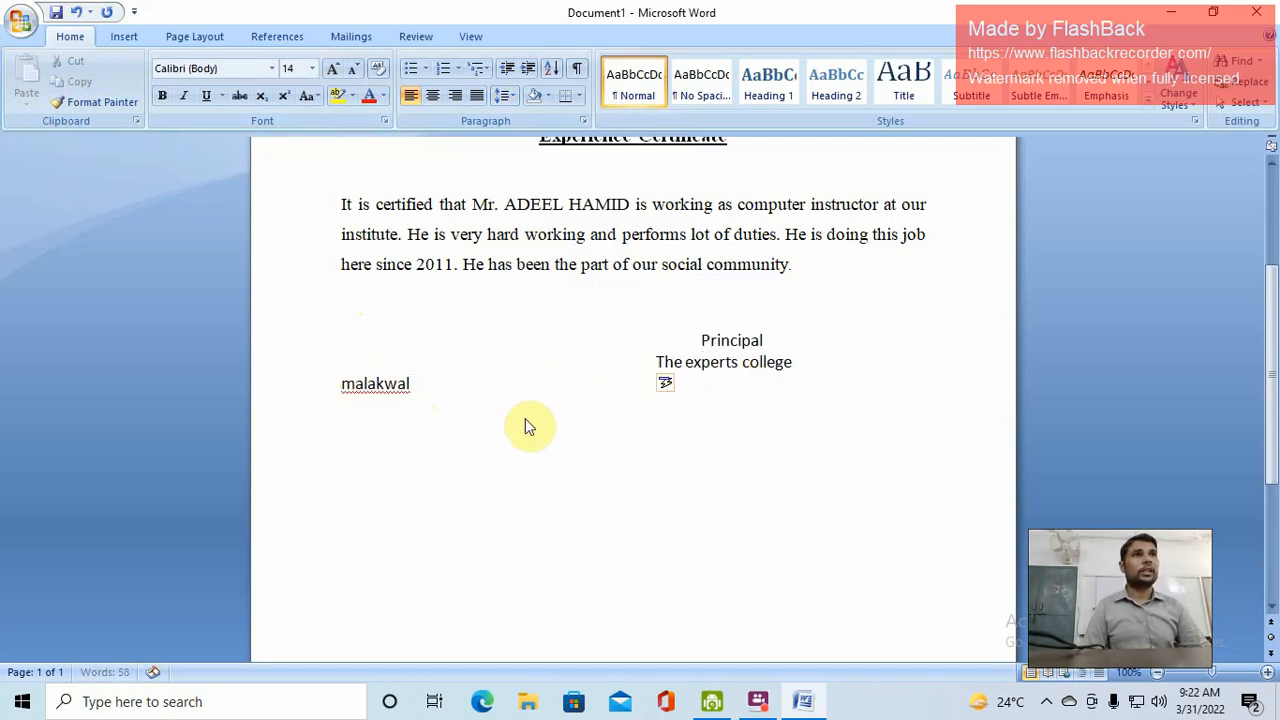
key("Tab")
left_click(341, 384)
key("Tab")
key("Tab")
key("Tab")
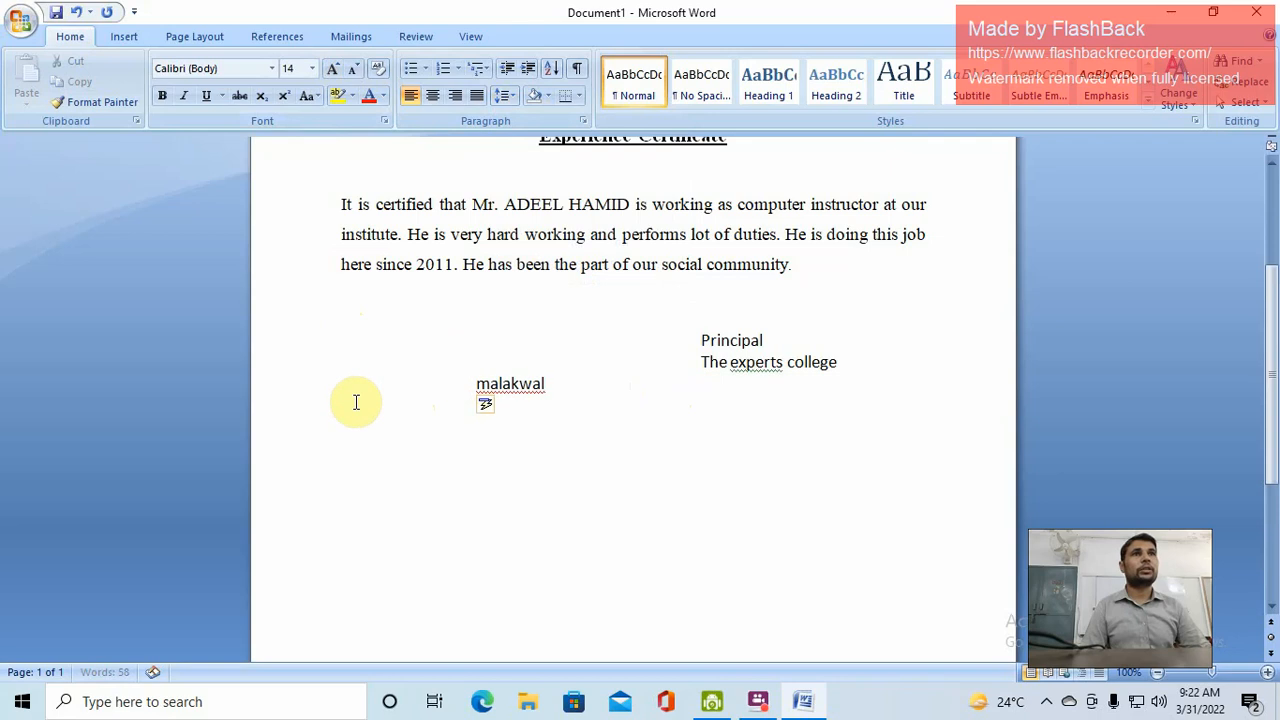
key("Tab")
key("Tab")
key("Tab")
key("Tab")
key("Tab")
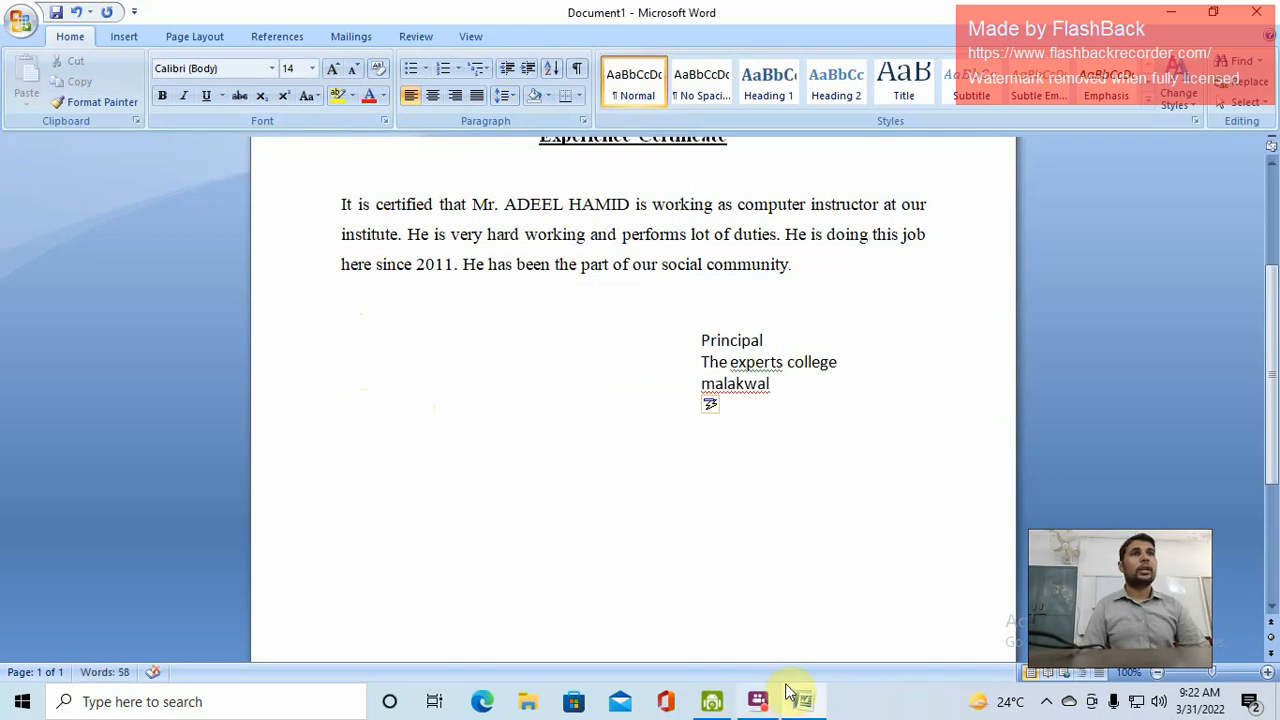
left_click(762, 703)
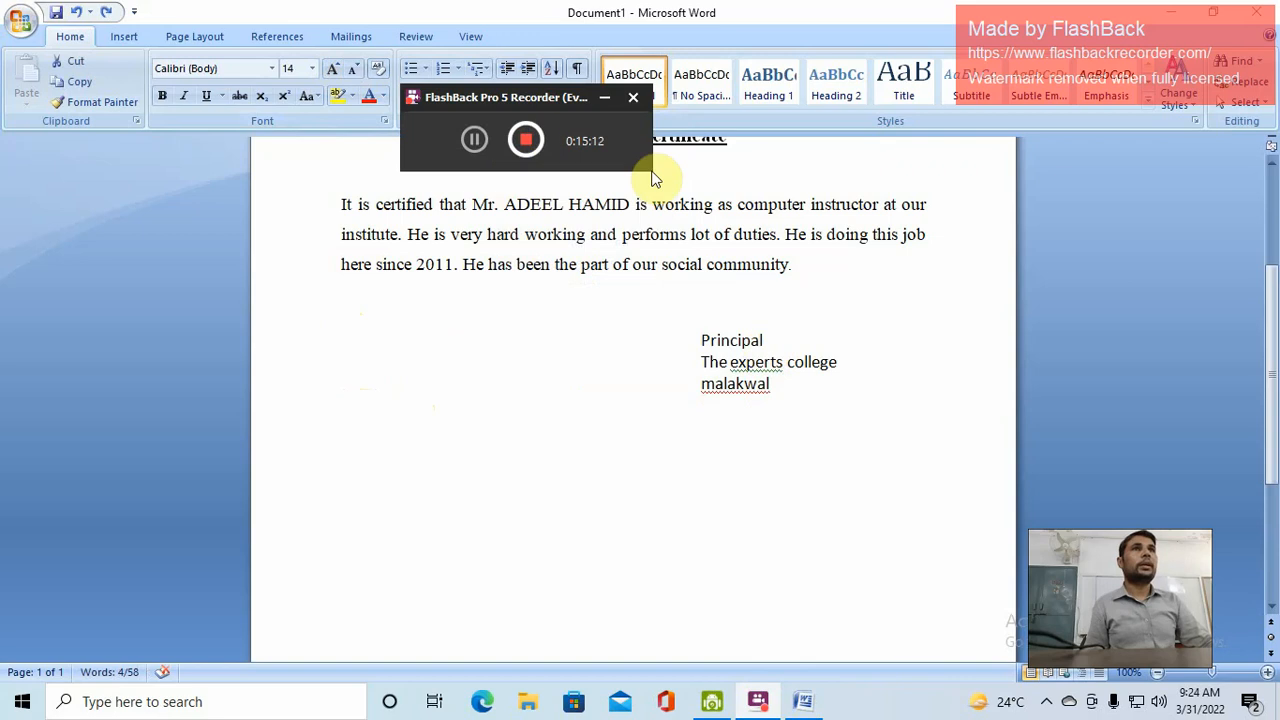
Change the signature lines to title case: 'The Experts College' and 'Malakwal'
left_click(740, 357)
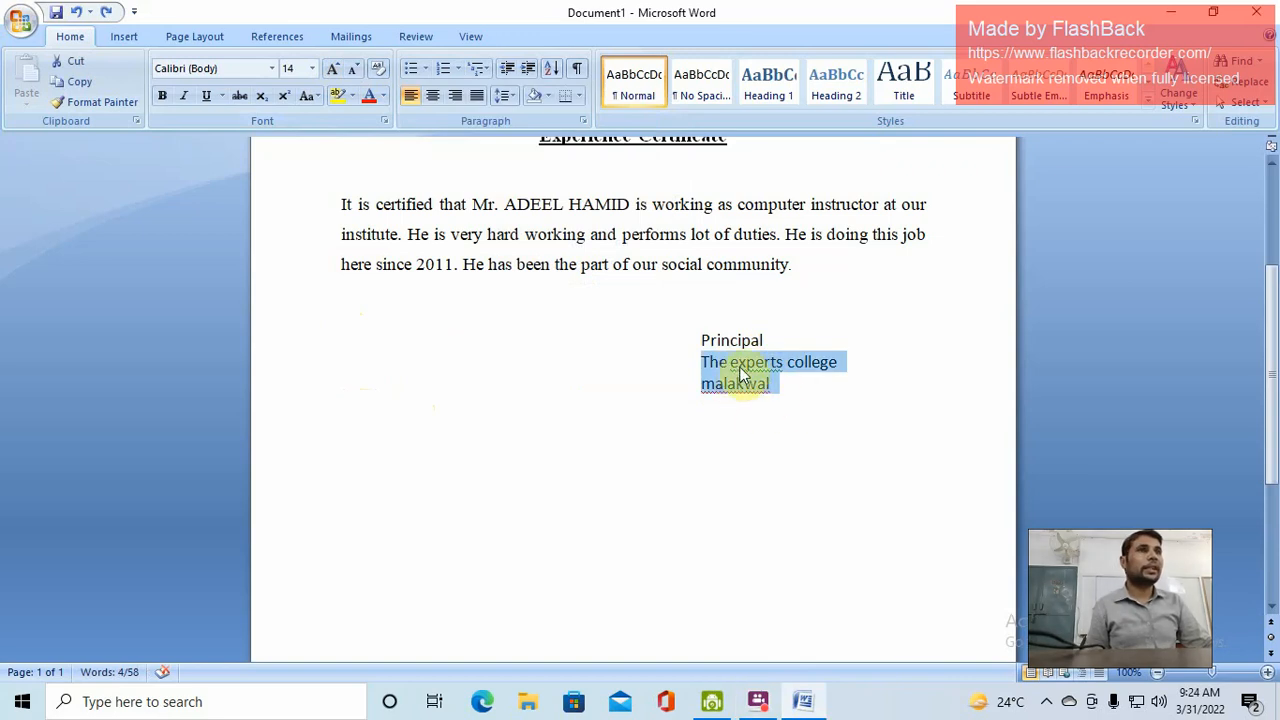
left_click(319, 96)
left_click(391, 186)
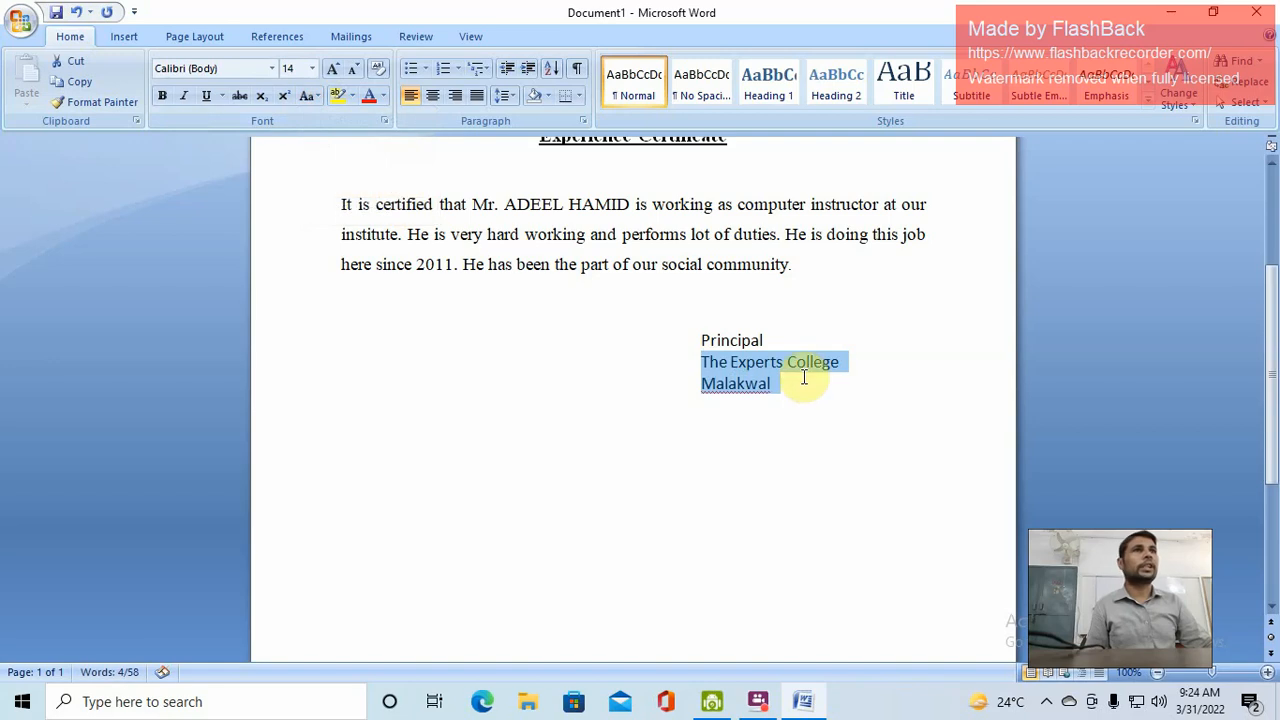
left_click(795, 390)
scroll(757, 396, "up", 3)
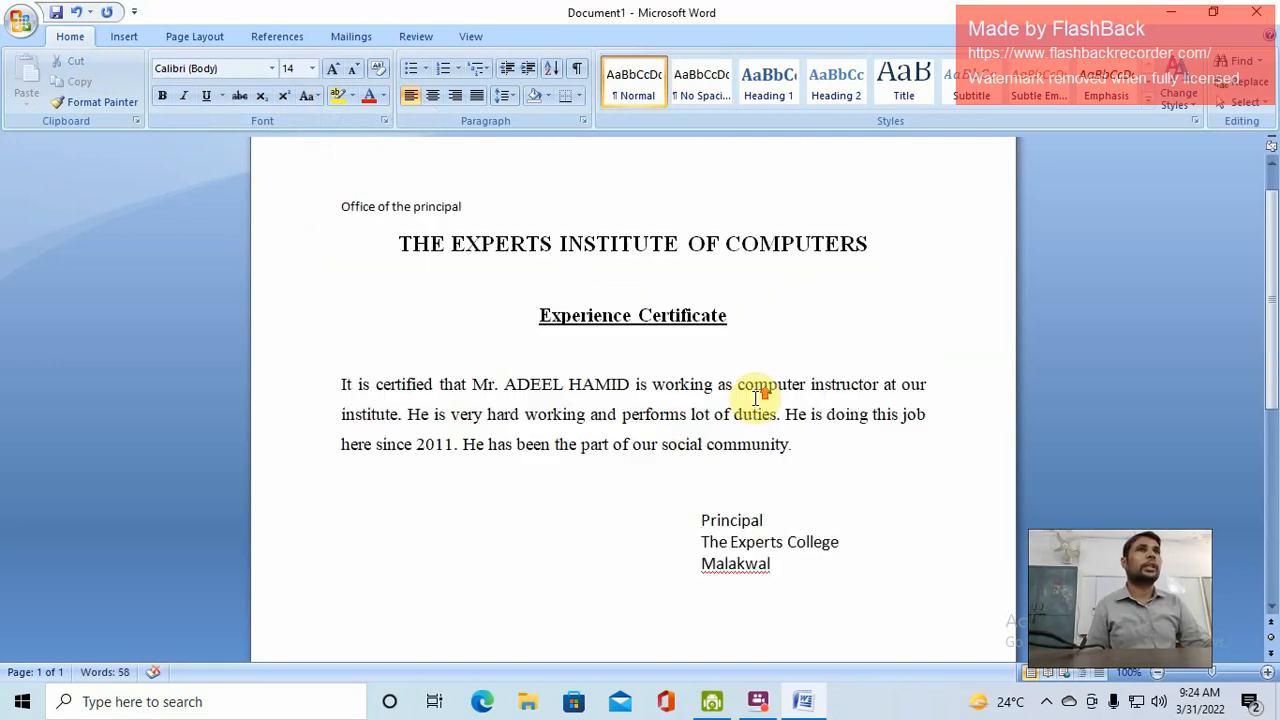
scroll(757, 396, "up", 1)
scroll(866, 519, "down", 3)
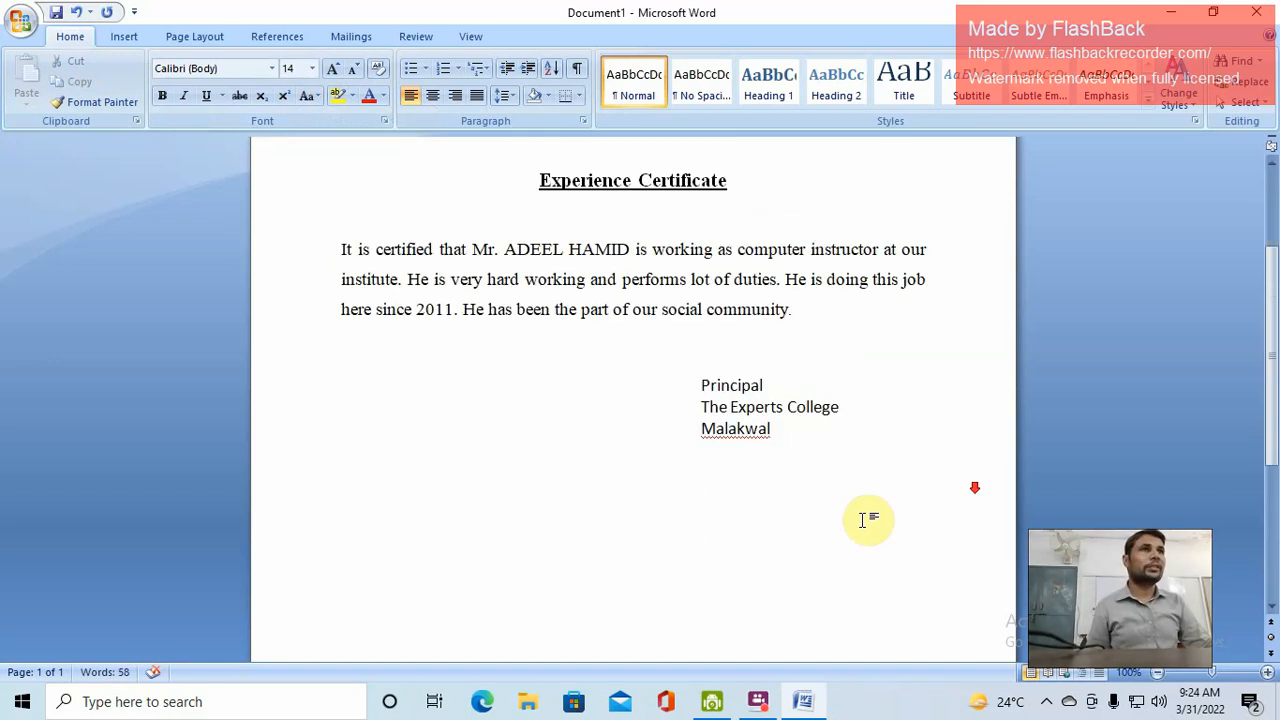
scroll(860, 505, "down", 5)
scroll(760, 490, "up", 8)
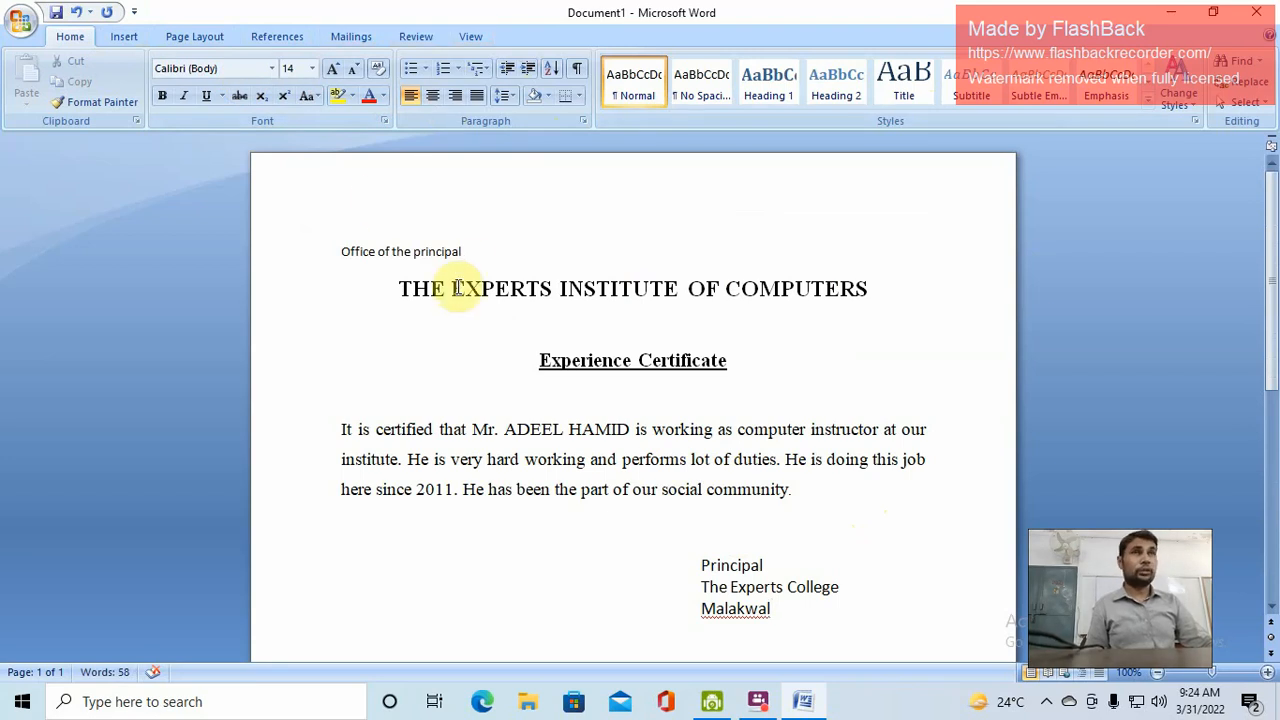
scroll(600, 470, "down", 4)
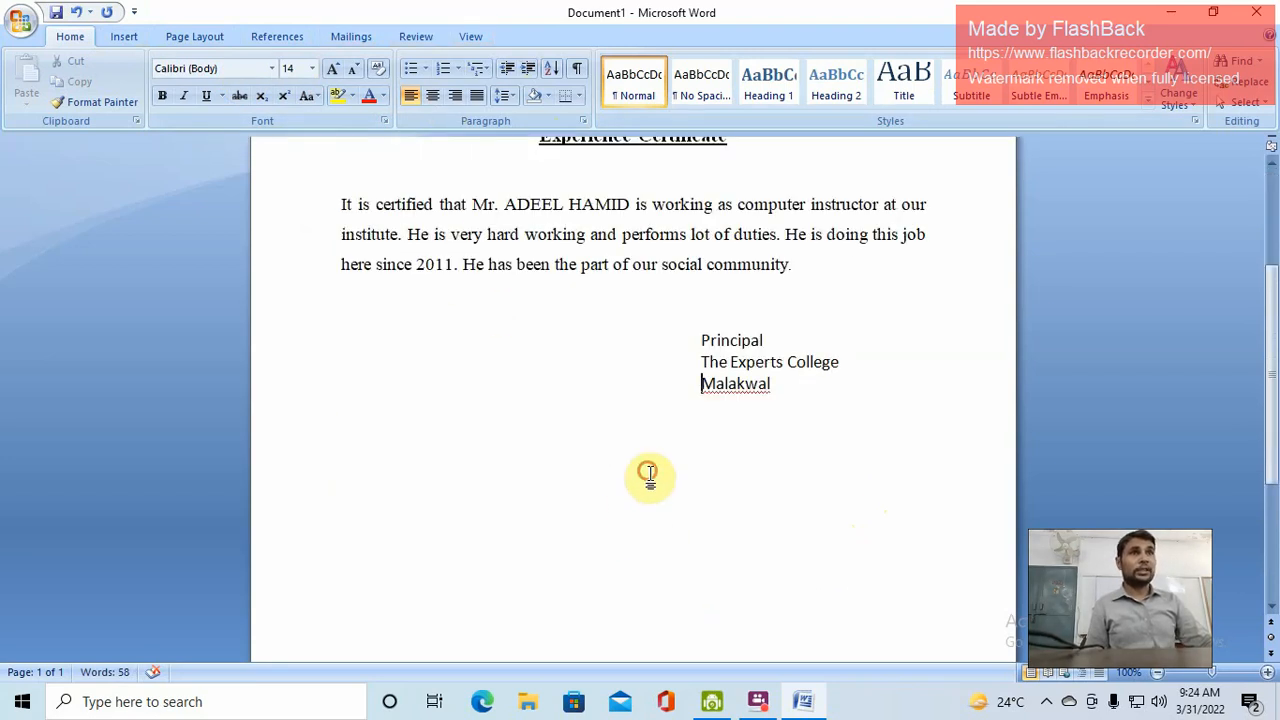
left_click(780, 390)
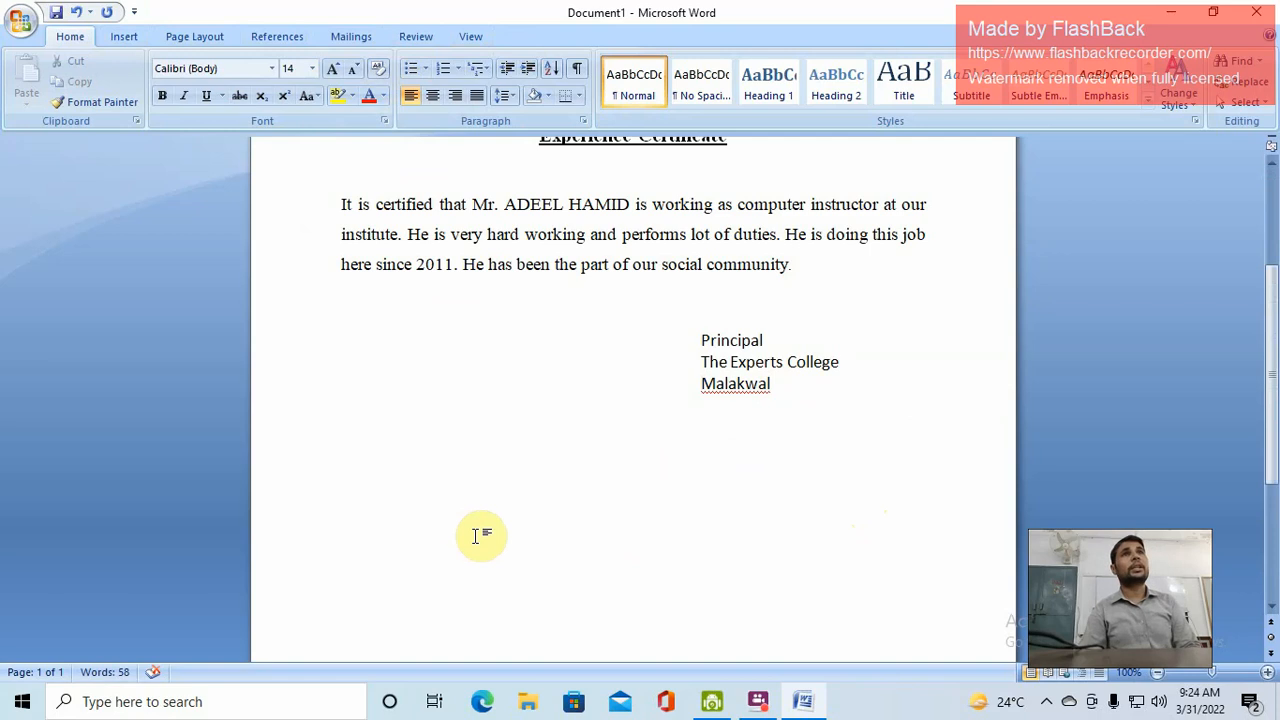
Type 'Sugar', 'Pencil' and 'pen' on new lines below Malakwal, then select them
key("Return")
type("su")
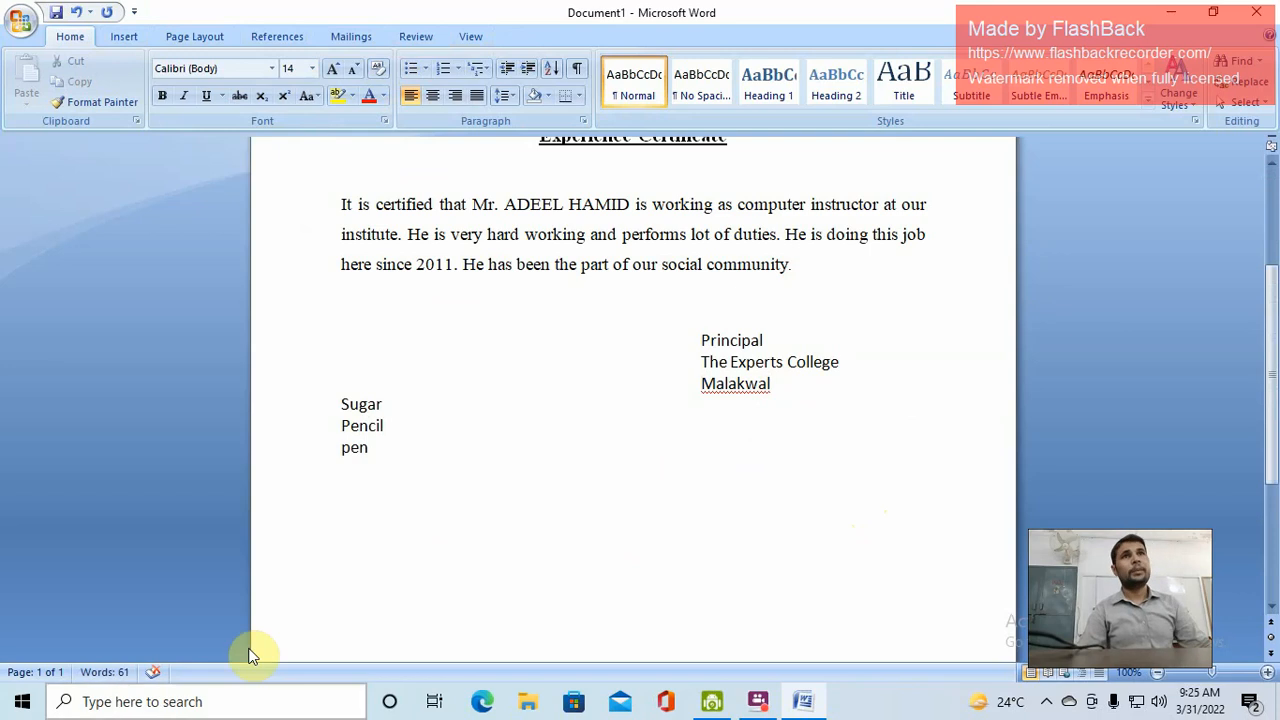
left_click_drag(341, 402, 380, 442)
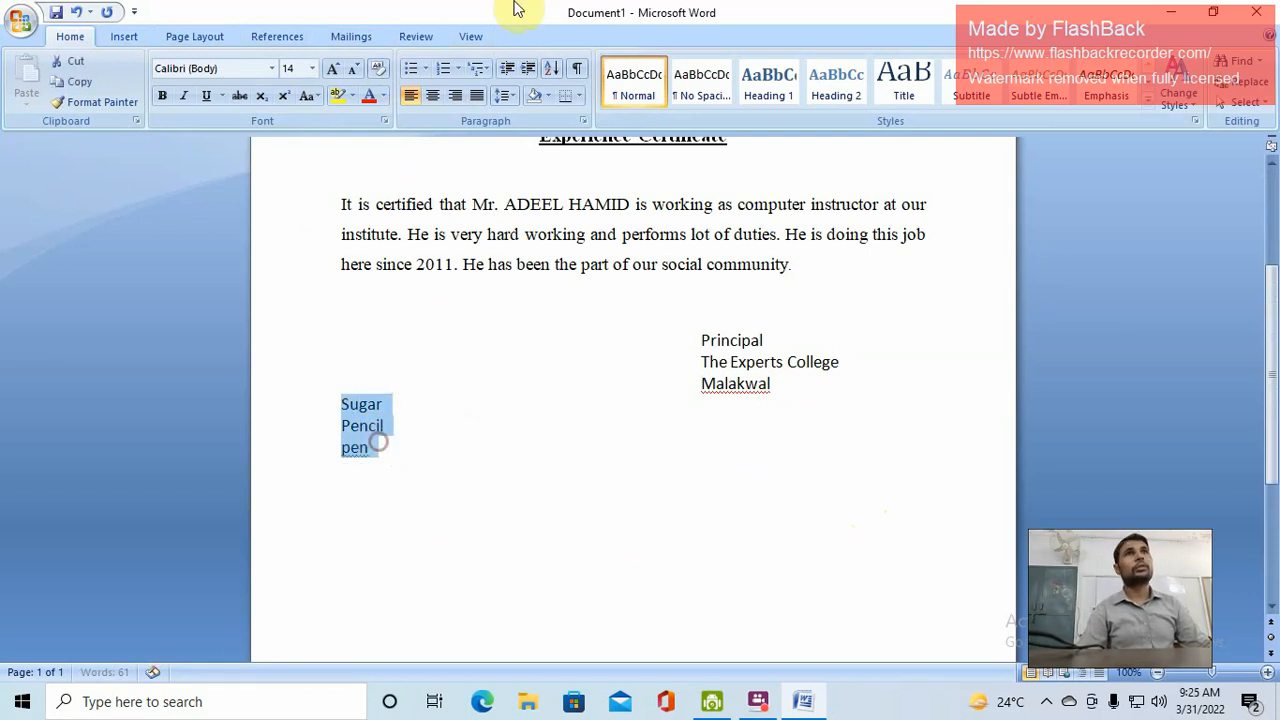
Try bullets and 1. 2. 3. numbering on the three lines, remove them, then increase the indent
left_click(412, 69)
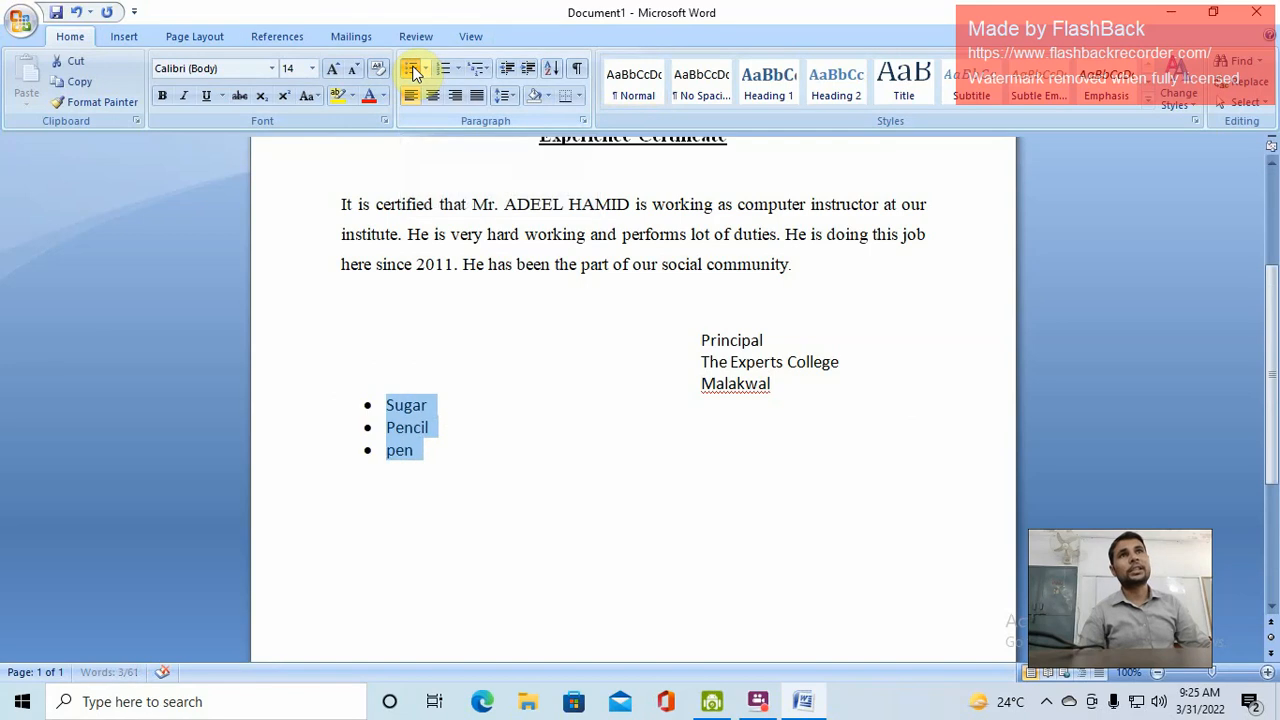
left_click(415, 75)
left_click(425, 70)
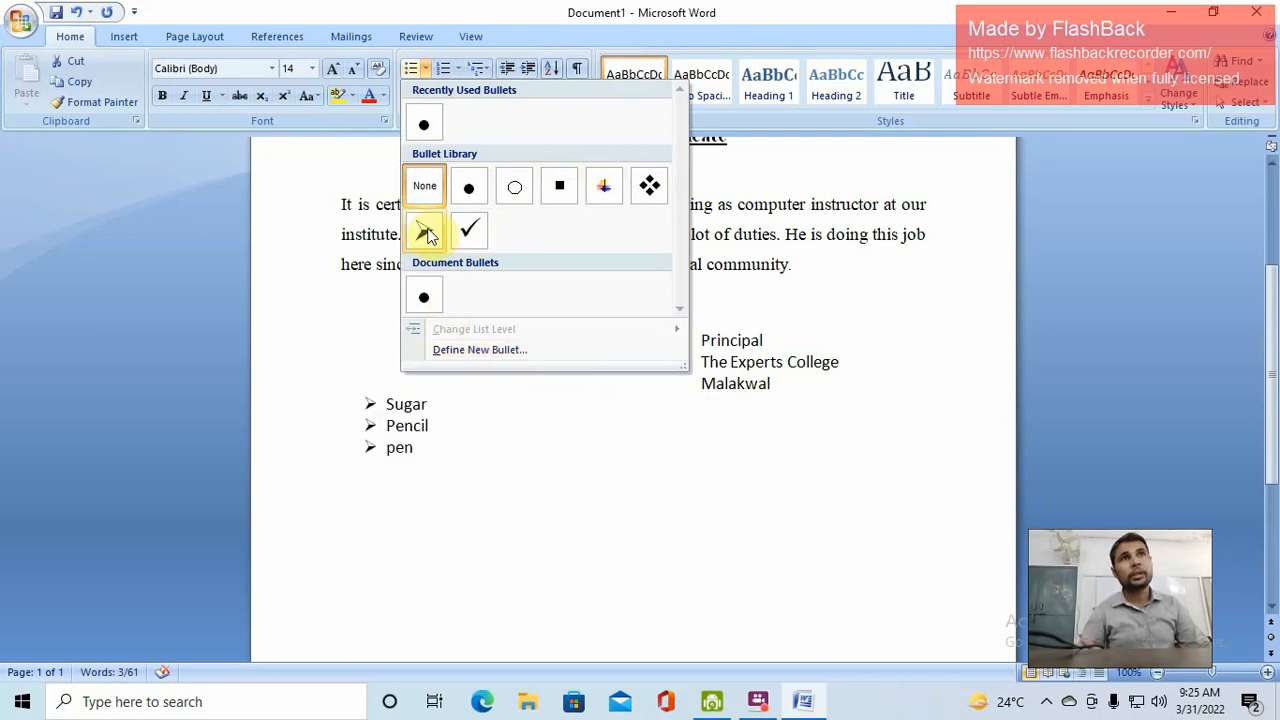
left_click(445, 69)
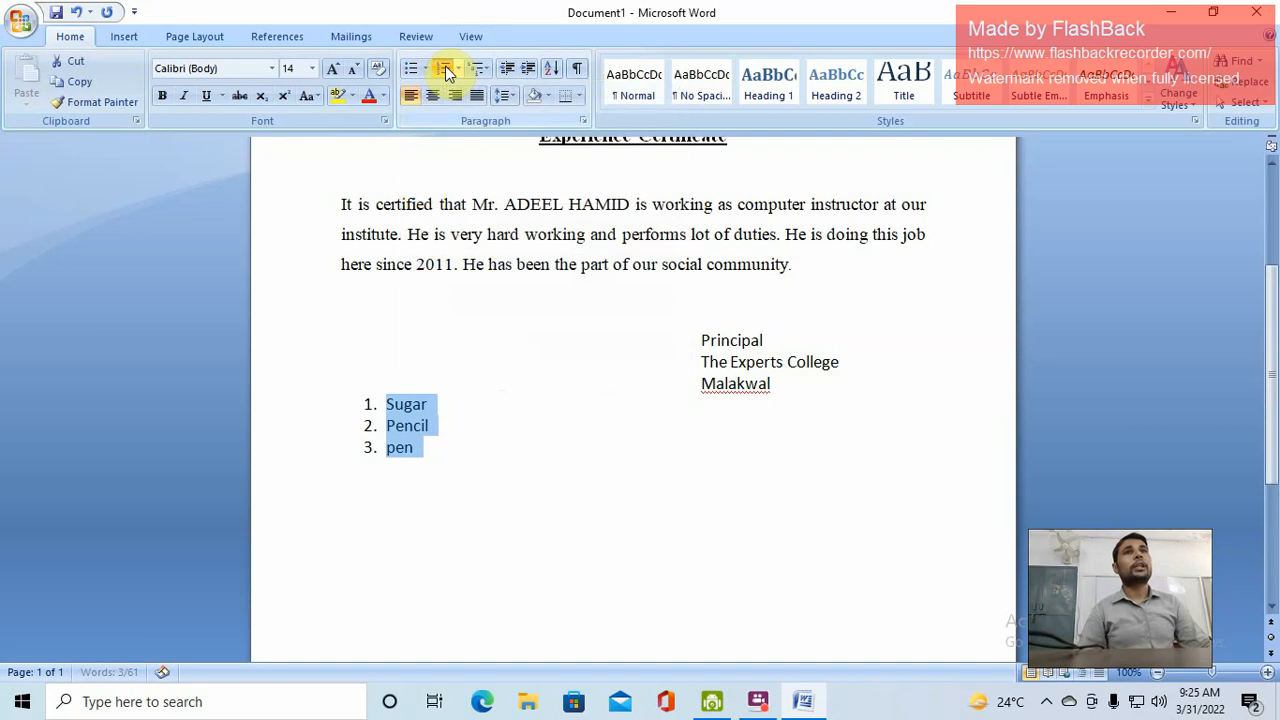
left_click(445, 69)
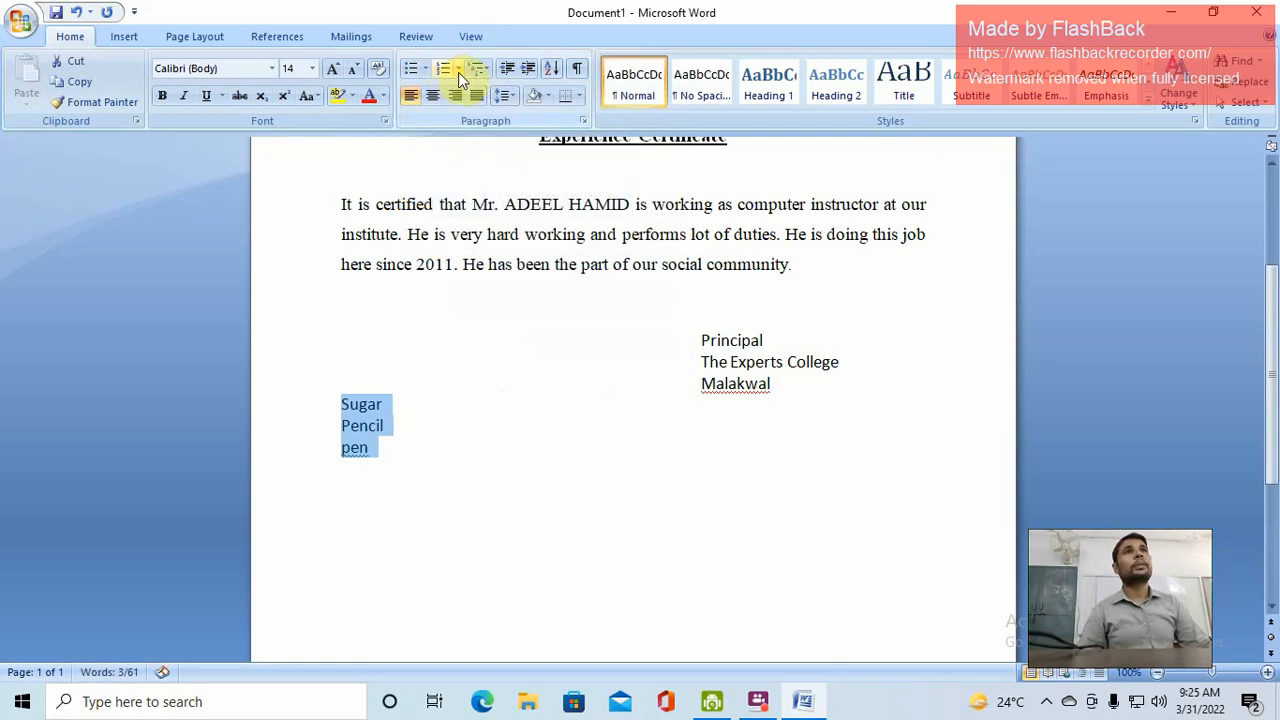
left_click(459, 70)
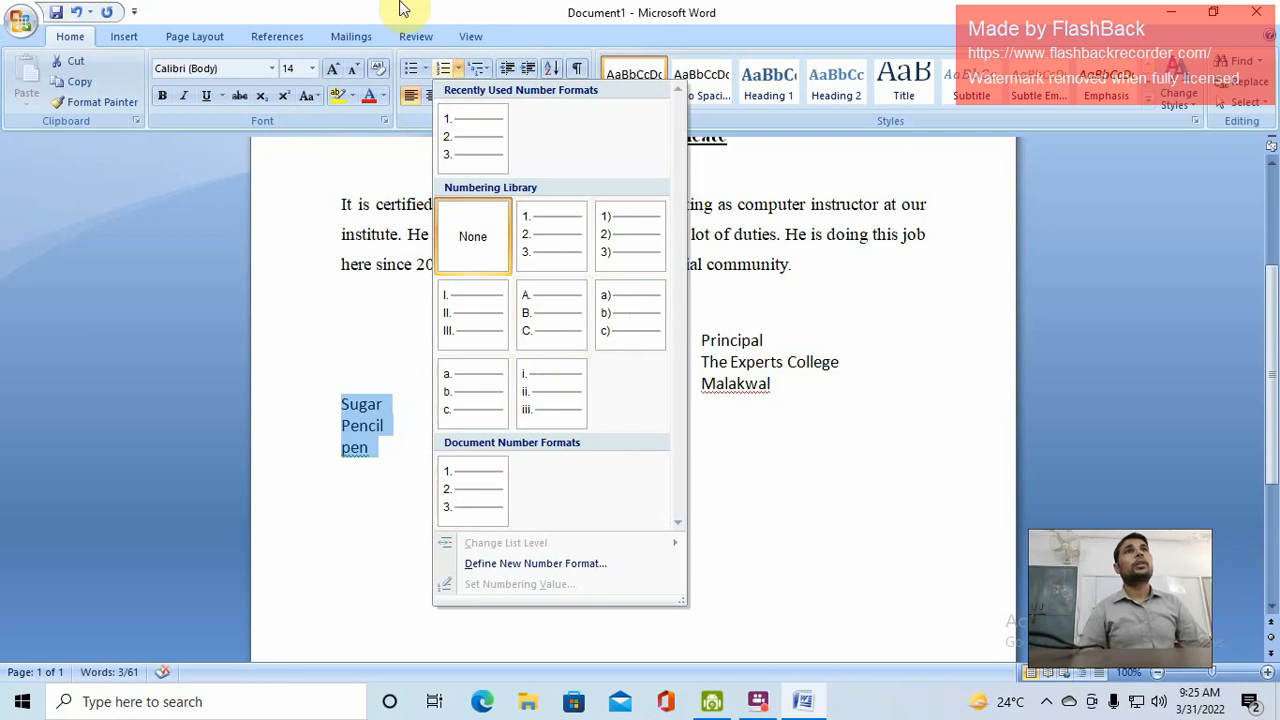
left_click(443, 66)
left_click(443, 66)
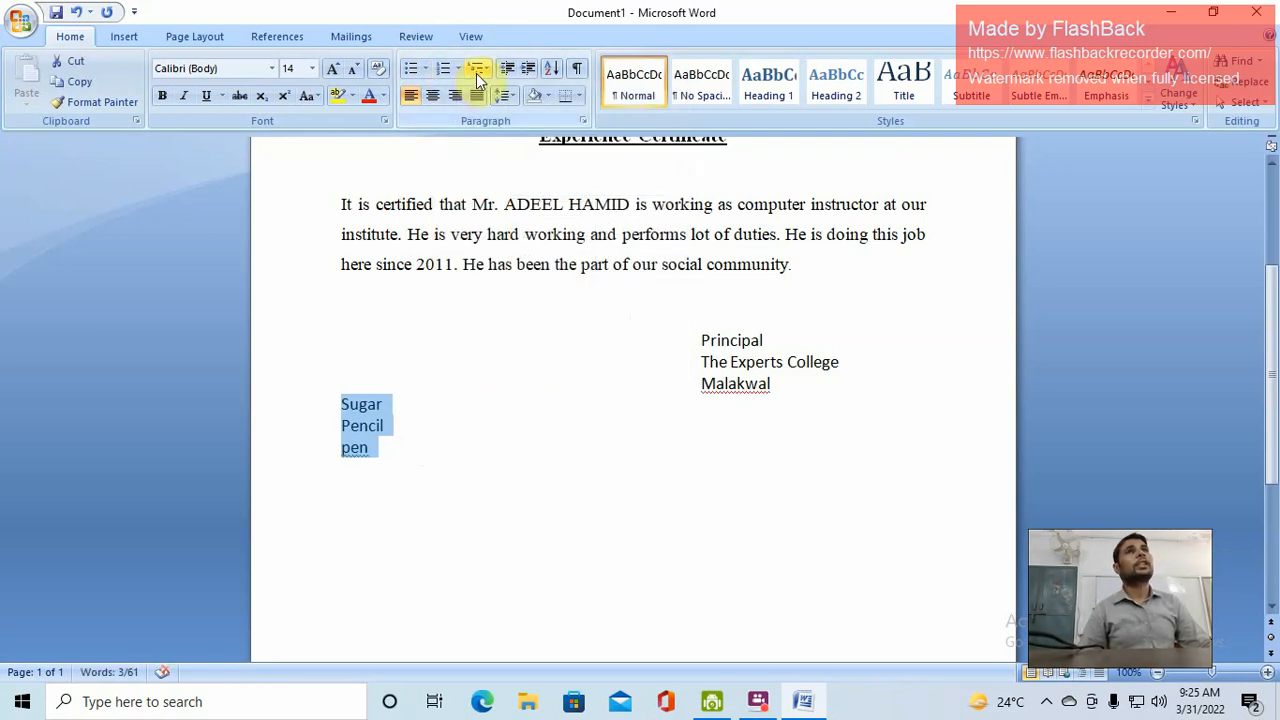
left_click(527, 70)
Move the three selected lines back to the left margin
left_click(527, 70)
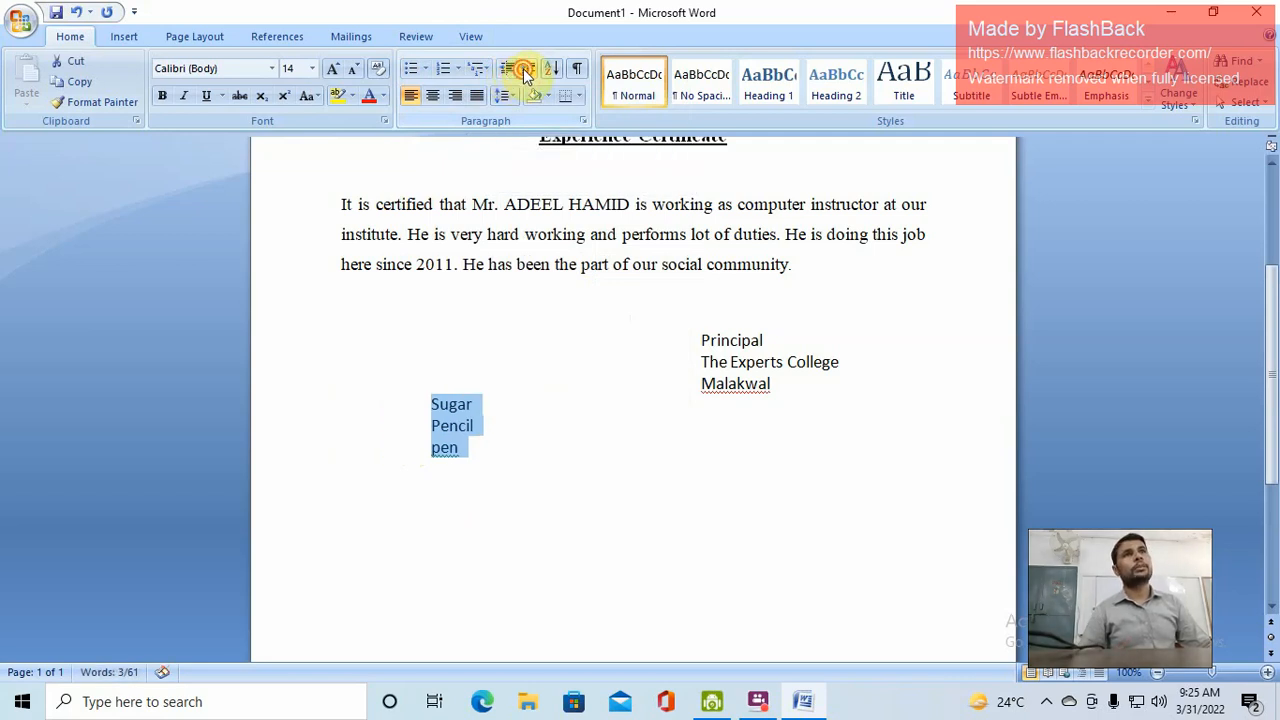
left_click(527, 70)
left_click(508, 70)
left_click(508, 72)
left_click(508, 72)
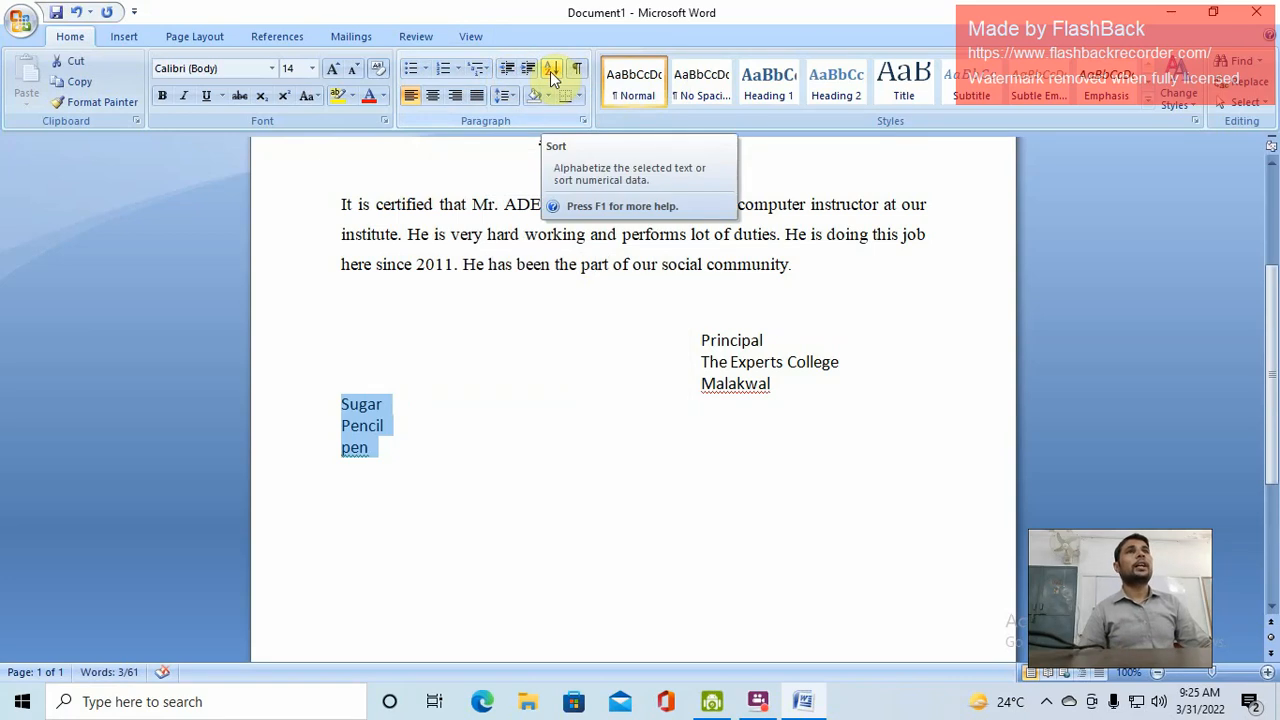
Sort the lines ascending to read pen, Pencil, Sugar, then briefly toggle formatting marks
left_click(551, 70)
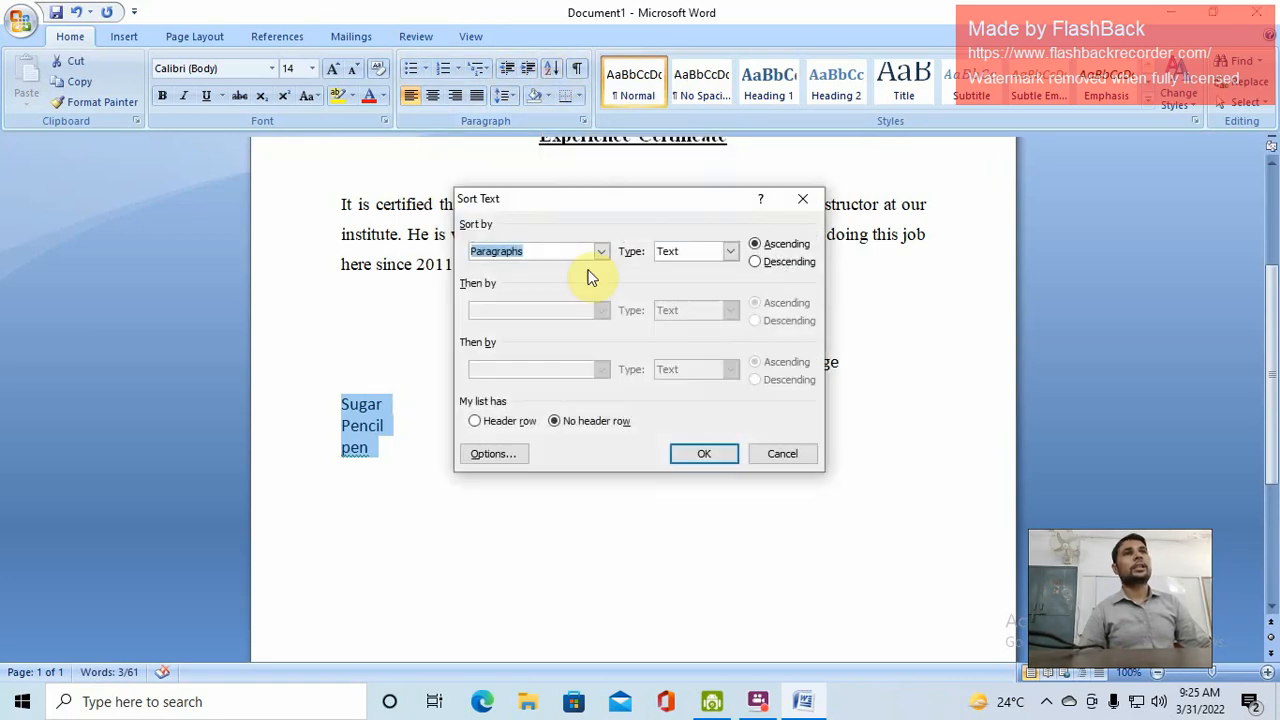
left_click(700, 454)
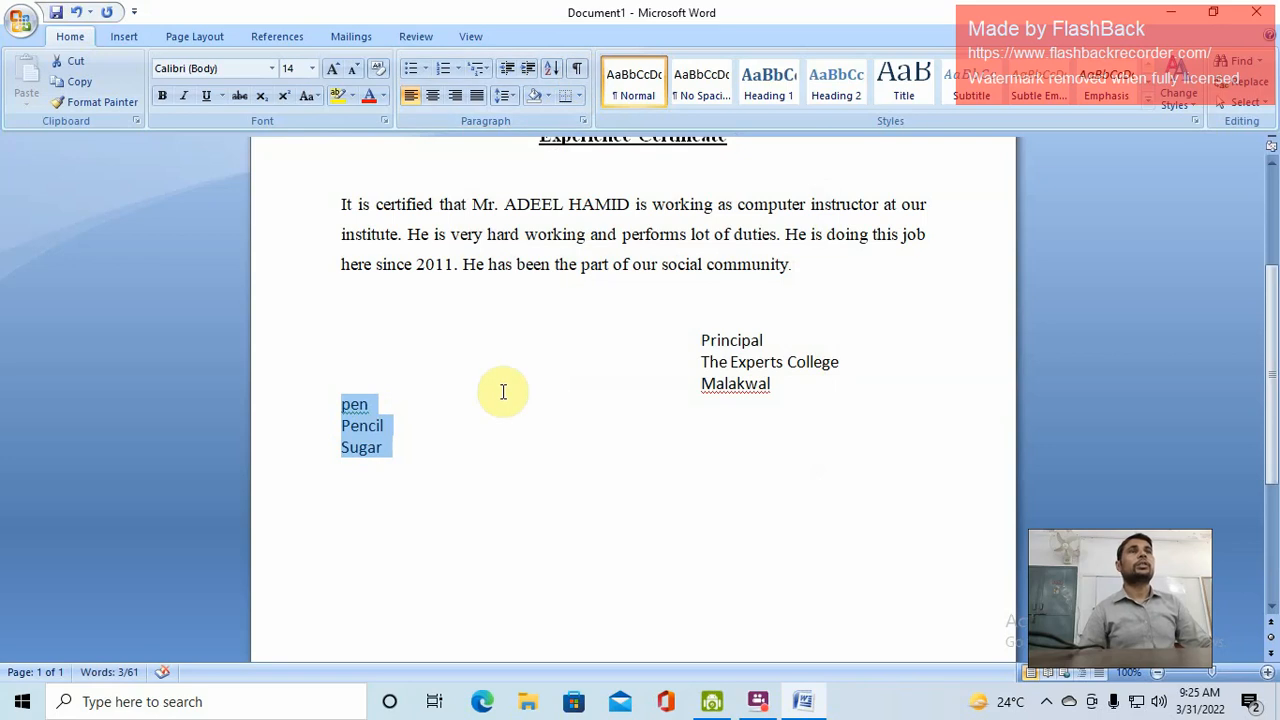
left_click(578, 70)
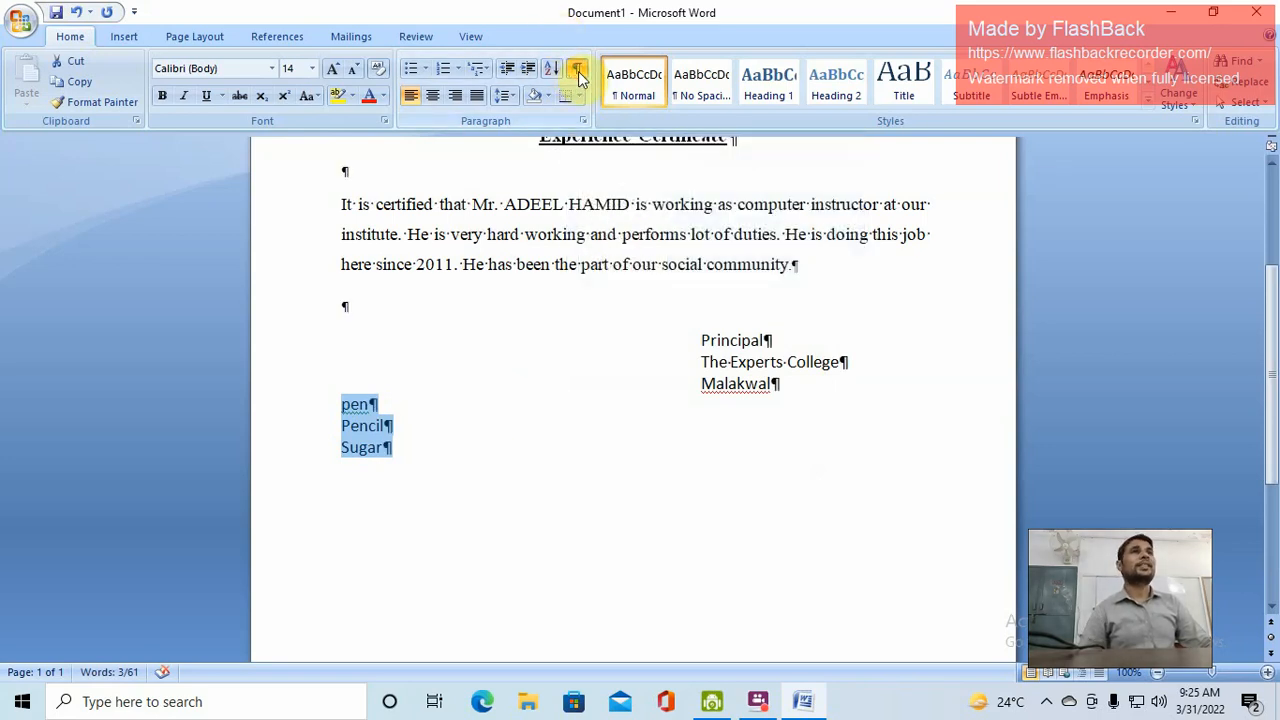
left_click(578, 70)
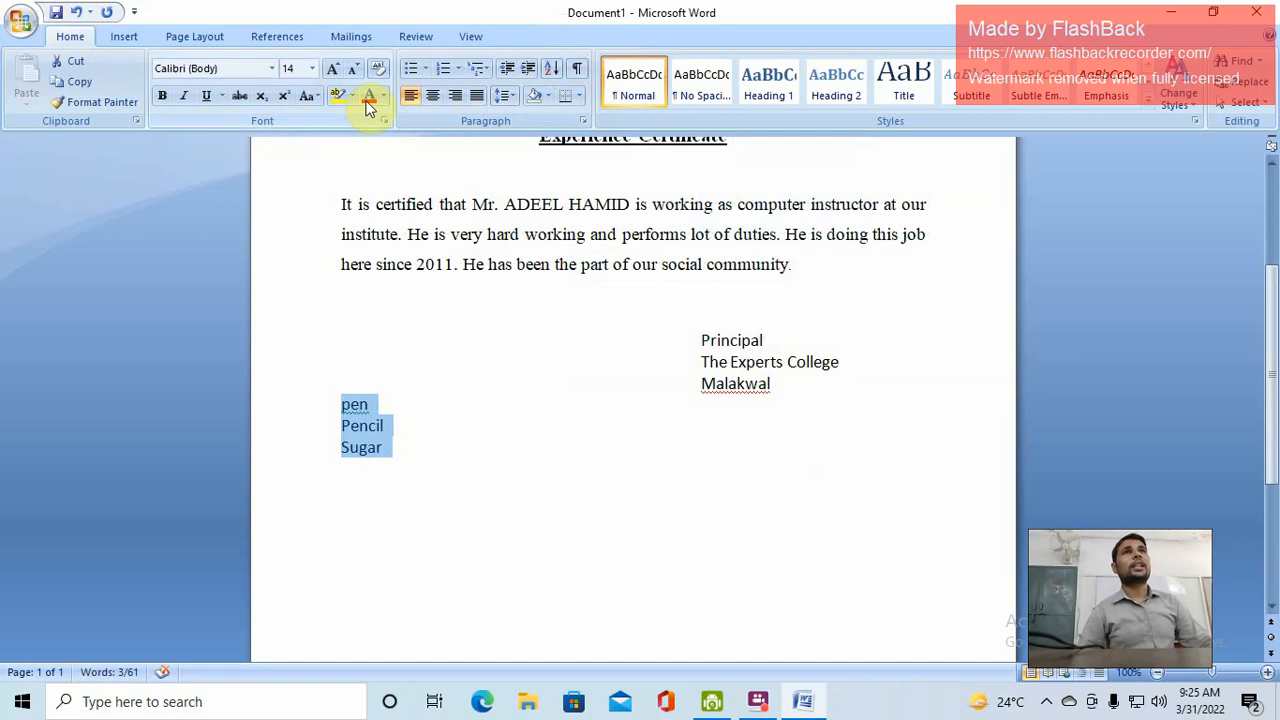
left_click_drag(688, 234, 451, 234)
scroll(597, 191, "up", 3)
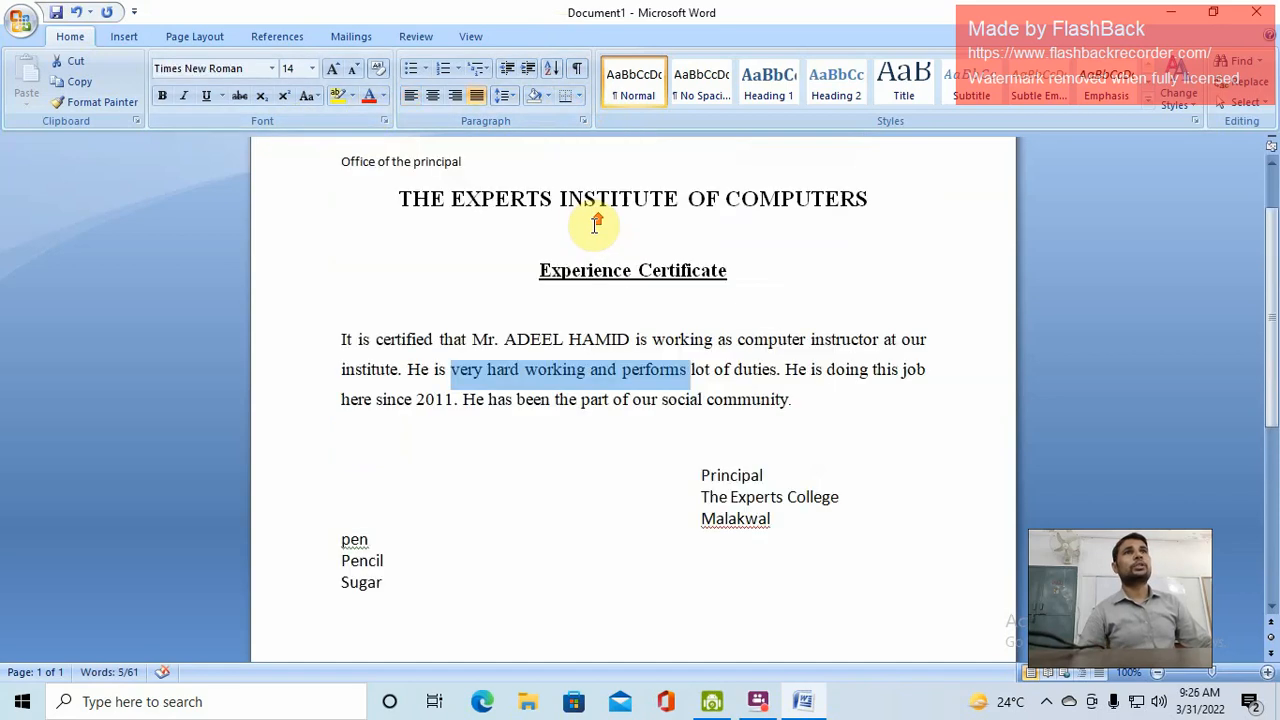
left_click_drag(871, 198, 399, 199)
left_click(383, 95)
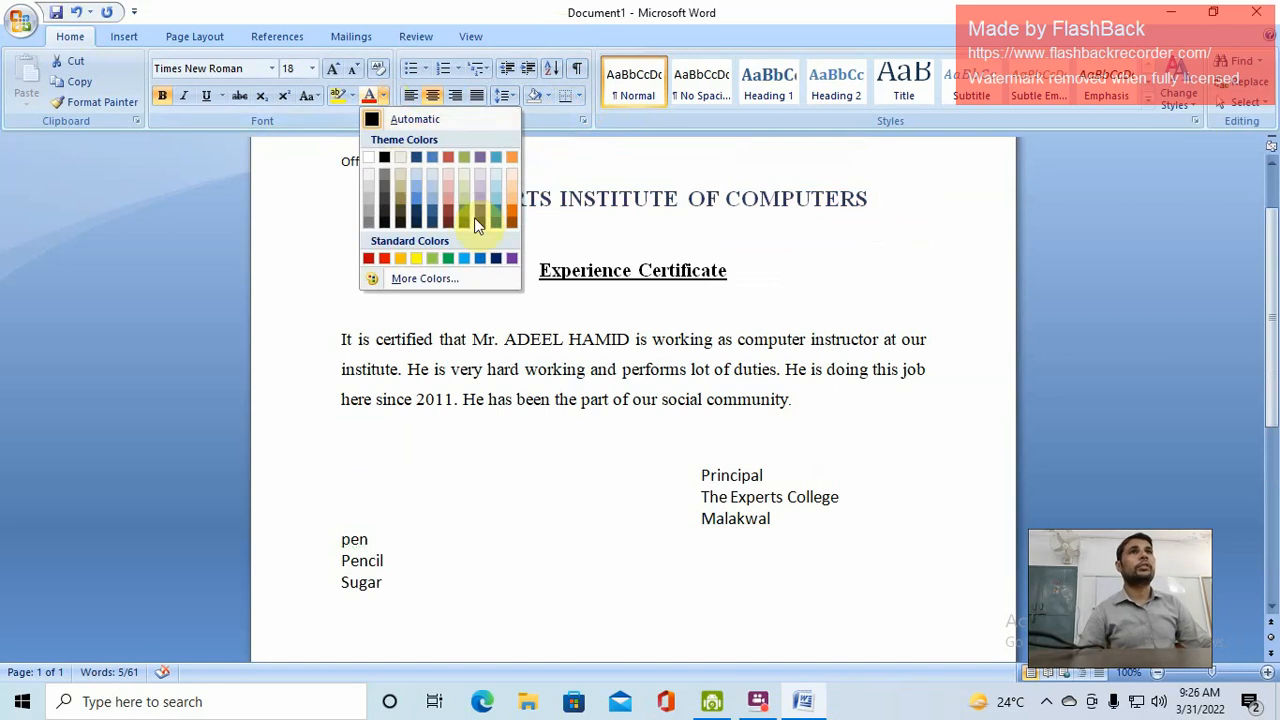
left_click(355, 97)
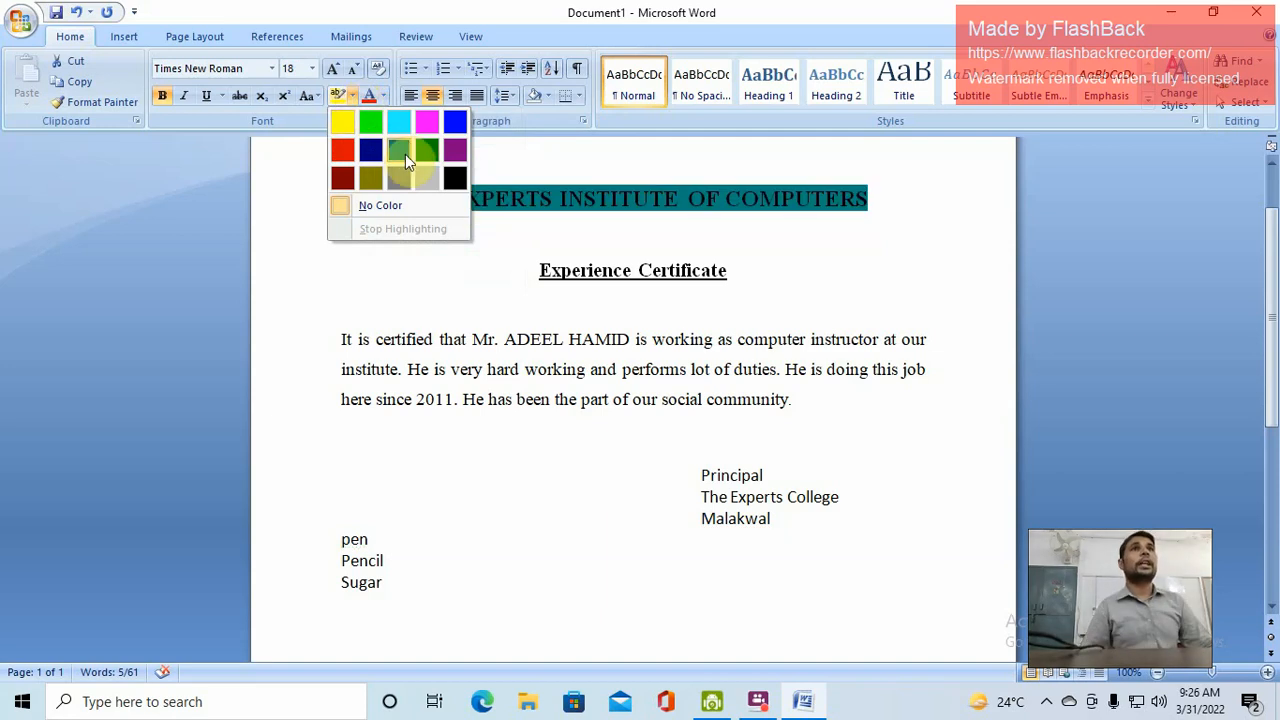
left_click(356, 96)
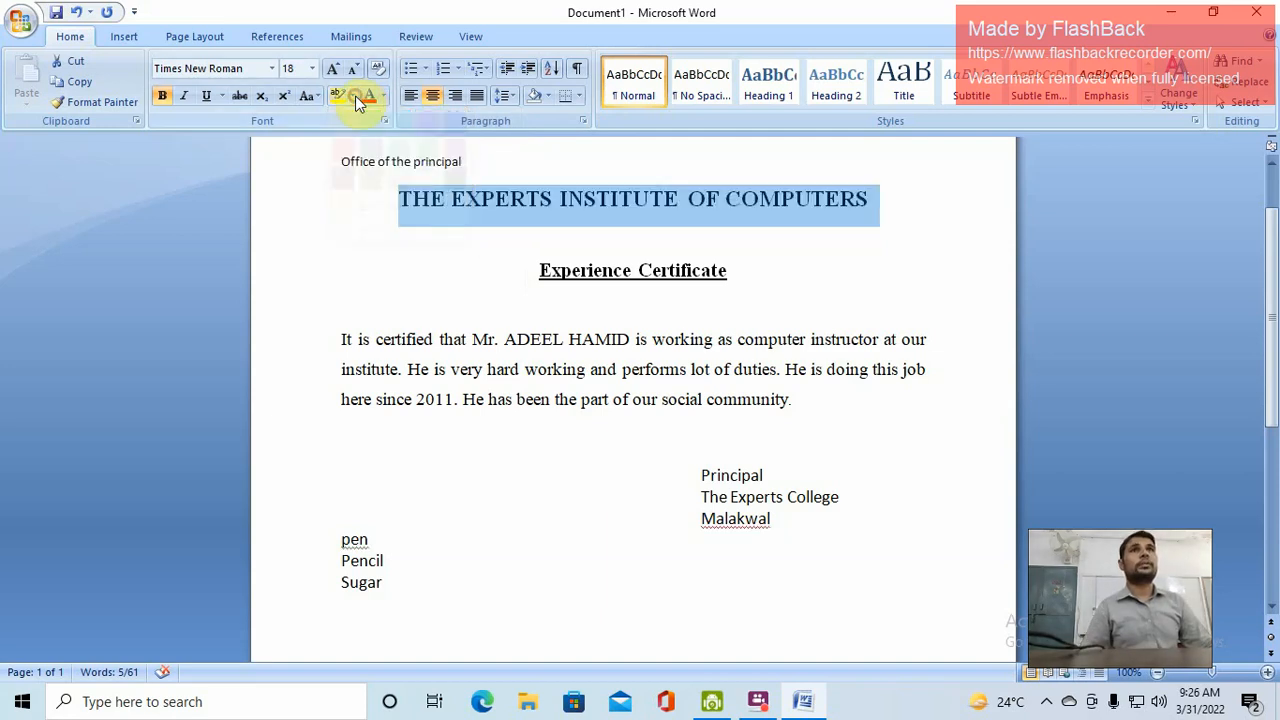
scroll(620, 270, "down", 2)
scroll(666, 330, "up", 4)
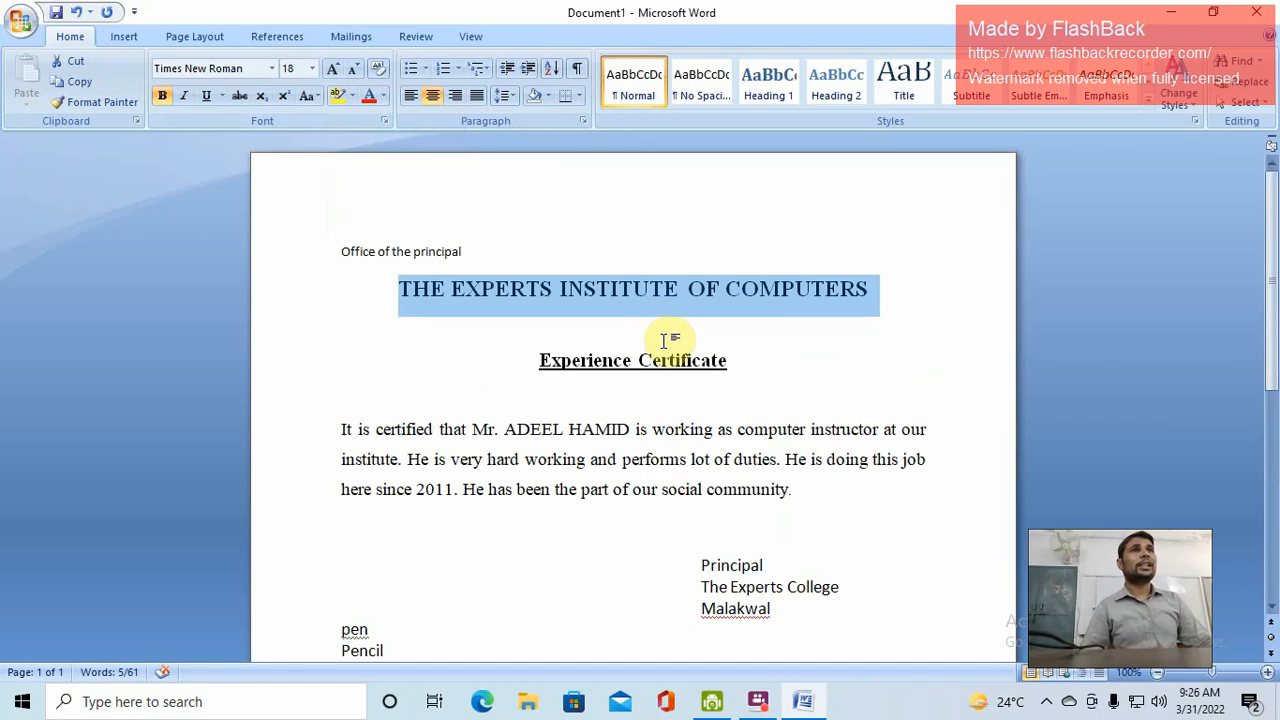
scroll(637, 420, "down", 5)
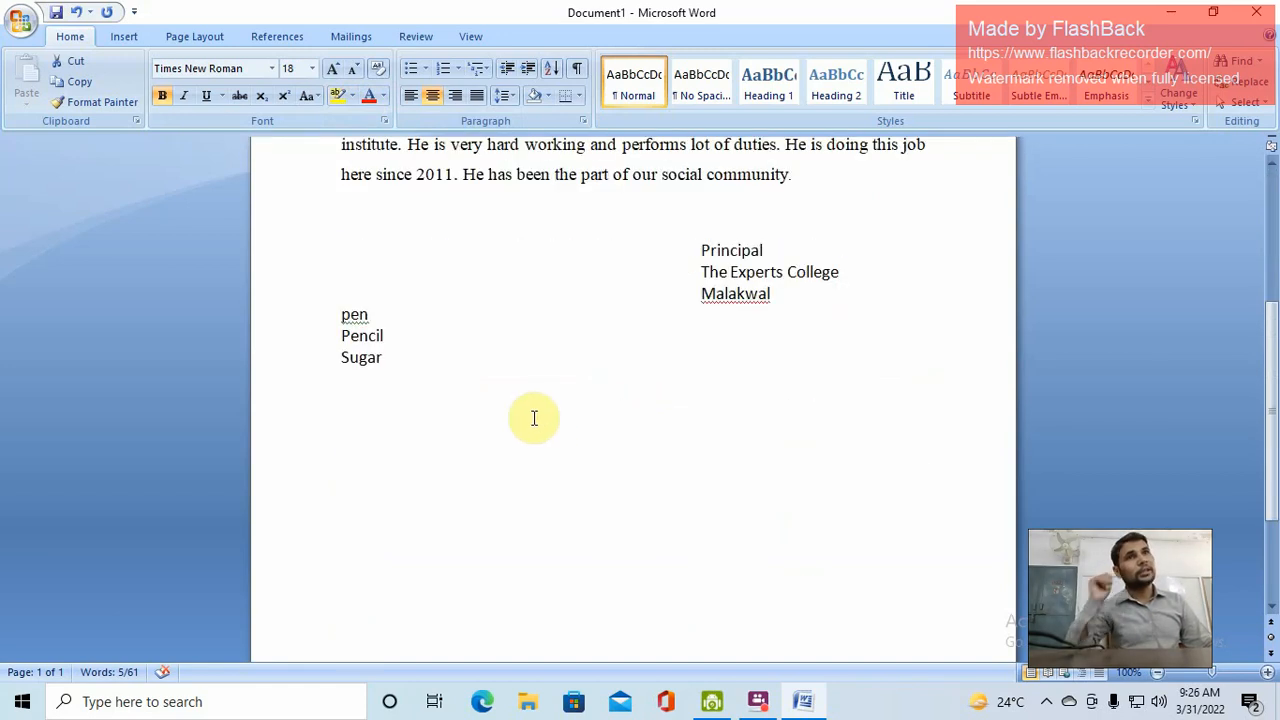
left_click_drag(383, 357, 341, 318)
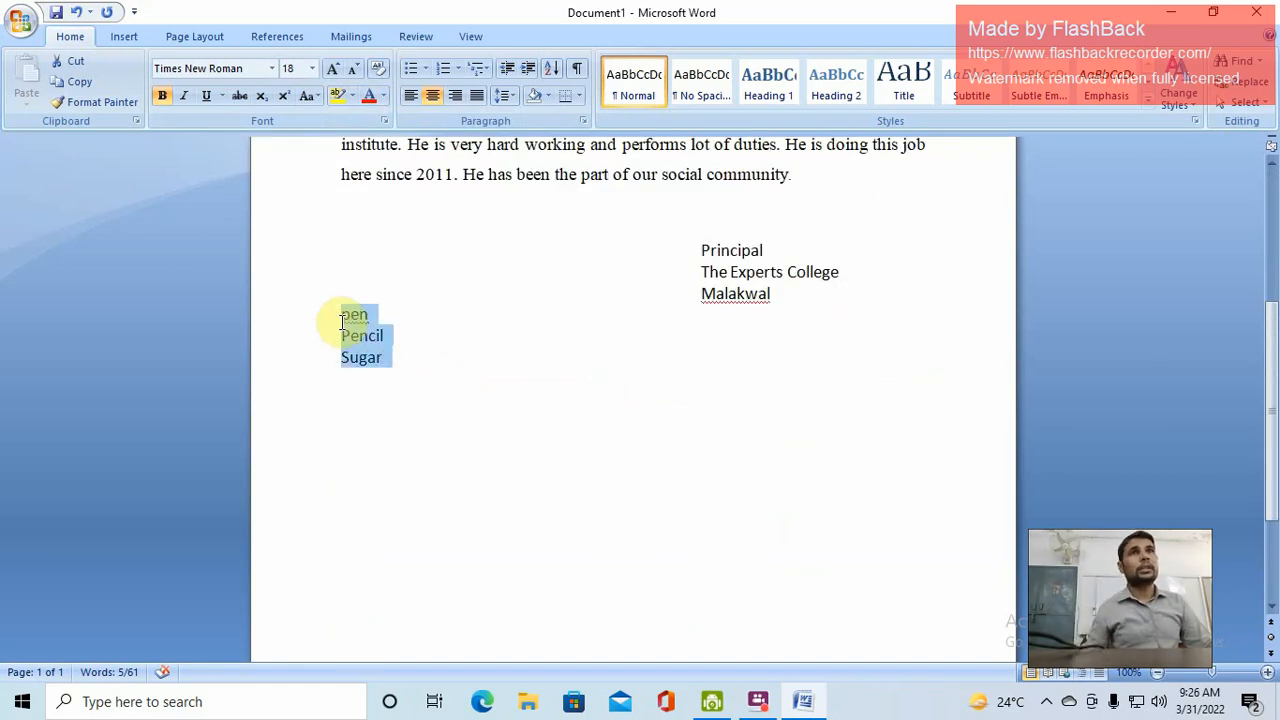
Start a new empty line directly below the Sugar item
left_click(124, 36)
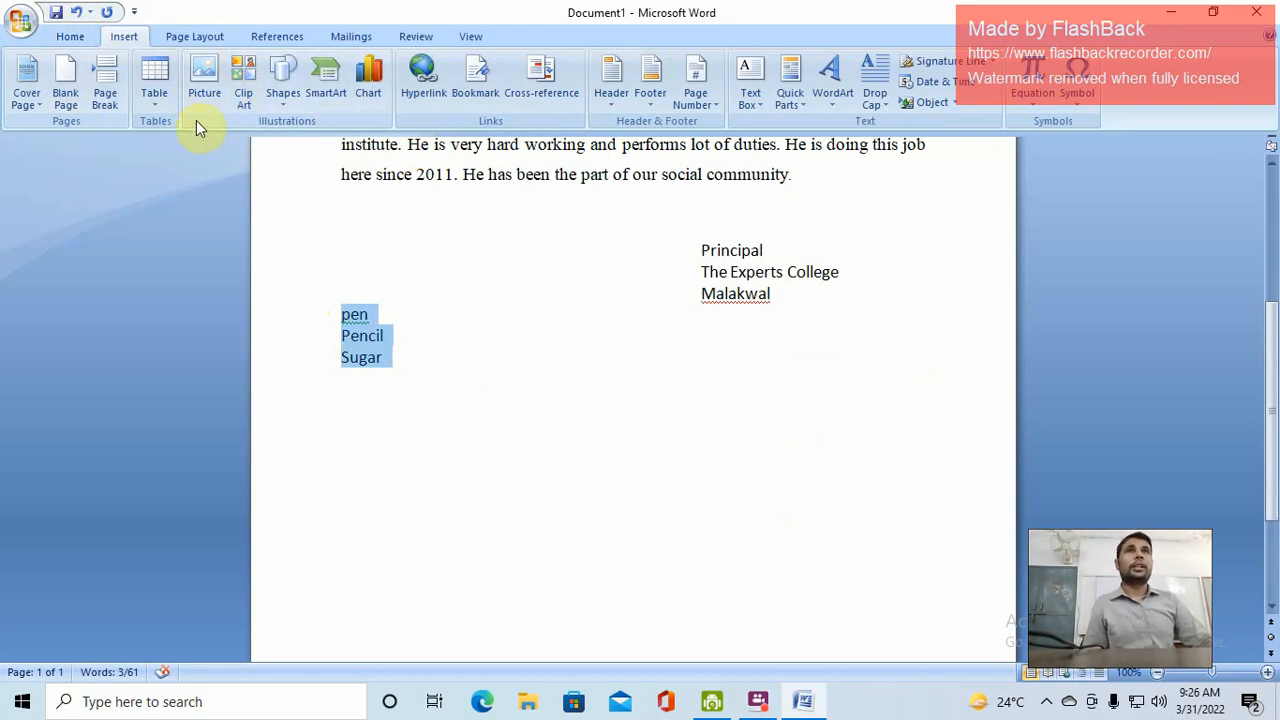
left_click(160, 104)
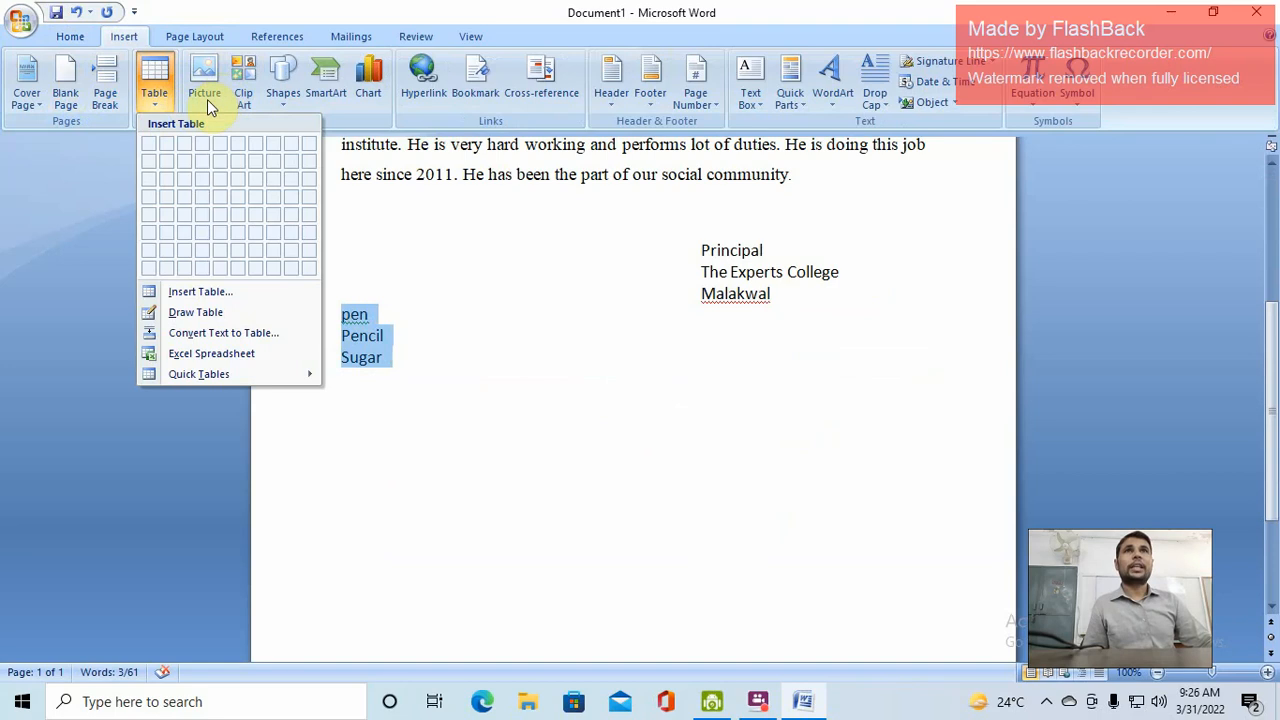
left_click(665, 440)
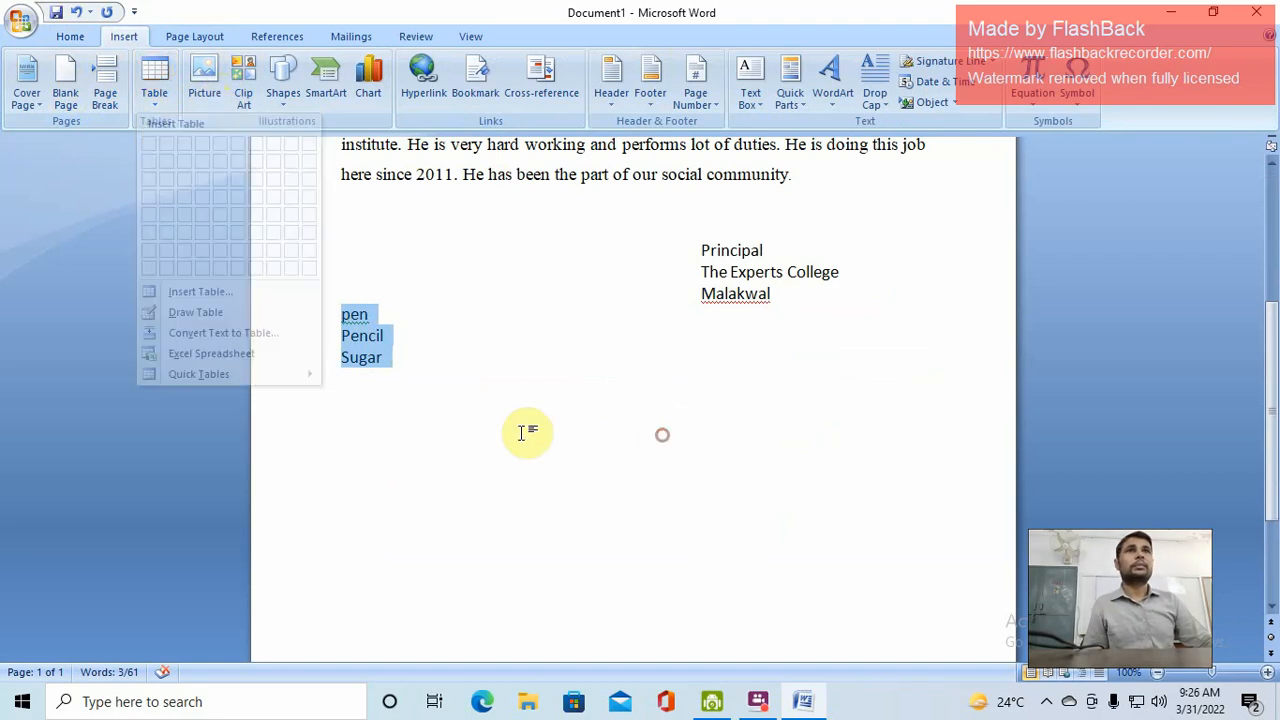
left_click(340, 417)
left_click(401, 357)
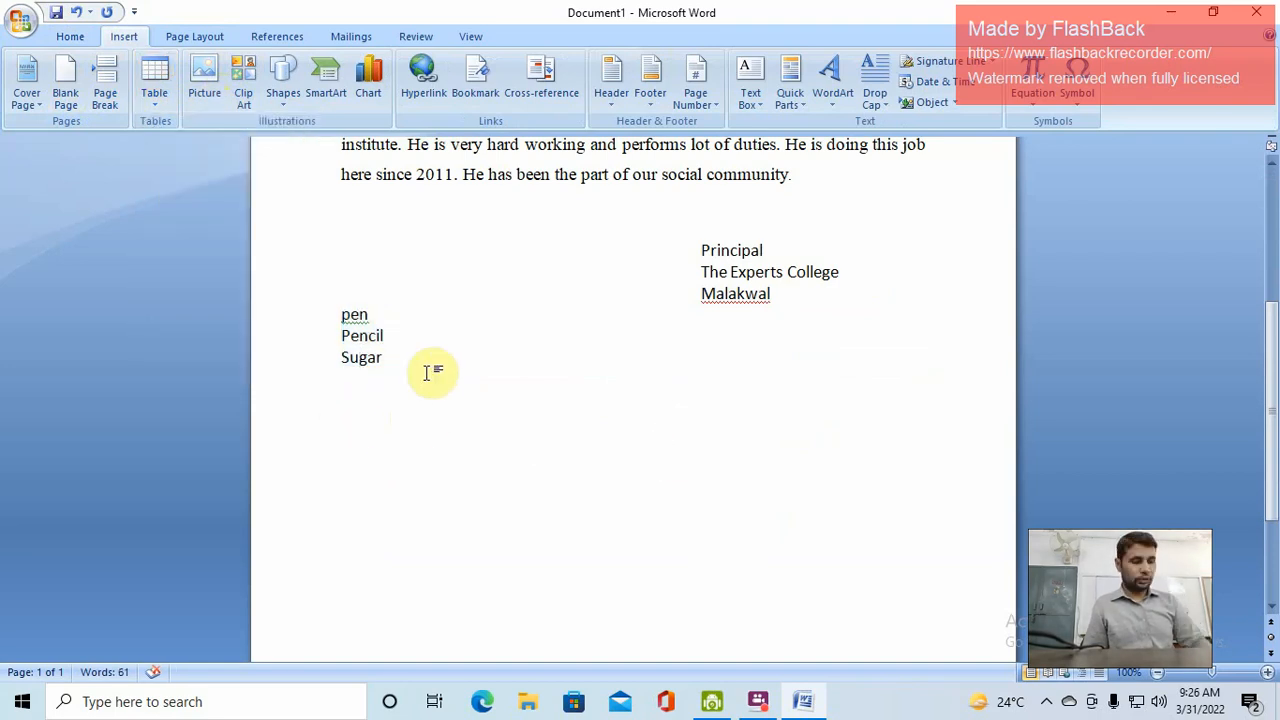
key("Return")
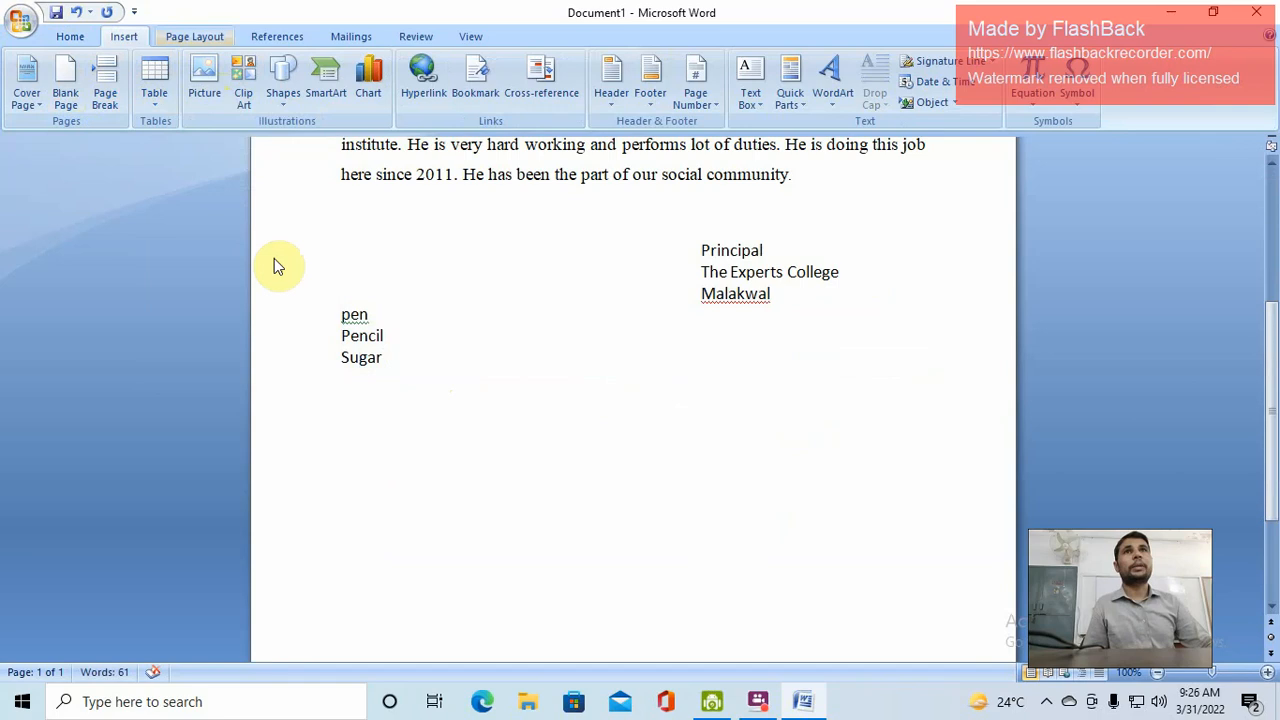
Insert a custom table with 5 columns and 2 rows
left_click(157, 93)
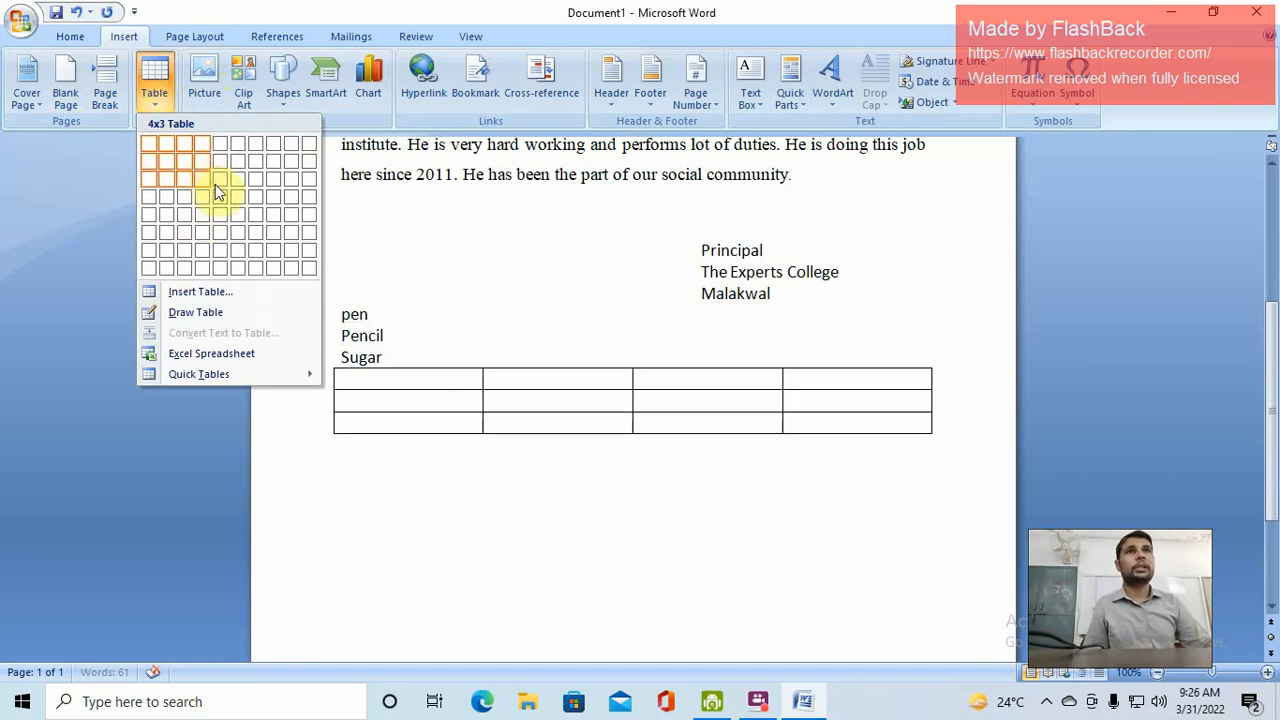
left_click(223, 294)
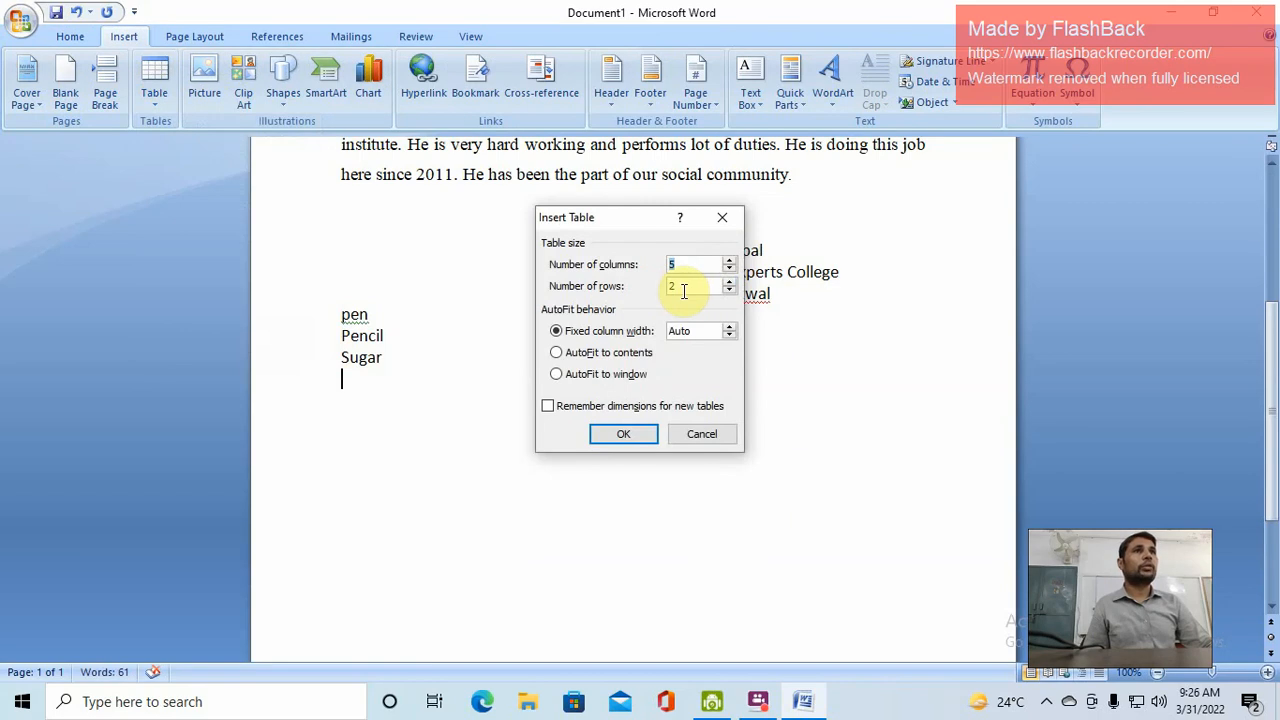
left_click(650, 434)
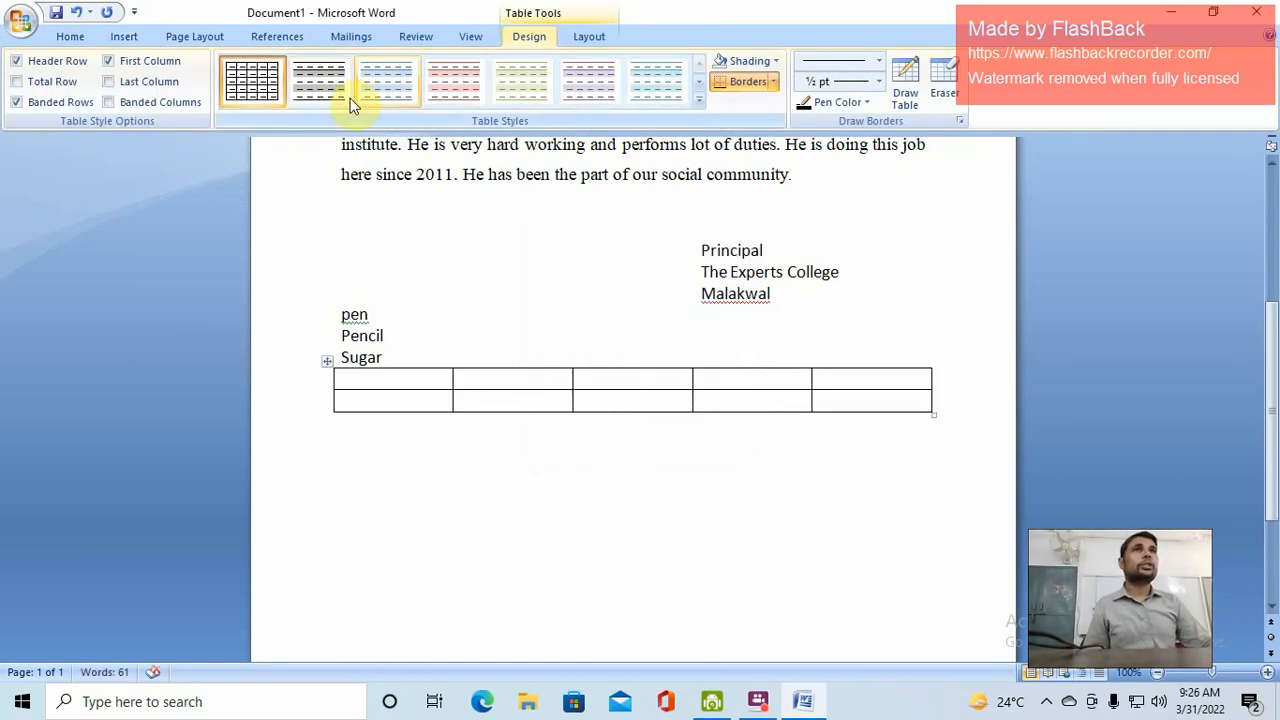
Try green, blue and light-blue banded table styles and put full borders on the first cell
left_click(528, 88)
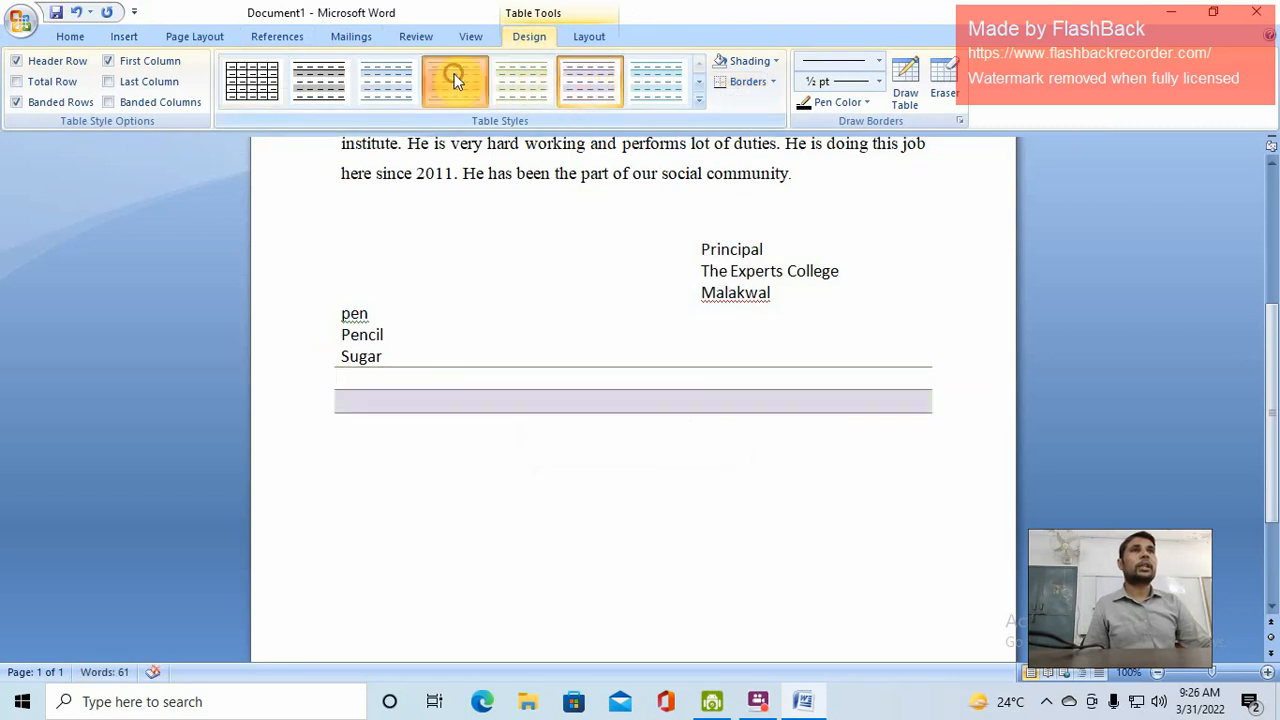
left_click(385, 84)
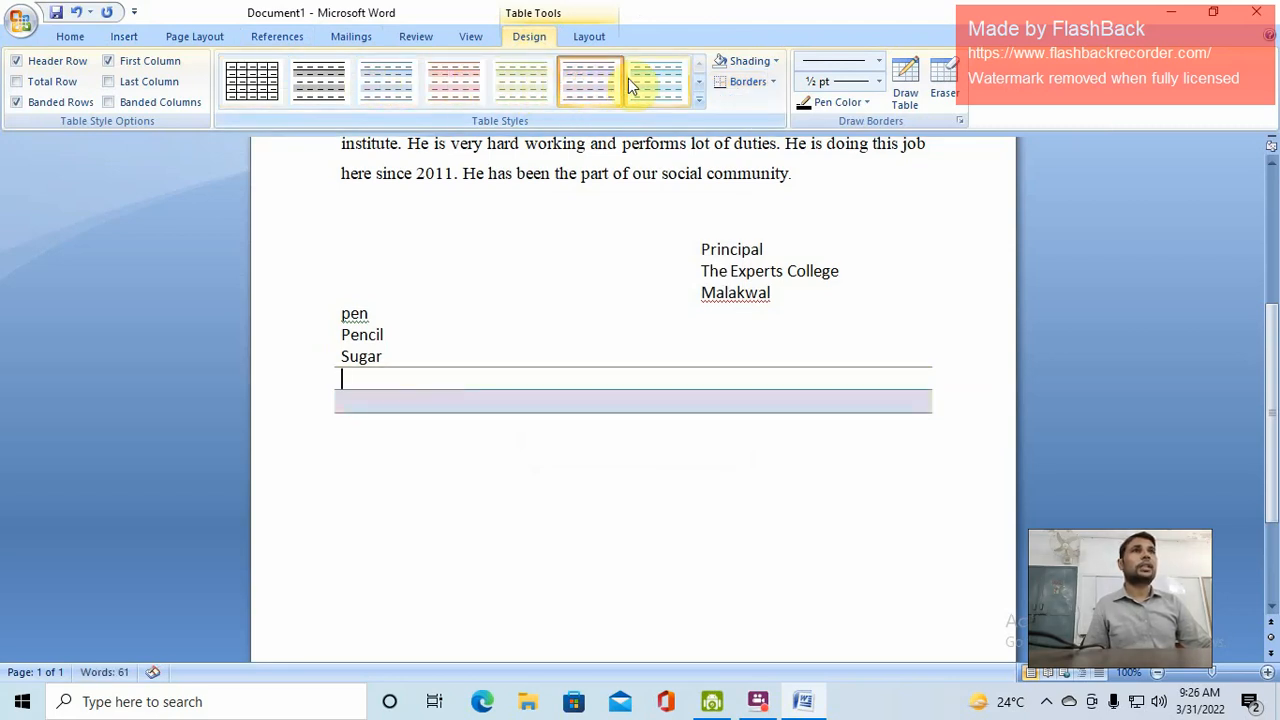
left_click(659, 78)
left_click(773, 82)
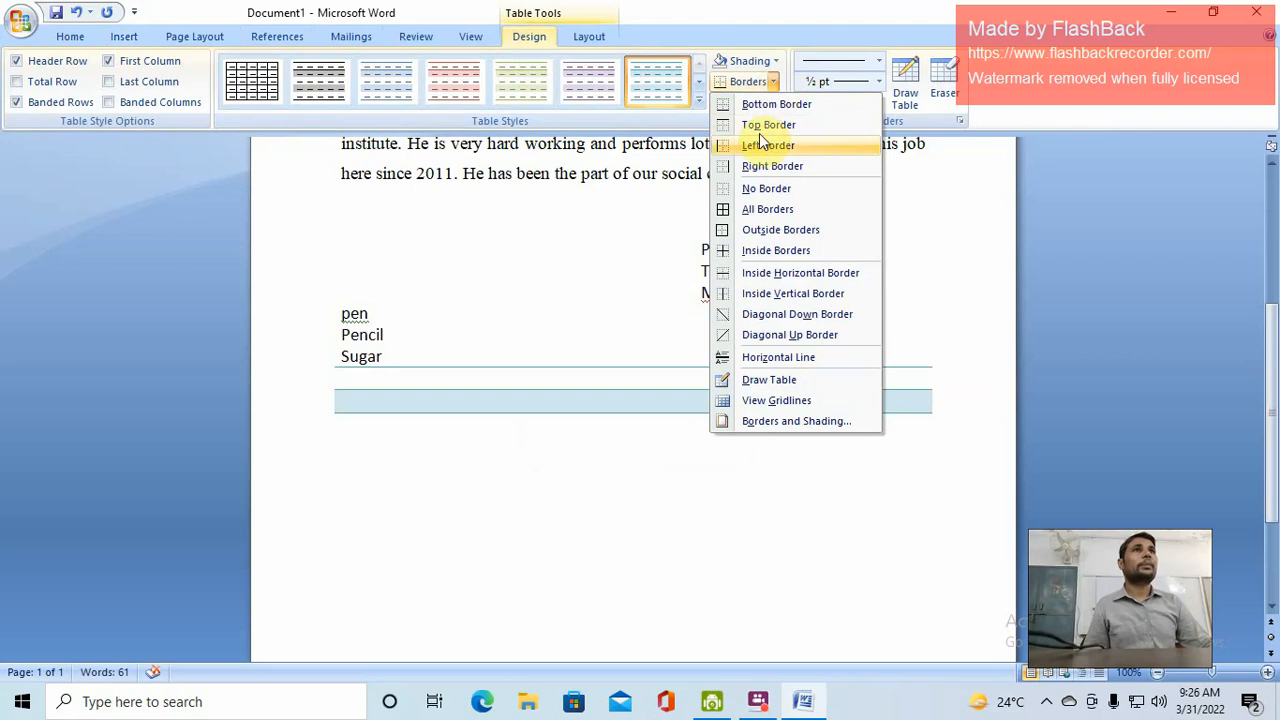
left_click(760, 207)
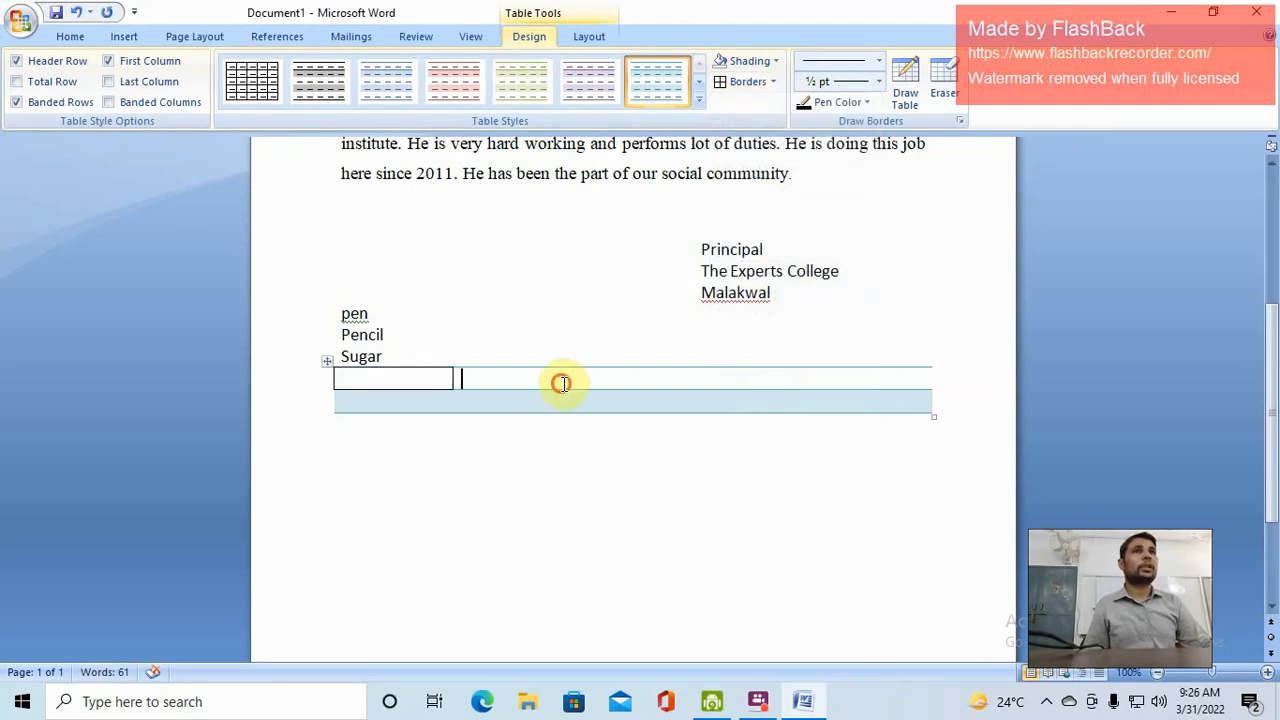
Preview dark and dark grey shading on the second cell without applying either
left_click(772, 62)
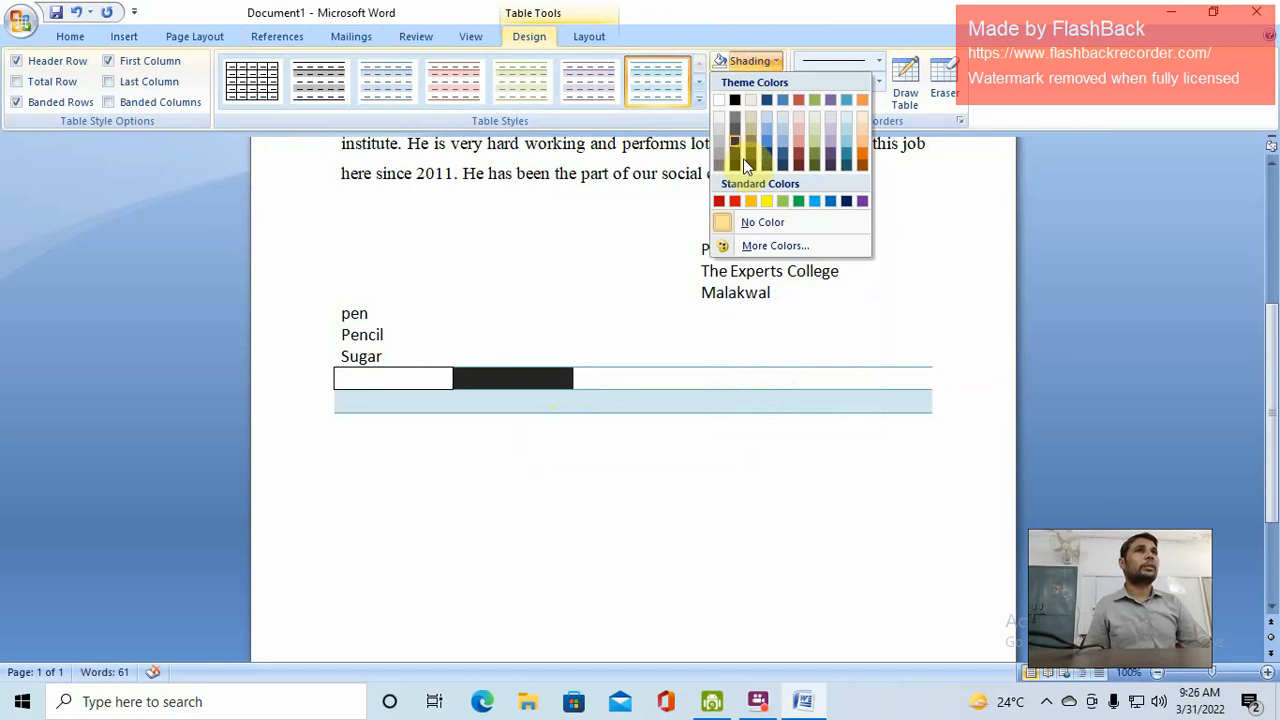
left_click(468, 376)
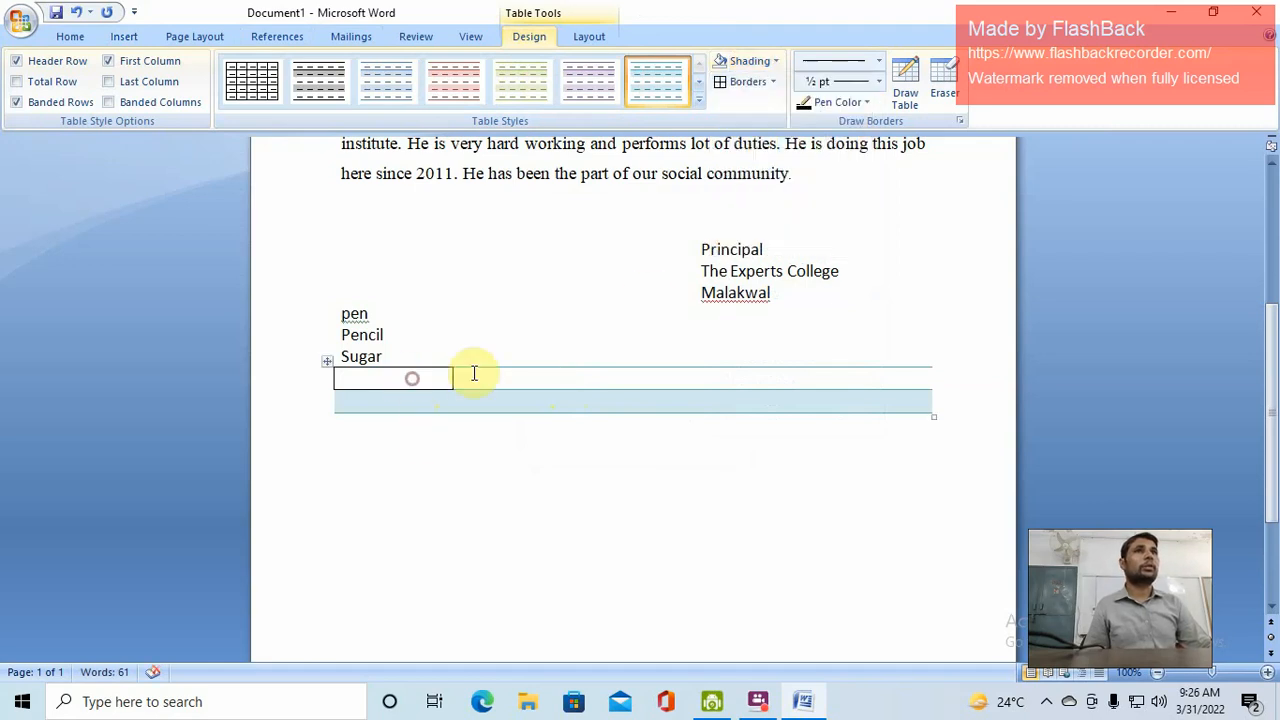
left_click(755, 60)
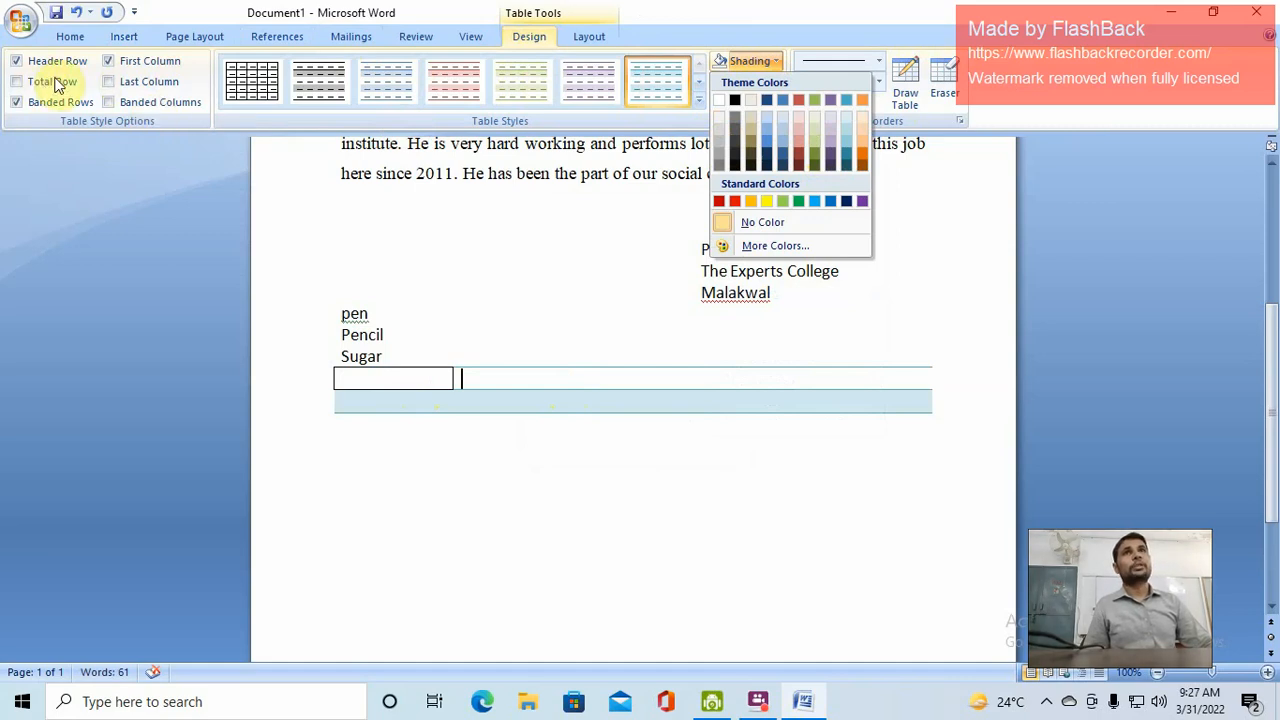
left_click(532, 39)
Split a cell into two columns, then undo the split and the table insertion
left_click(583, 36)
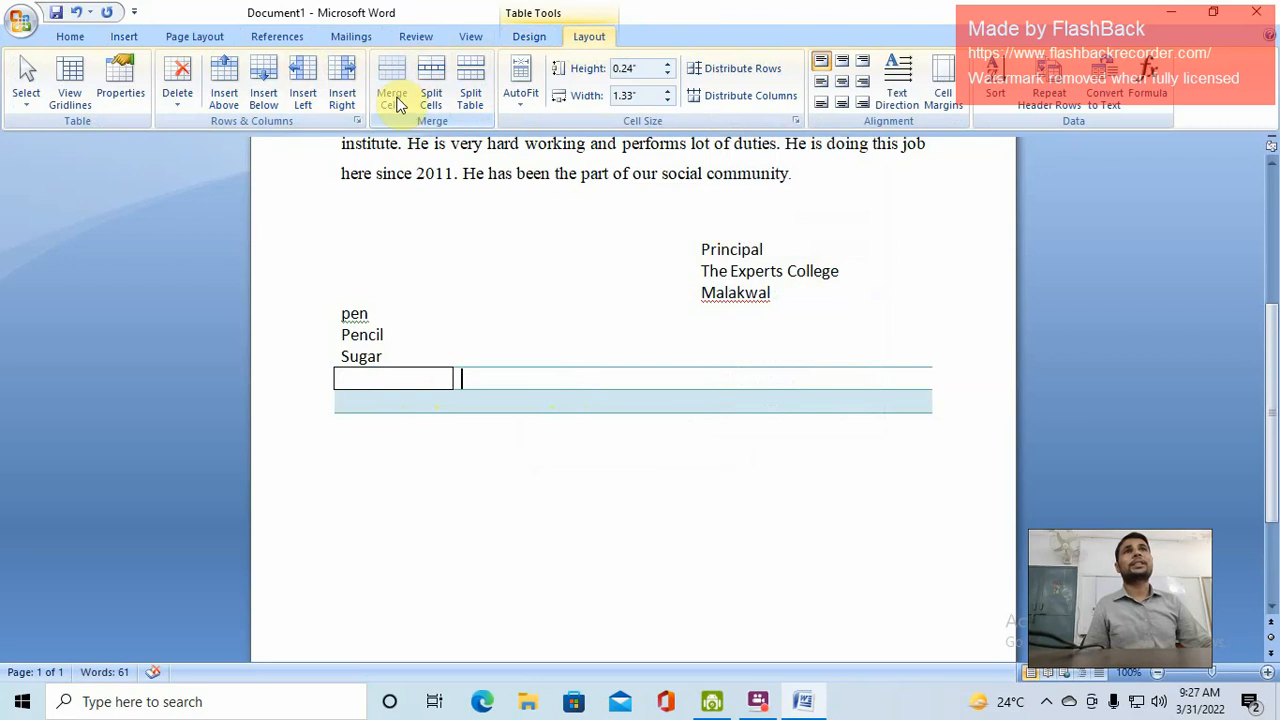
left_click(430, 80)
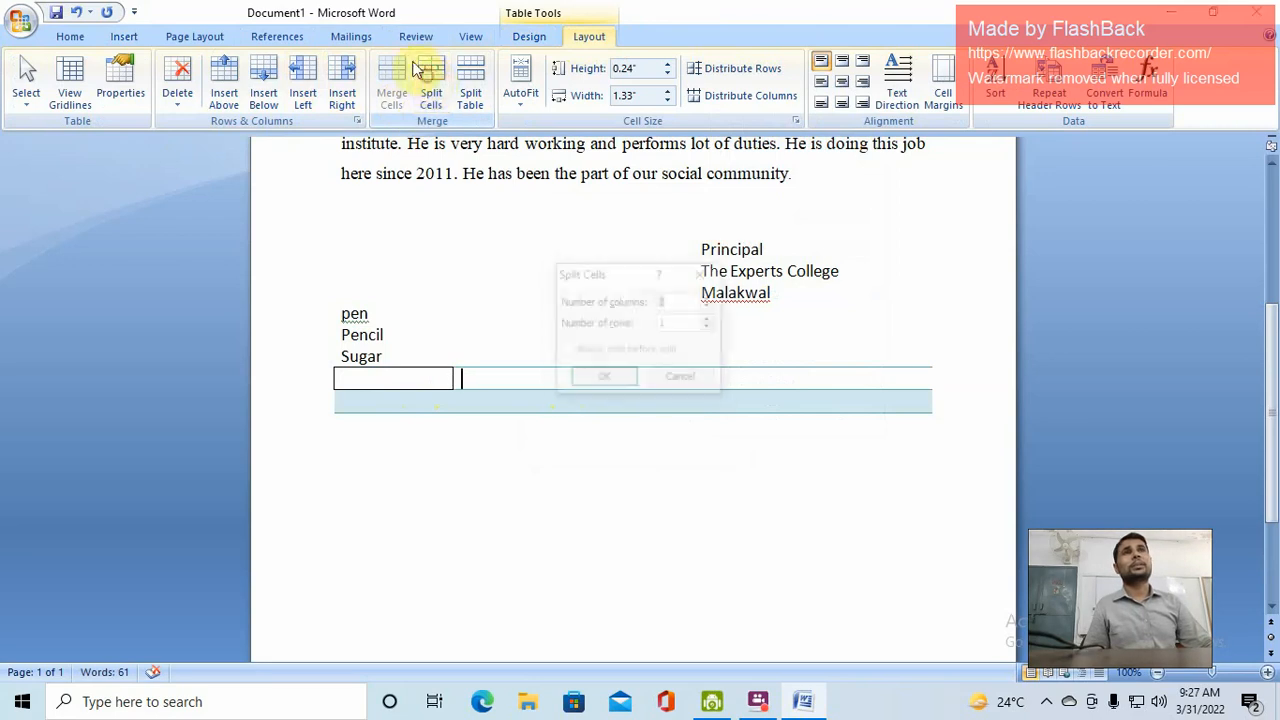
left_click(603, 379)
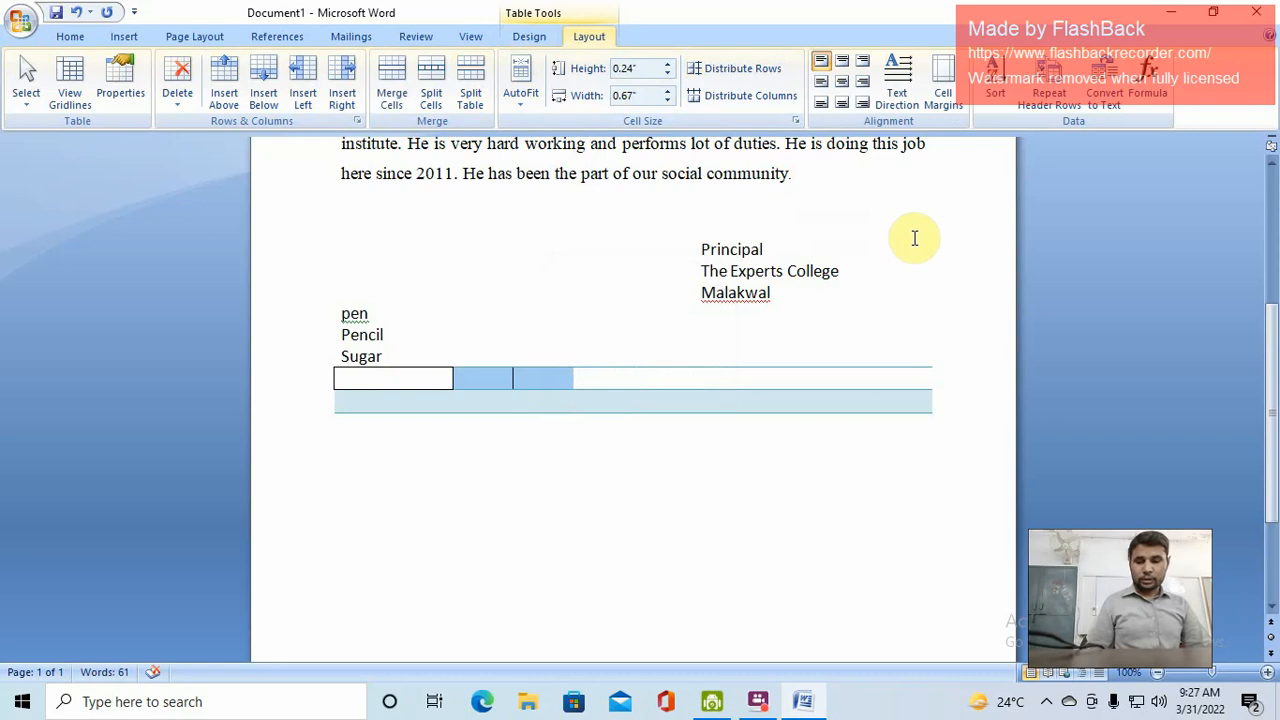
key("ctrl+z")
key("ctrl+z")
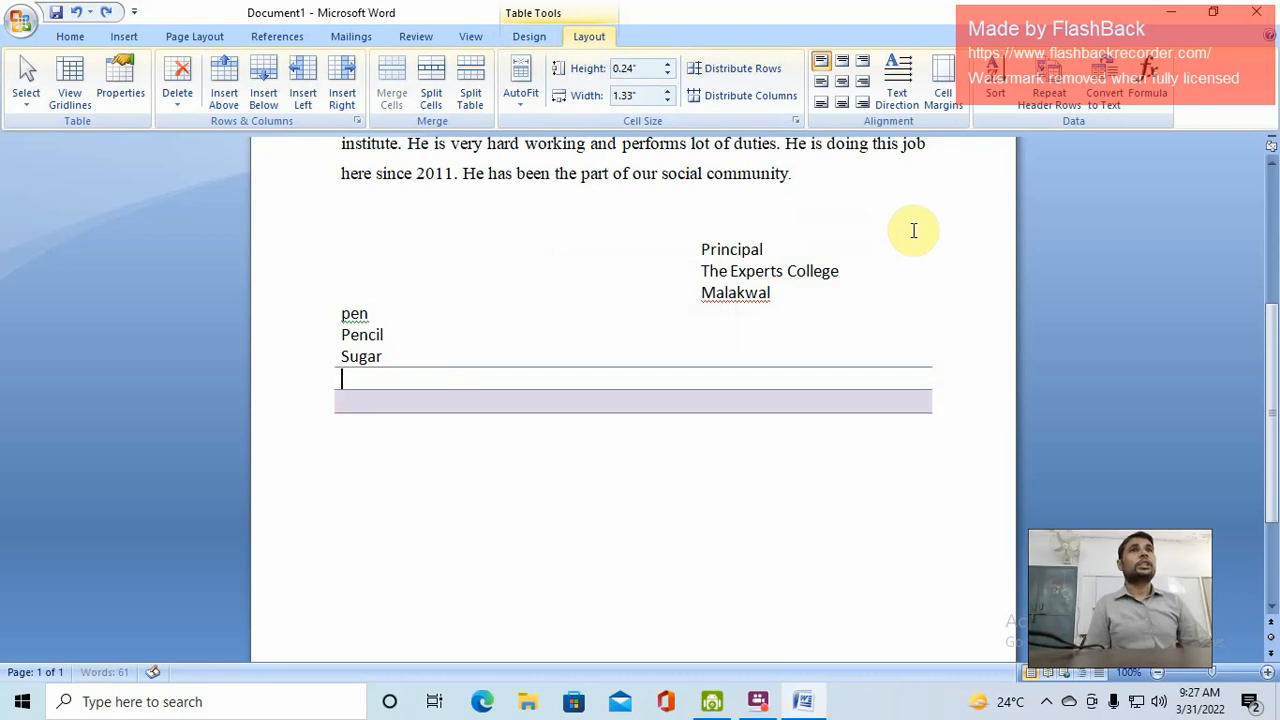
key("ctrl+z")
key("ctrl+z")
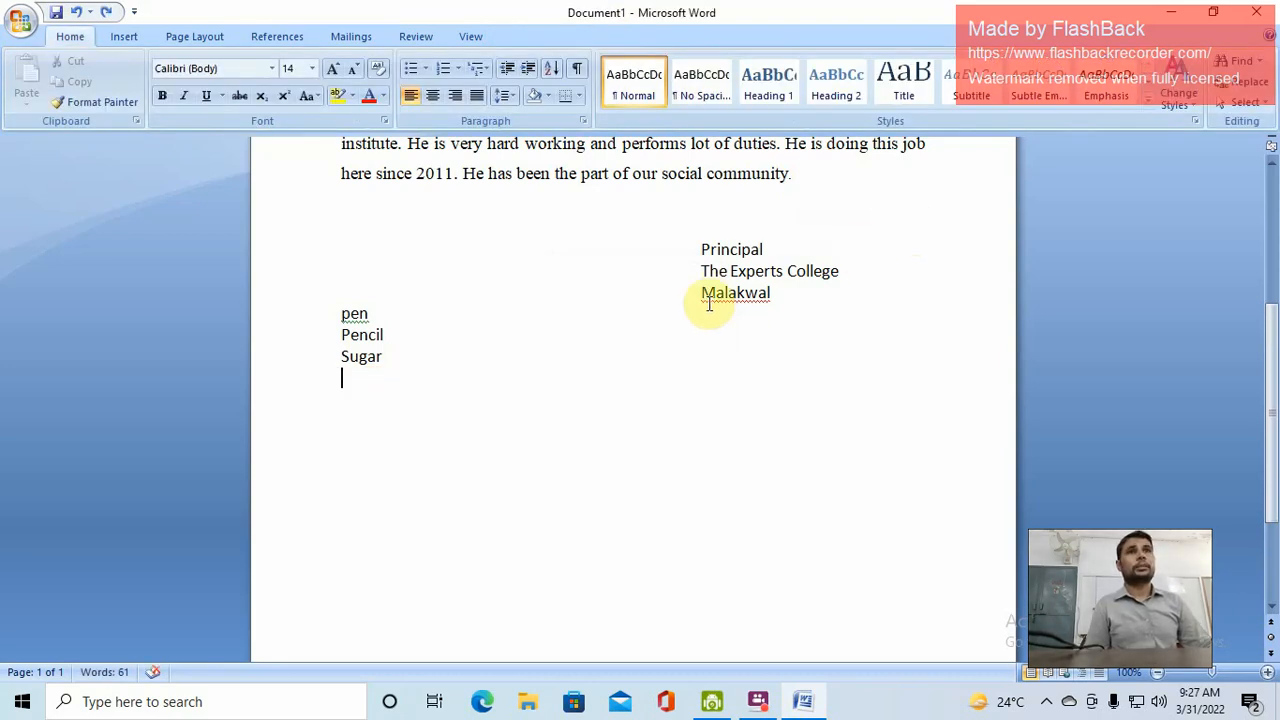
scroll(537, 237, "up", 2)
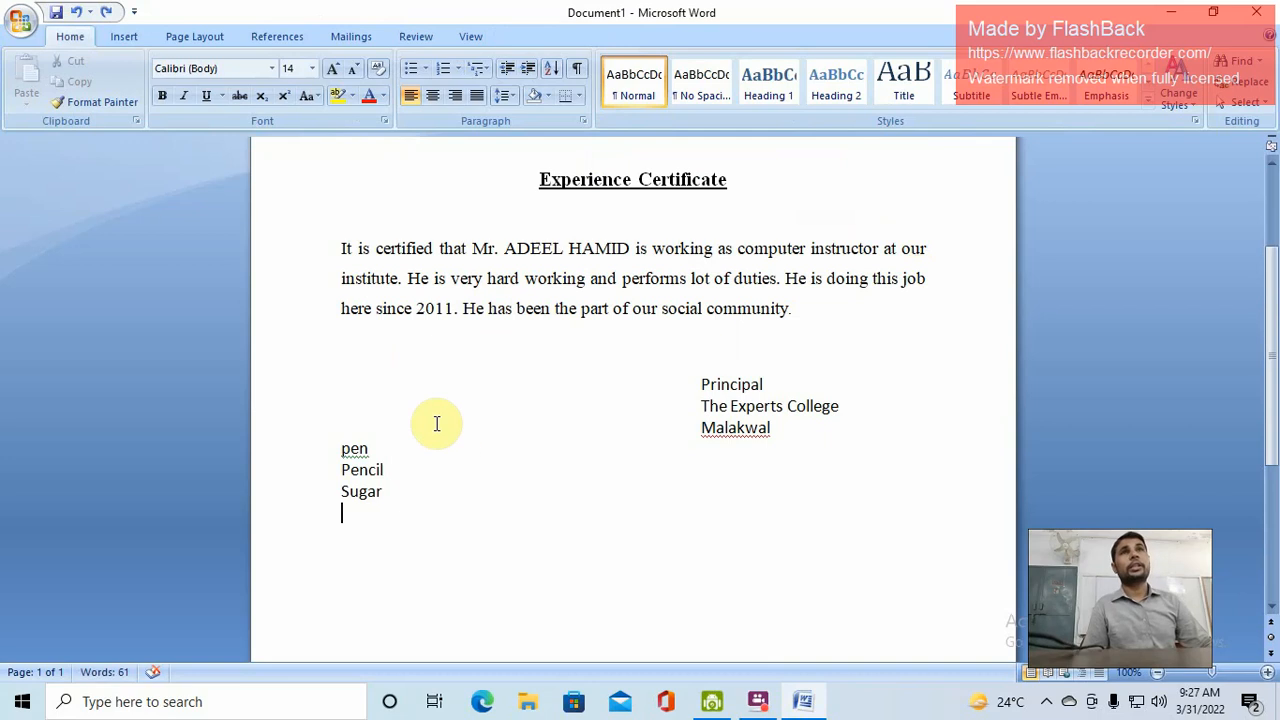
left_click(195, 38)
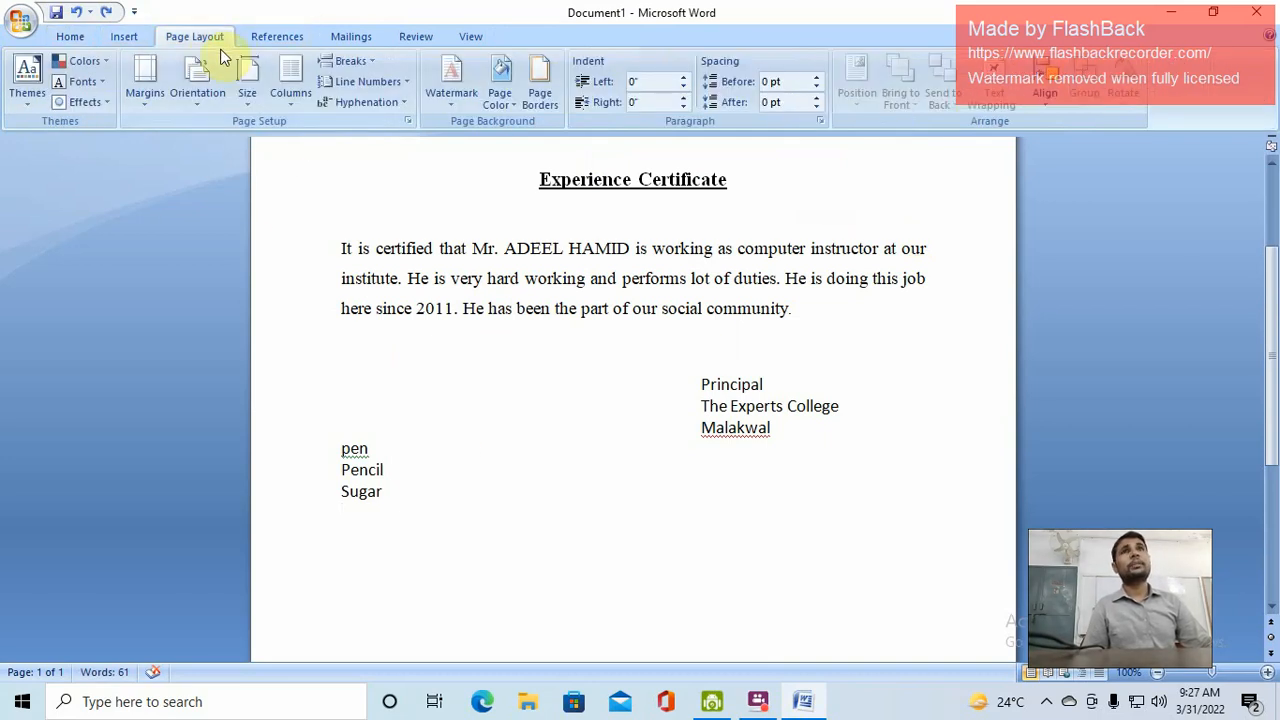
left_click(125, 37)
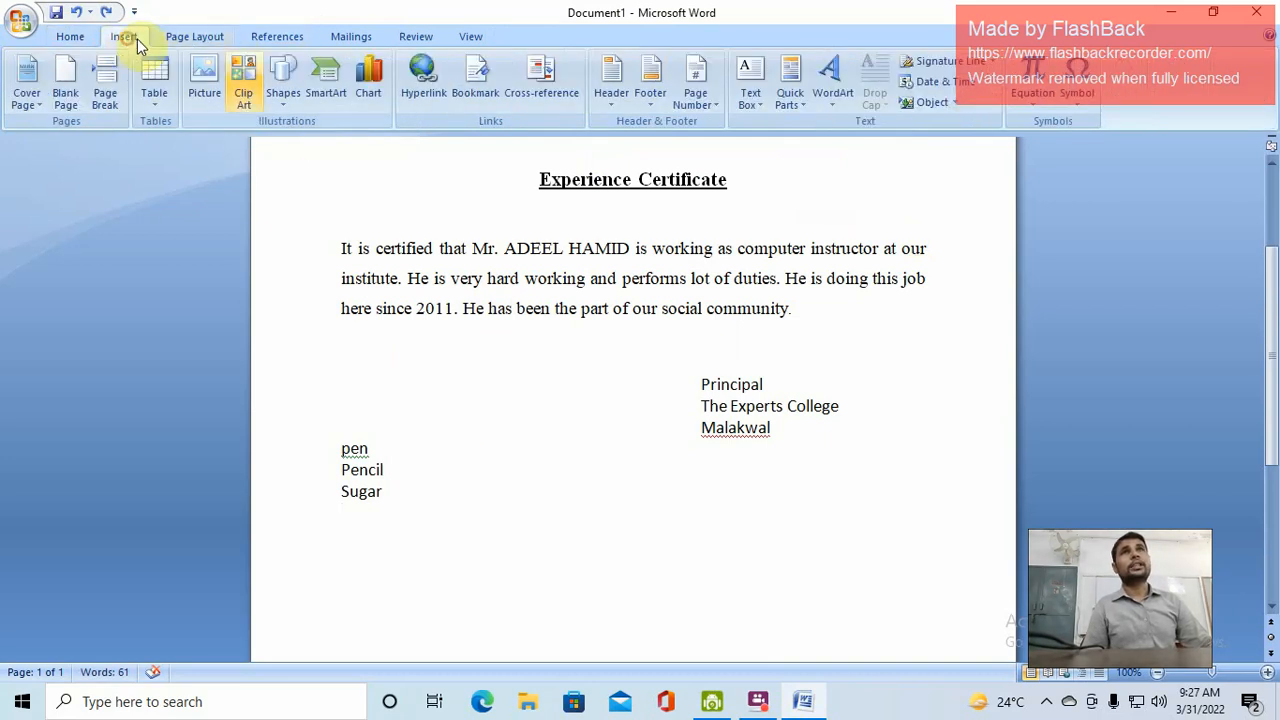
left_click(202, 82)
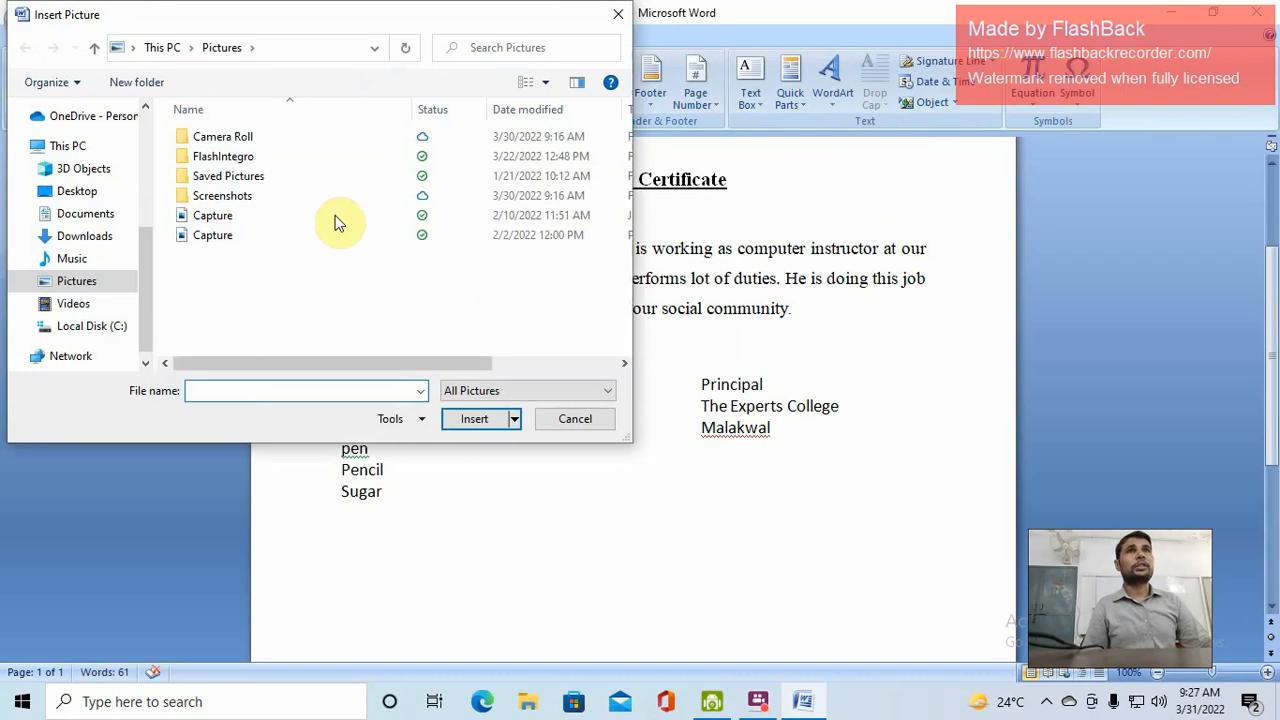
left_click(568, 425)
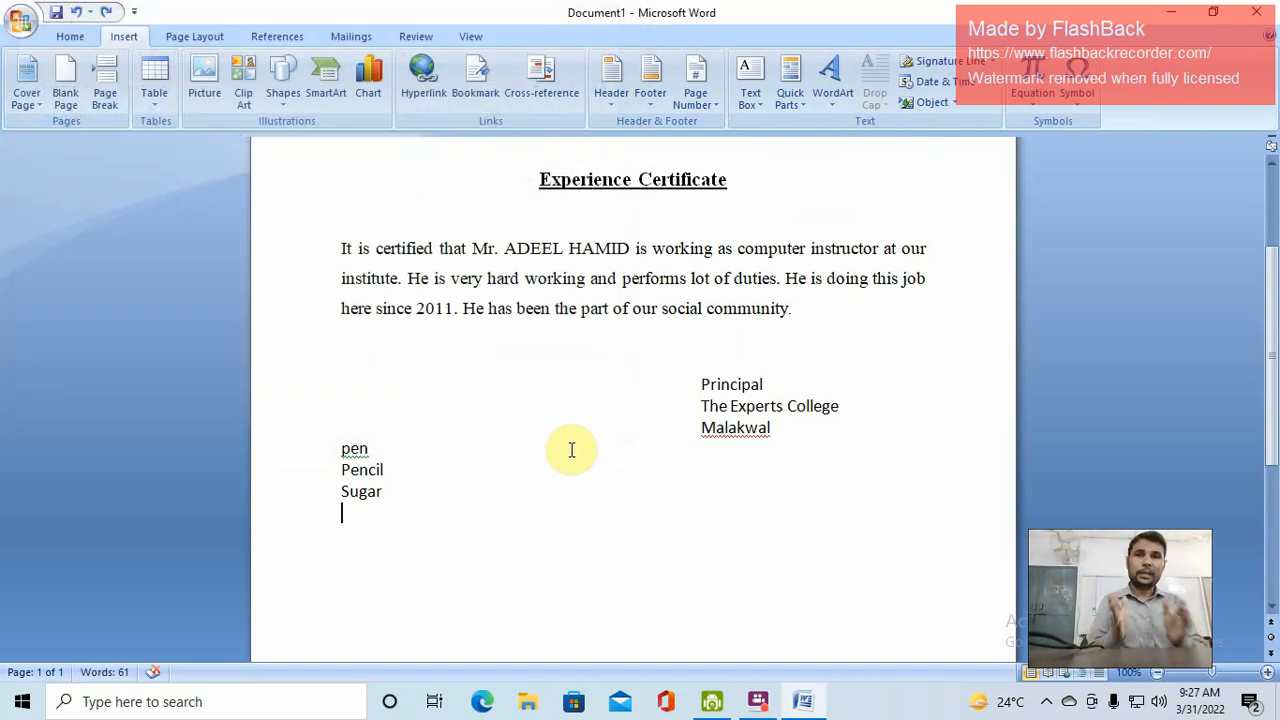